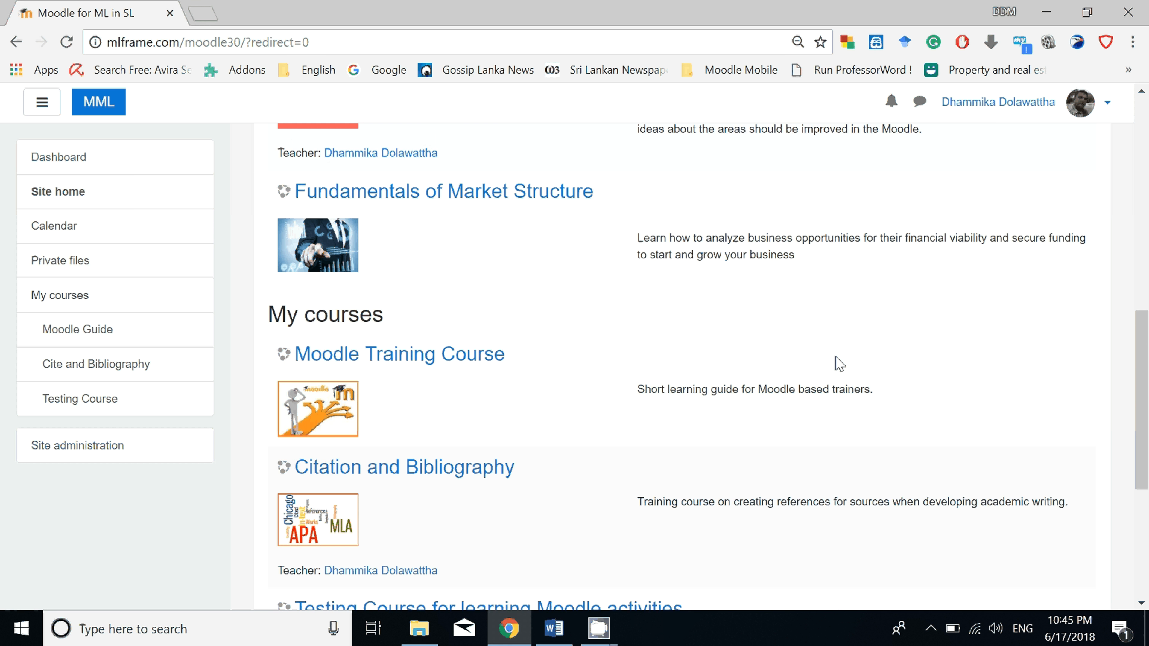
pyautogui.scroll(-5, 840, 364)
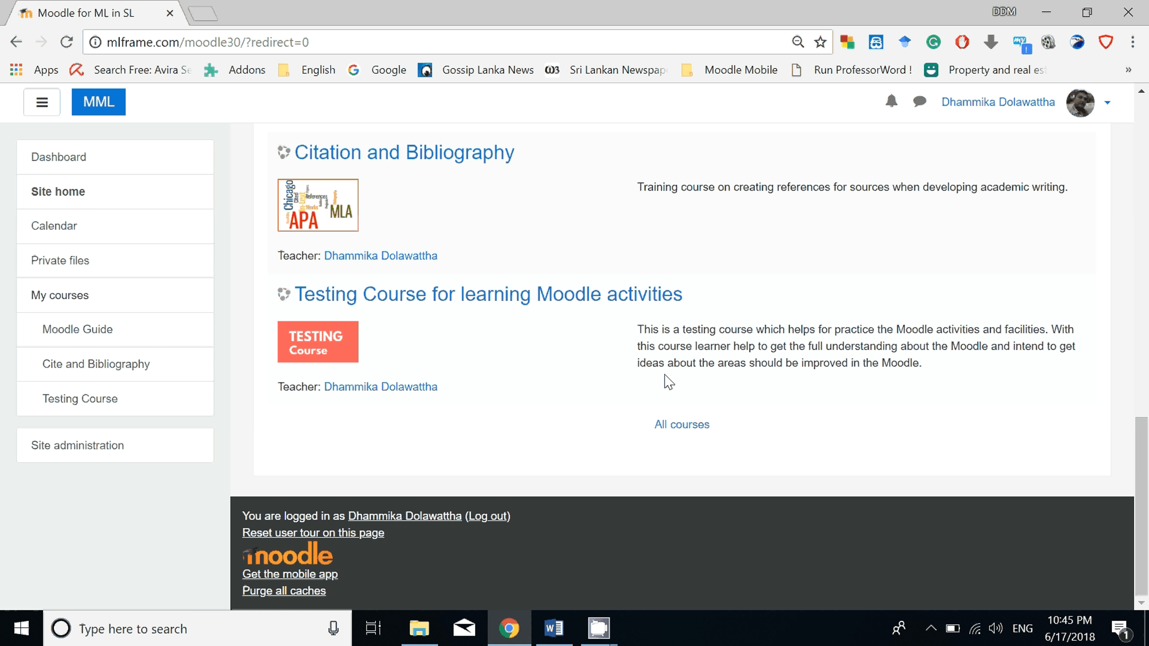
# Open the full list of courses and start adding a new course.
pyautogui.click(669, 430)
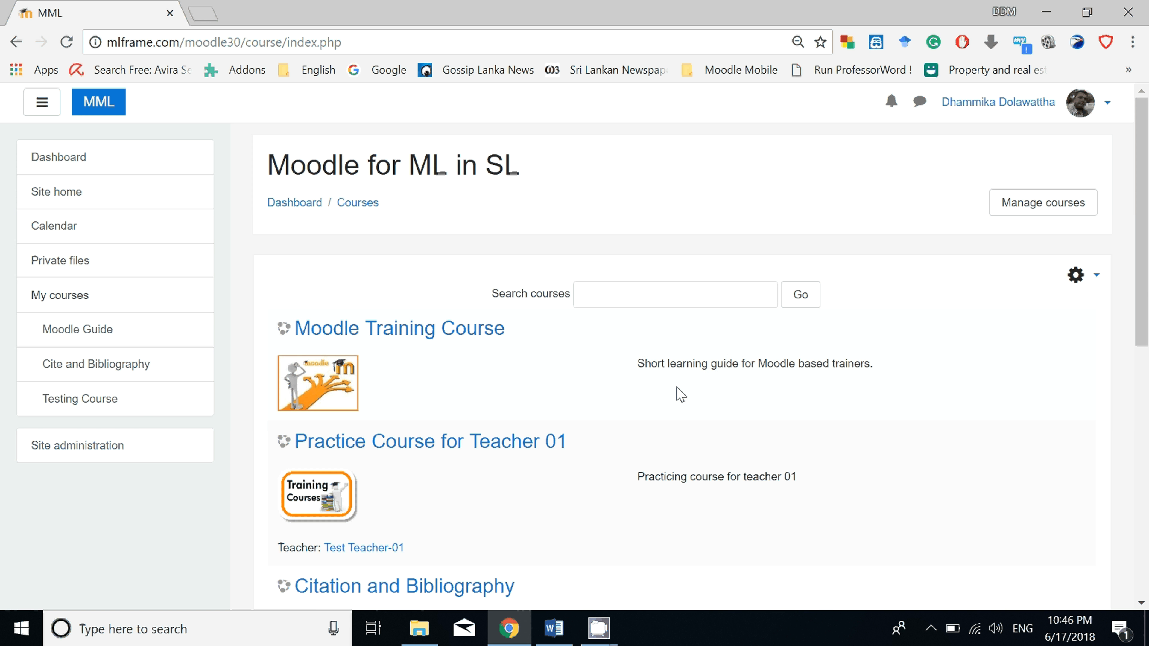
pyautogui.scroll(-10, 681, 394)
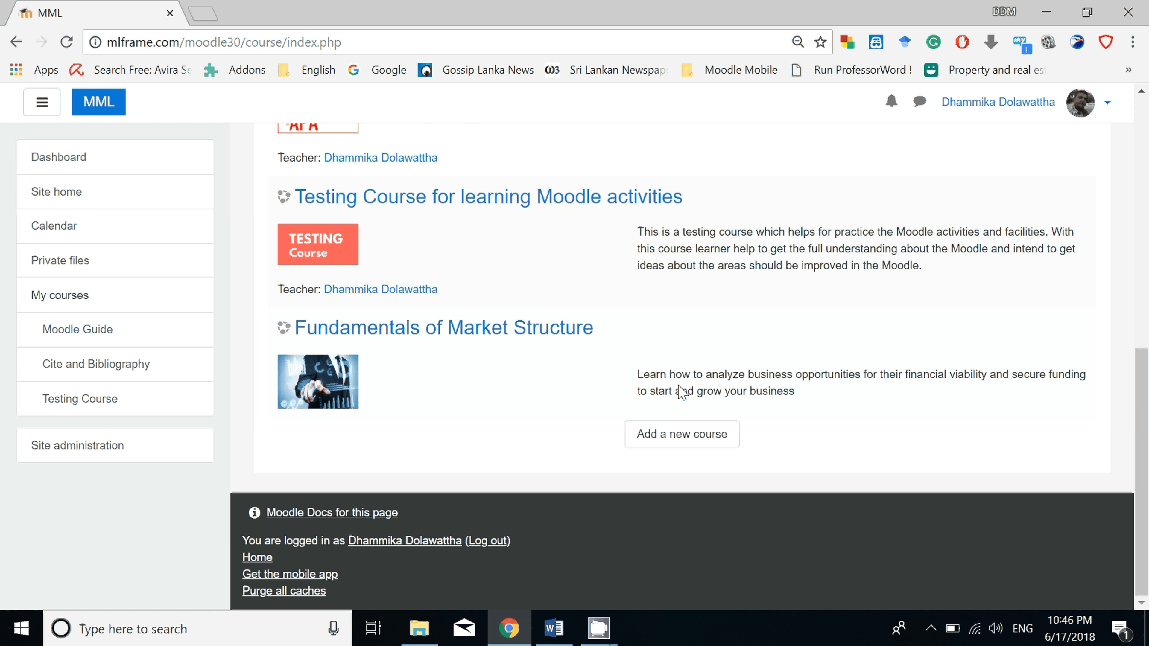
pyautogui.click(677, 435)
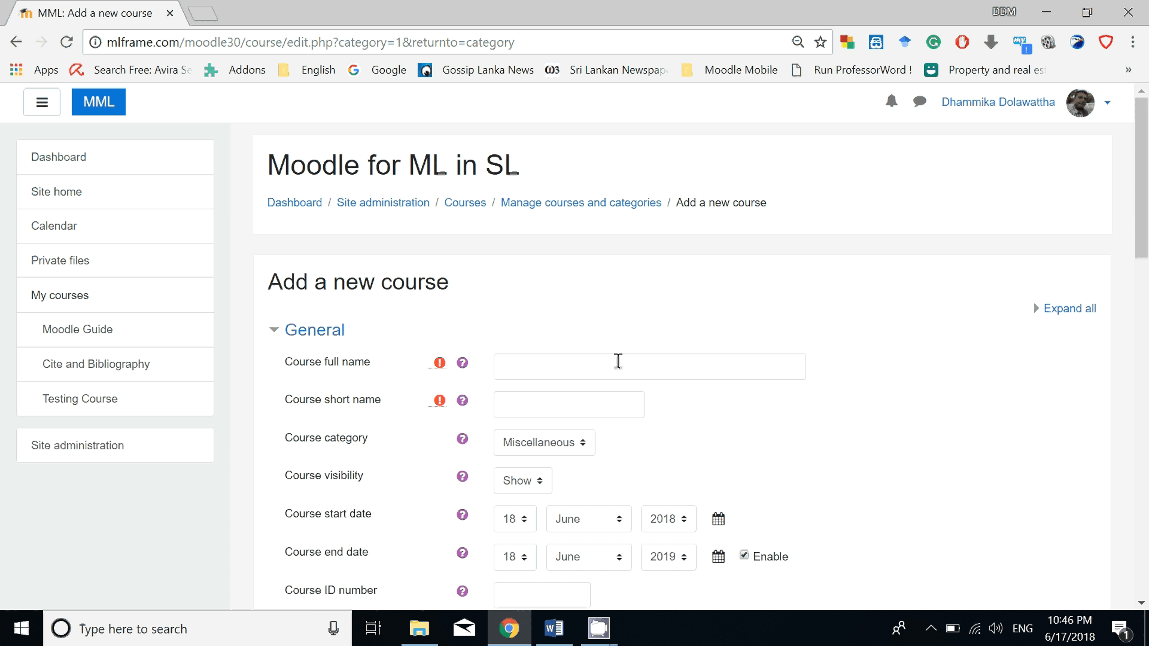
pyautogui.scroll(-4, 618, 362)
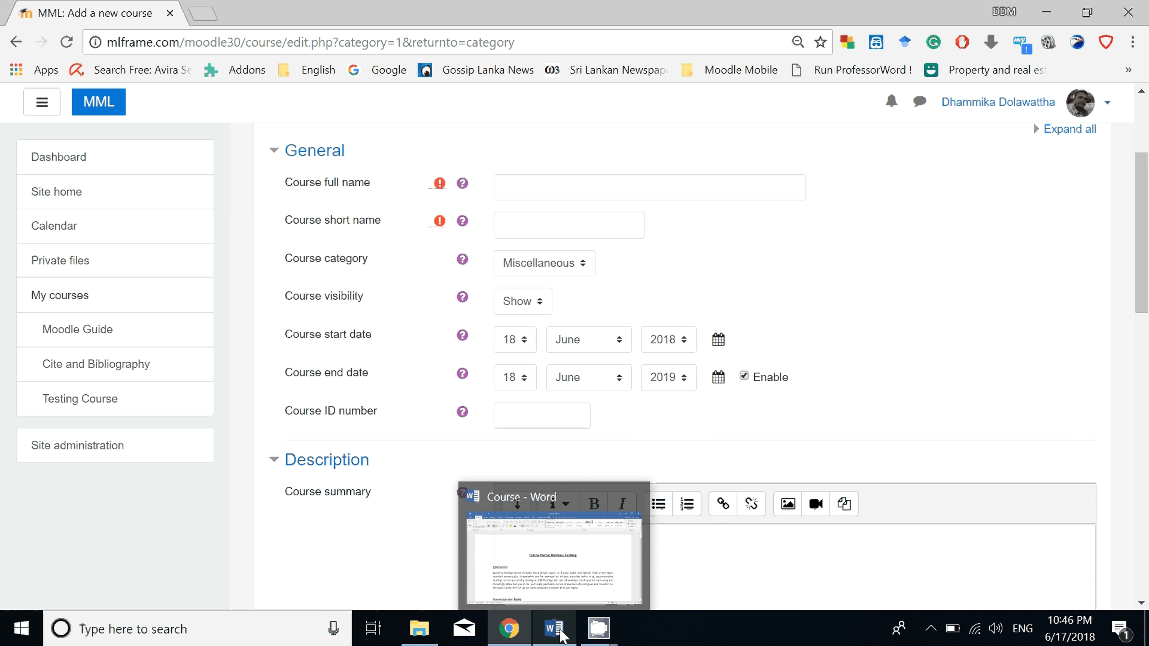
# Switch to the Course document in Word and review the Business Funding introduction, lesson topics, quiz questions and discussion prompts.
pyautogui.click(558, 628)
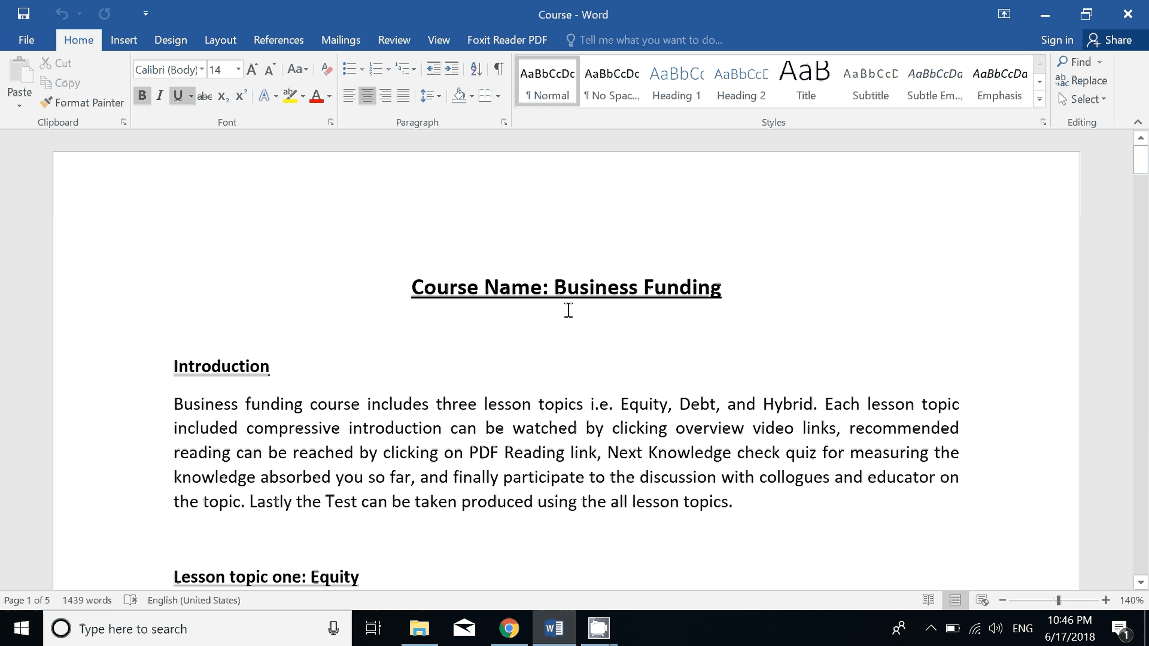
pyautogui.scroll(-2, 568, 310)
pyautogui.scroll(-20, 569, 310)
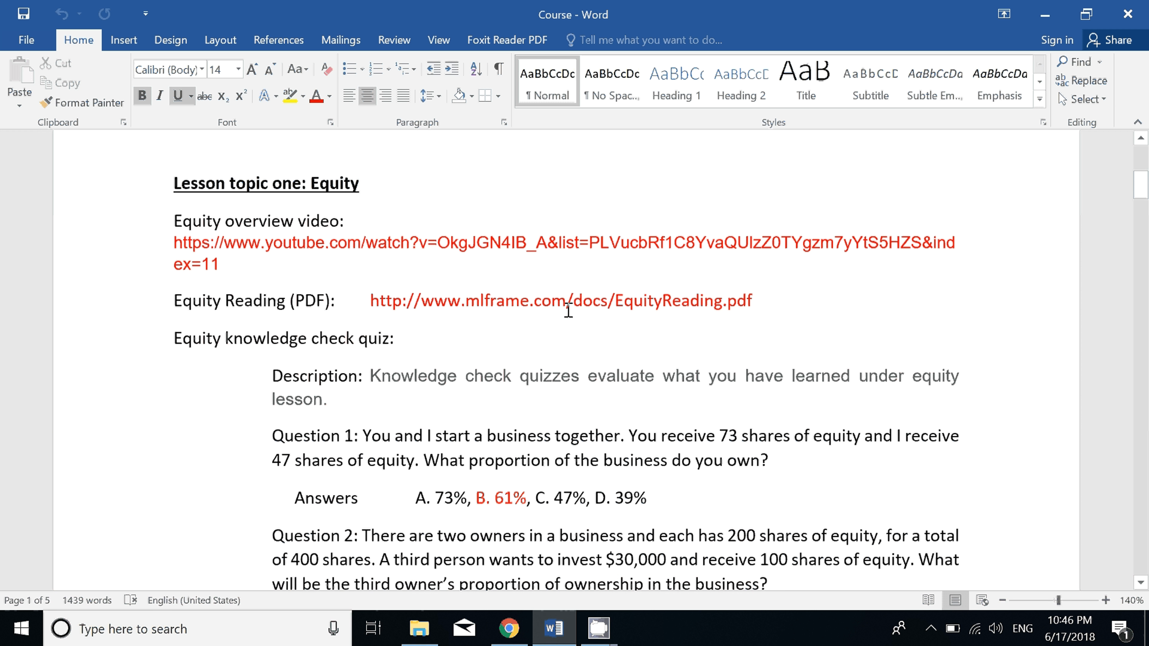
pyautogui.scroll(20, 569, 310)
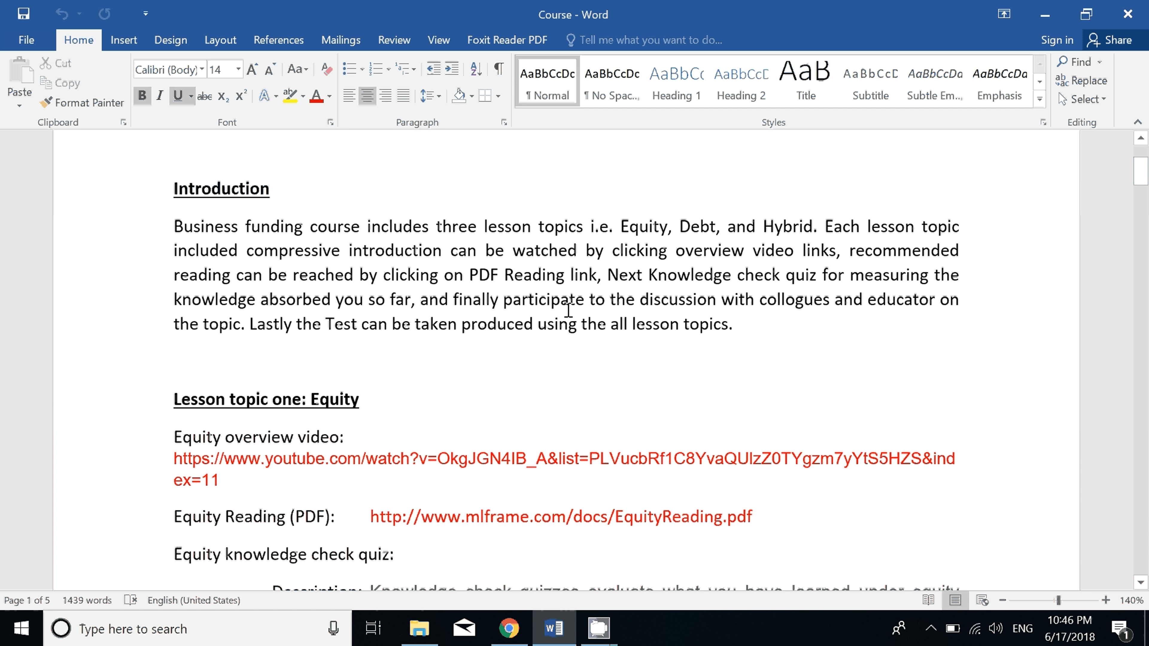
pyautogui.scroll(-2, 462, 321)
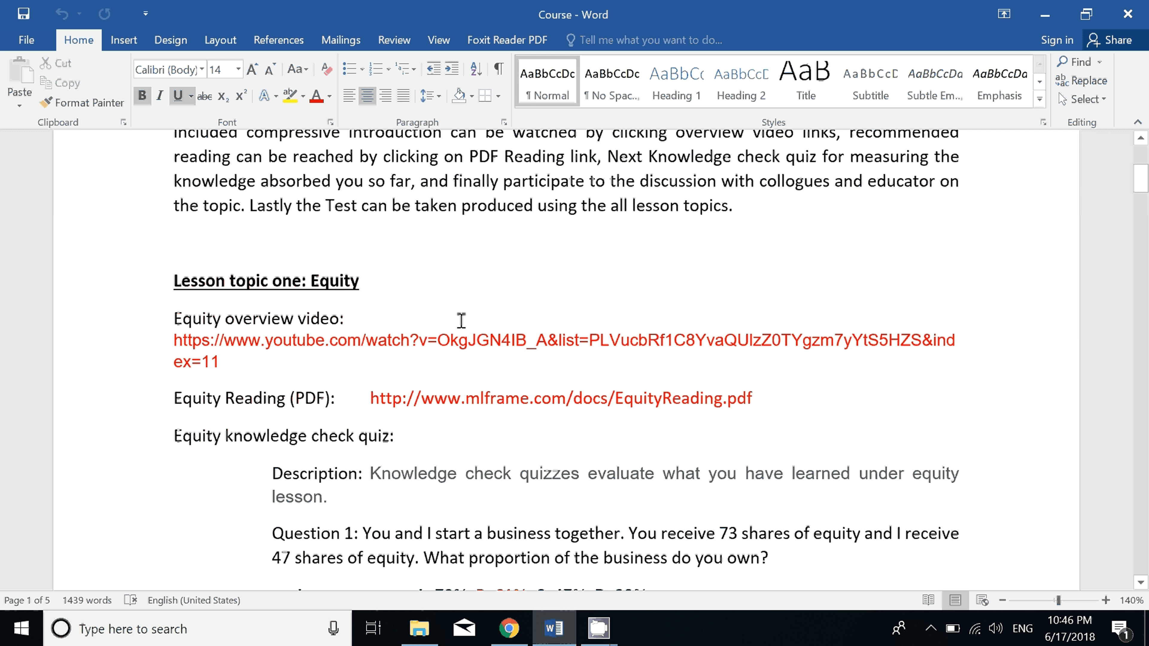
pyautogui.scroll(-3, 462, 320)
pyautogui.scroll(2, 461, 321)
pyautogui.scroll(-10, 461, 321)
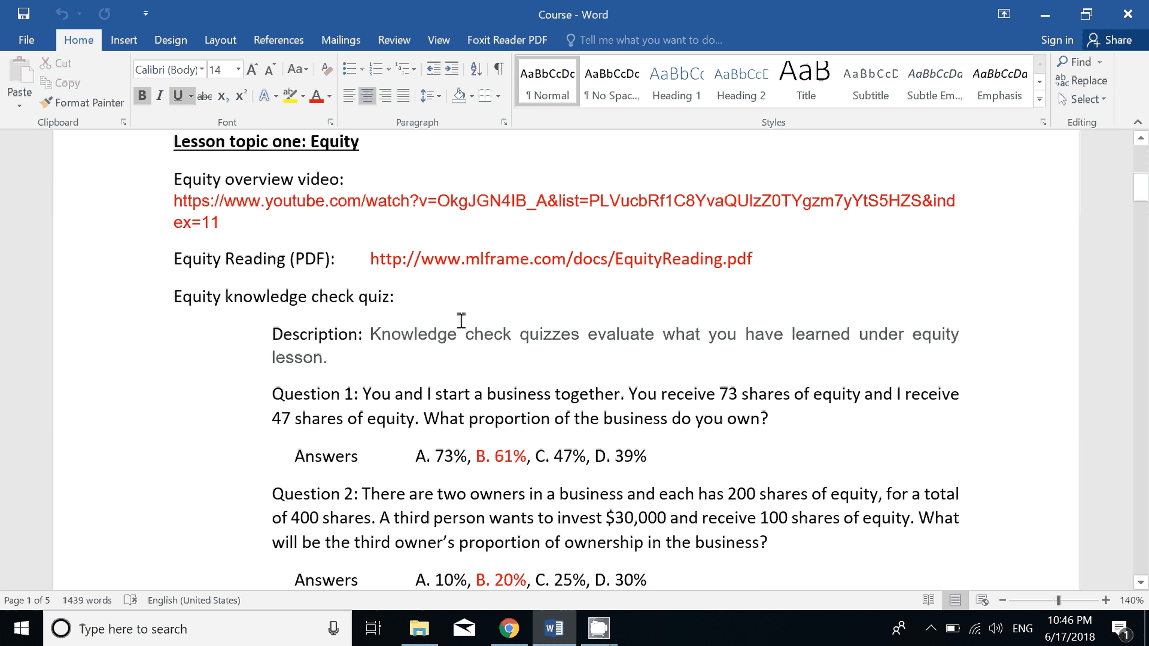
pyautogui.scroll(-12, 461, 321)
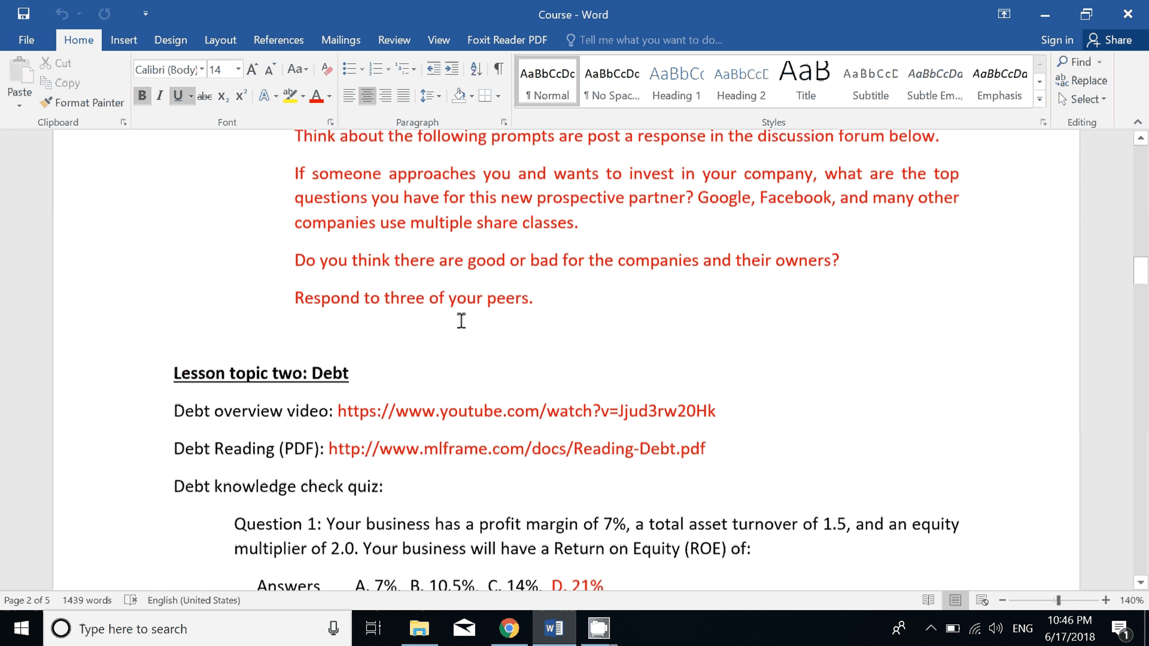
pyautogui.scroll(-12, 461, 321)
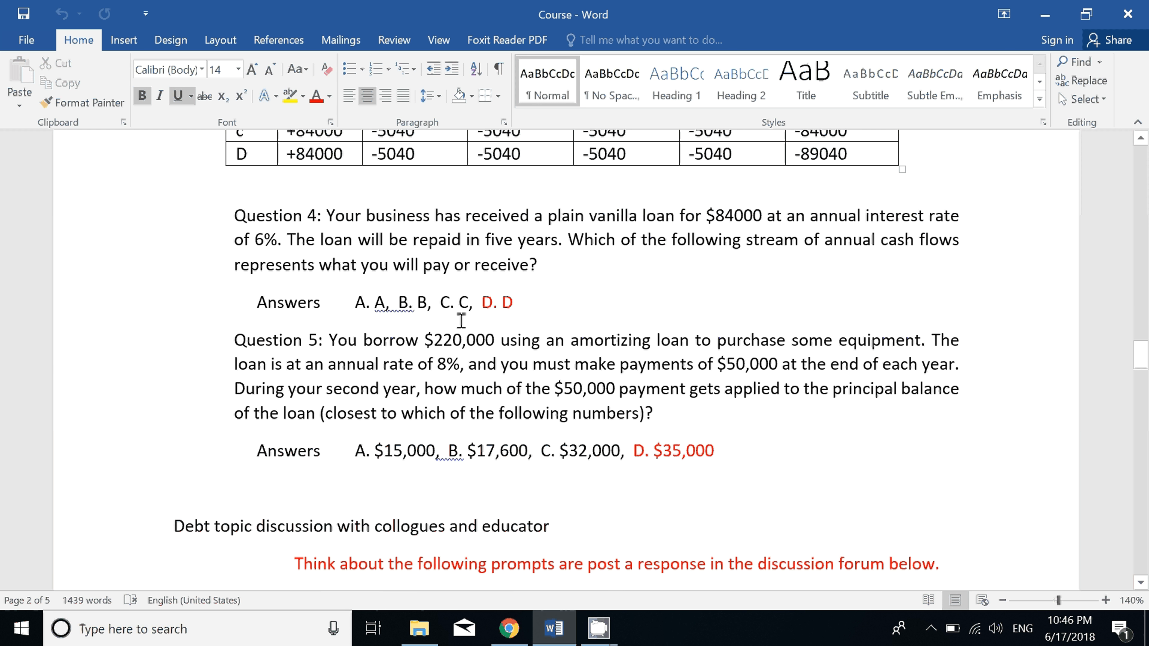
pyautogui.scroll(-8, 462, 321)
pyautogui.scroll(3, 461, 321)
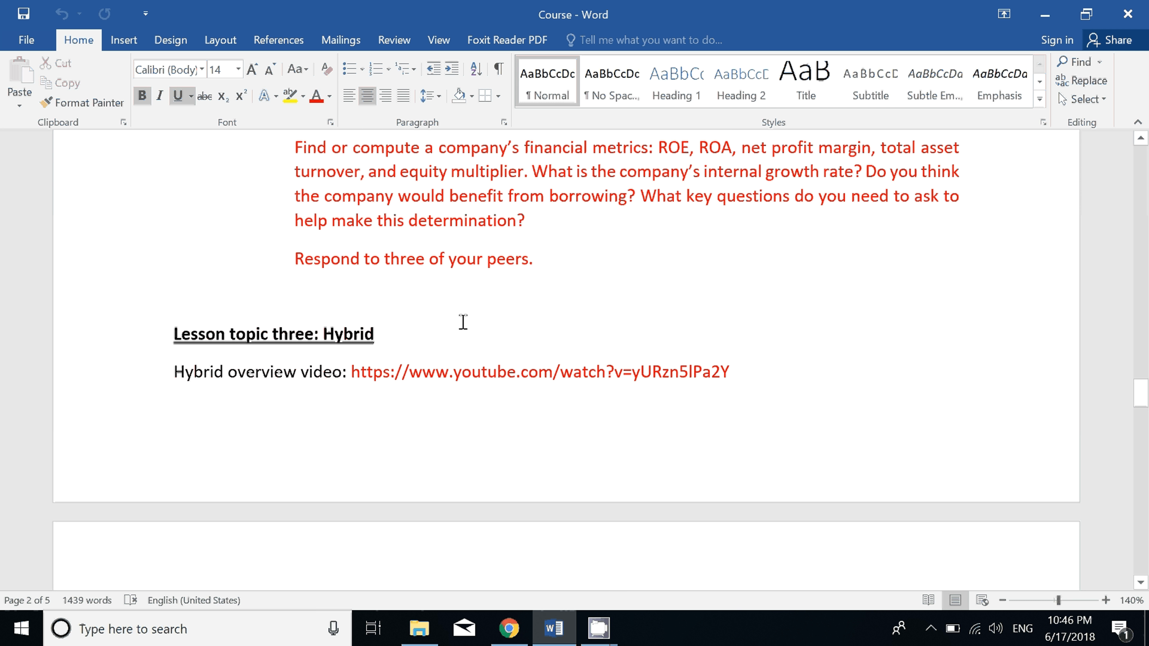
pyautogui.scroll(7, 502, 337)
pyautogui.scroll(7, 503, 338)
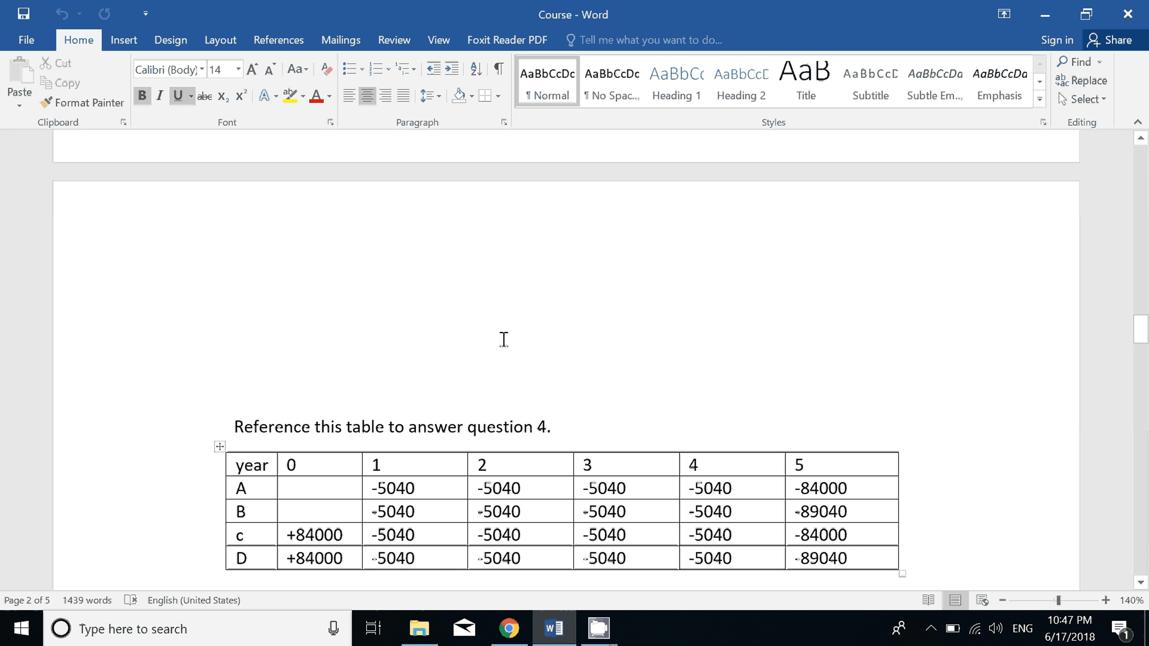
pyautogui.scroll(20, 504, 338)
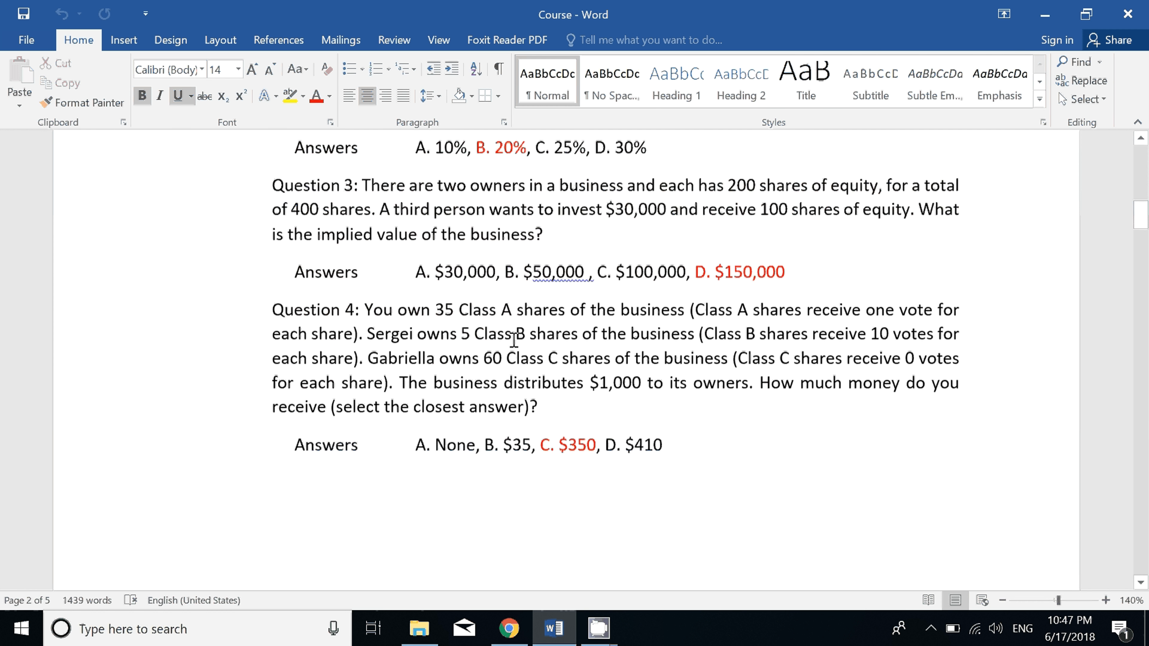
# Return to the new course form in Chrome and enter "Business Funding" as the course full name.
pyautogui.hotkey('alt', 'Tab')
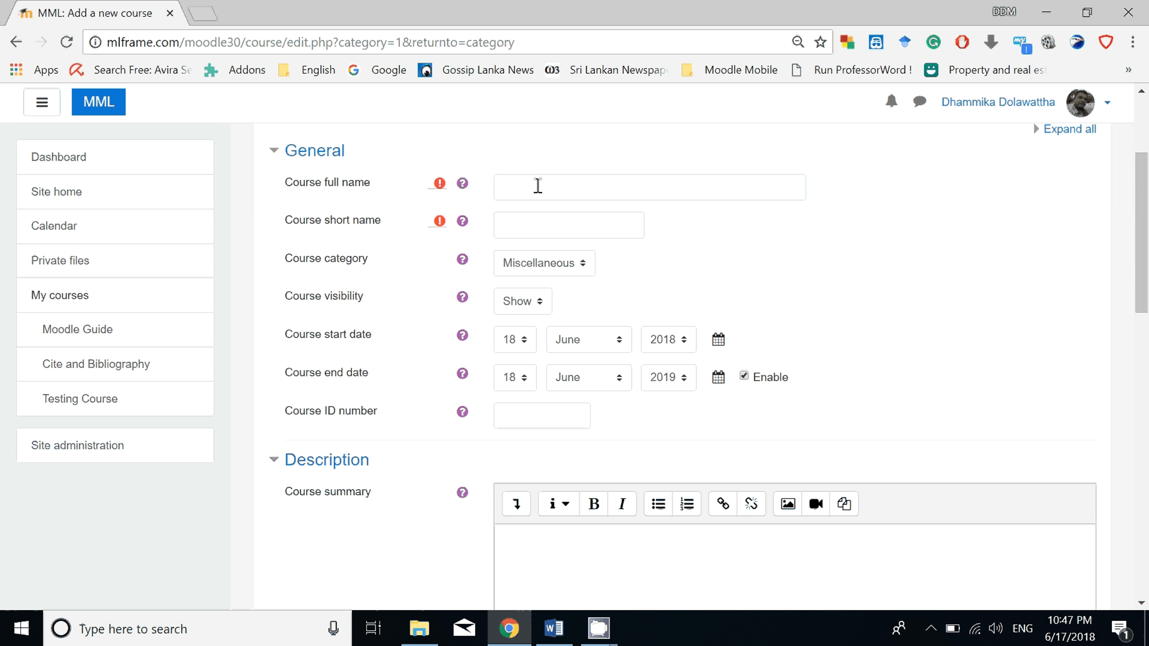
pyautogui.click(538, 193)
pyautogui.click(522, 227)
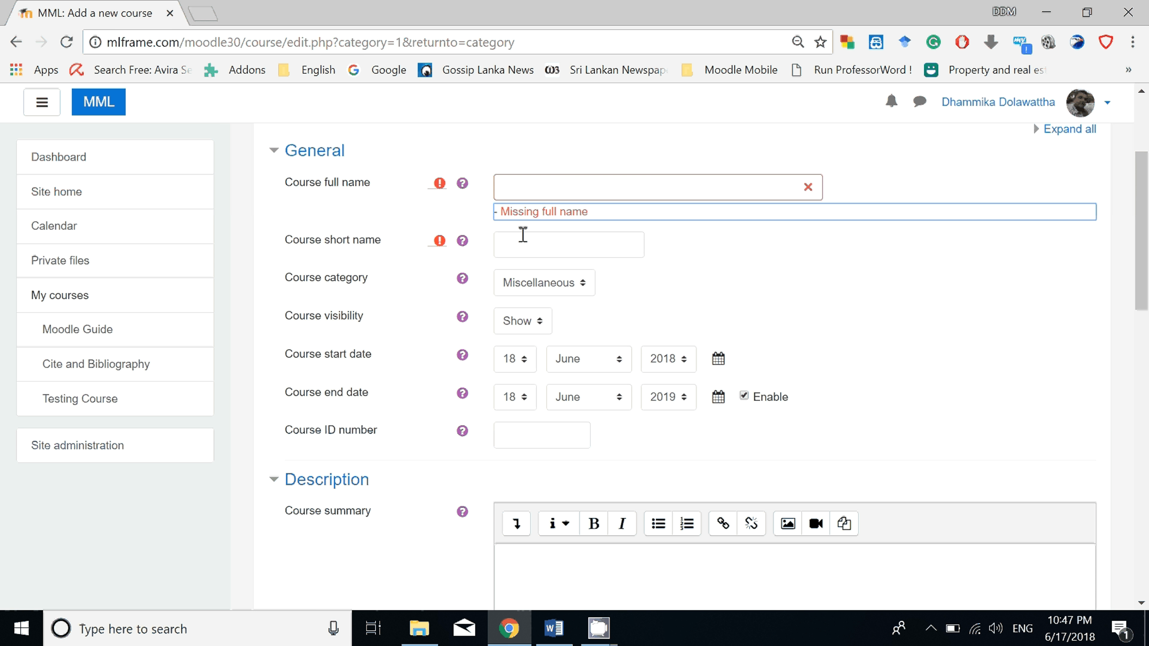
pyautogui.click(524, 234)
pyautogui.click(531, 179)
pyautogui.click(562, 185)
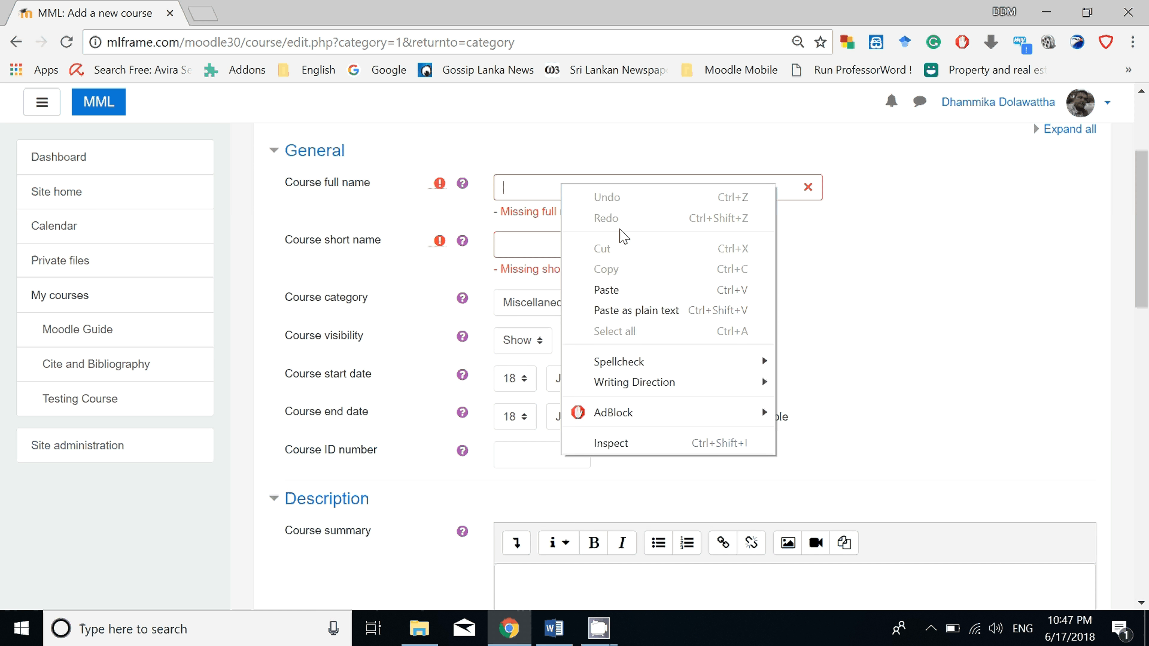
pyautogui.rightClick(563, 185)
pyautogui.click(754, 315)
# Enter "Business Funding" as the course short name.
pyautogui.click(552, 252)
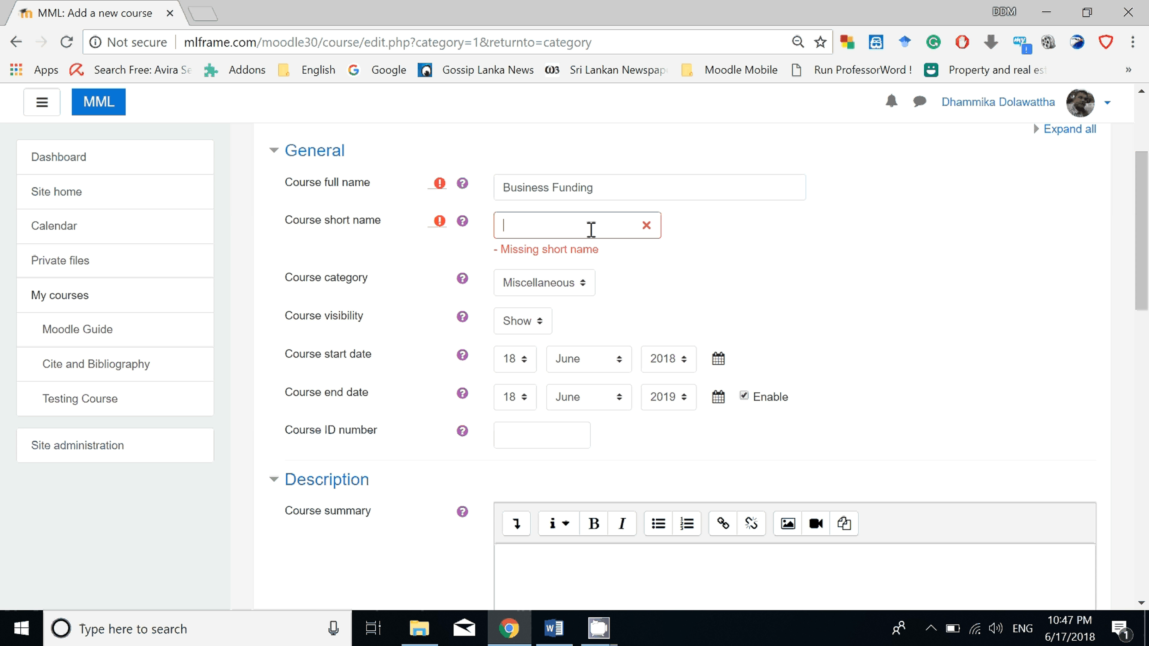
pyautogui.rightClick(591, 230)
pyautogui.click(638, 333)
pyautogui.scroll(-3, 648, 343)
pyautogui.scroll(3, 502, 249)
pyautogui.click(525, 361)
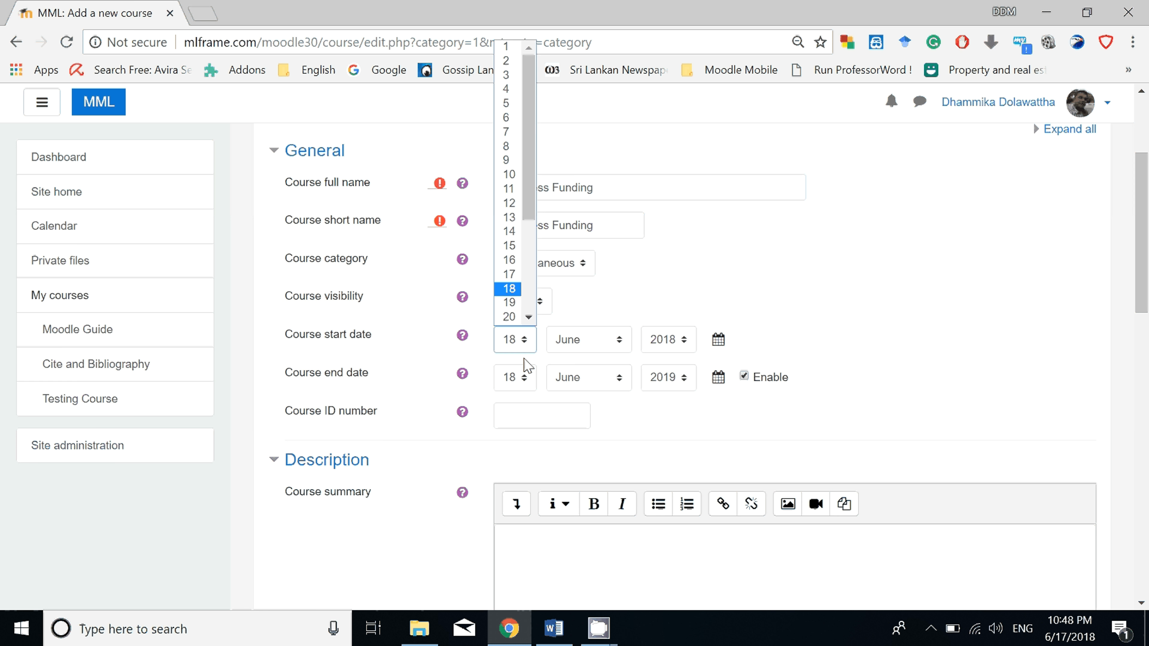
pyautogui.click(522, 317)
pyautogui.click(526, 343)
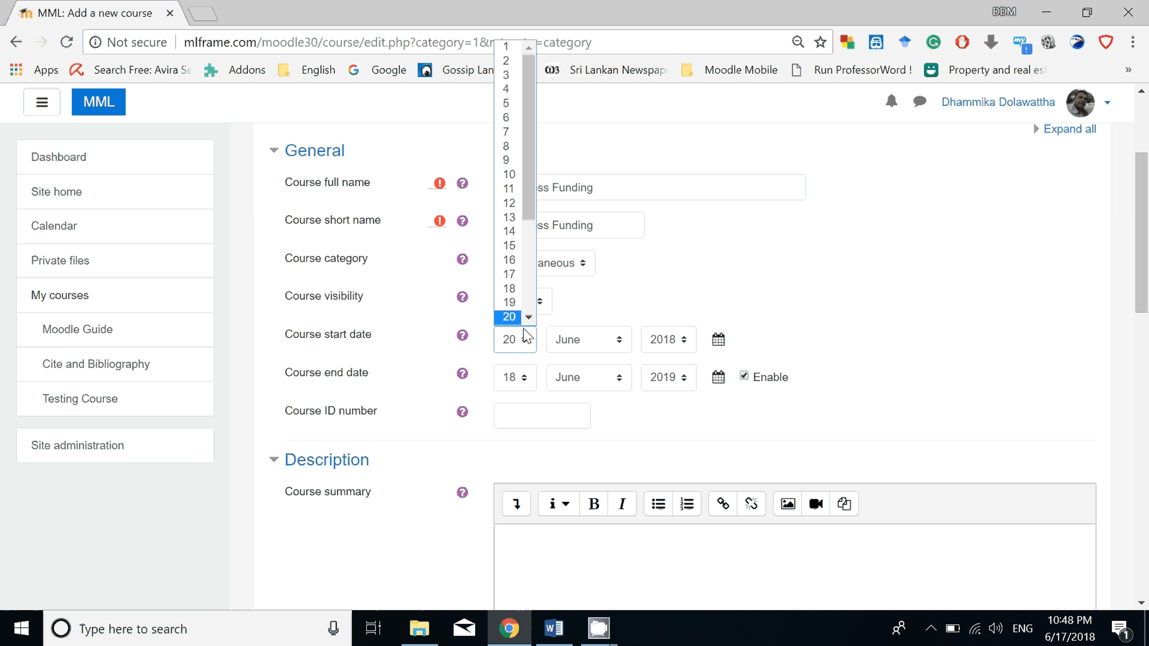
pyautogui.click(509, 289)
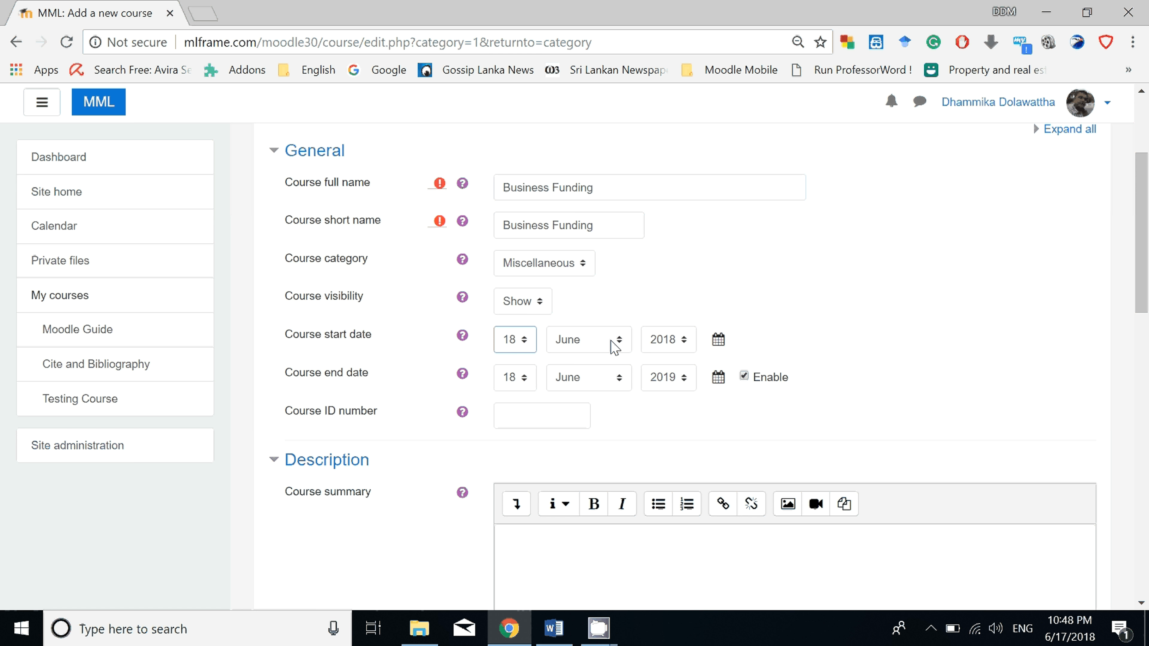
# Set the course end date to 27 July 2019.
pyautogui.click(525, 378)
pyautogui.scroll(-3, 521, 362)
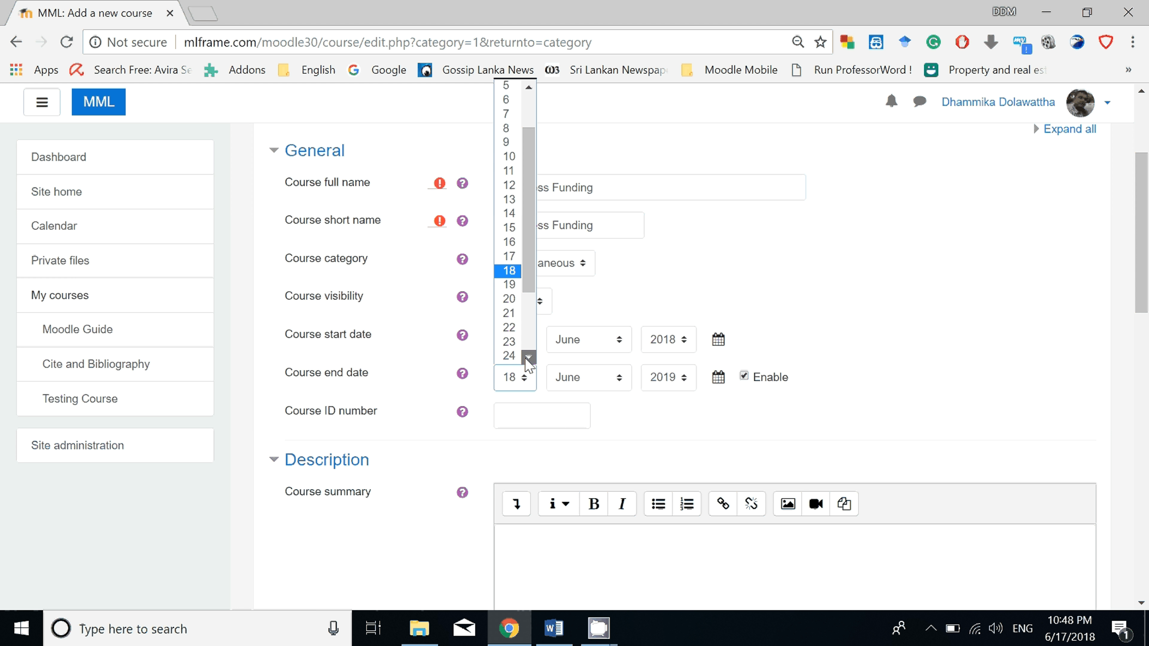
pyautogui.click(509, 342)
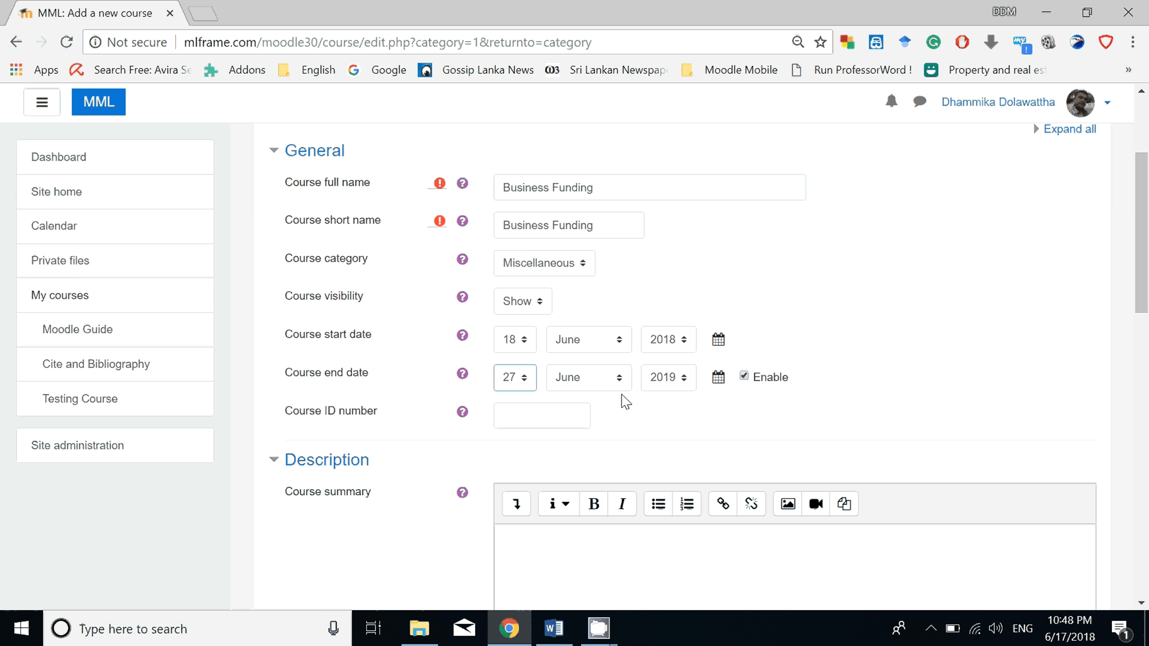
pyautogui.click(616, 379)
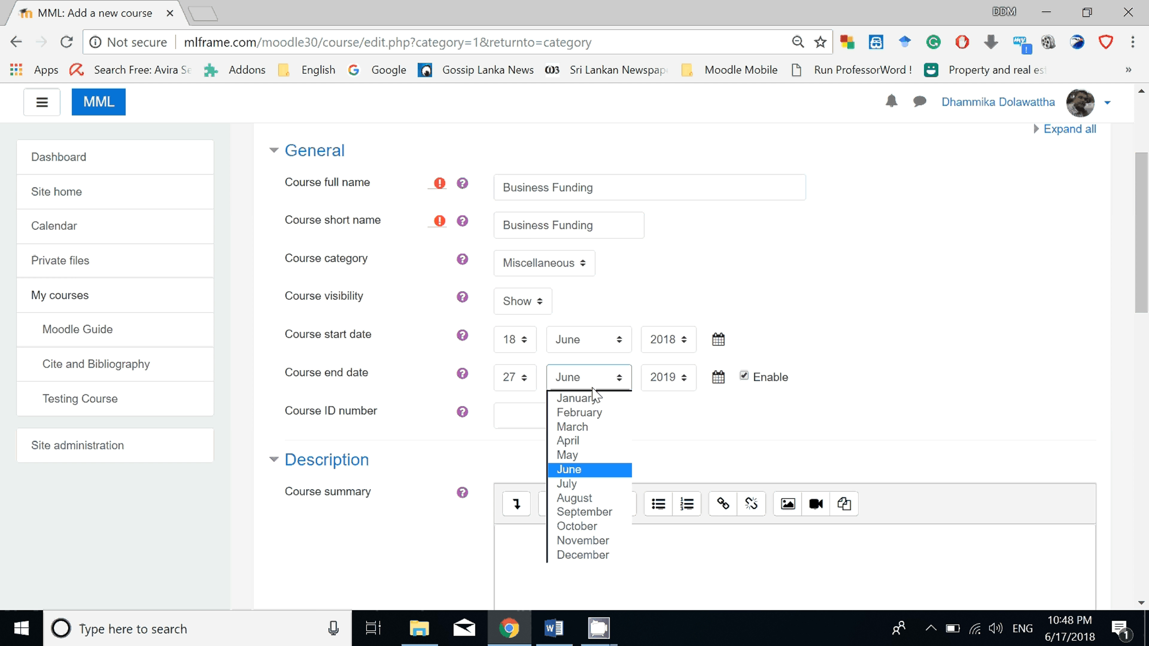
pyautogui.click(581, 484)
pyautogui.click(600, 466)
# Place the cursor in the course summary, and copy the Introduction paragraph from the Course document in Word.
pyautogui.scroll(-1, 606, 446)
pyautogui.scroll(-3, 609, 446)
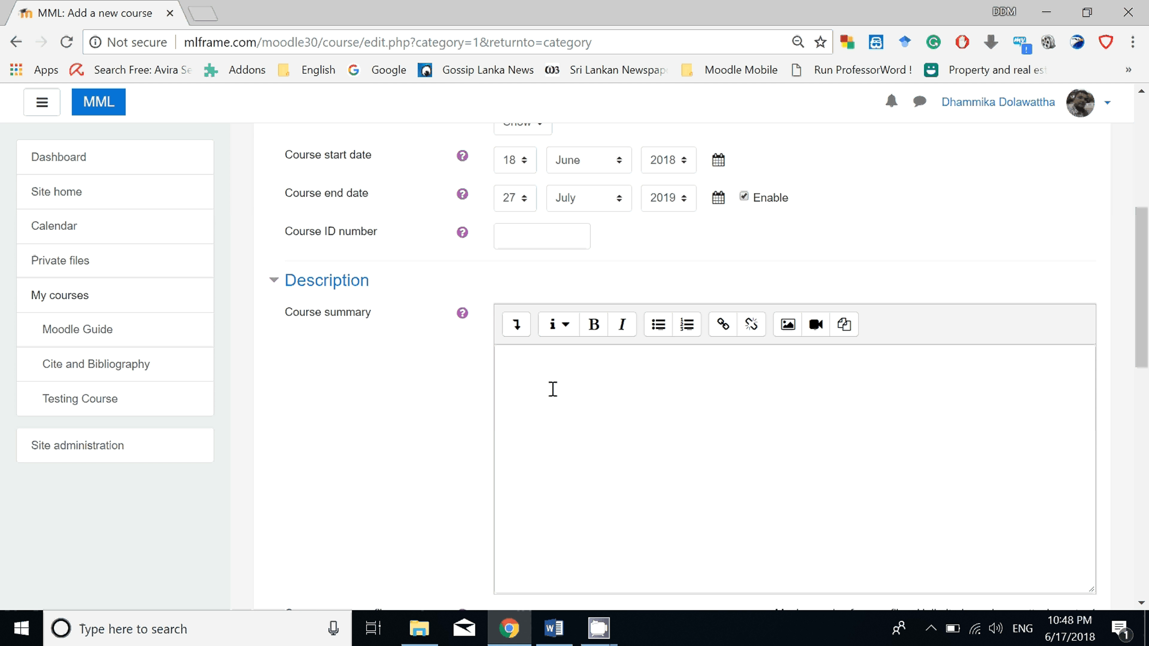
pyautogui.click(553, 390)
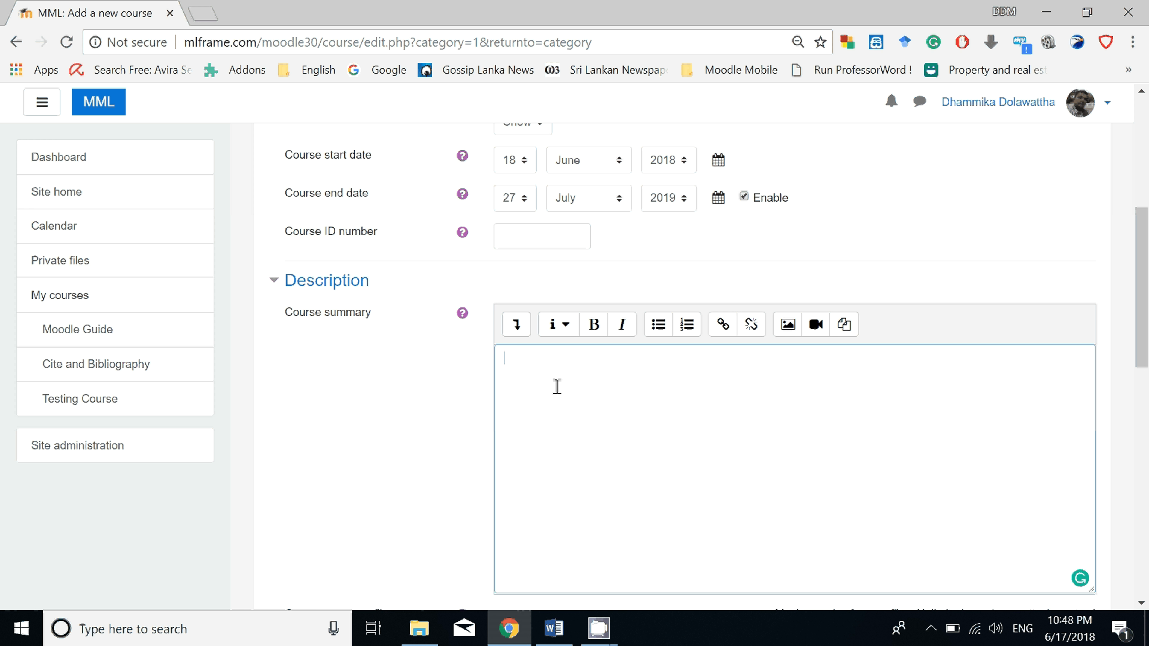
pyautogui.scroll(-4, 557, 387)
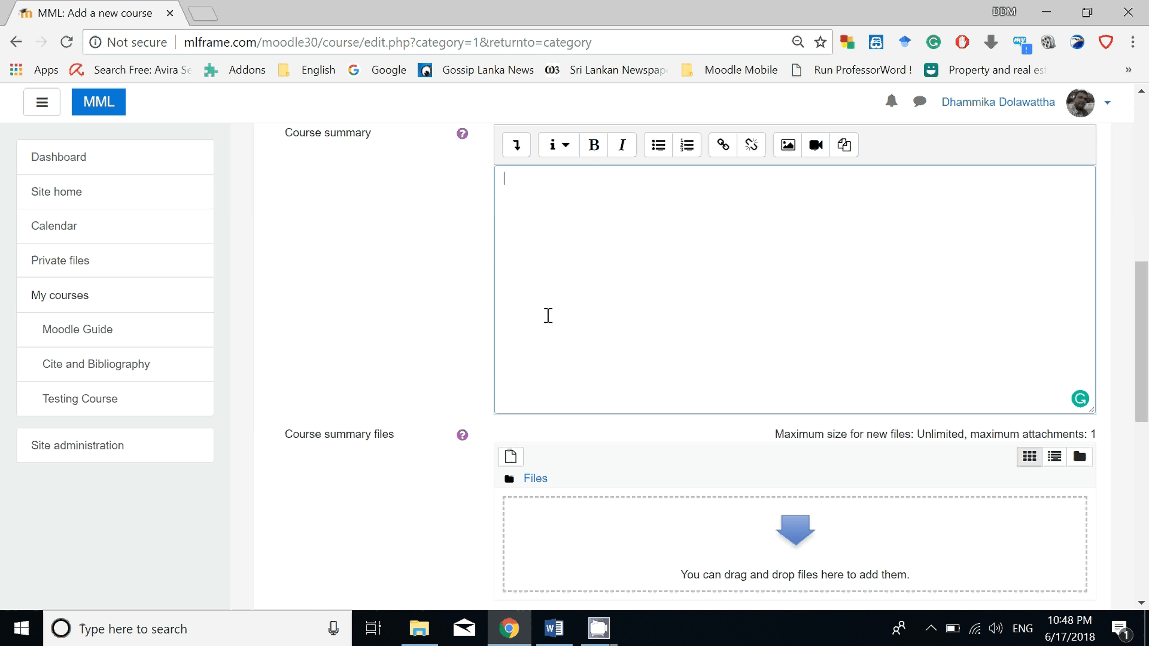
pyautogui.scroll(2, 548, 315)
pyautogui.scroll(-8, 548, 317)
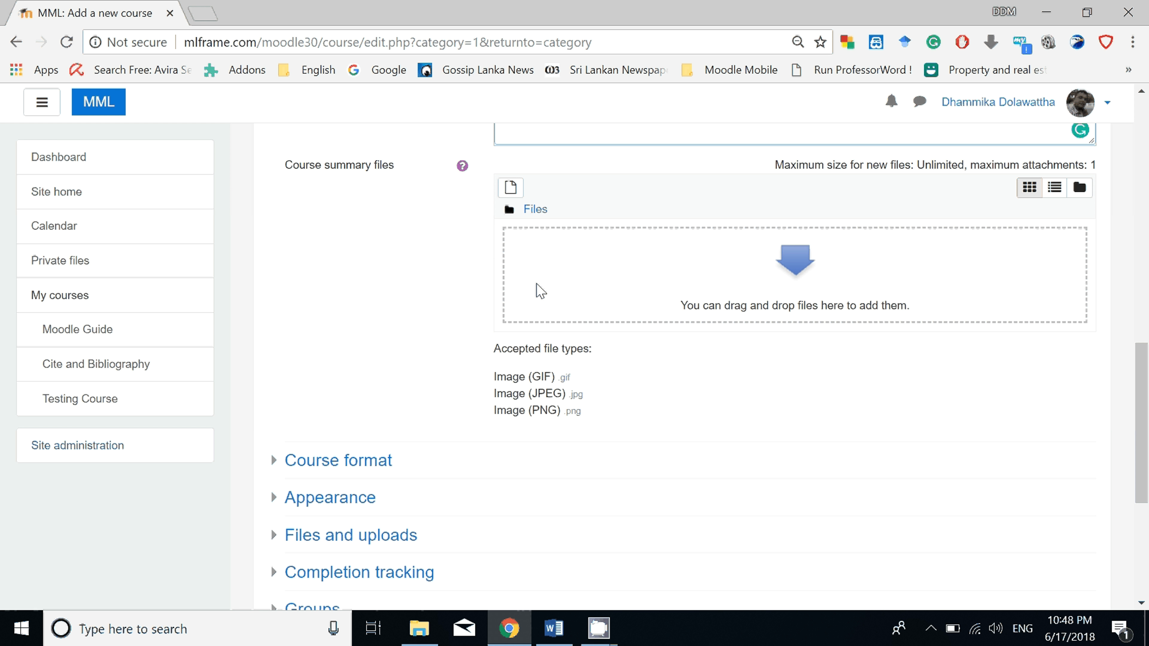
pyautogui.hotkey('alt', 'Tab')
pyautogui.tripleClick(297, 405)
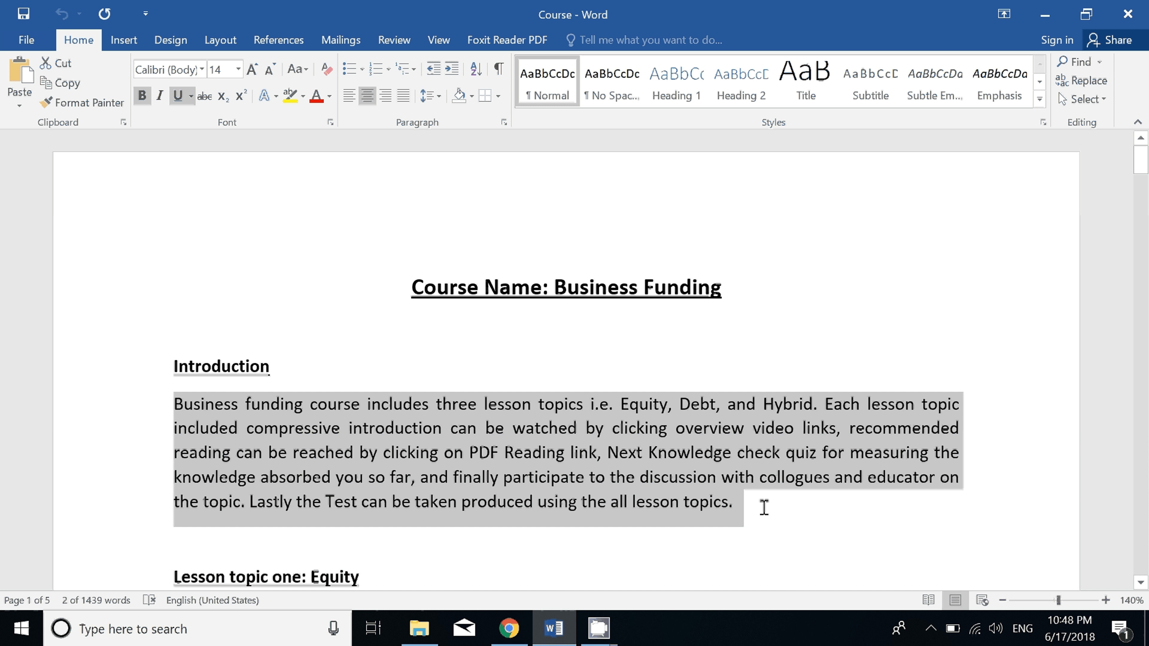
pyautogui.rightClick(539, 418)
pyautogui.click(569, 199)
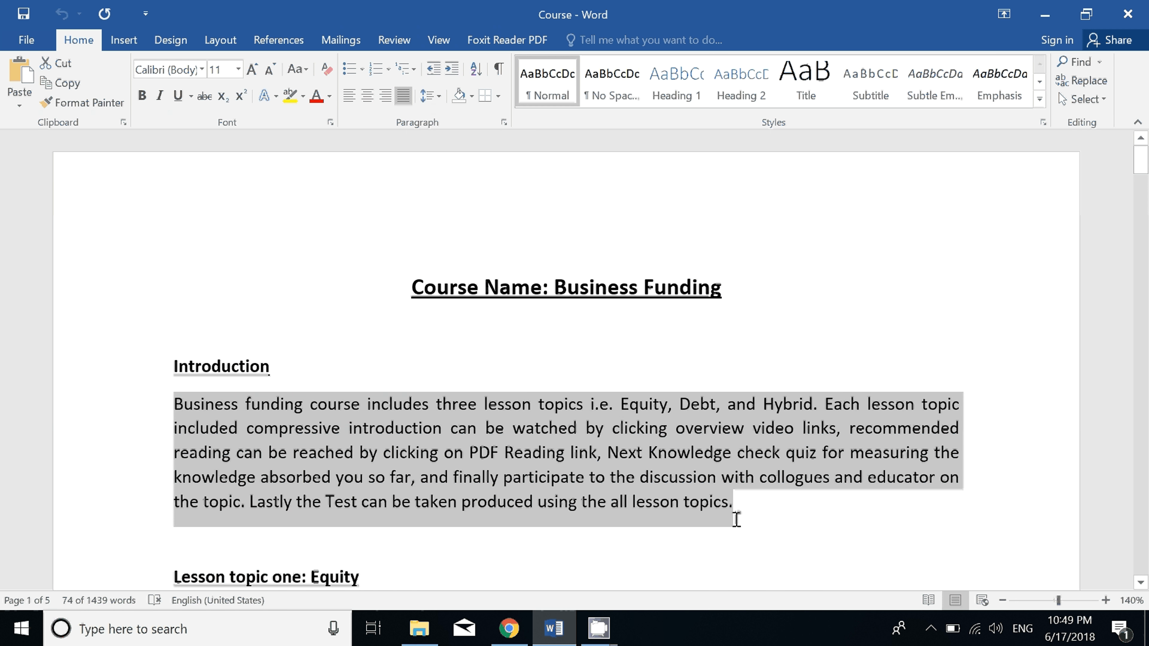
# Switch back to Chrome and paste the copied Introduction paragraph into the course summary.
pyautogui.hotkey('alt', 'Tab')
pyautogui.rightClick(607, 260)
pyautogui.click(662, 365)
pyautogui.scroll(3, 596, 302)
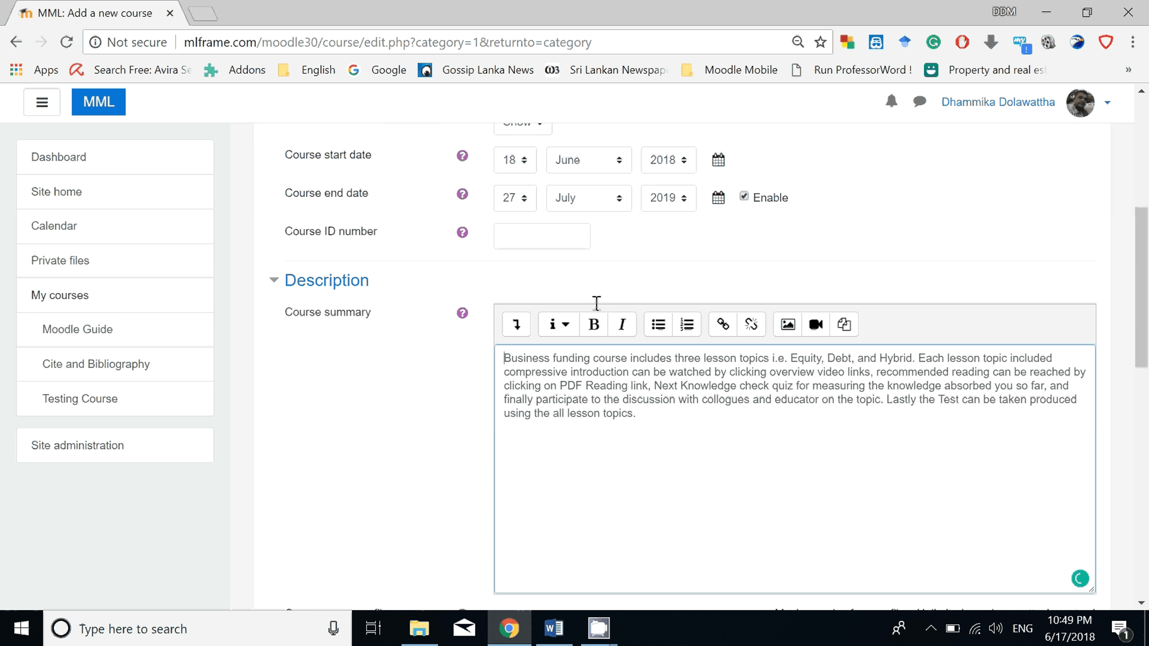
# Upload the businessfunding image from the Downloads folder as the course summary file.
pyautogui.scroll(-4, 596, 303)
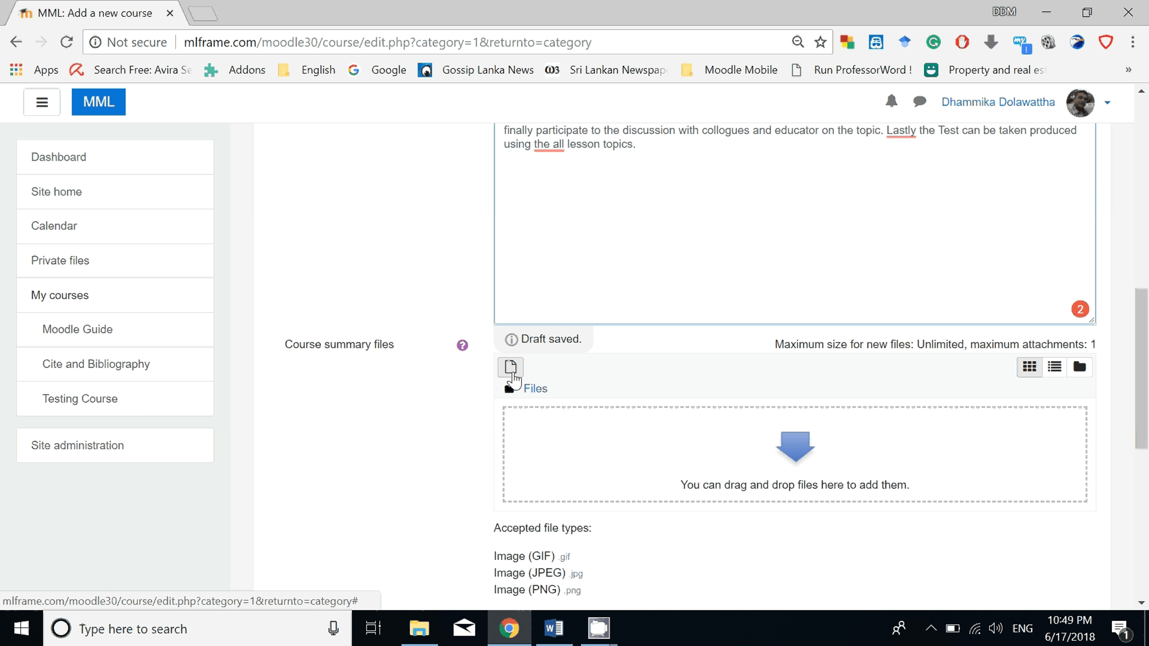
pyautogui.click(512, 369)
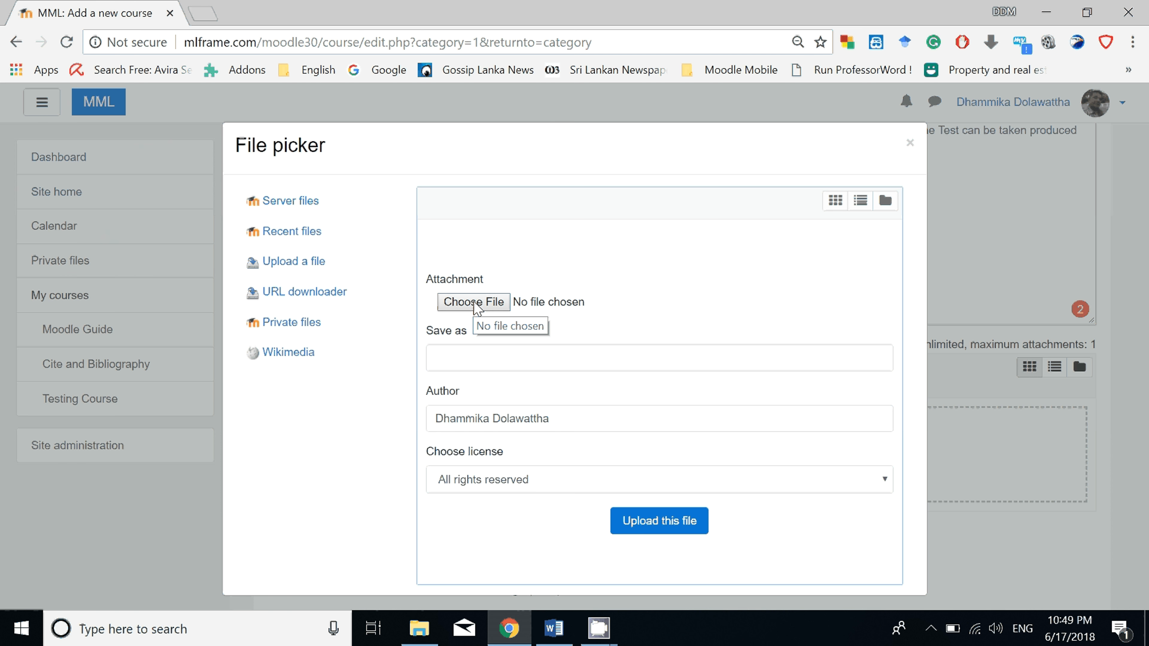
pyautogui.click(466, 310)
pyautogui.click(209, 136)
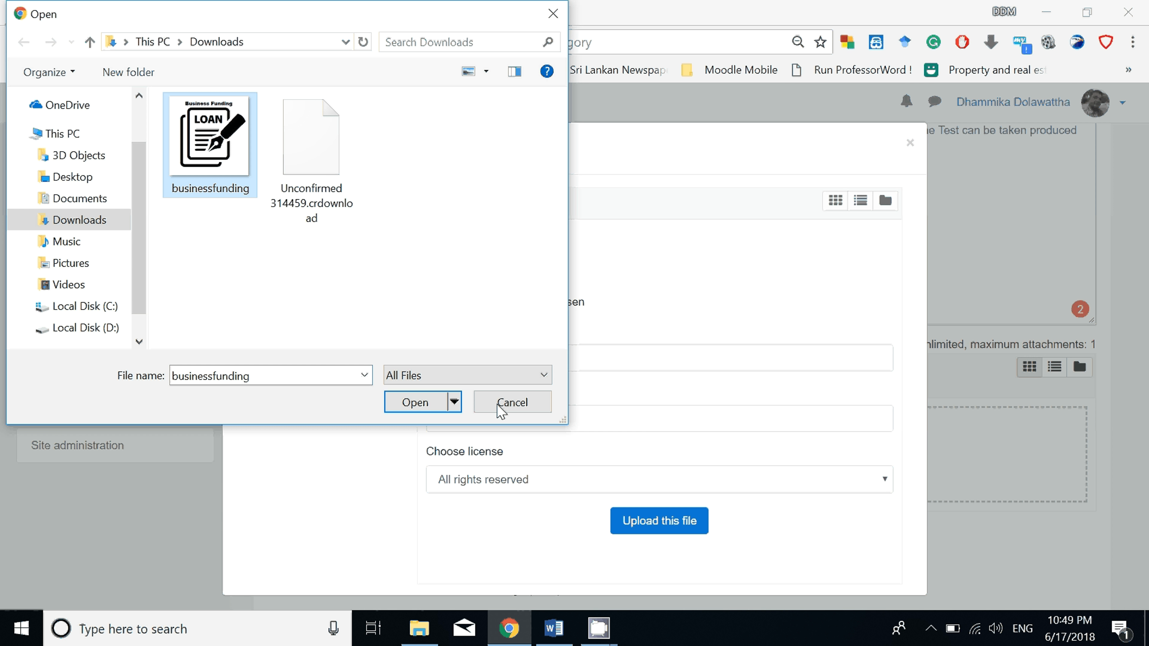
pyautogui.click(414, 403)
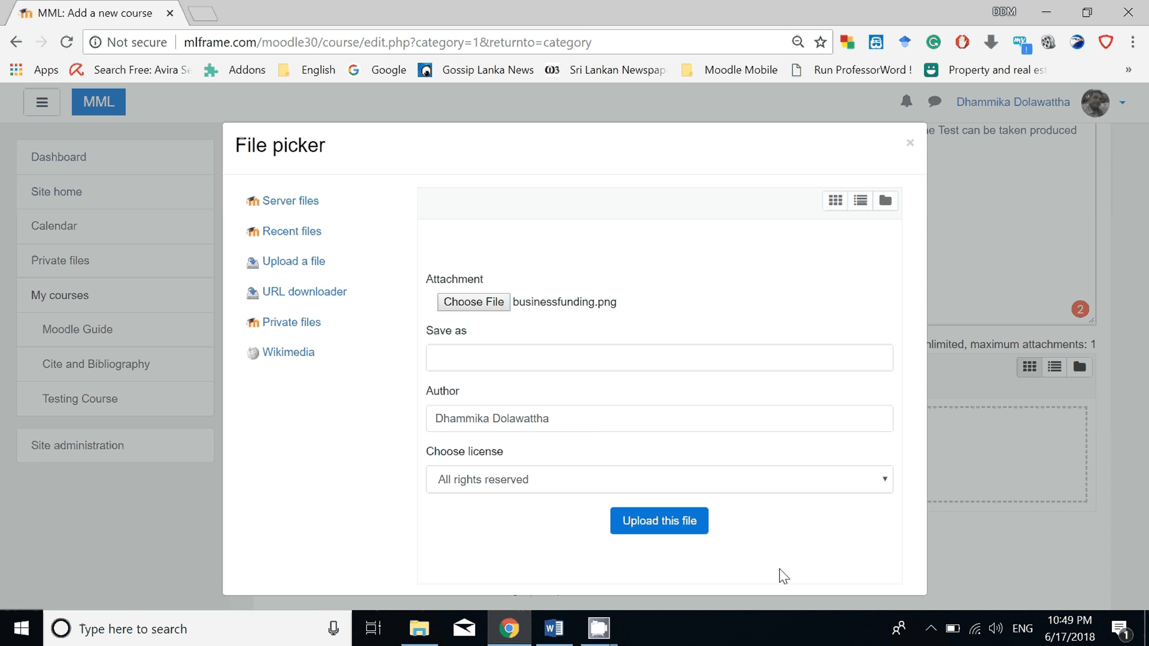
pyautogui.click(686, 539)
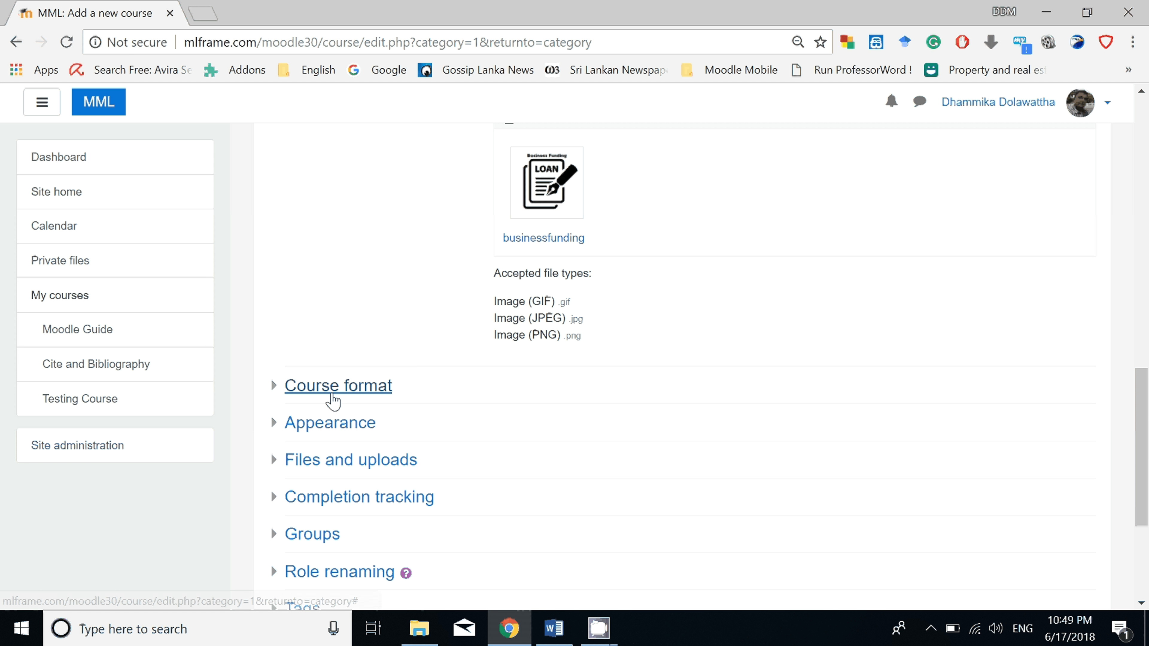
# Expand the course format settings and choose Topics format as the format.
pyautogui.moveTo(335, 399)
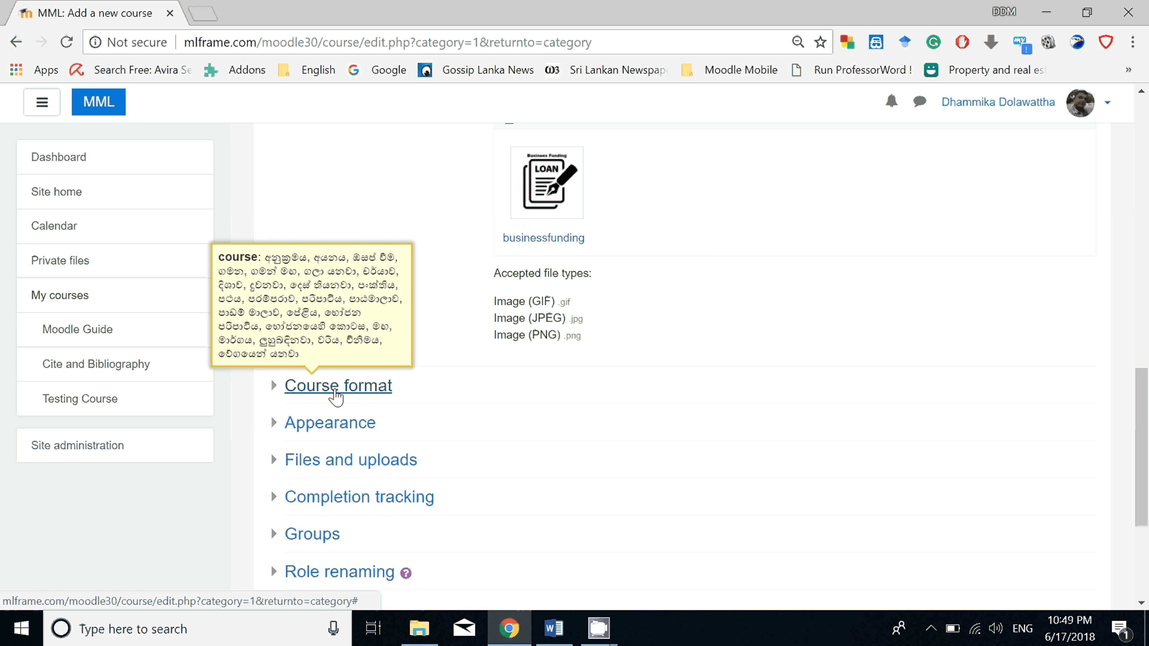
pyautogui.click(335, 398)
pyautogui.click(534, 422)
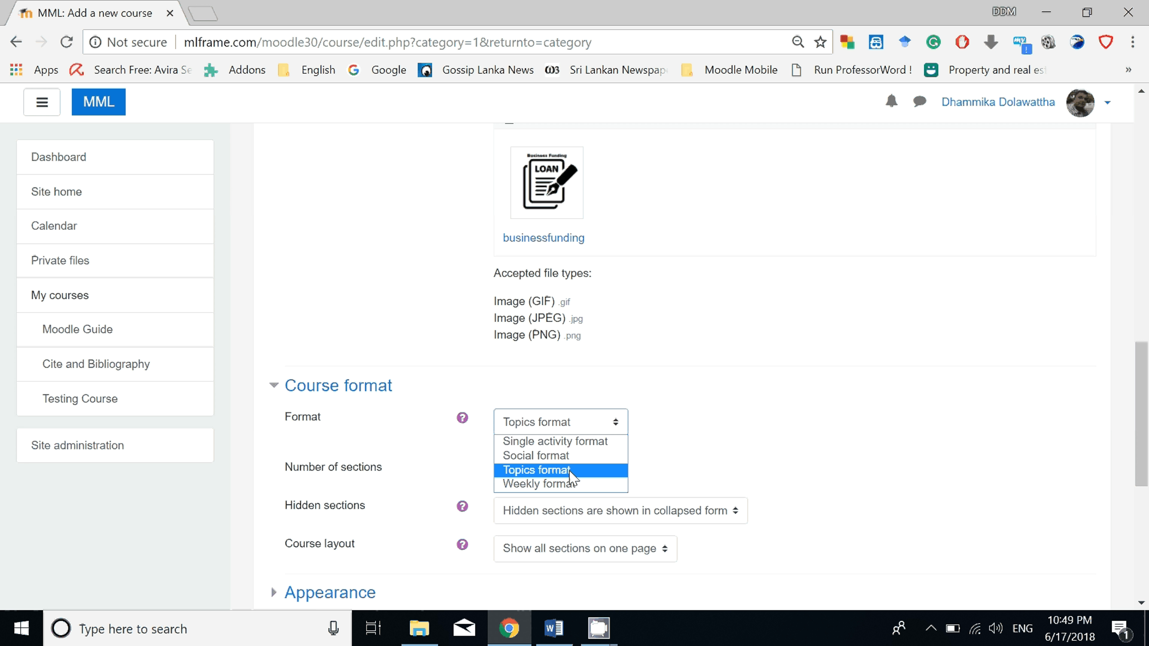
pyautogui.click(593, 470)
# Look over the remaining course settings sections, then save the new course and display it.
pyautogui.scroll(-3, 608, 474)
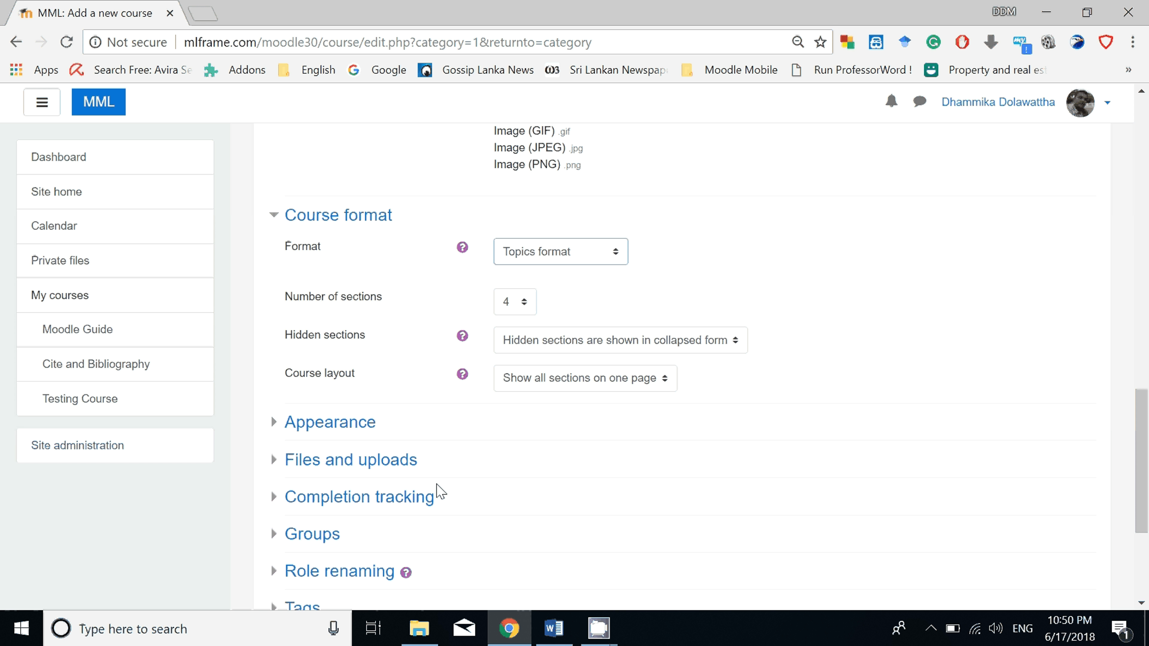
pyautogui.scroll(-1, 438, 487)
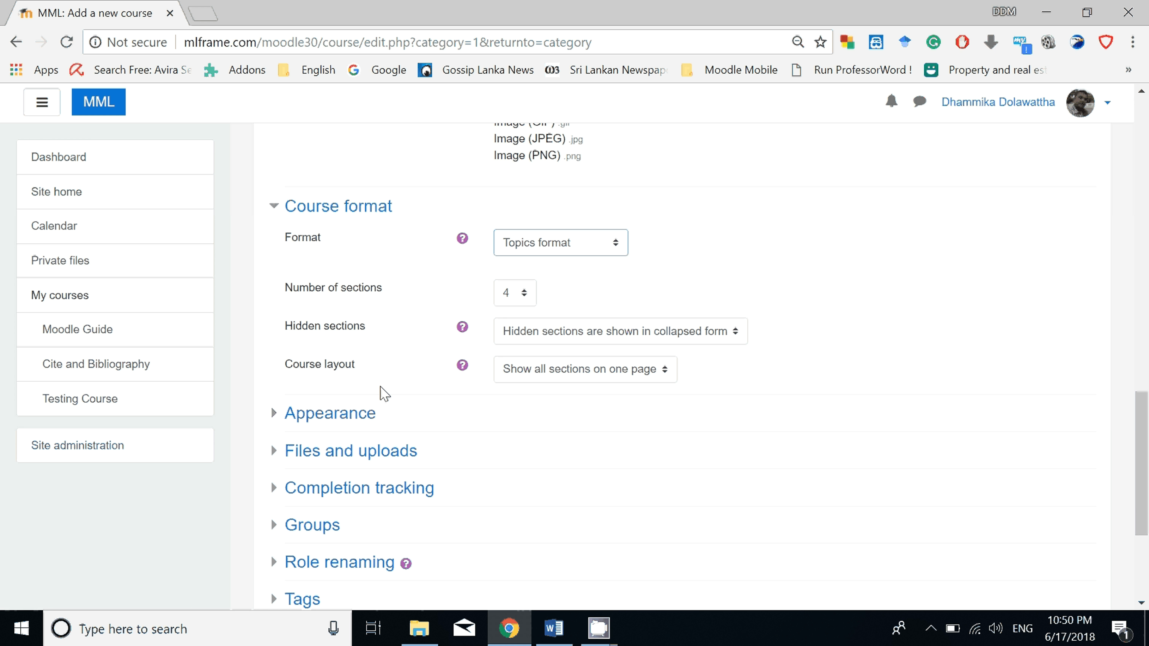
pyautogui.scroll(-2, 376, 381)
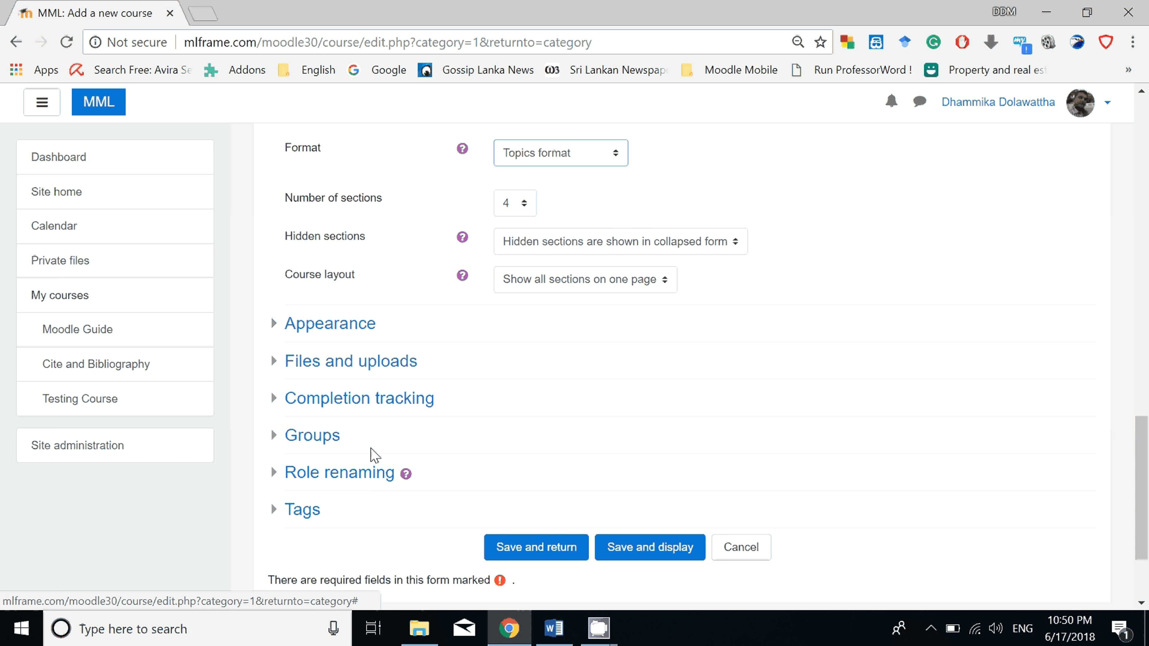
pyautogui.scroll(-1, 348, 351)
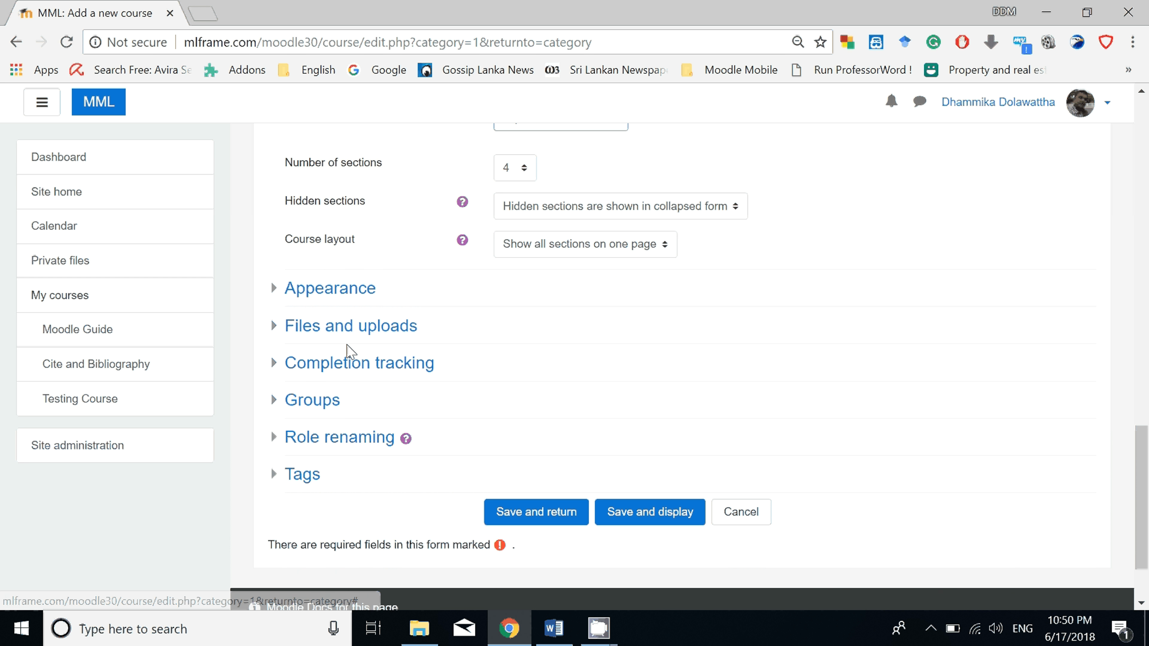
pyautogui.scroll(-1, 350, 352)
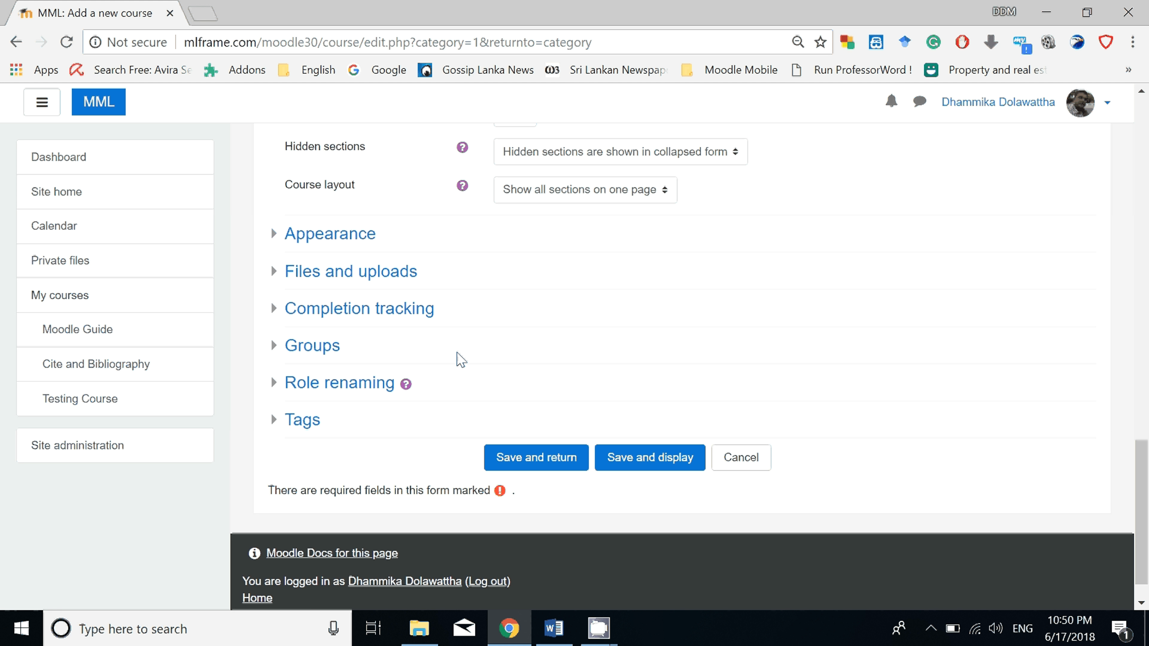
pyautogui.scroll(-1, 543, 396)
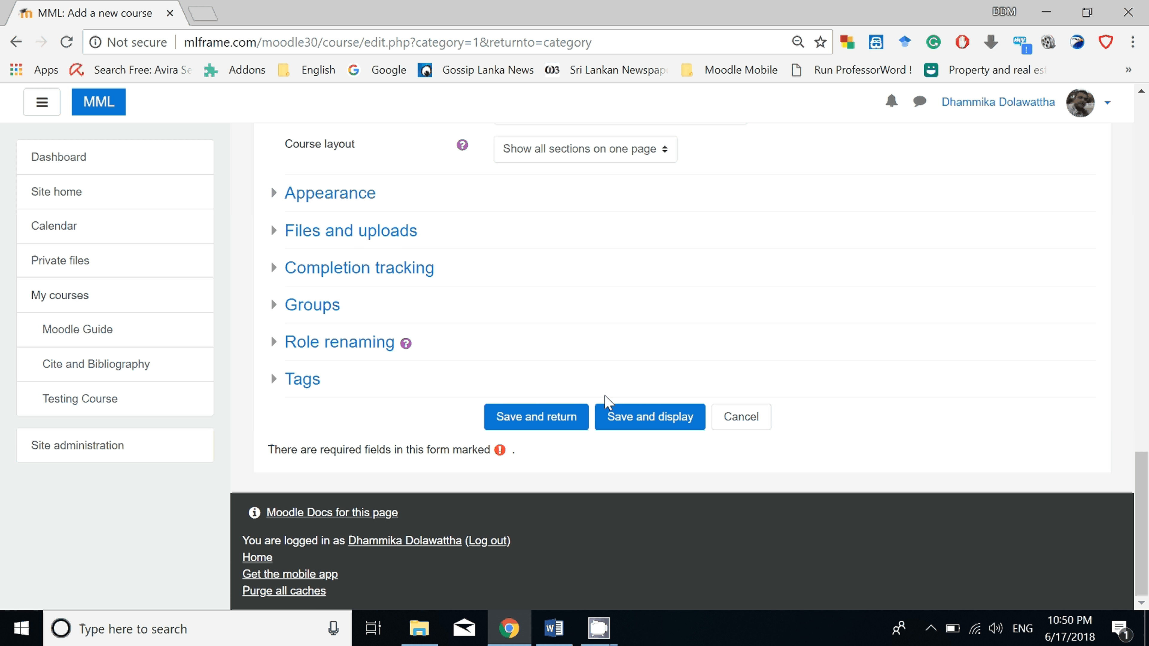
pyautogui.click(640, 412)
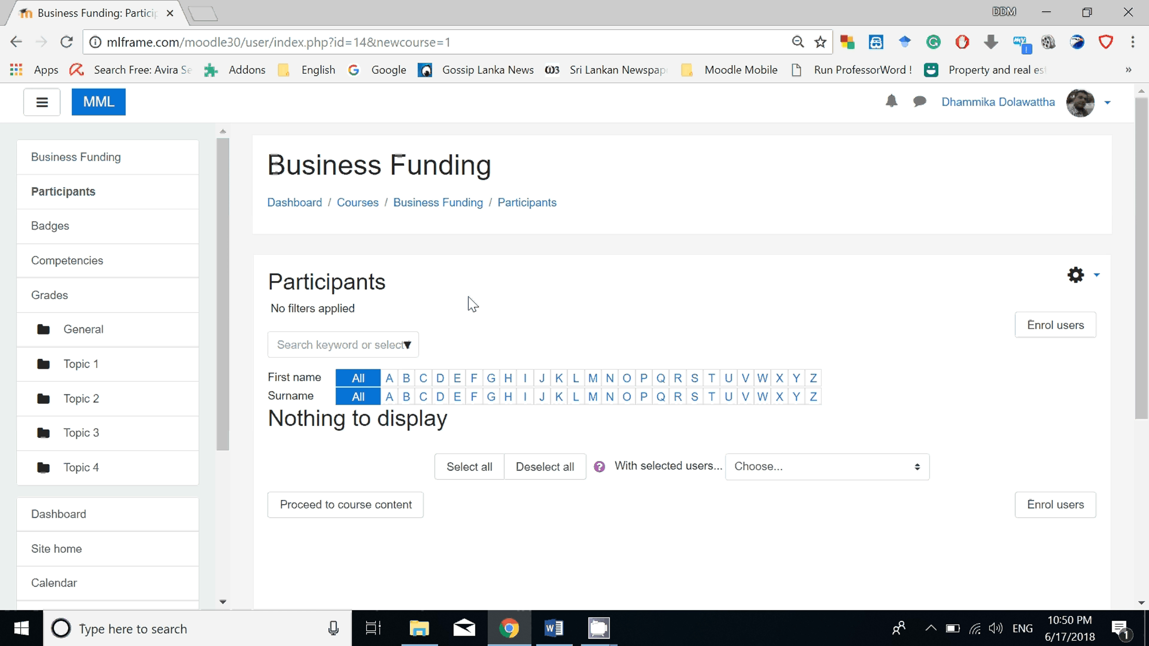
# Enrol the second and third users offered in the user list into the course with the Student role.
pyautogui.click(1050, 331)
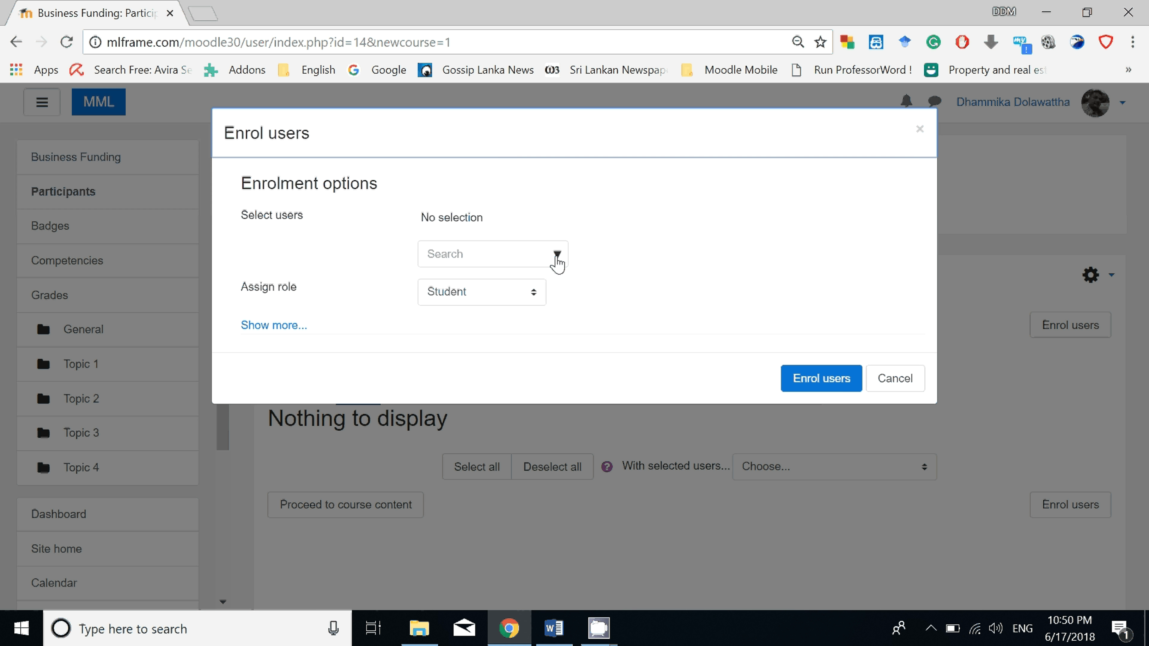
pyautogui.click(558, 257)
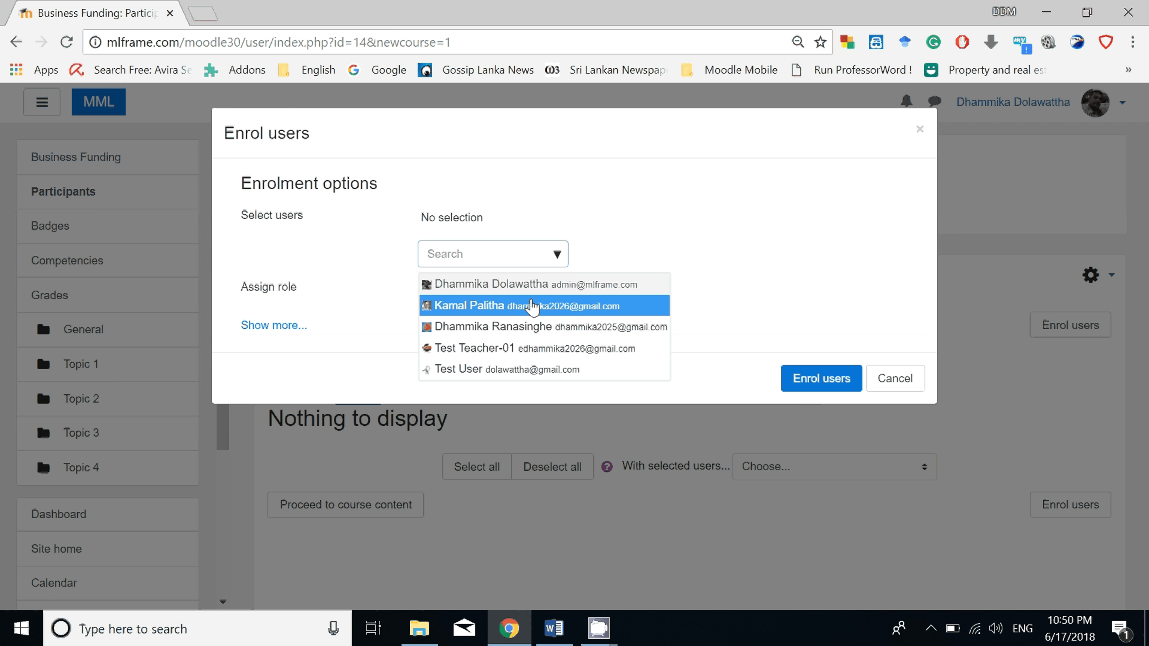
pyautogui.click(532, 307)
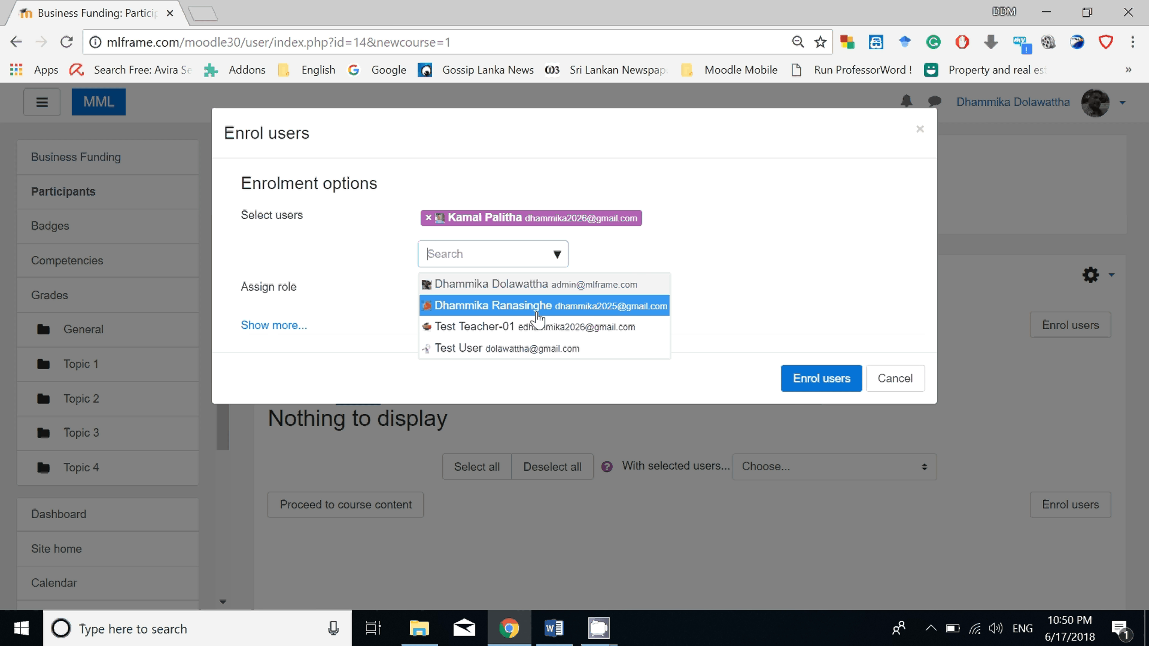
pyautogui.click(540, 308)
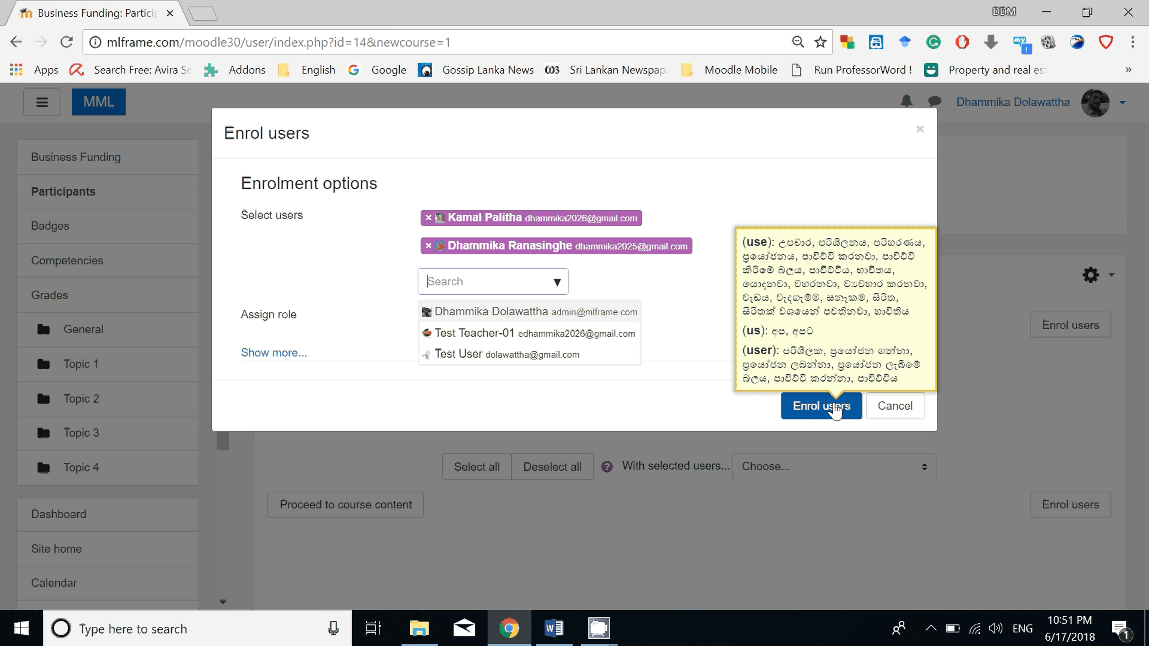
pyautogui.click(835, 409)
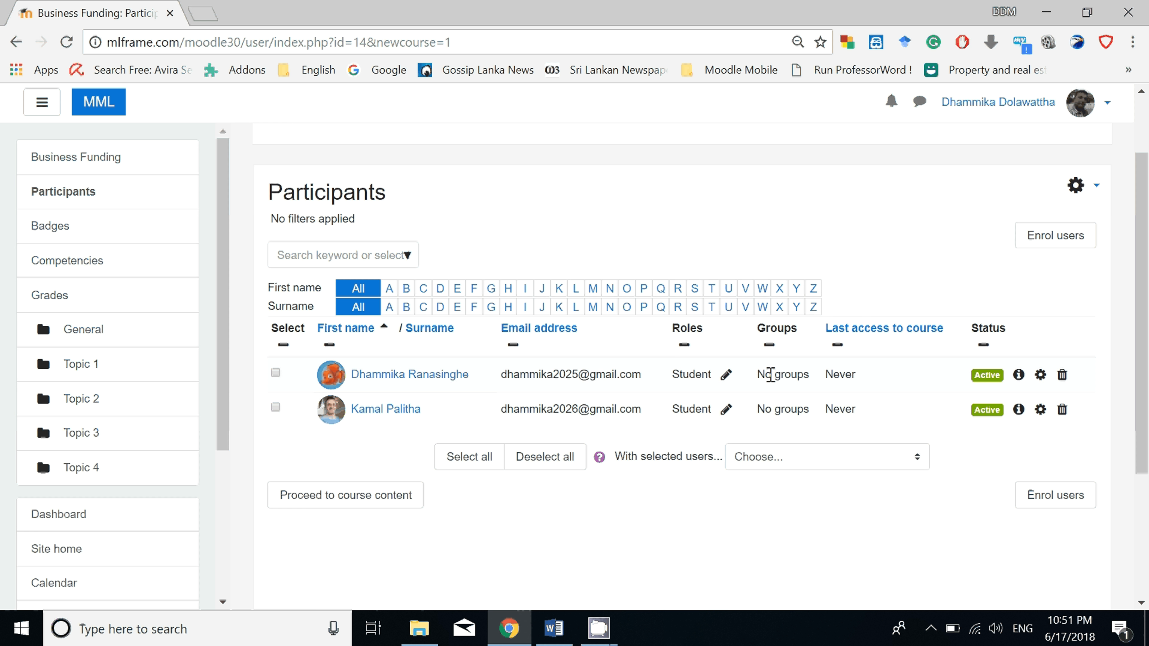
# Replace the Student role of the second listed participant with Teacher and save the role assignment.
pyautogui.moveTo(771, 375)
pyautogui.click(723, 418)
pyautogui.click(750, 477)
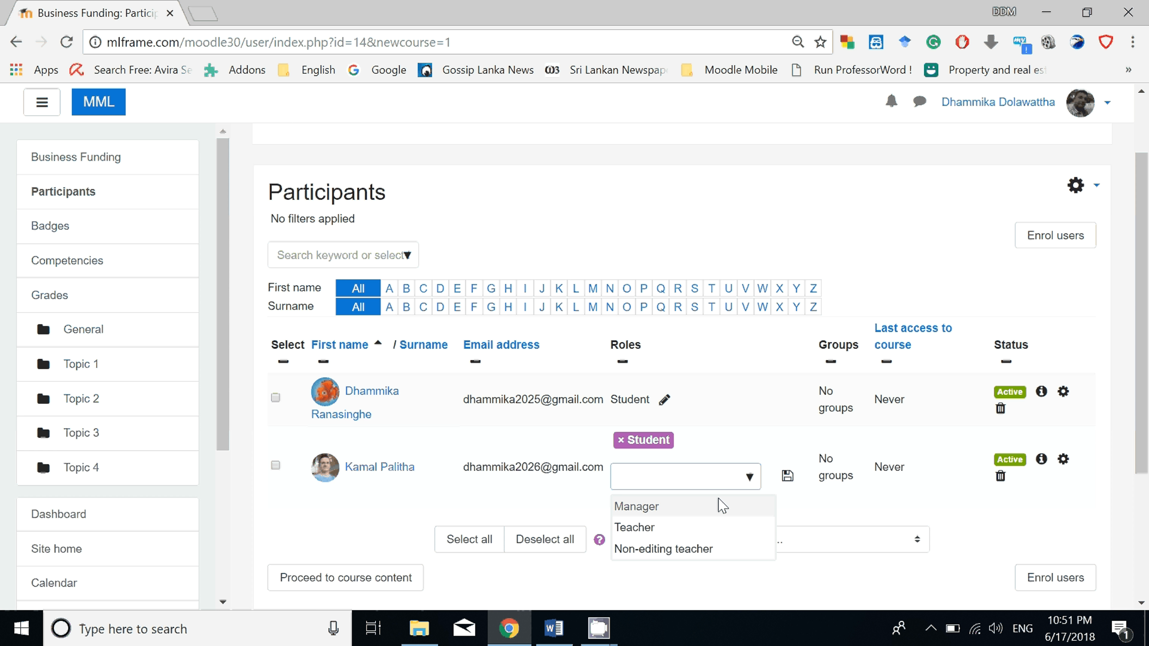
pyautogui.click(656, 528)
pyautogui.click(698, 440)
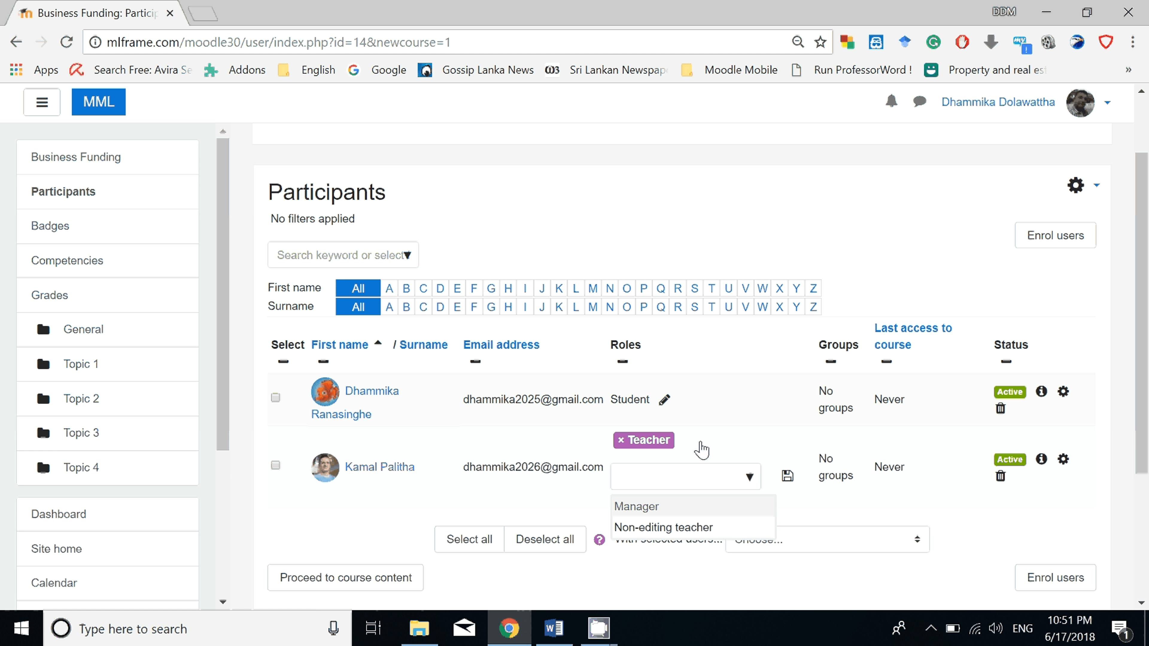
pyautogui.click(788, 477)
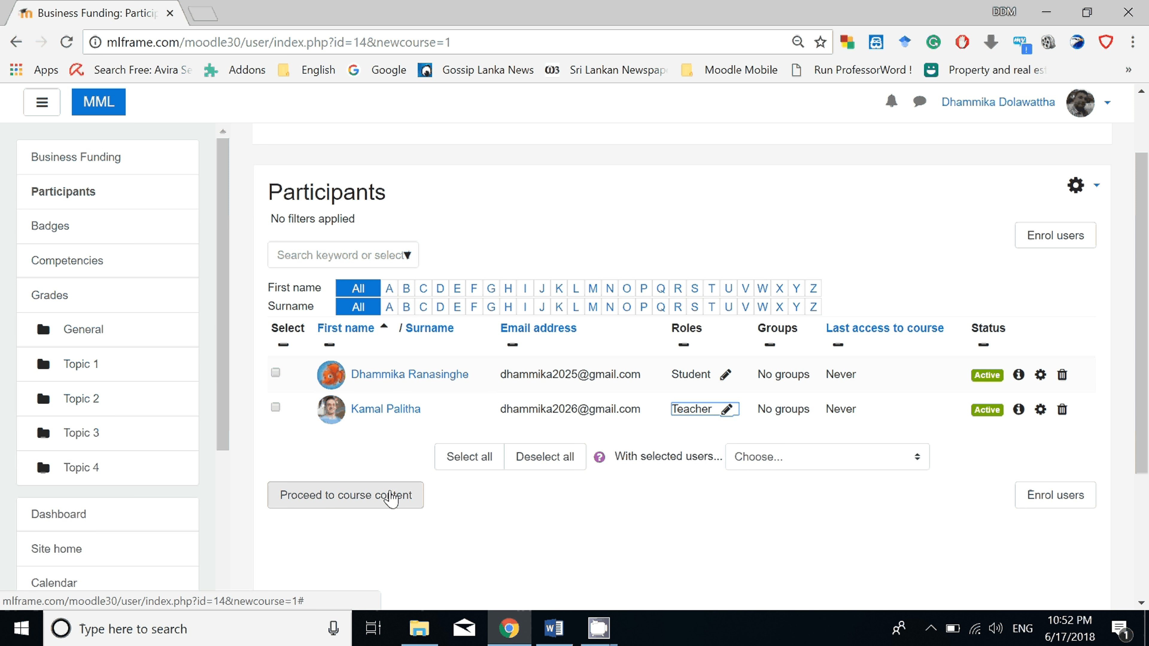
# Log out of the administrator account and go to the site's login page.
pyautogui.moveTo(397, 503)
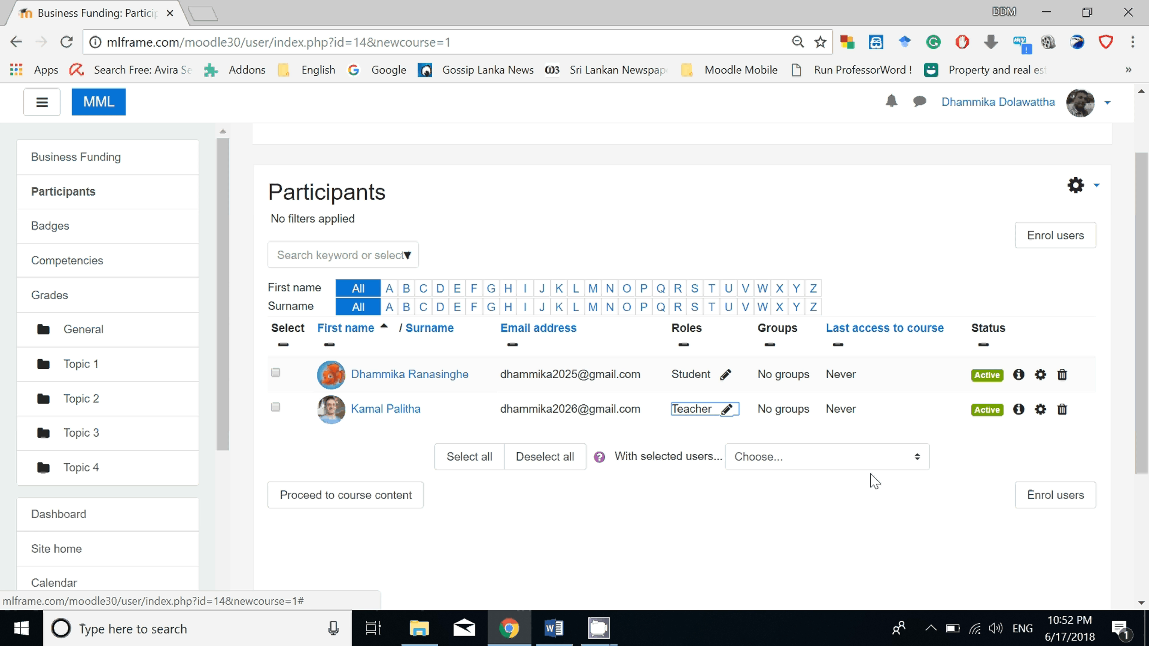
pyautogui.scroll(2, 983, 500)
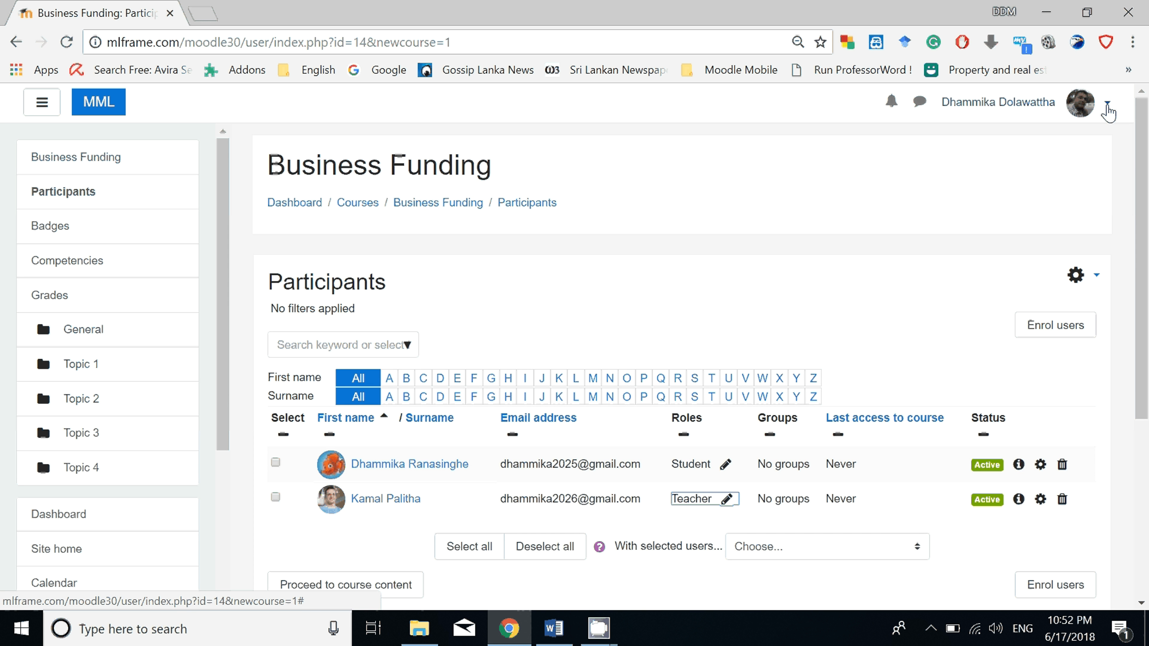
pyautogui.click(1108, 102)
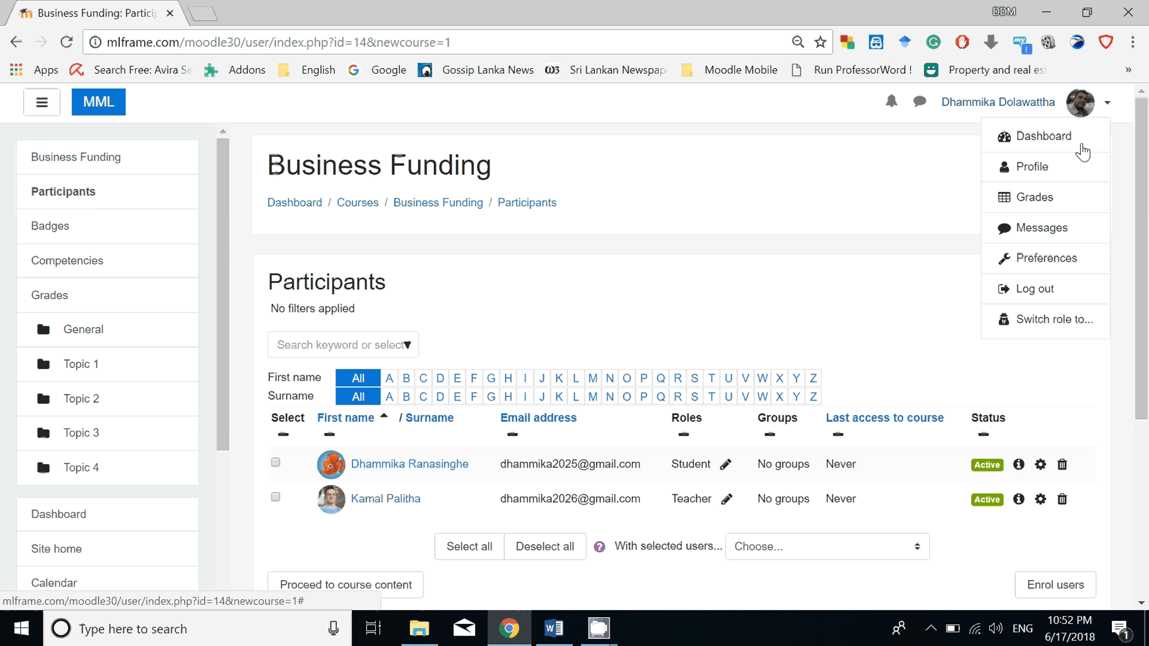
pyautogui.click(1040, 290)
pyautogui.click(1090, 102)
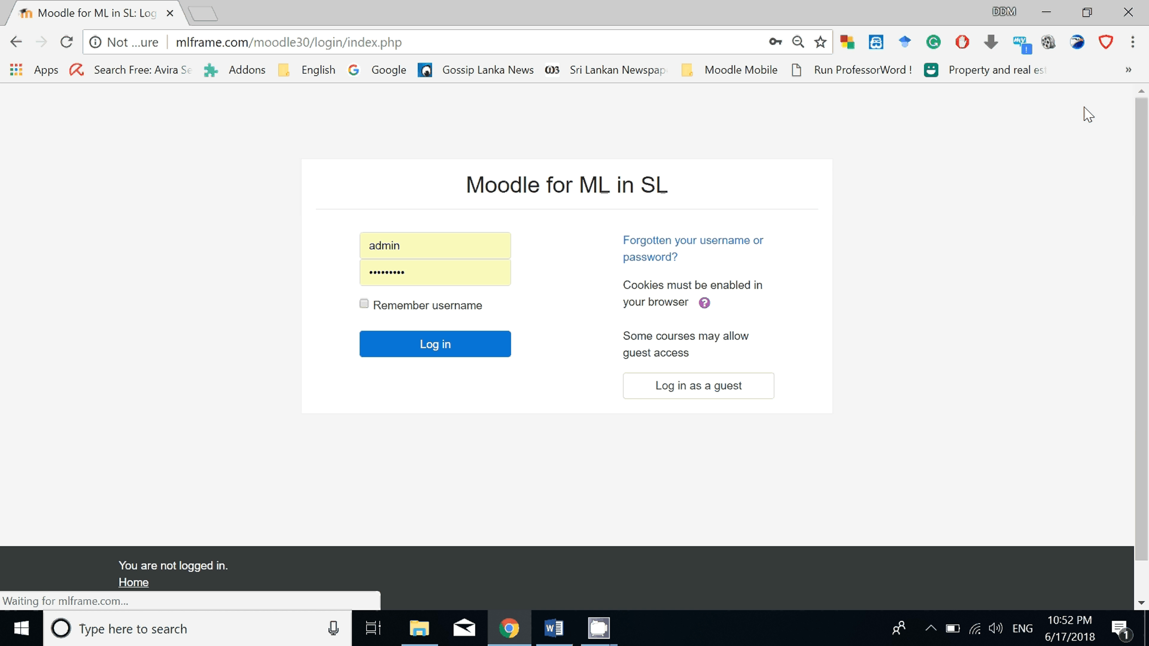
# Replace the admin login with the teacher's saved username and password, and log in.
pyautogui.click(419, 248)
pyautogui.doubleClick(393, 246)
pyautogui.click(398, 314)
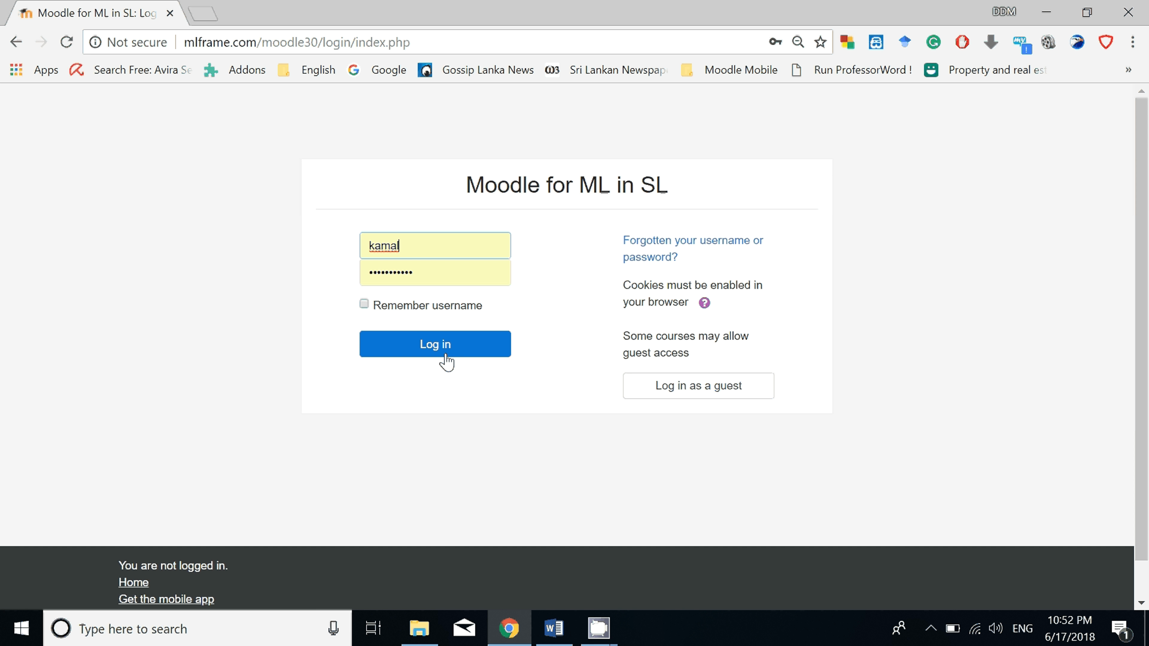
pyautogui.click(450, 345)
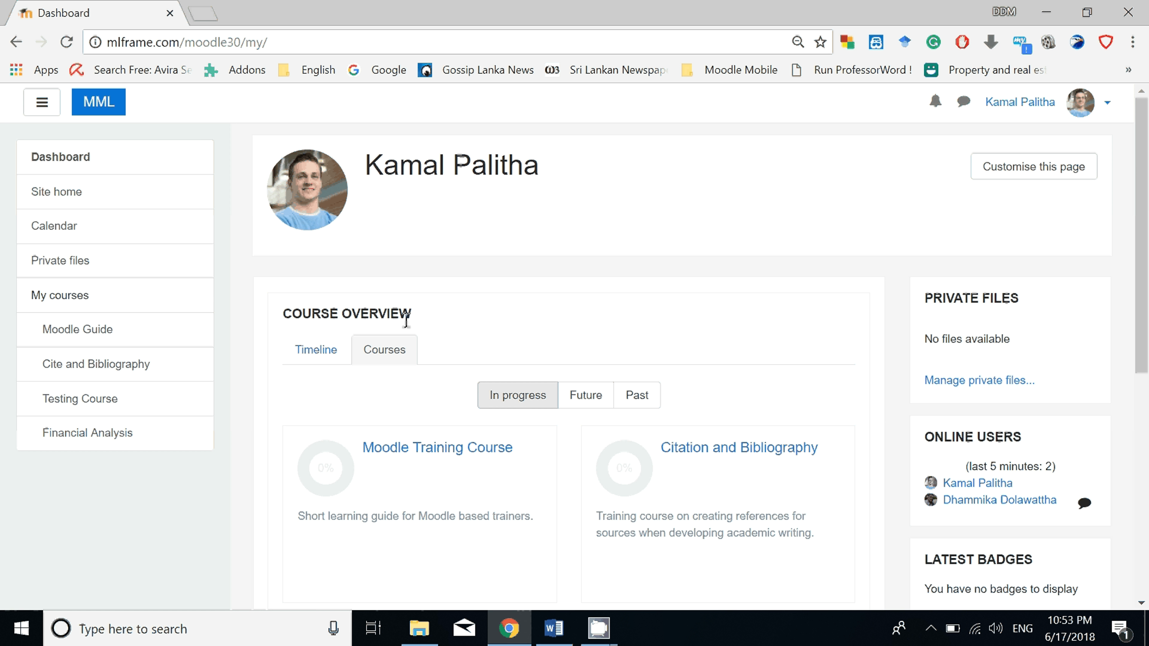
# Open the Business Funding course from the future courses in the course overview and look over its topic sections.
pyautogui.scroll(-3, 454, 384)
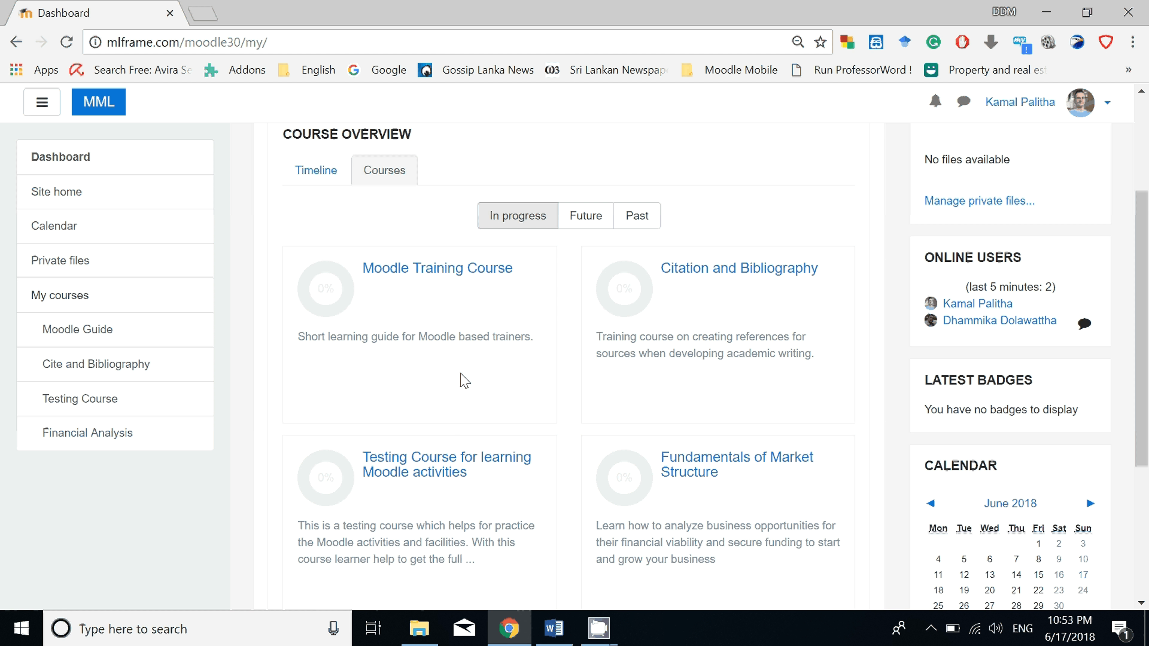
pyautogui.click(586, 215)
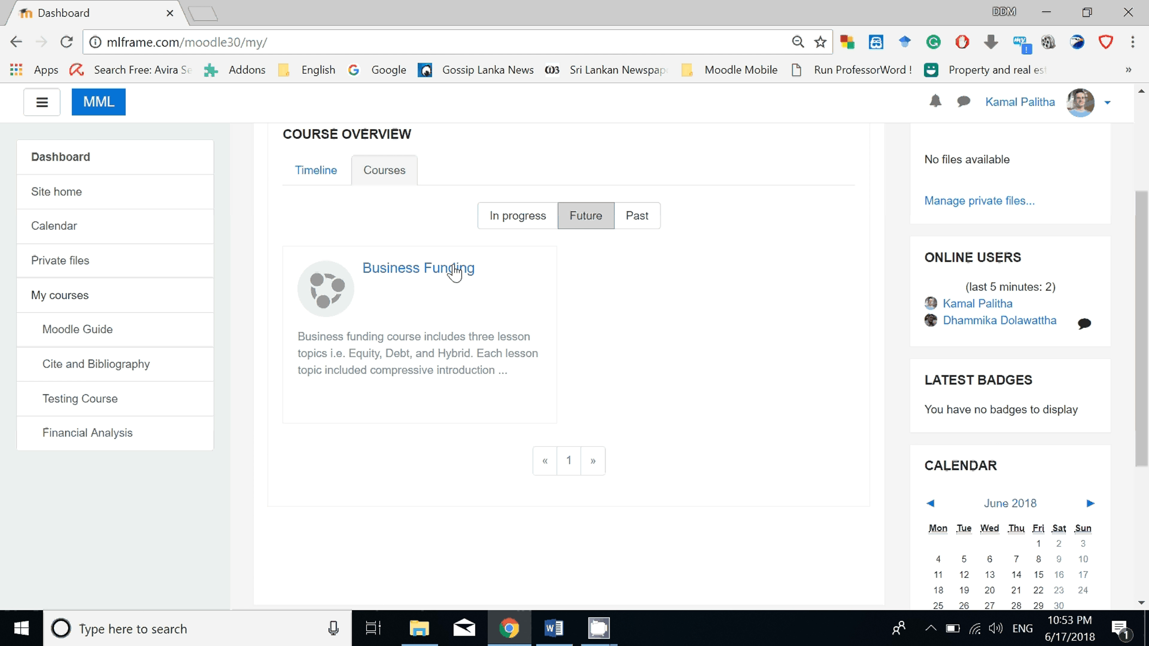
pyautogui.moveTo(420, 281)
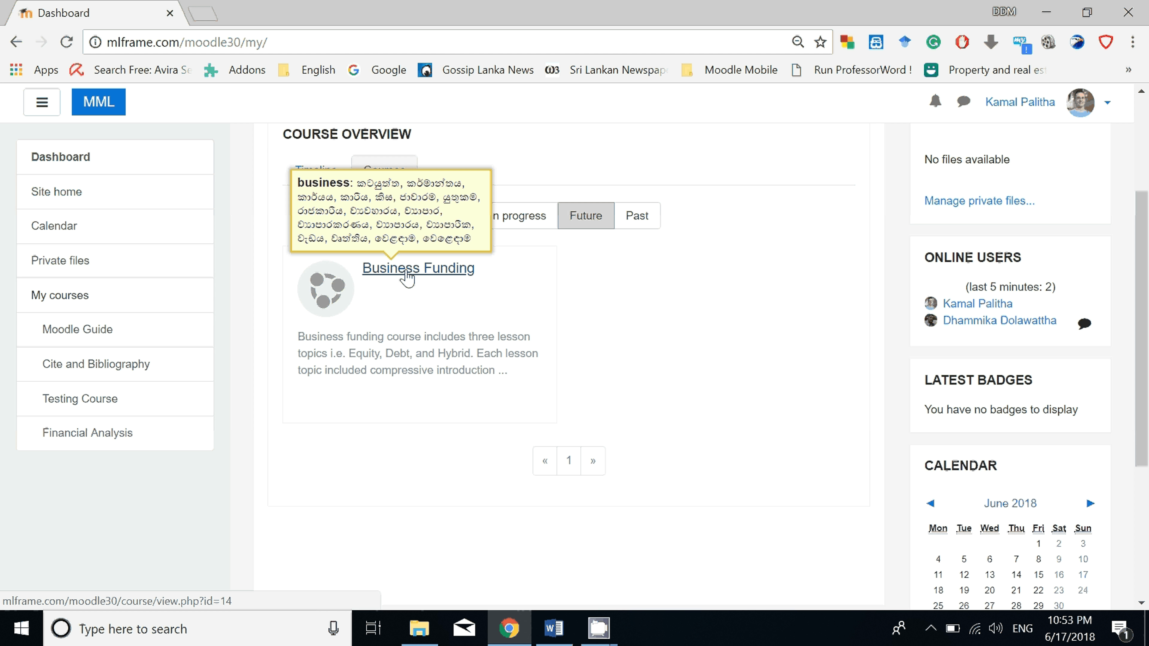
pyautogui.click(407, 278)
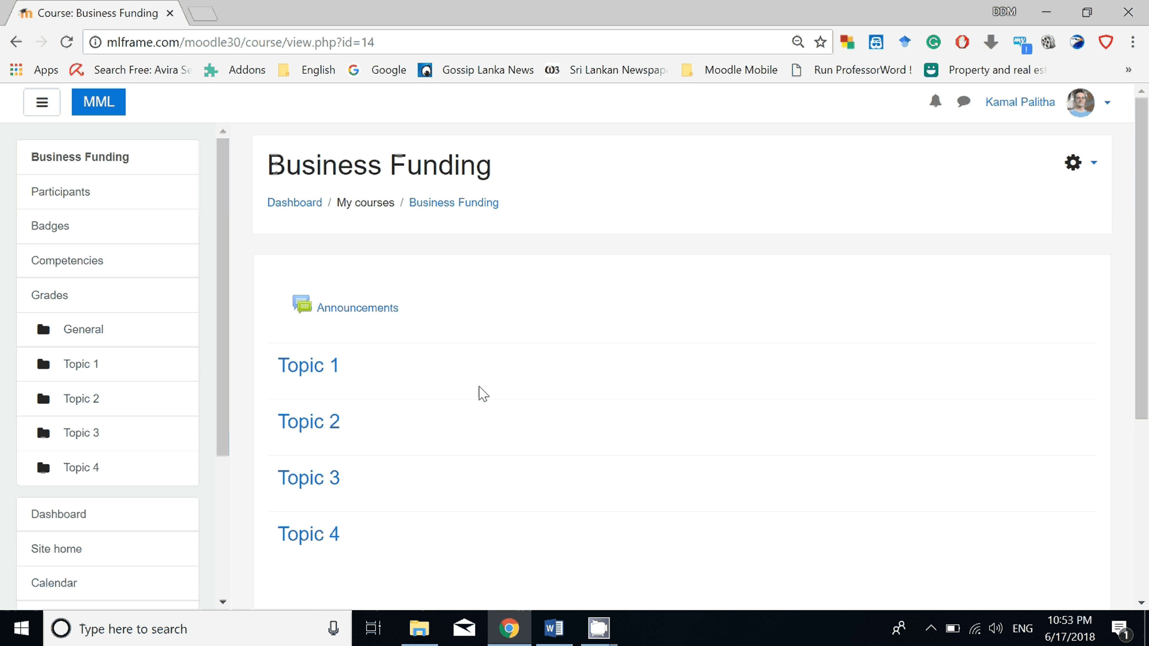
pyautogui.scroll(-3, 483, 394)
pyautogui.scroll(2, 482, 390)
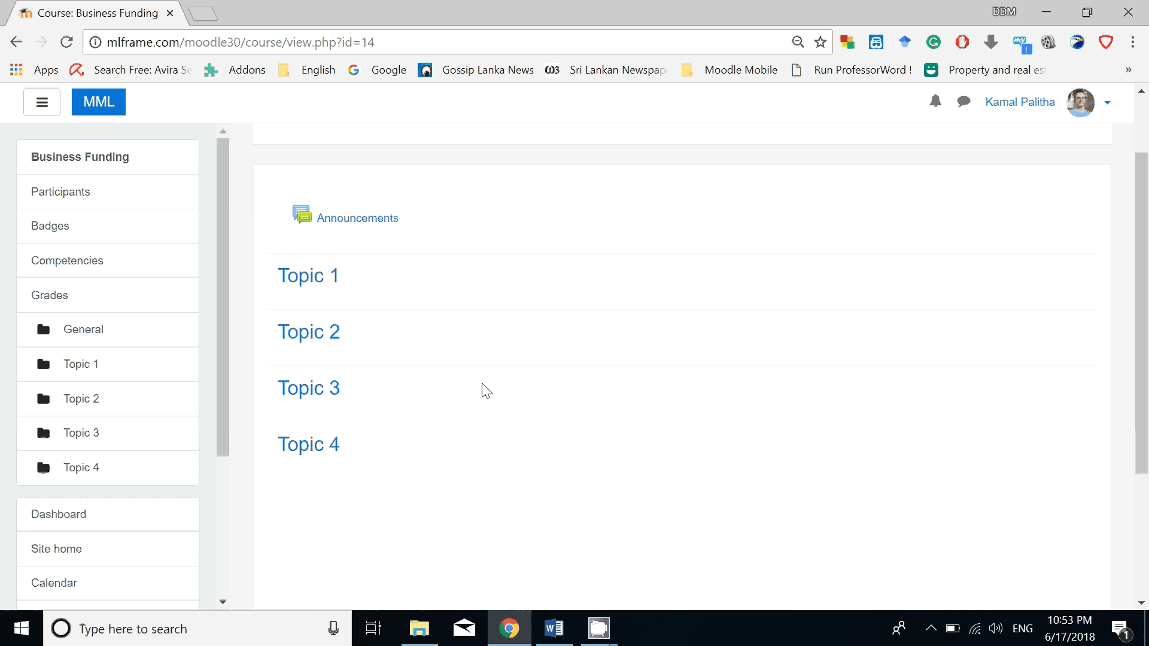
pyautogui.scroll(2, 483, 391)
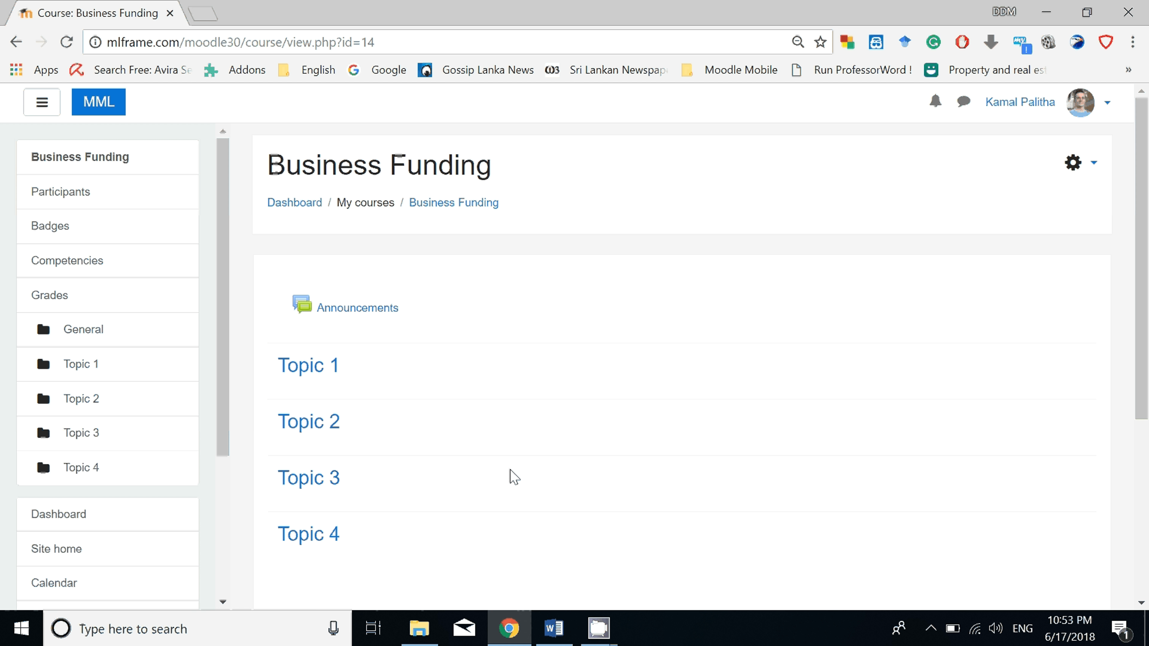
# Check the Business Funding course outline in the Word document, return to the Moodle course in Chrome, and turn editing on.
pyautogui.hotkey('alt', 'Tab')
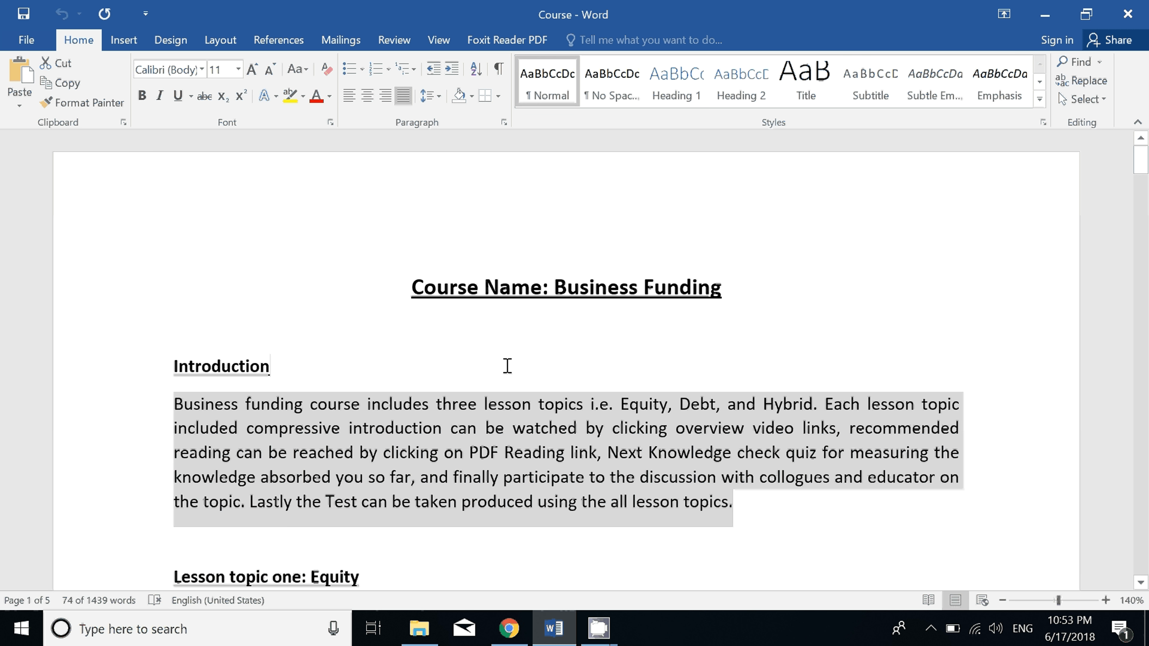
pyautogui.click(505, 368)
pyautogui.scroll(-10, 509, 411)
pyautogui.hotkey('alt', 'Tab')
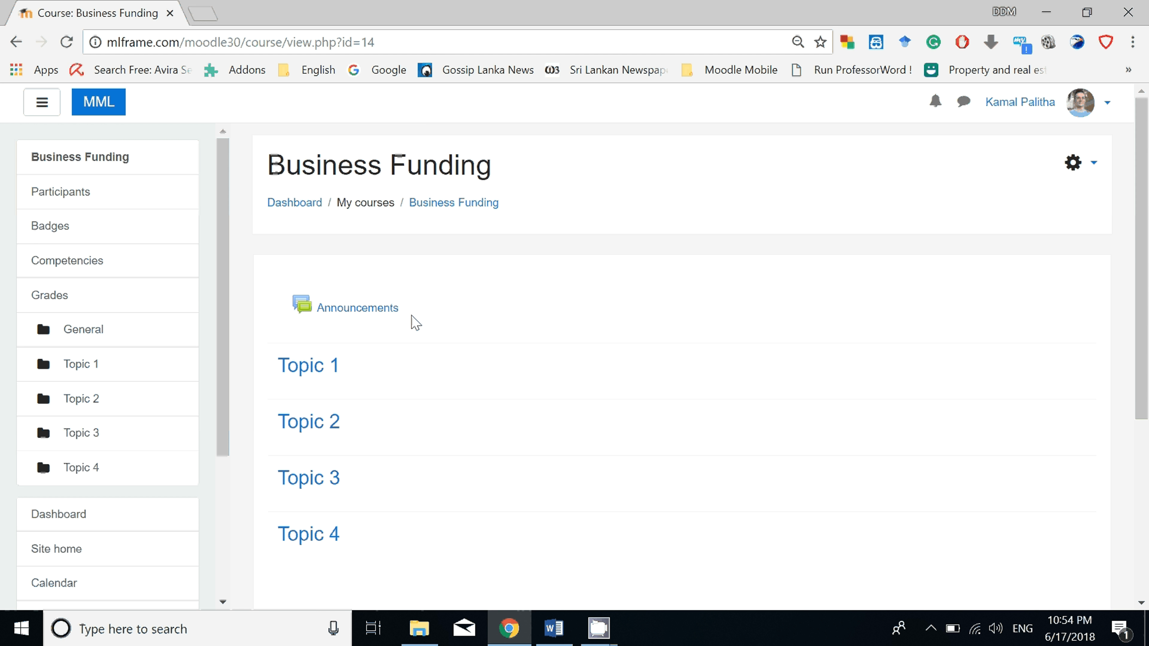
pyautogui.scroll(-2, 398, 263)
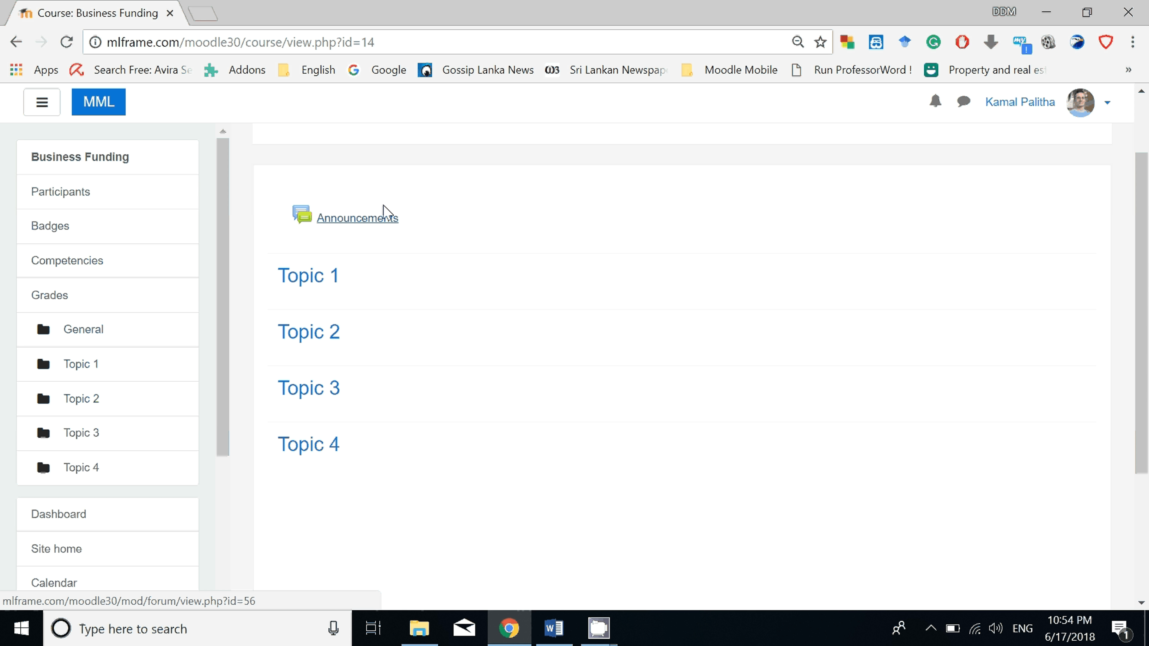
pyautogui.scroll(2, 434, 215)
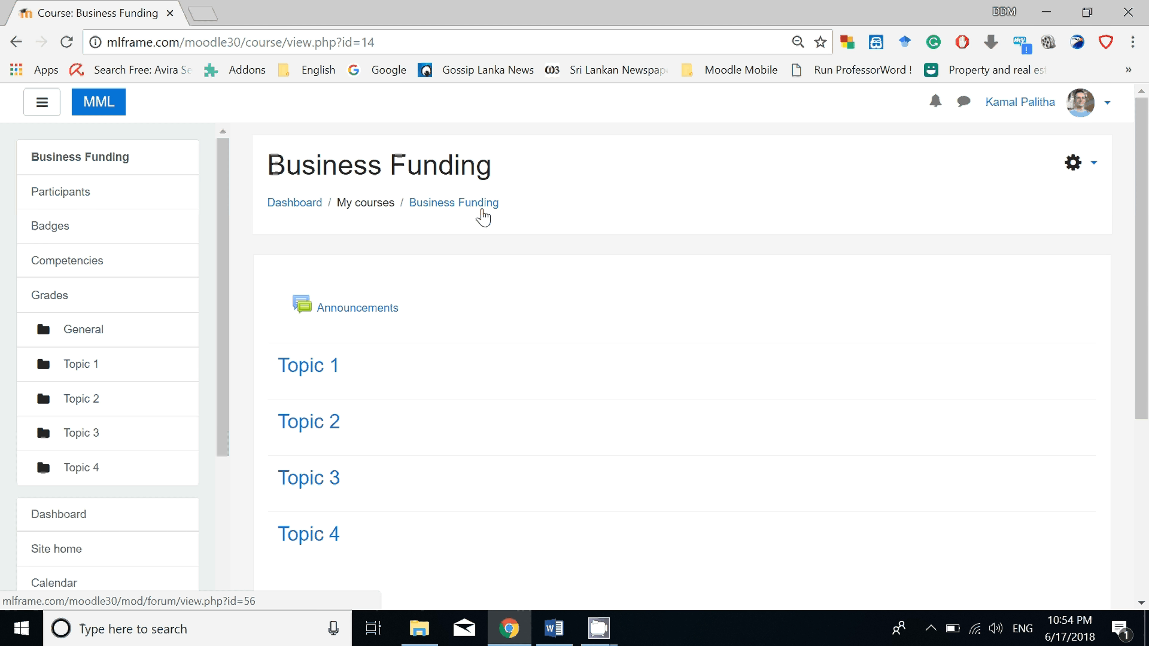
pyautogui.click(1091, 164)
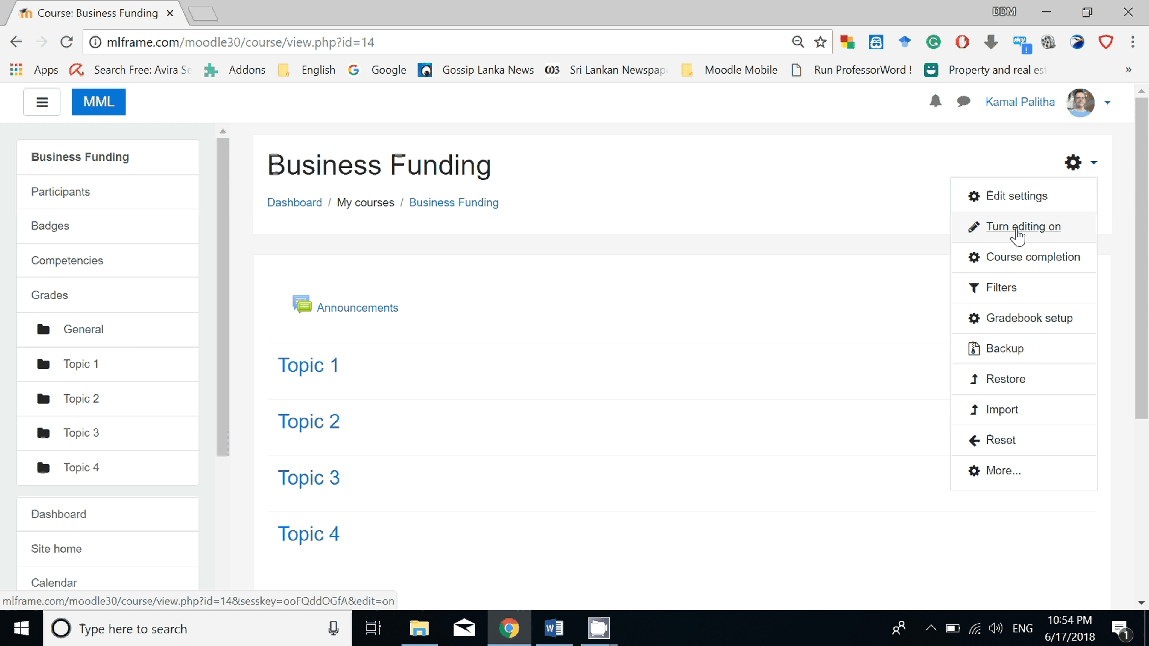
pyautogui.click(1042, 229)
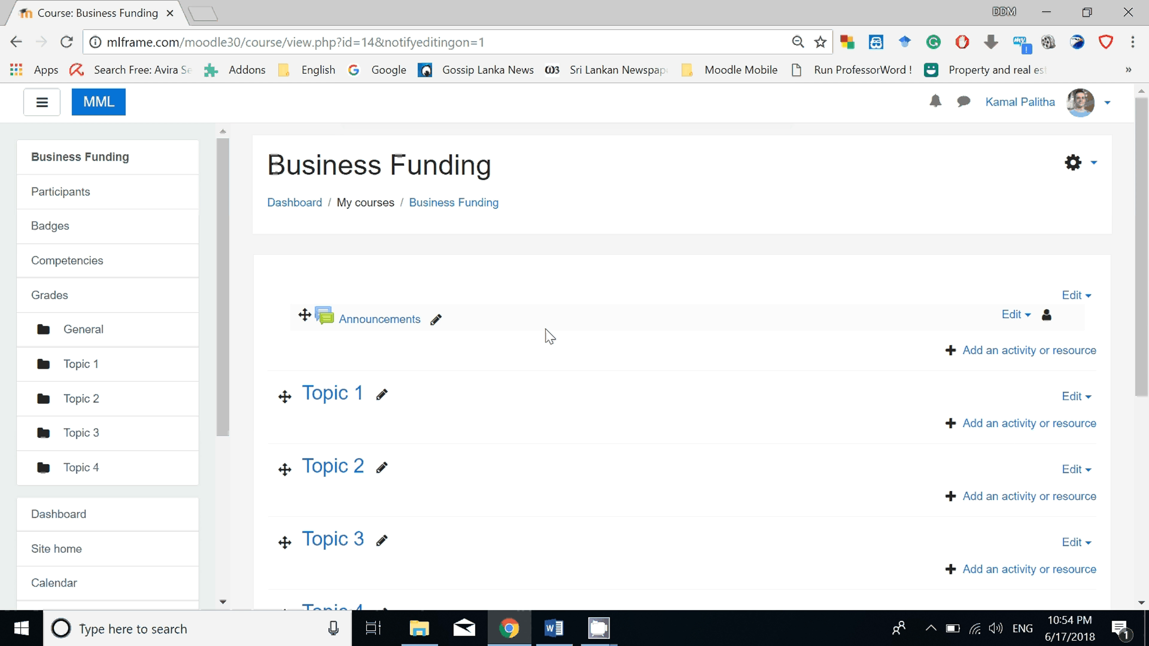
# Rename Topic 1 as Introduction, copying the heading from the Word course document.
pyautogui.click(381, 399)
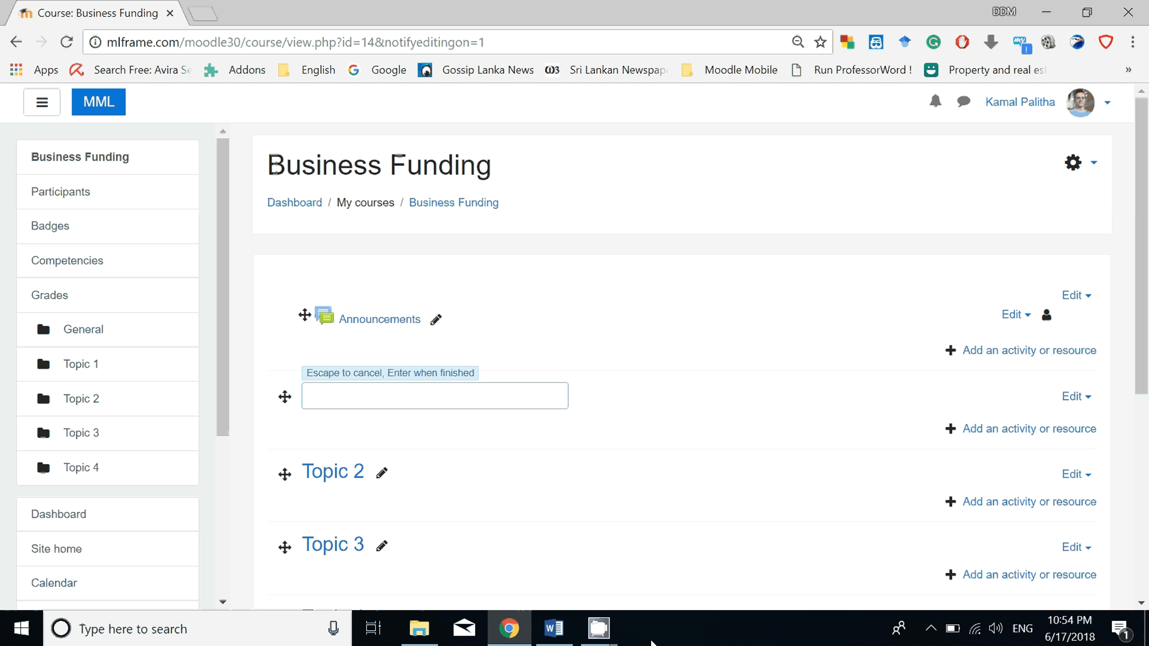
pyautogui.click(554, 628)
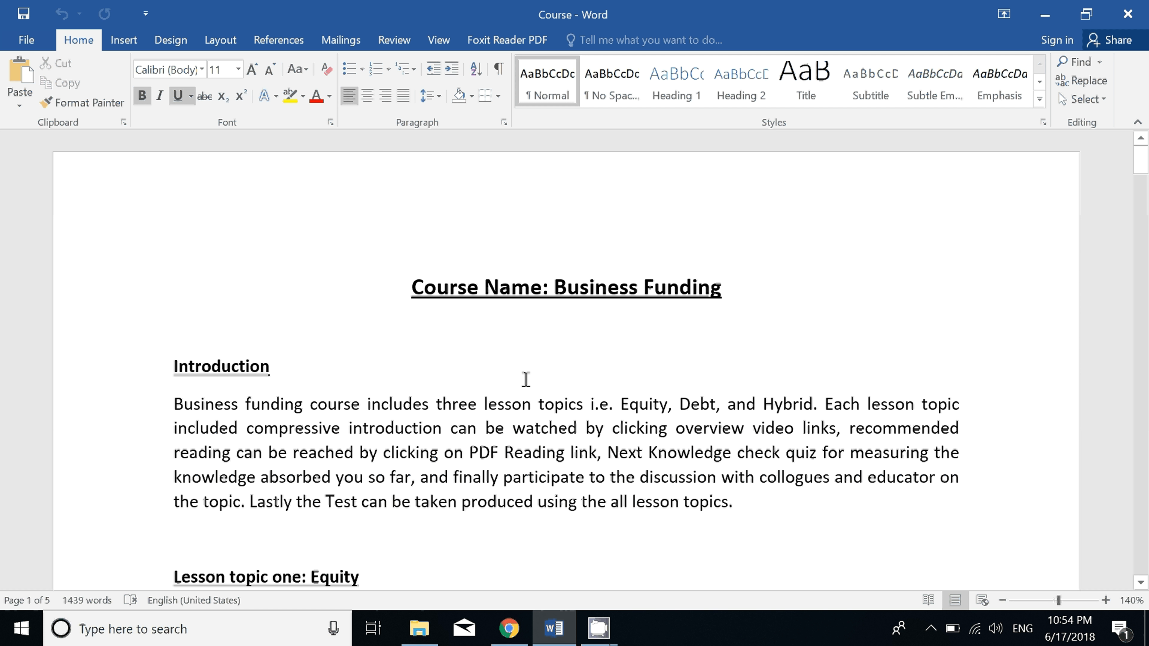
pyautogui.tripleClick(238, 366)
pyautogui.hotkey('ctrl', 'c')
pyautogui.rightClick(238, 366)
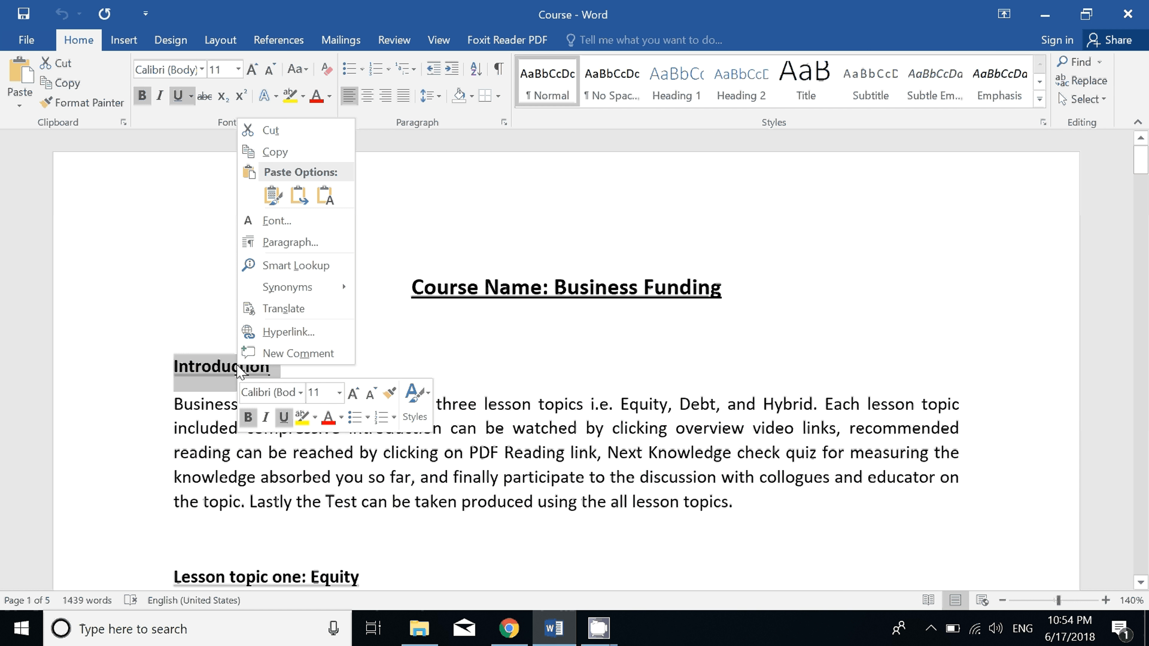
pyautogui.click(321, 154)
pyautogui.hotkey('alt', 'Tab')
pyautogui.rightClick(393, 393)
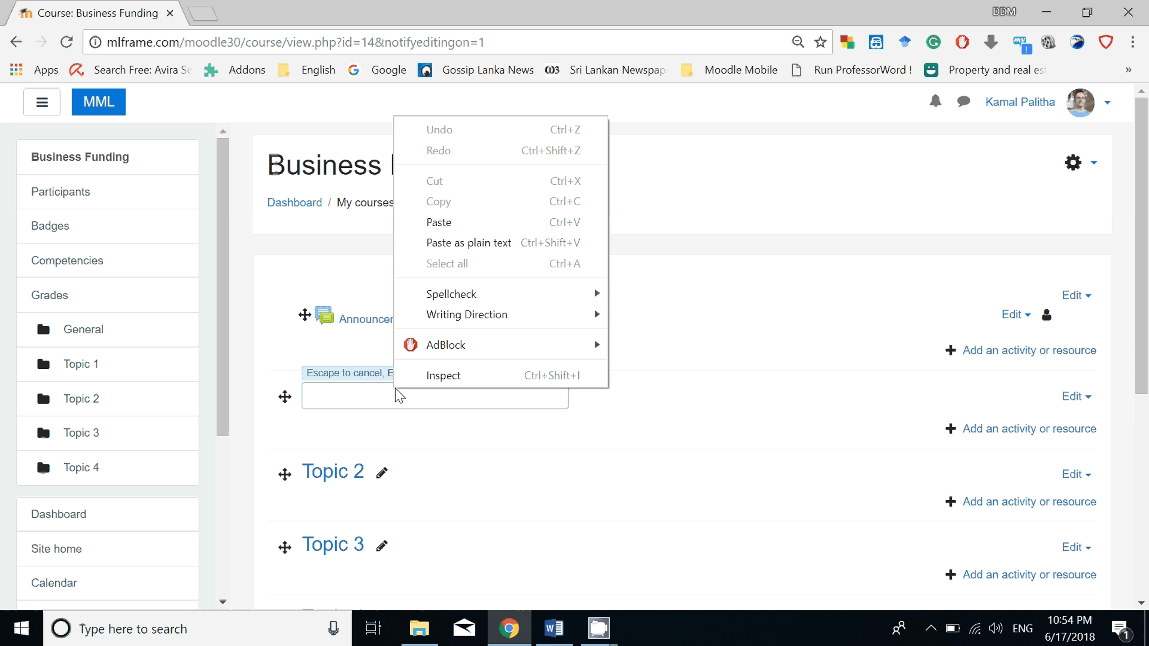
pyautogui.click(471, 224)
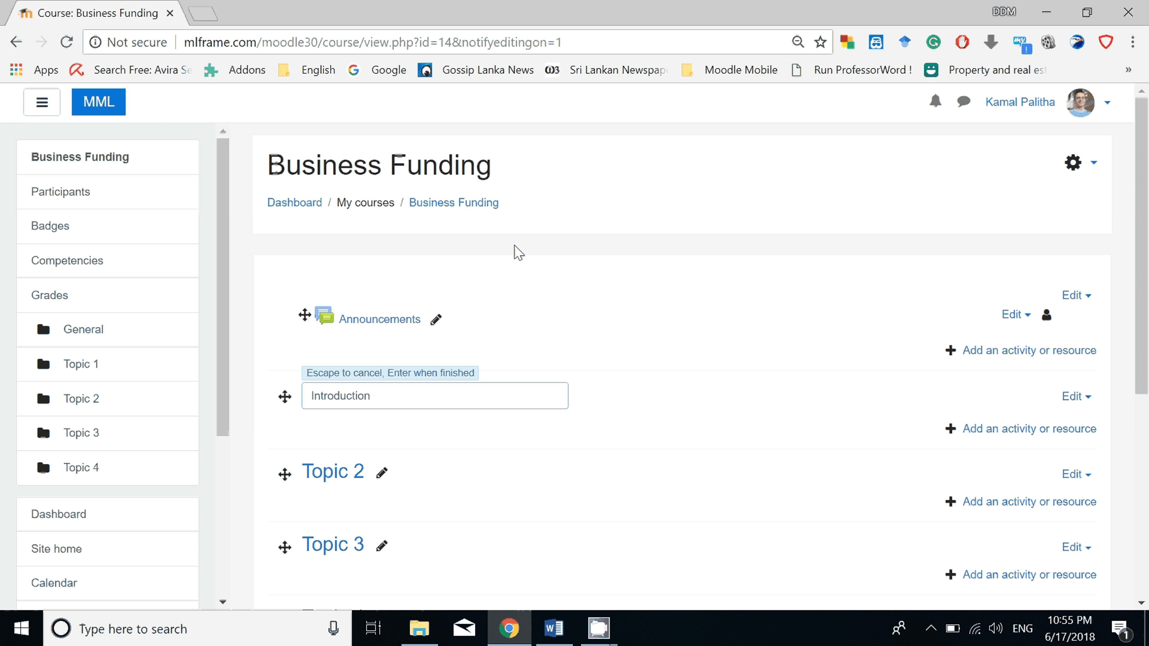
pyautogui.press('Return')
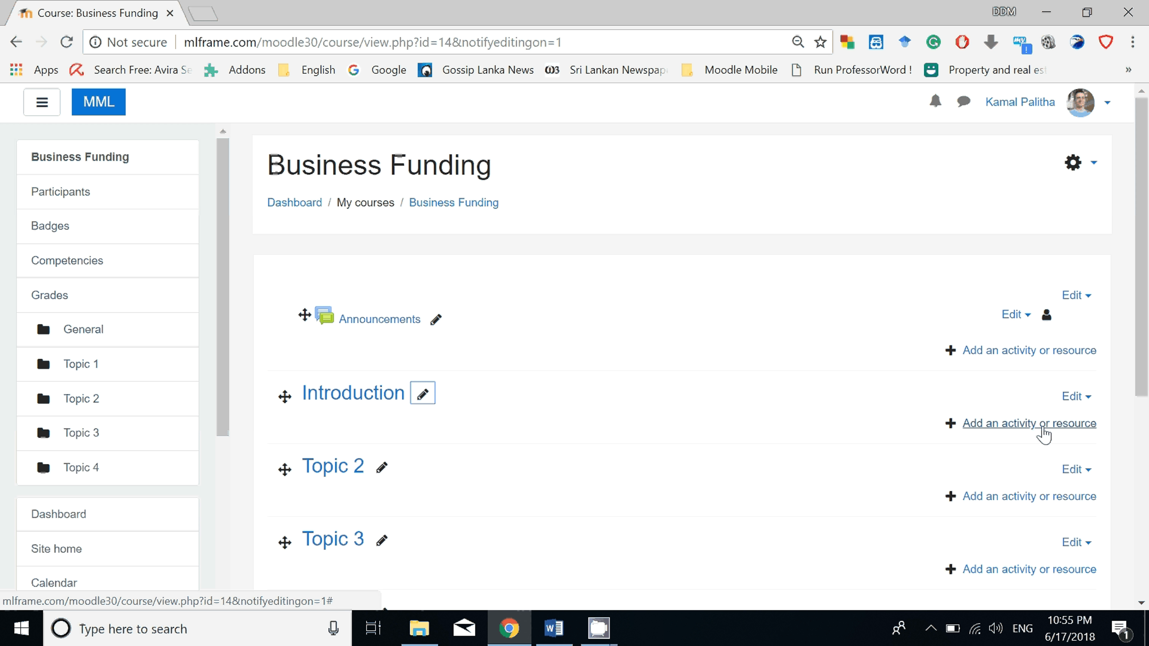
# Start adding a Label resource to the Introduction section.
pyautogui.moveTo(1055, 426)
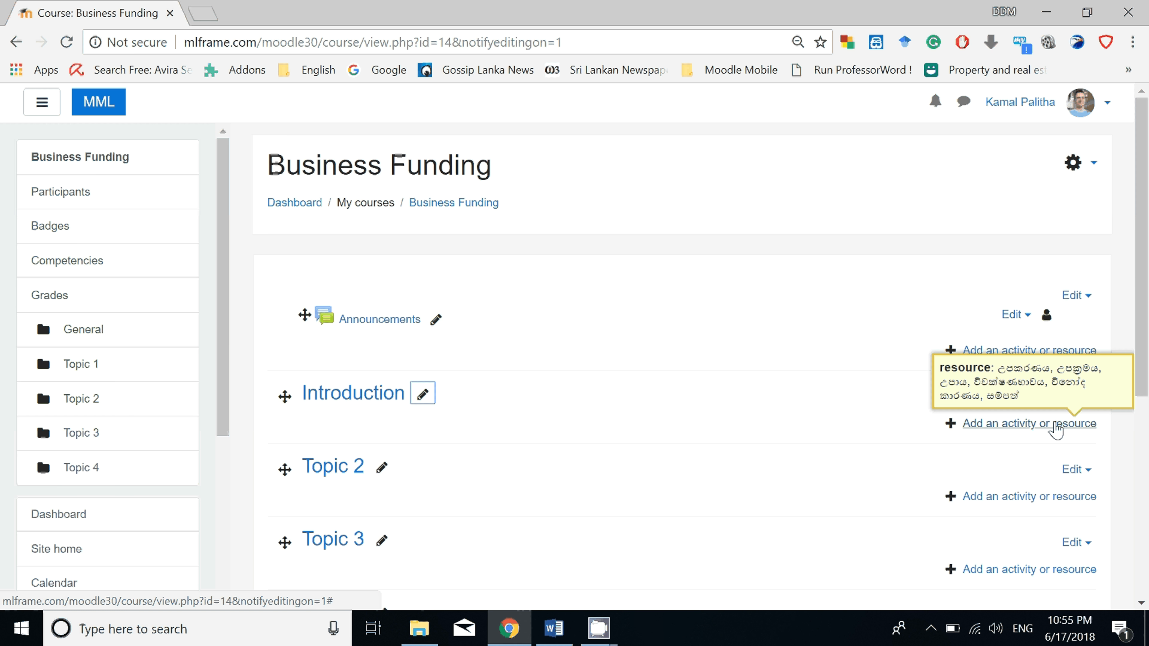
pyautogui.click(1056, 424)
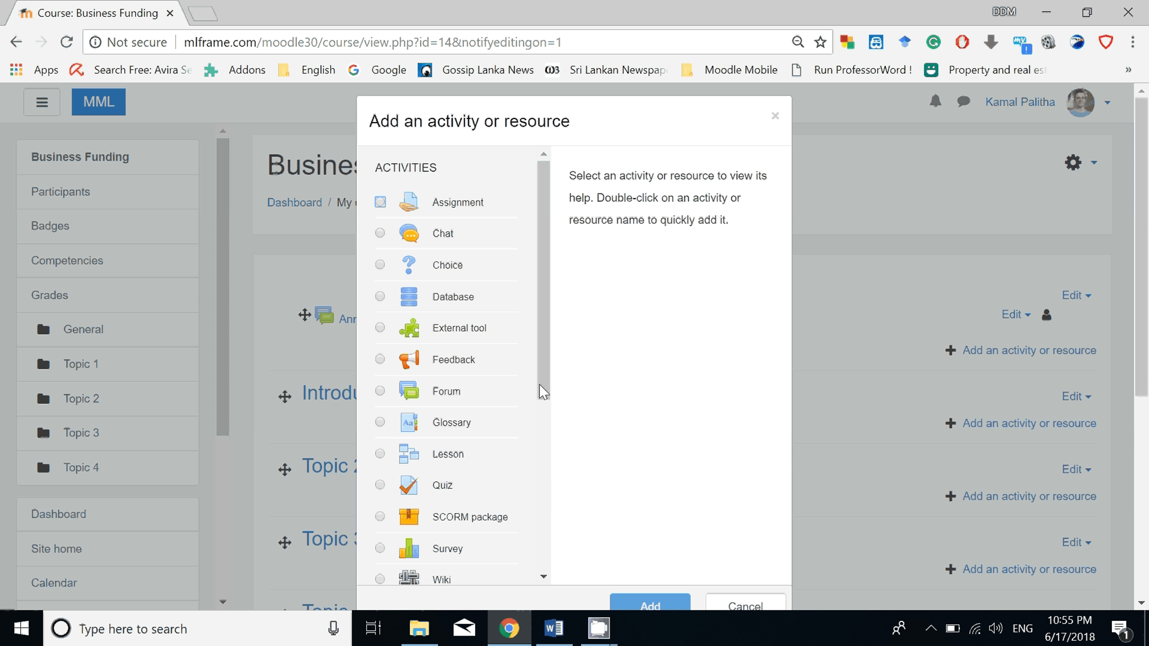
pyautogui.scroll(-3, 605, 380)
pyautogui.scroll(2, 560, 342)
pyautogui.moveTo(545, 302); pyautogui.dragTo(545, 469)
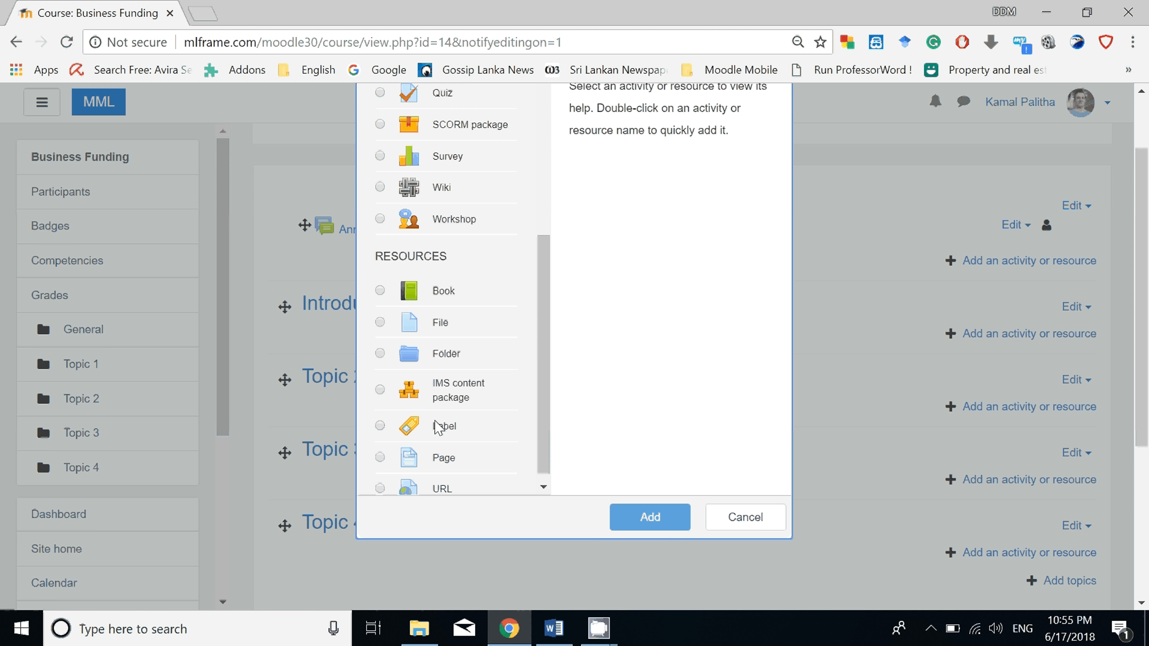
pyautogui.click(385, 429)
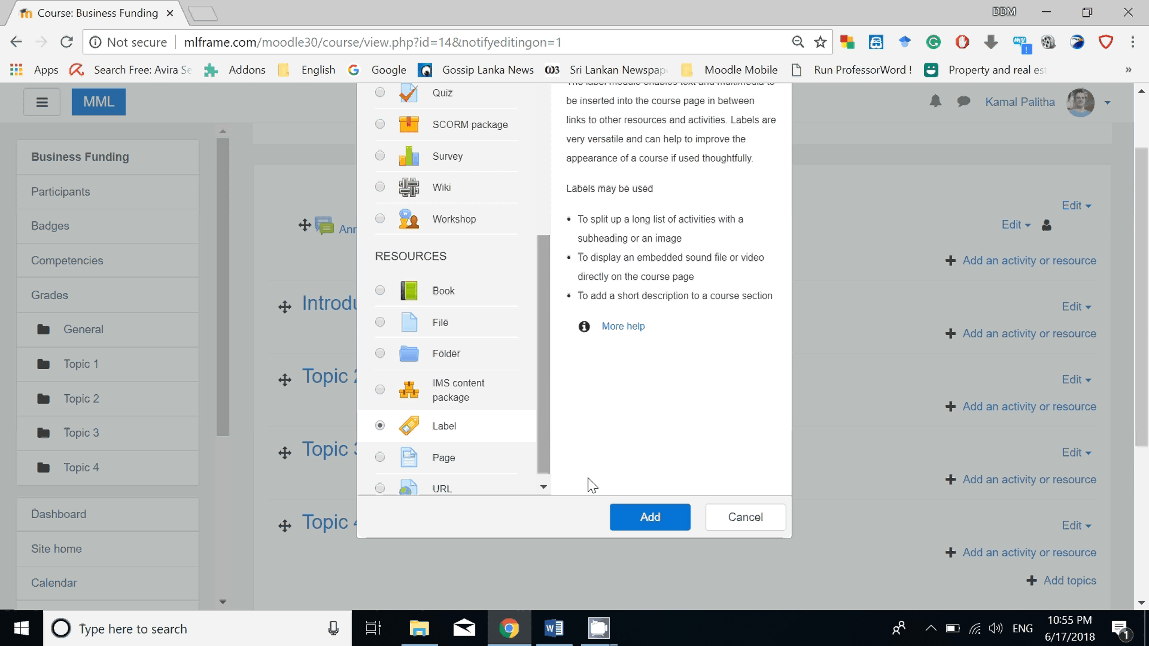
pyautogui.click(661, 517)
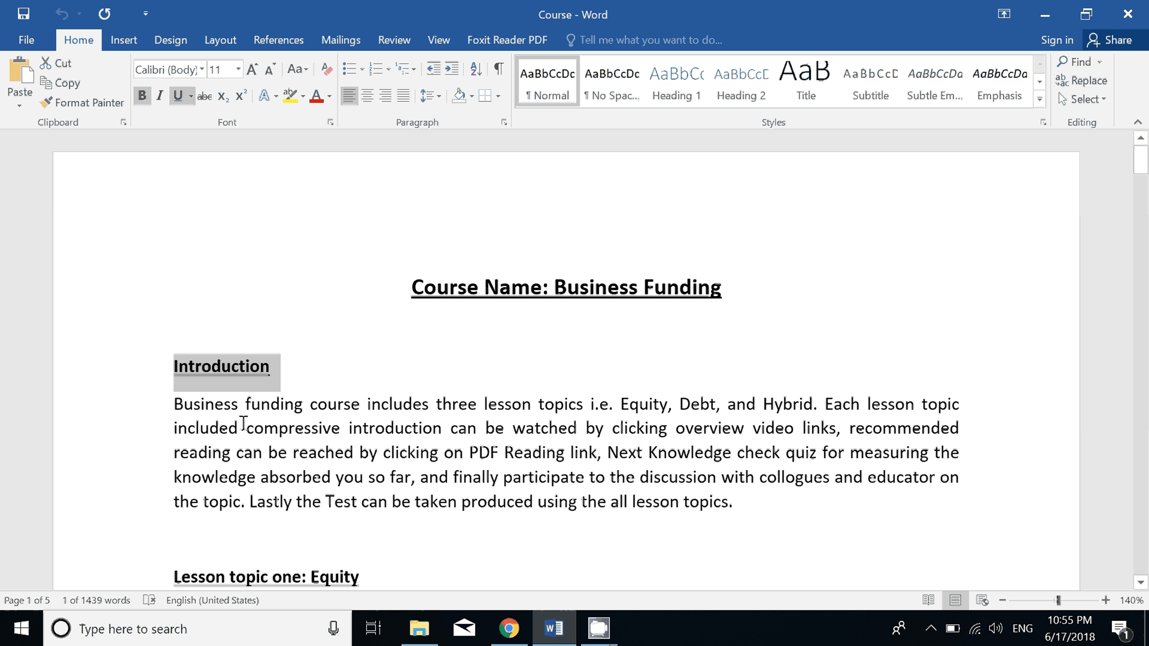
# Fill the label text with the introduction paragraph copied from the Word document, then save and return to the course.
pyautogui.click(554, 628)
pyautogui.moveTo(166, 408); pyautogui.dragTo(785, 503)
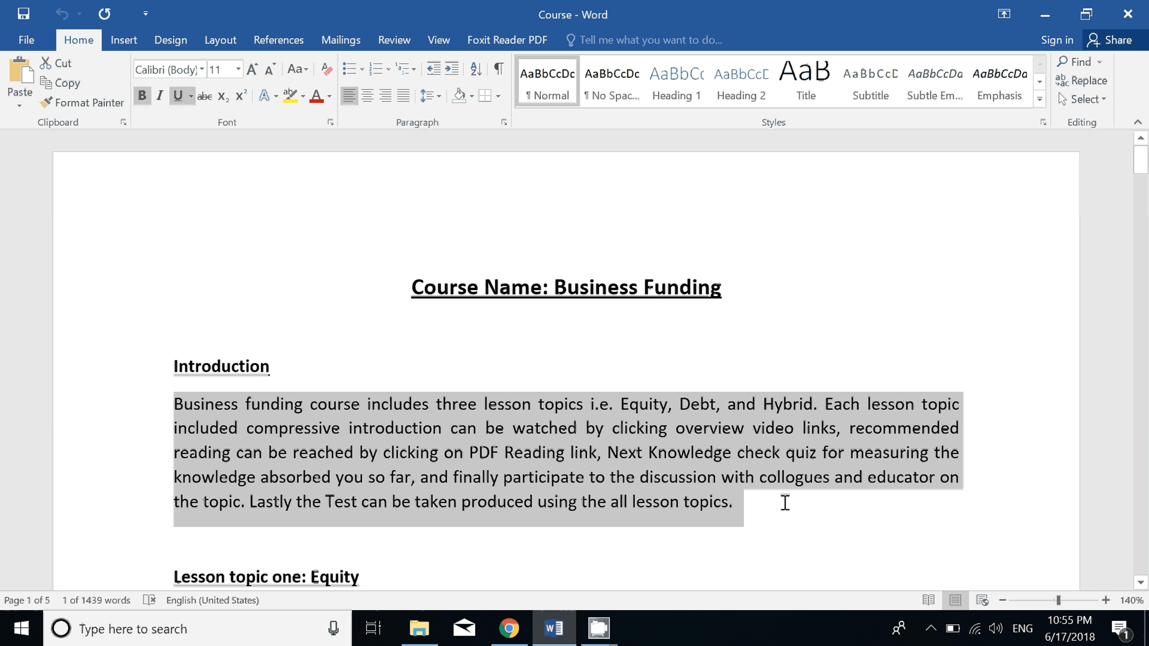
pyautogui.rightClick(736, 506)
pyautogui.click(752, 259)
pyautogui.hotkey('alt', 'Tab')
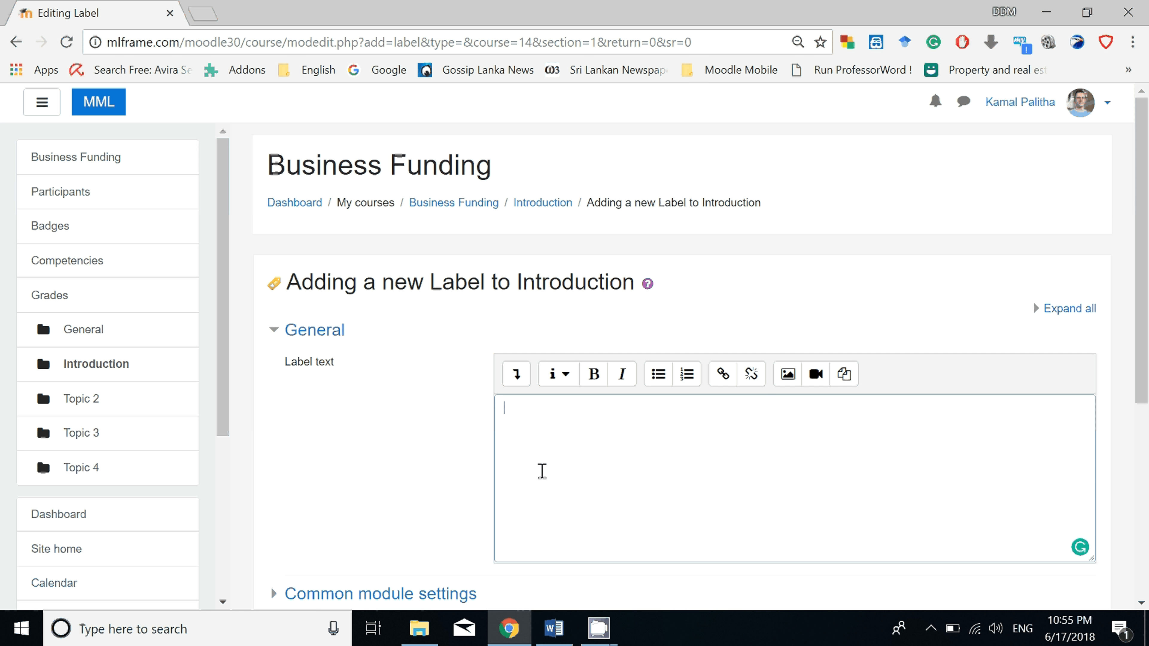
pyautogui.rightClick(554, 428)
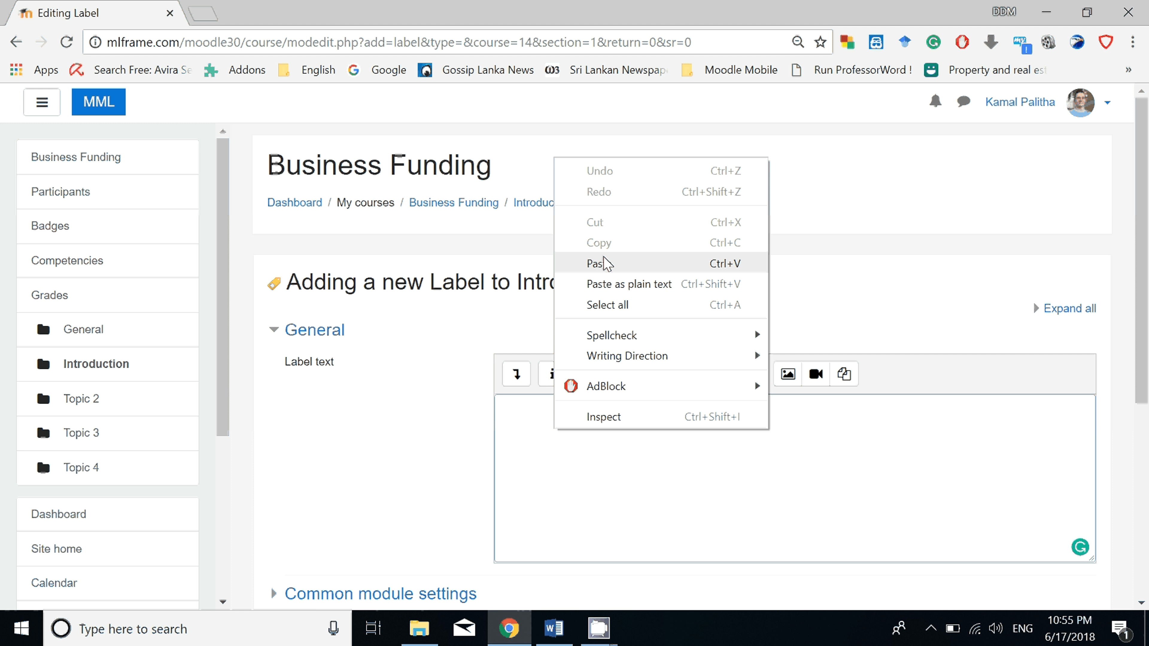
pyautogui.click(597, 264)
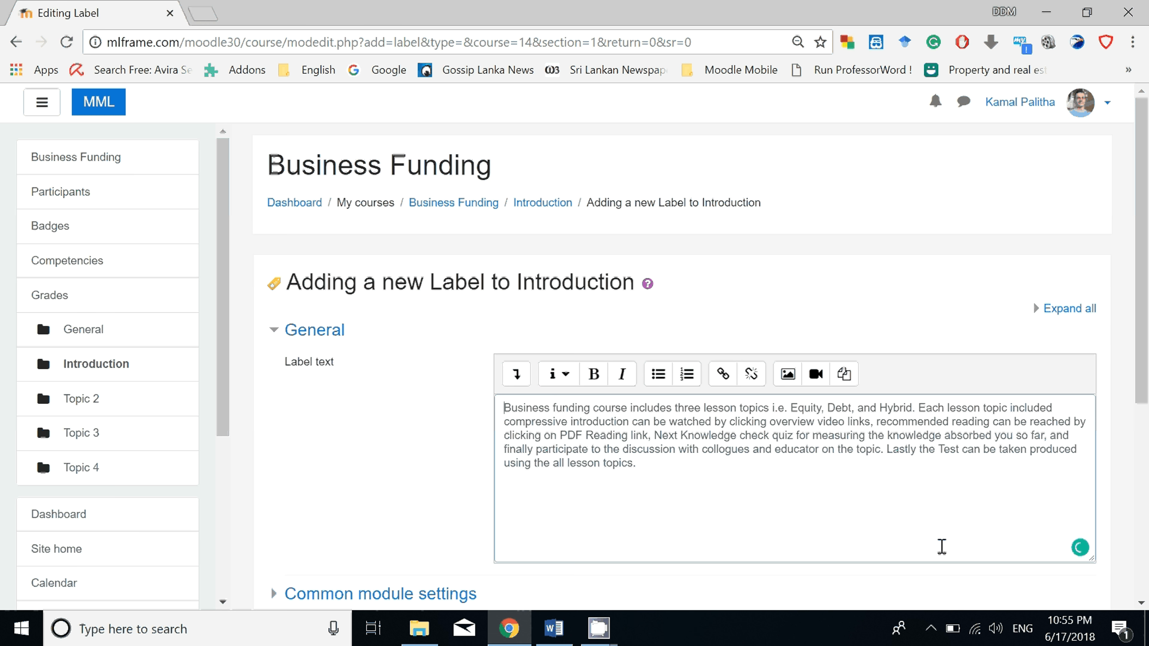
pyautogui.scroll(-2, 710, 421)
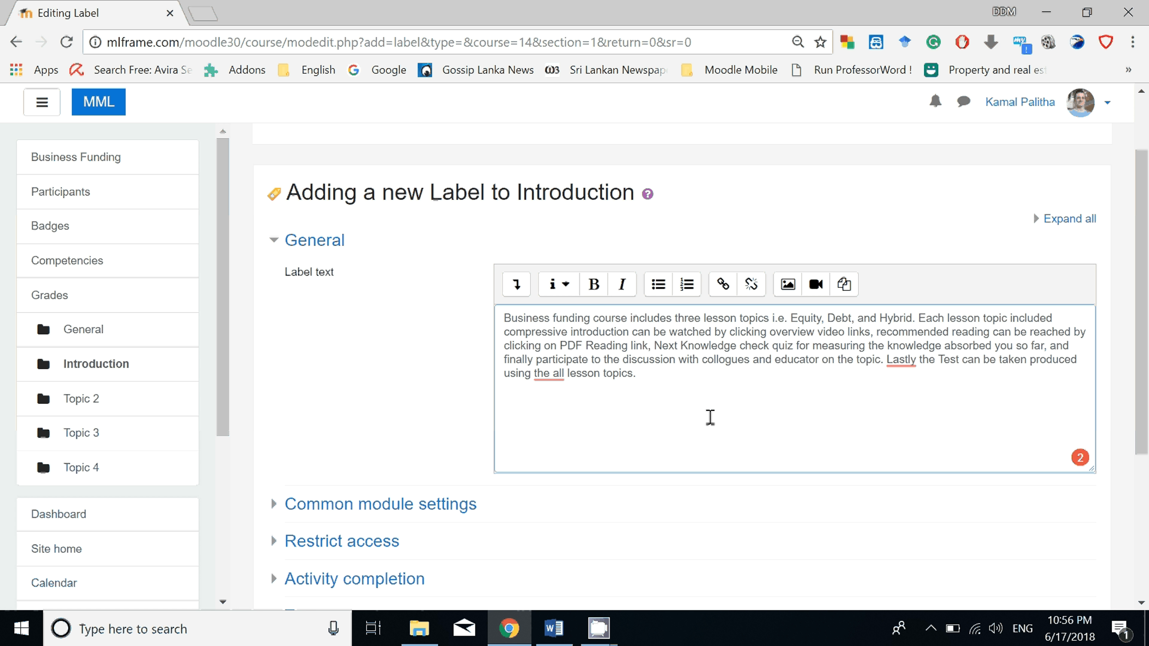
pyautogui.scroll(2, 706, 432)
pyautogui.scroll(-7, 707, 433)
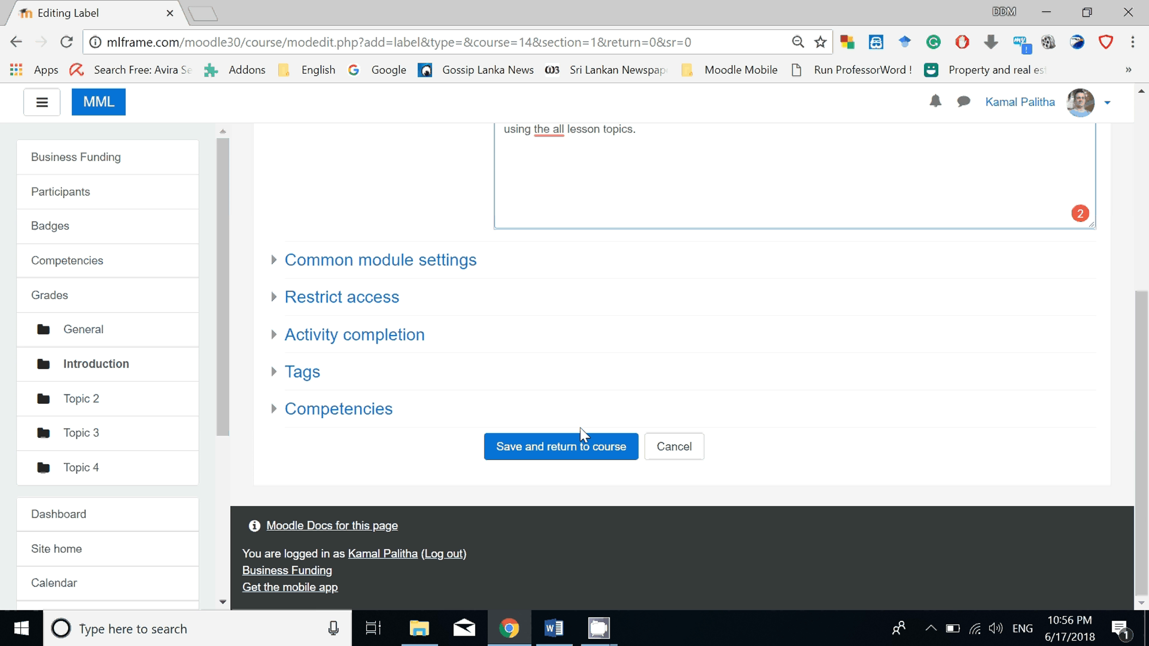
pyautogui.click(594, 456)
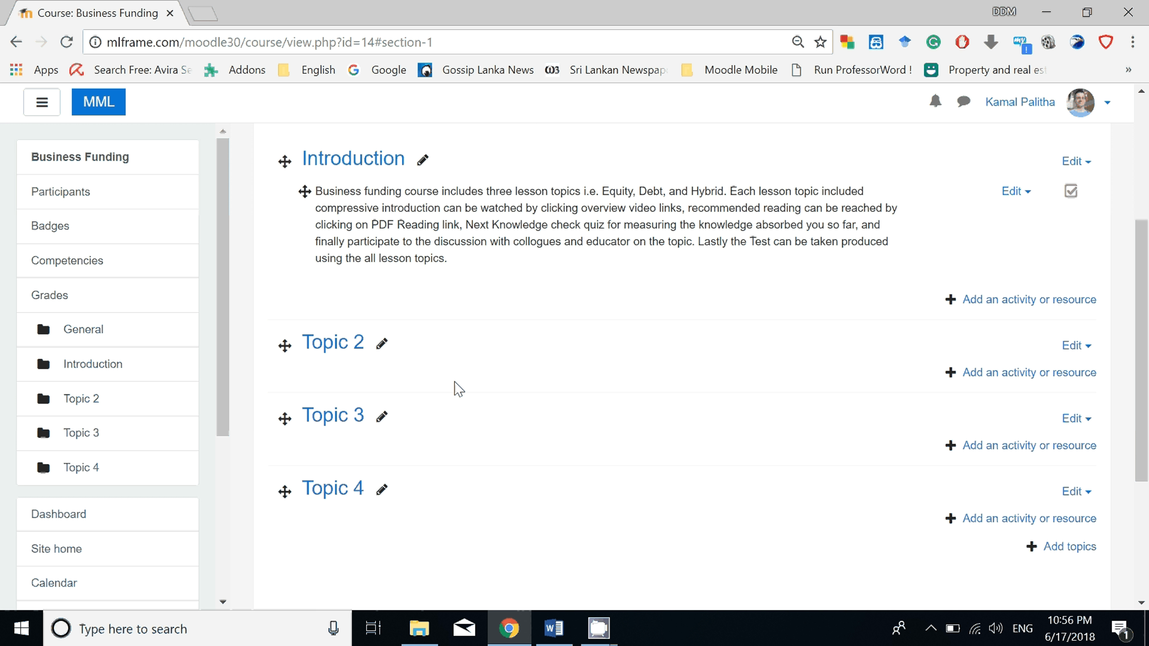
# Rename Topic 2 as "Lesson topic one: Equity", copying the heading from the Word course document.
pyautogui.click(381, 344)
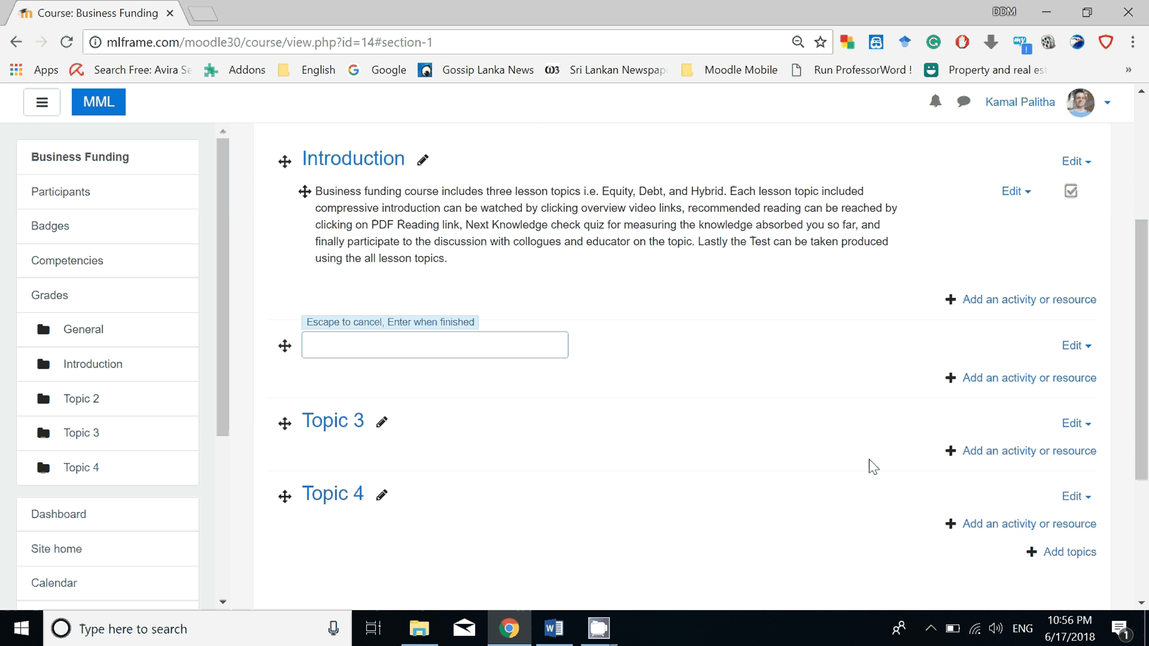
pyautogui.click(554, 628)
pyautogui.scroll(-5, 227, 374)
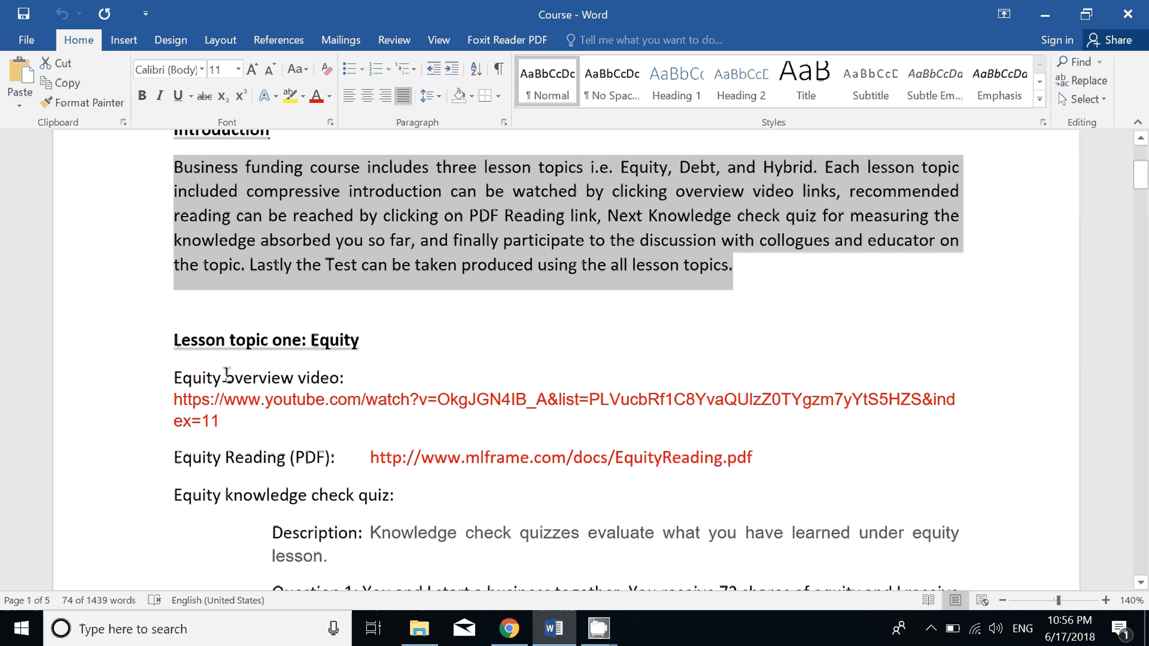
pyautogui.moveTo(173, 339); pyautogui.dragTo(382, 345)
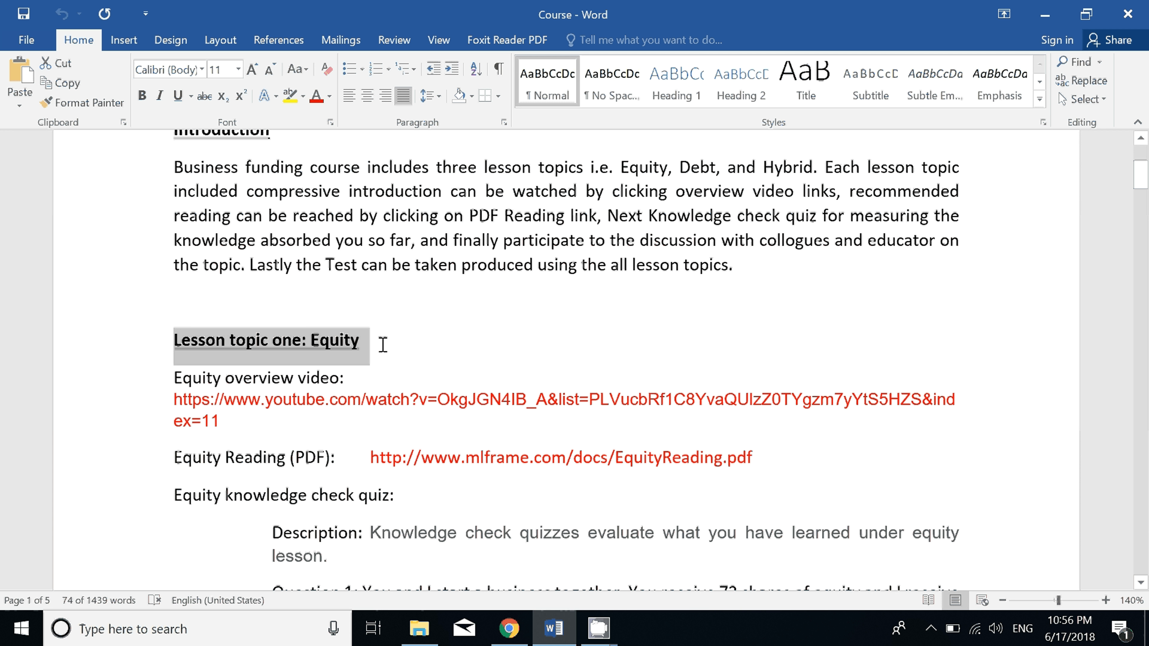
pyautogui.rightClick(347, 347)
pyautogui.click(386, 381)
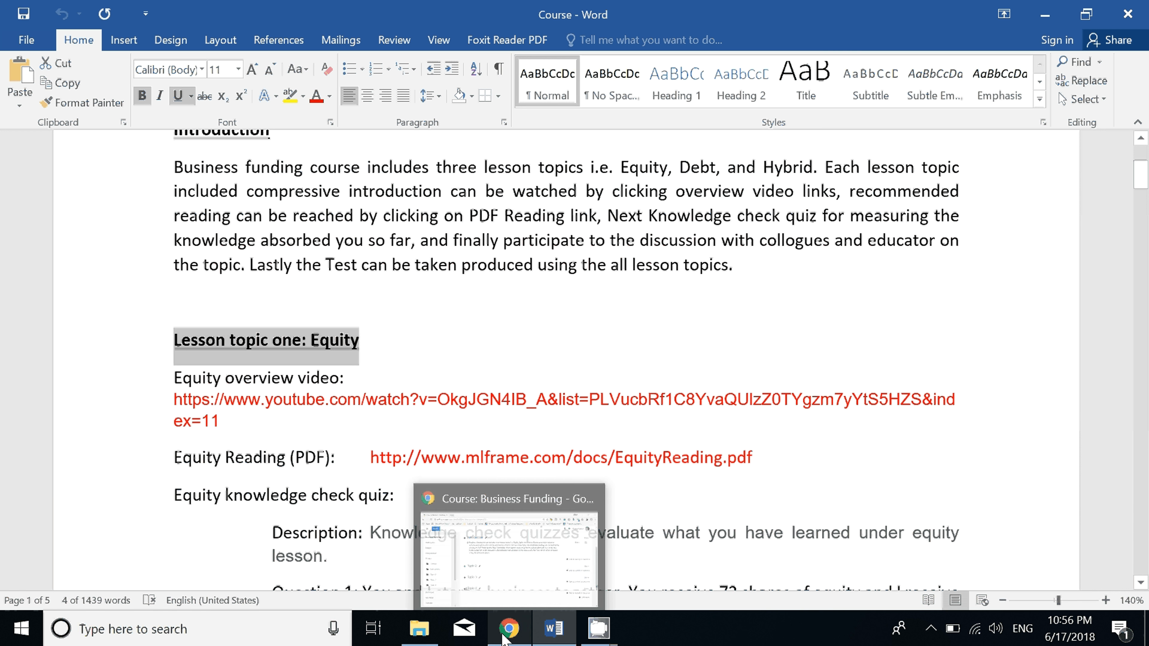
pyautogui.click(510, 629)
pyautogui.click(382, 343)
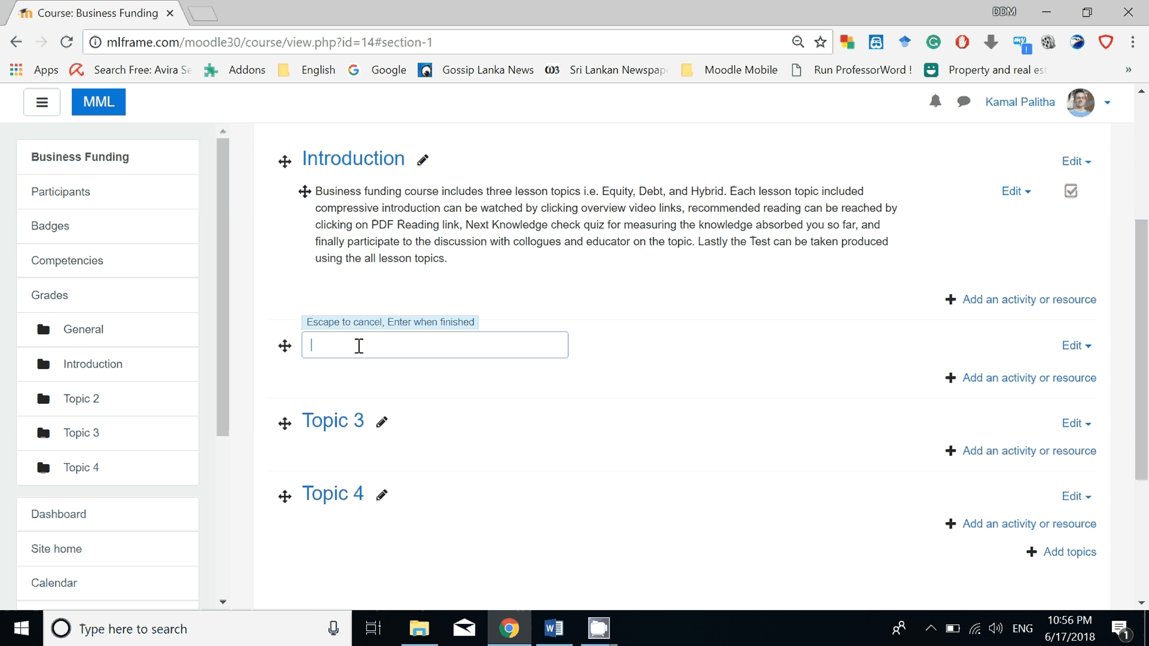
pyautogui.rightClick(359, 345)
pyautogui.click(403, 180)
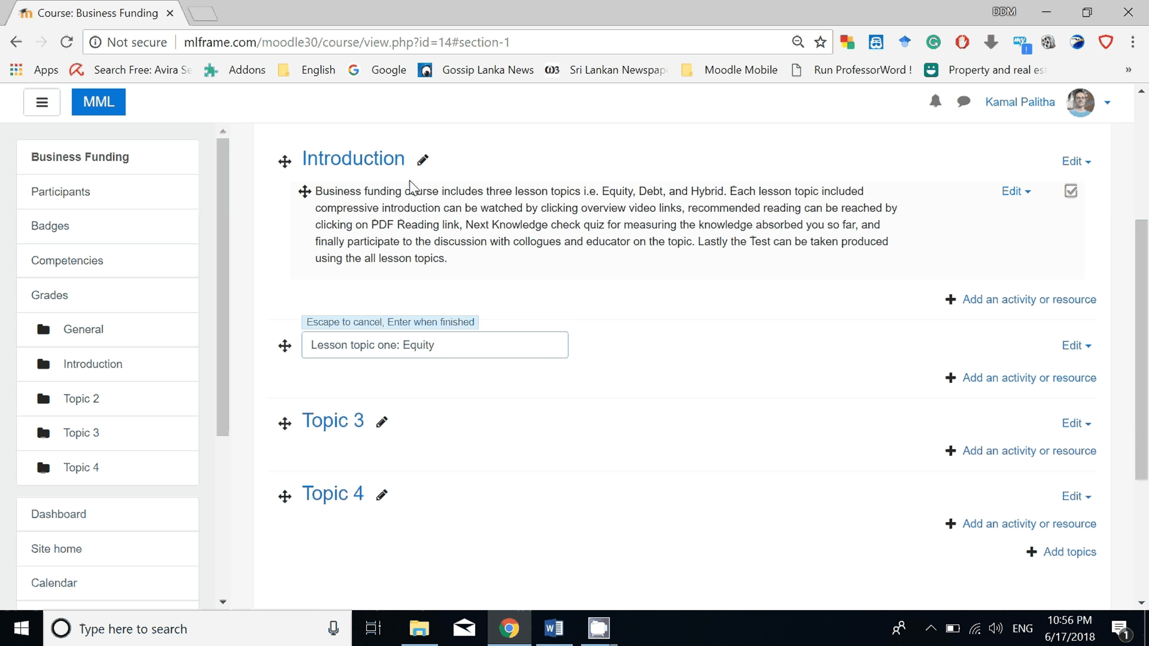
pyautogui.press('Return')
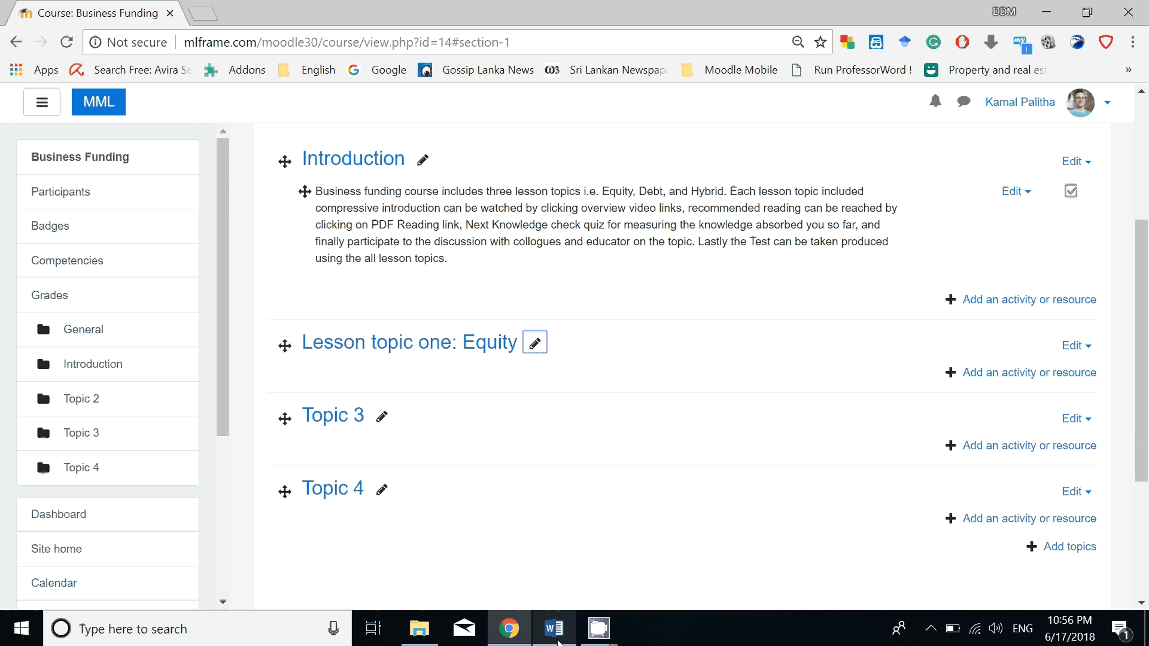
# Check the equity items in the Word course document and start adding a Label resource to the "Lesson topic one: Equity" section.
pyautogui.hotkey('alt', 'Tab')
pyautogui.moveTo(174, 262); pyautogui.dragTo(460, 345)
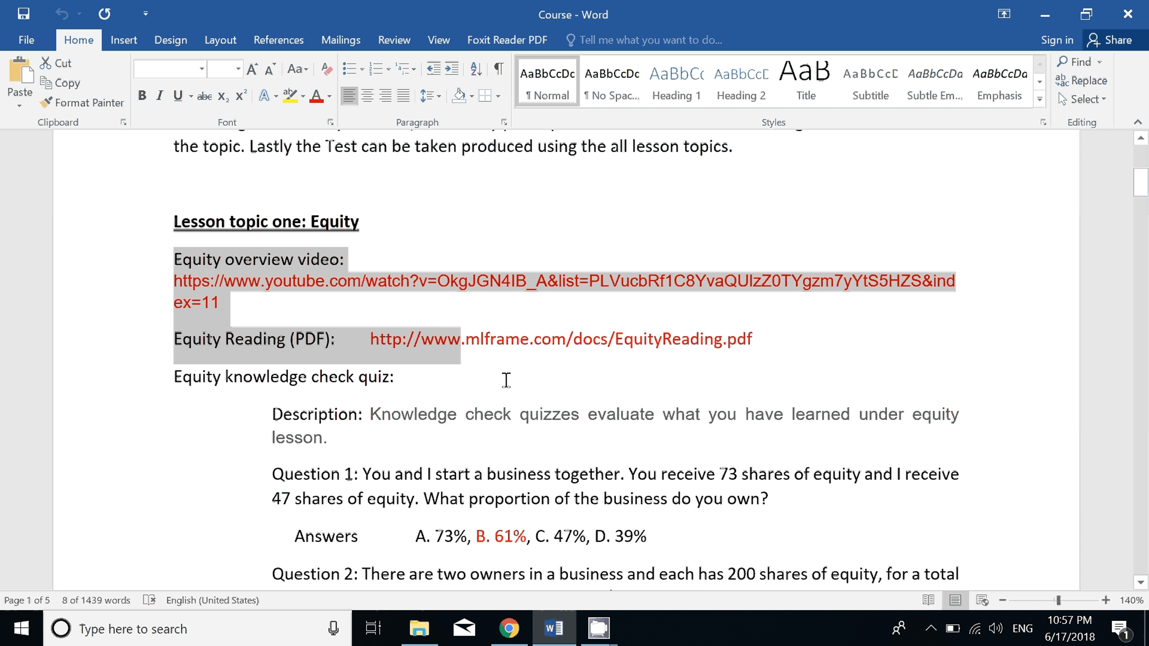
pyautogui.scroll(-3, 506, 379)
pyautogui.hotkey('alt', 'Tab')
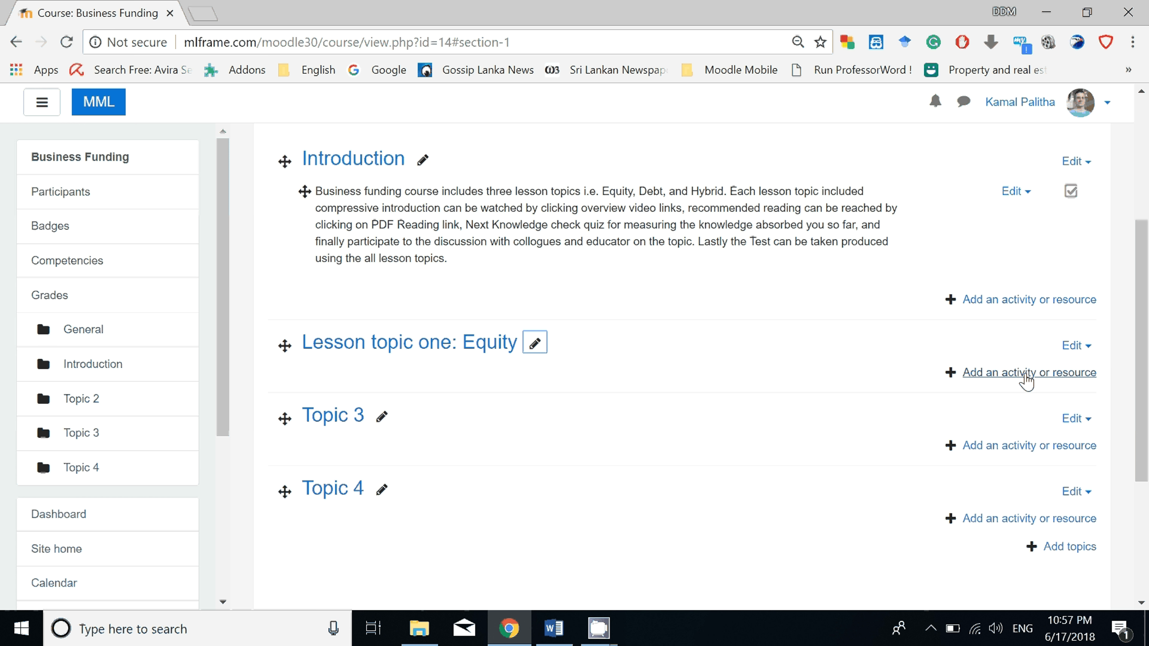
pyautogui.click(1026, 373)
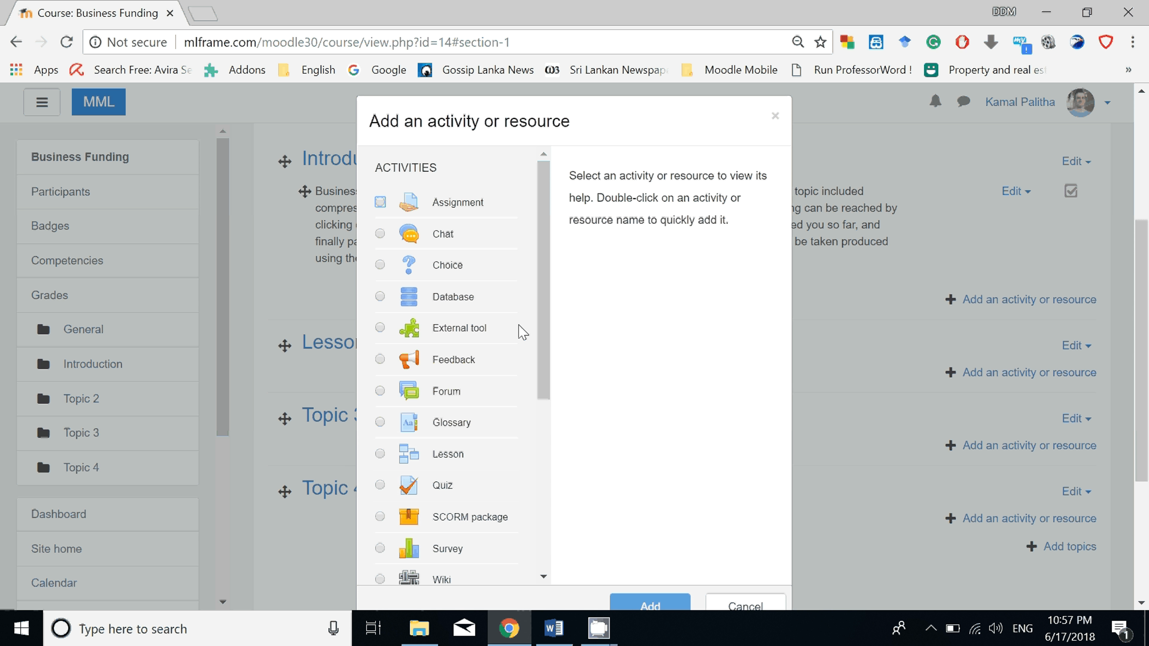
pyautogui.scroll(-5, 559, 407)
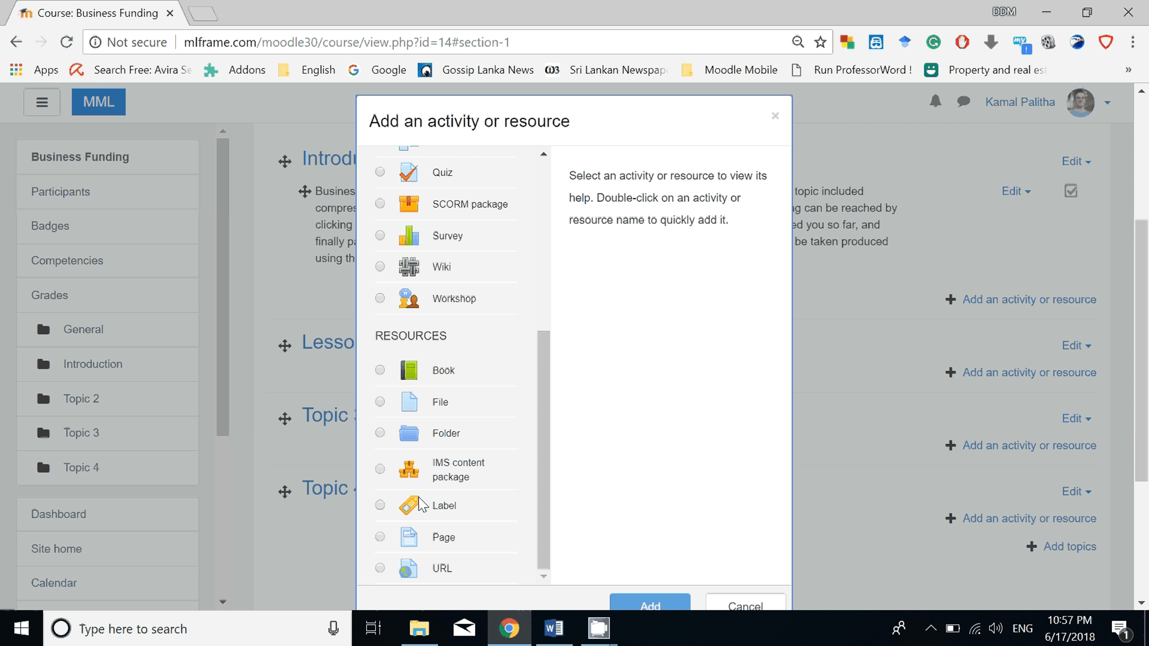
pyautogui.click(380, 506)
pyautogui.click(635, 606)
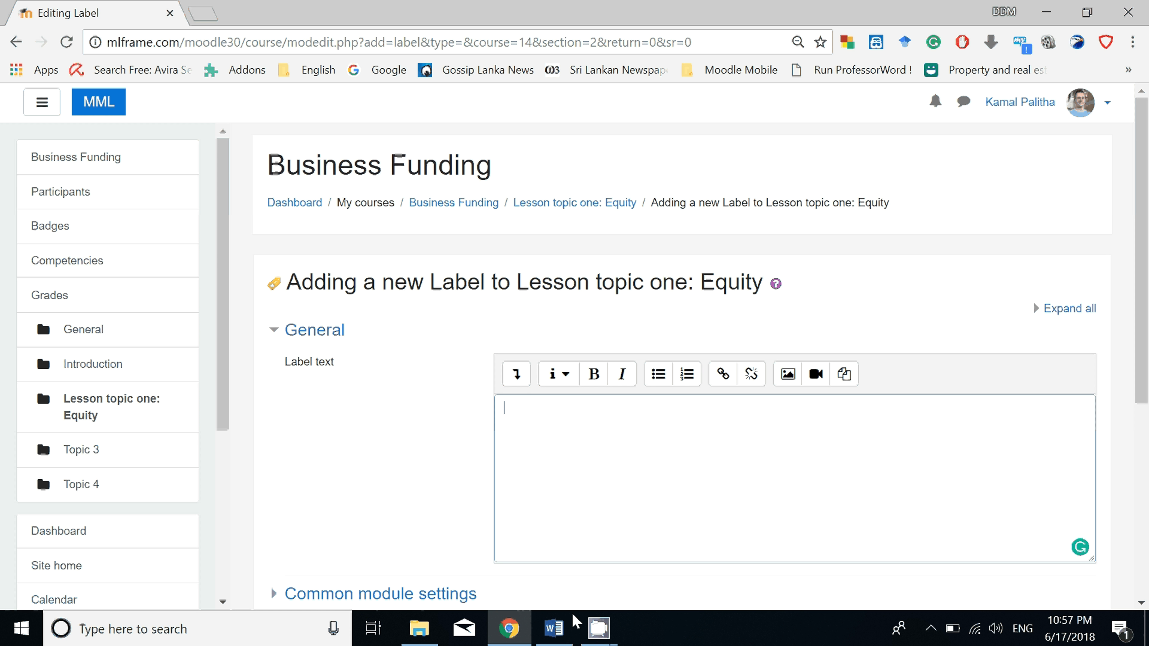
# Copy the heading "Equity overview video:" from the Word document into the label text.
pyautogui.click(563, 625)
pyautogui.scroll(5, 310, 271)
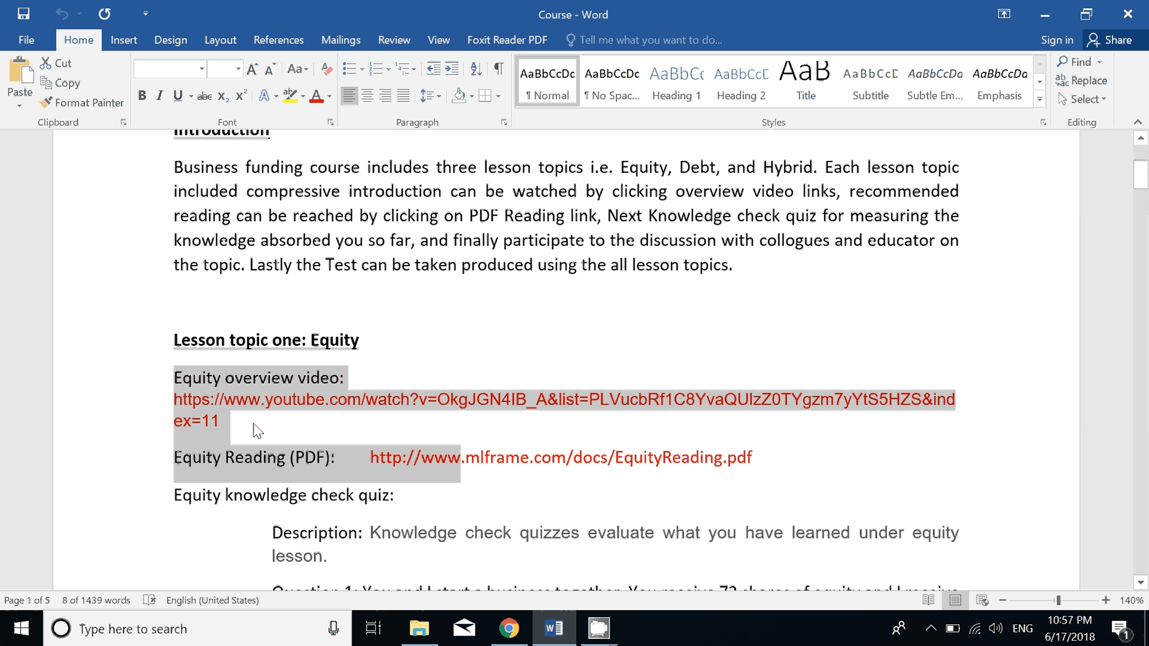
pyautogui.click(345, 384)
pyautogui.moveTo(175, 376); pyautogui.dragTo(348, 378)
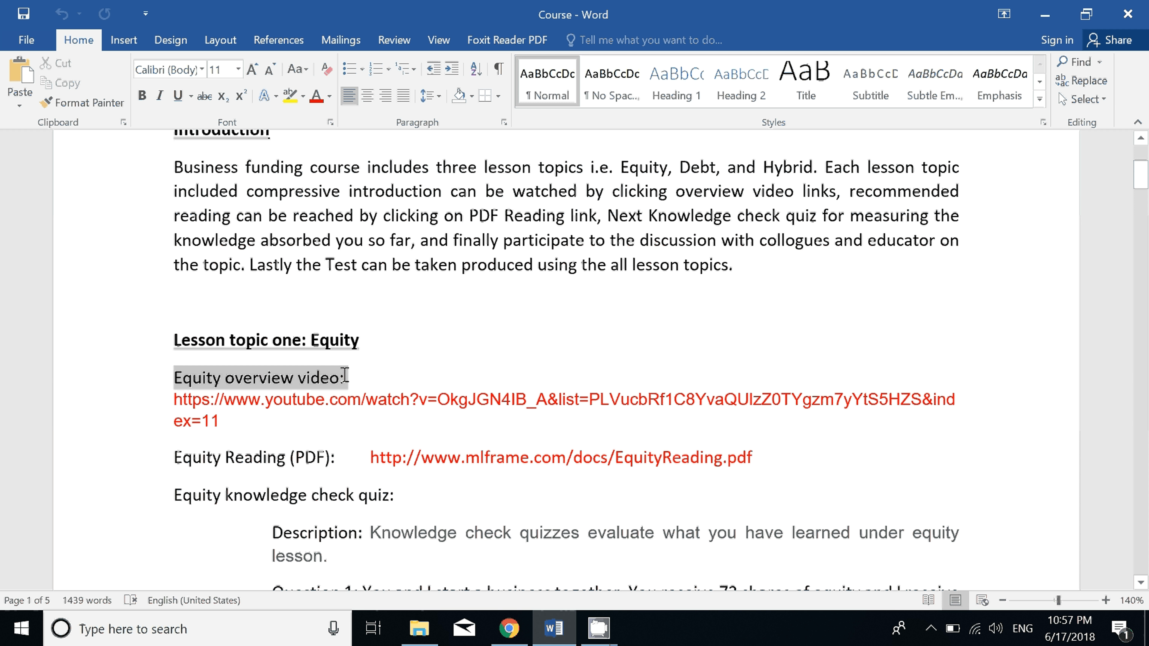
pyautogui.rightClick(324, 377)
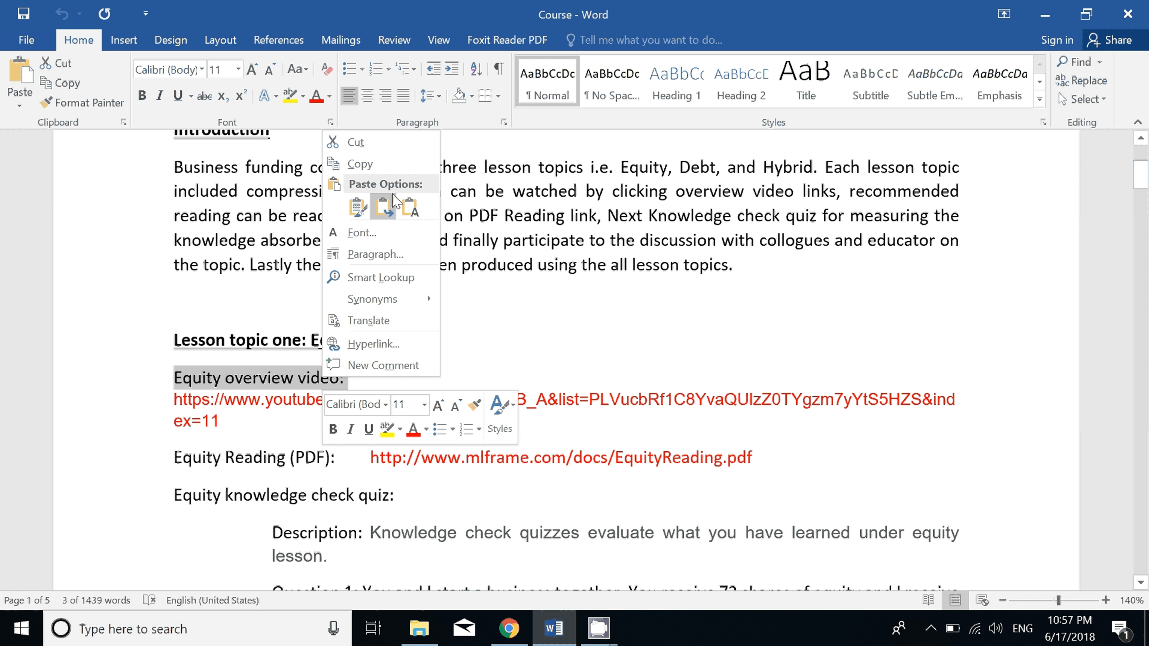
pyautogui.click(360, 164)
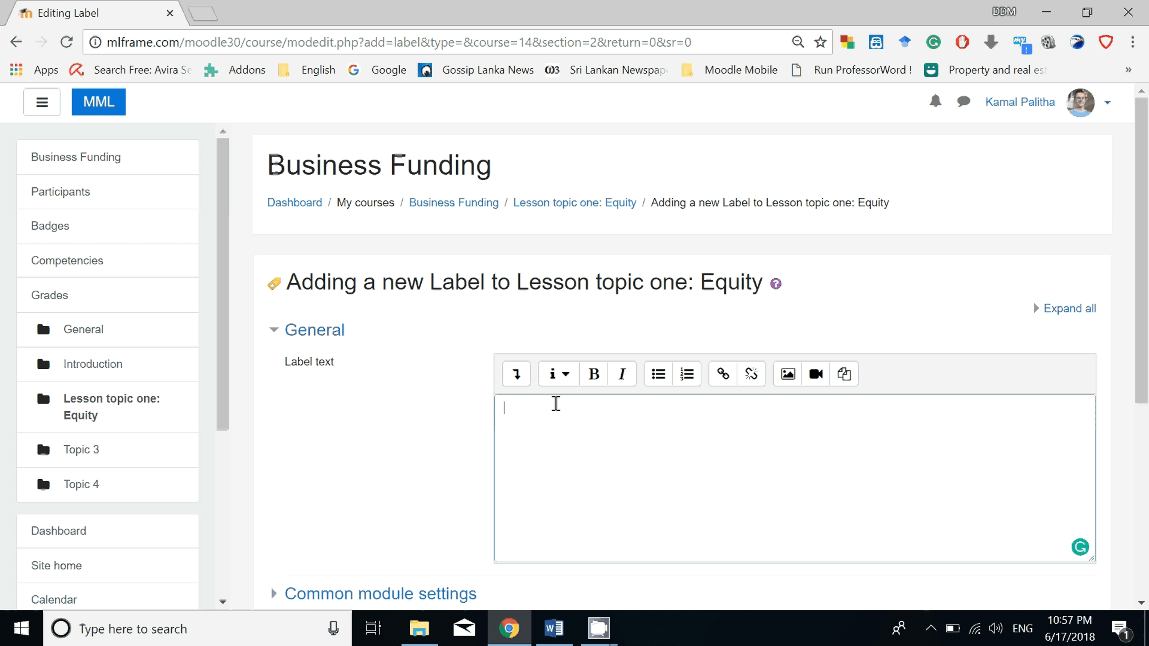
pyautogui.rightClick(555, 424)
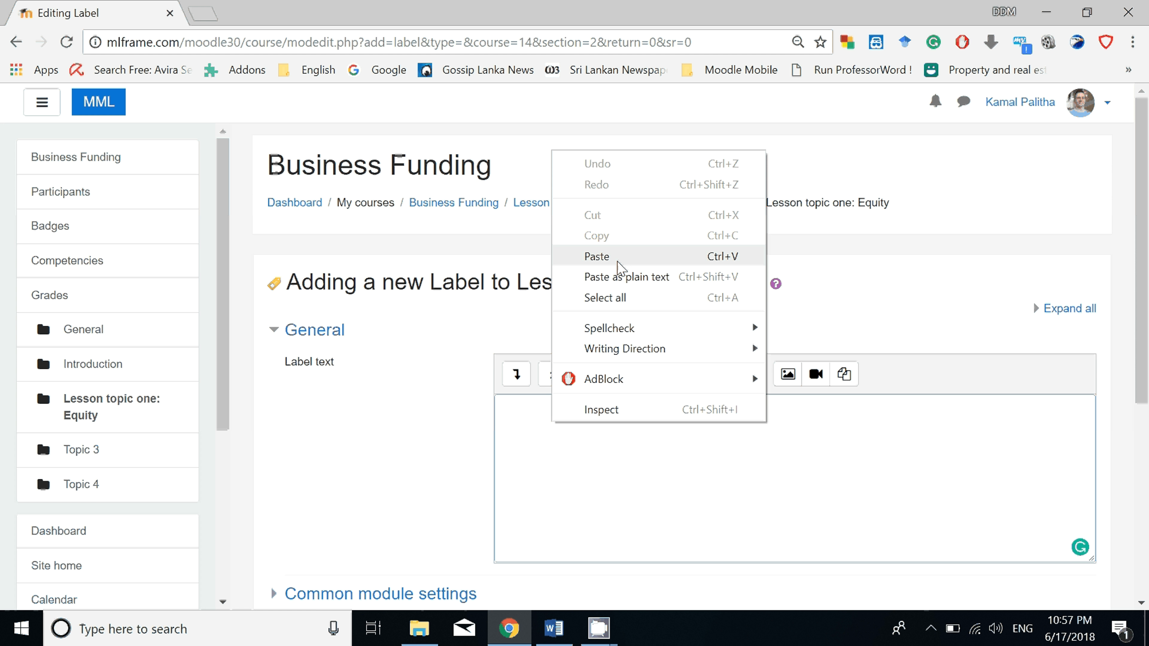
pyautogui.click(596, 257)
# Insert a video after the "Equity overview video:" text, using the YouTube URL copied from the Word document as its source.
pyautogui.click(554, 629)
pyautogui.moveTo(174, 400); pyautogui.dragTo(218, 424)
pyautogui.rightClick(206, 420)
pyautogui.click(242, 196)
pyautogui.click(509, 629)
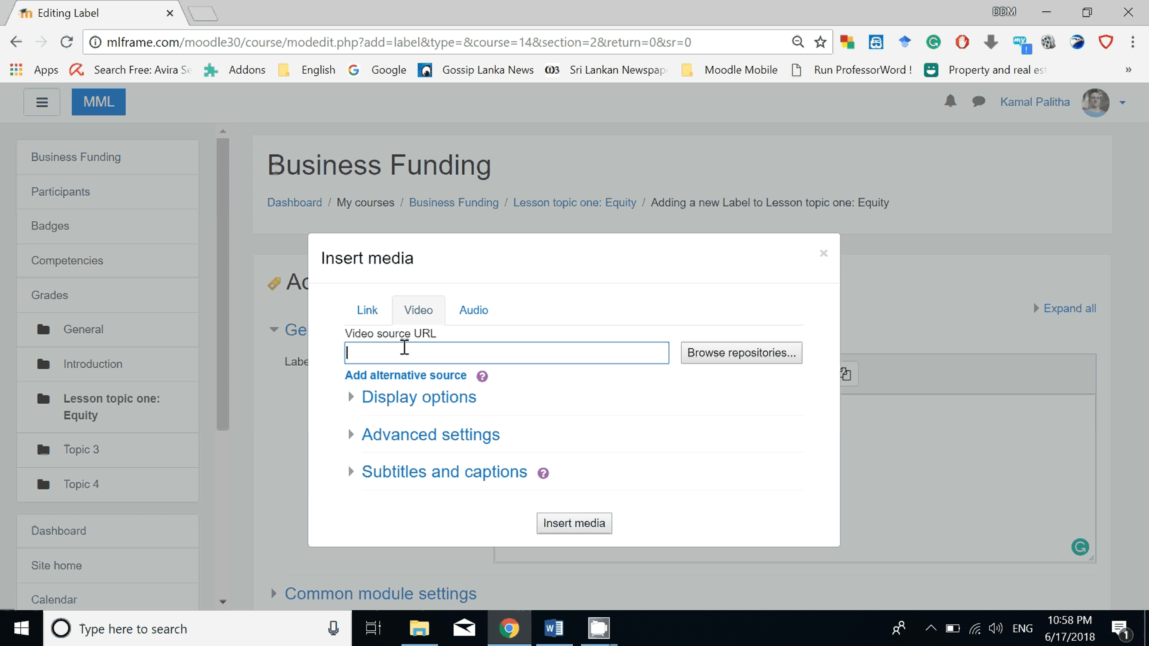
pyautogui.rightClick(409, 353)
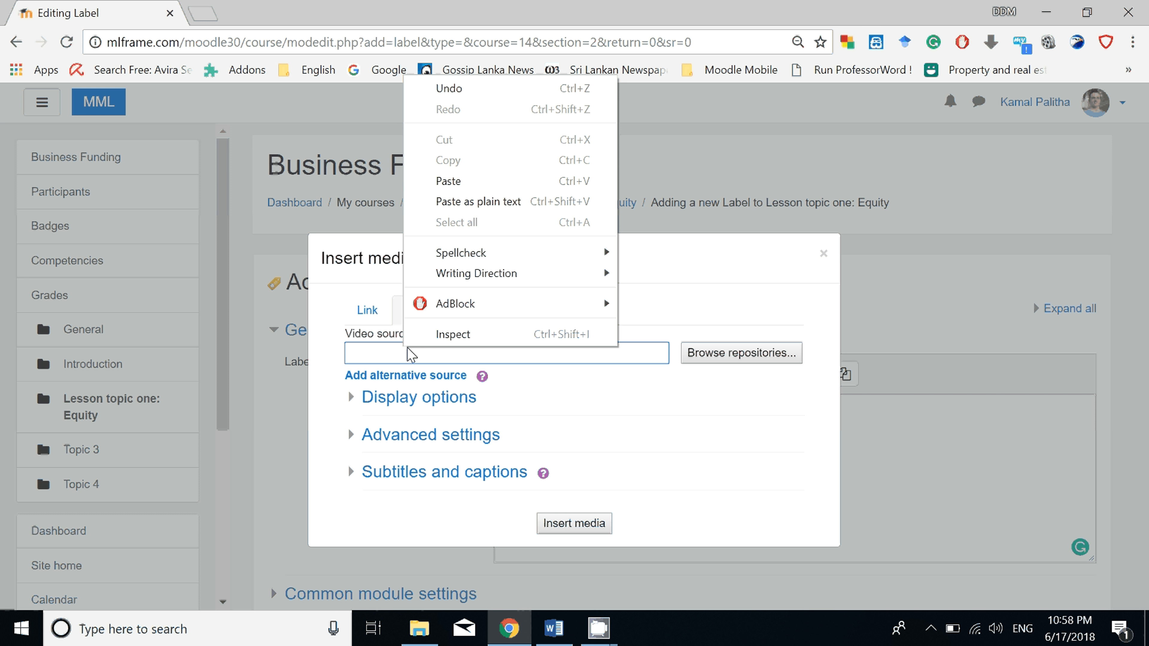
pyautogui.click(434, 182)
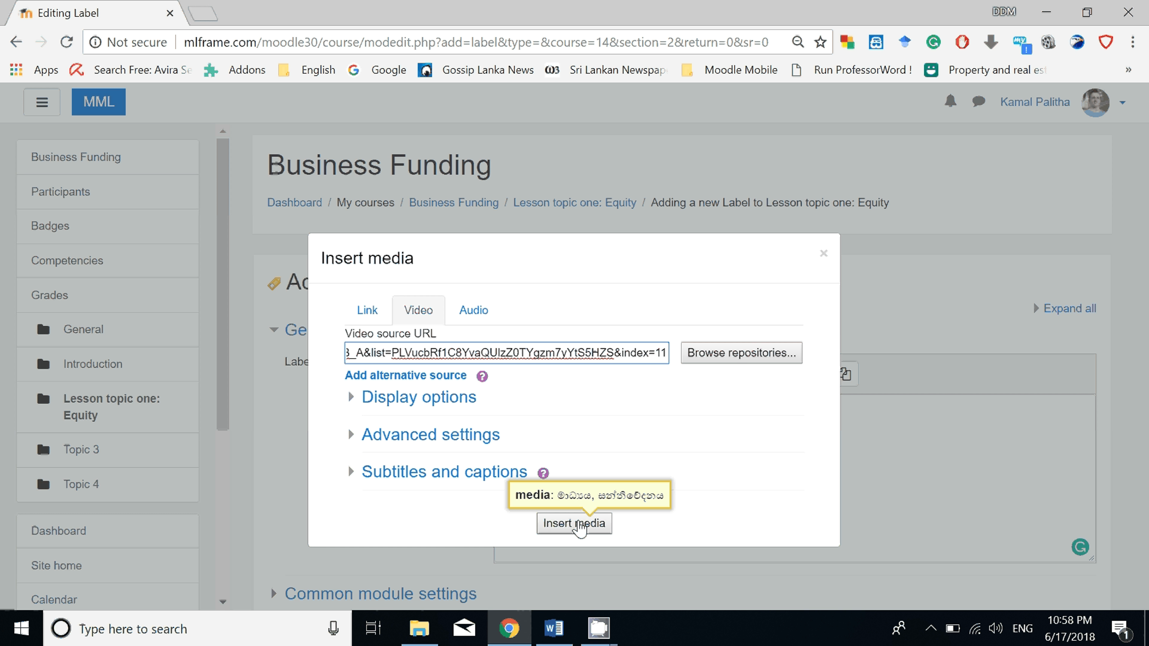
pyautogui.click(574, 524)
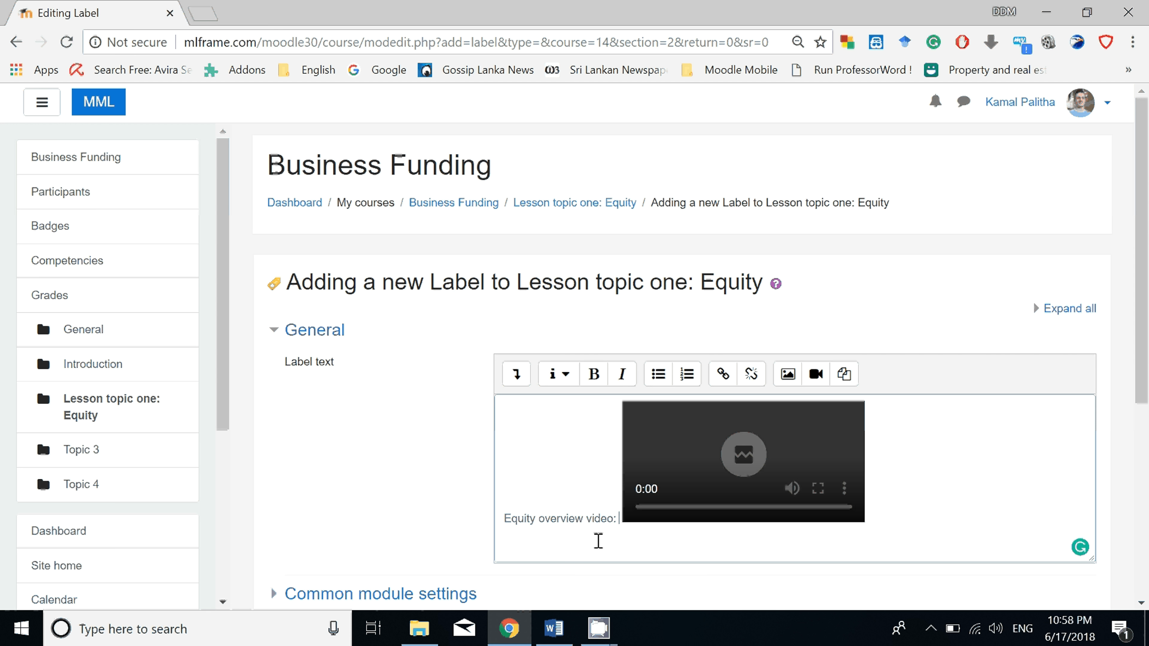
# Add a new line below the video with the text "Equity Reading (PDF):" copied from the Word document.
pyautogui.press('Return')
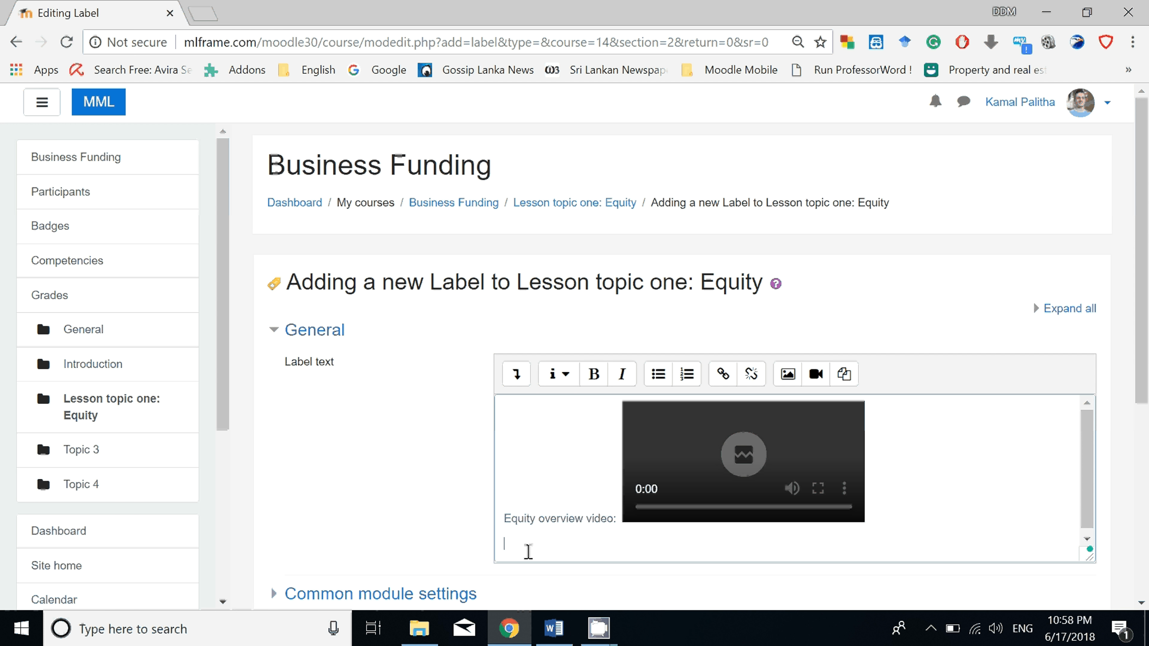
pyautogui.hotkey('alt', 'Tab')
pyautogui.moveTo(287, 455); pyautogui.dragTo(337, 454)
pyautogui.rightClick(326, 462)
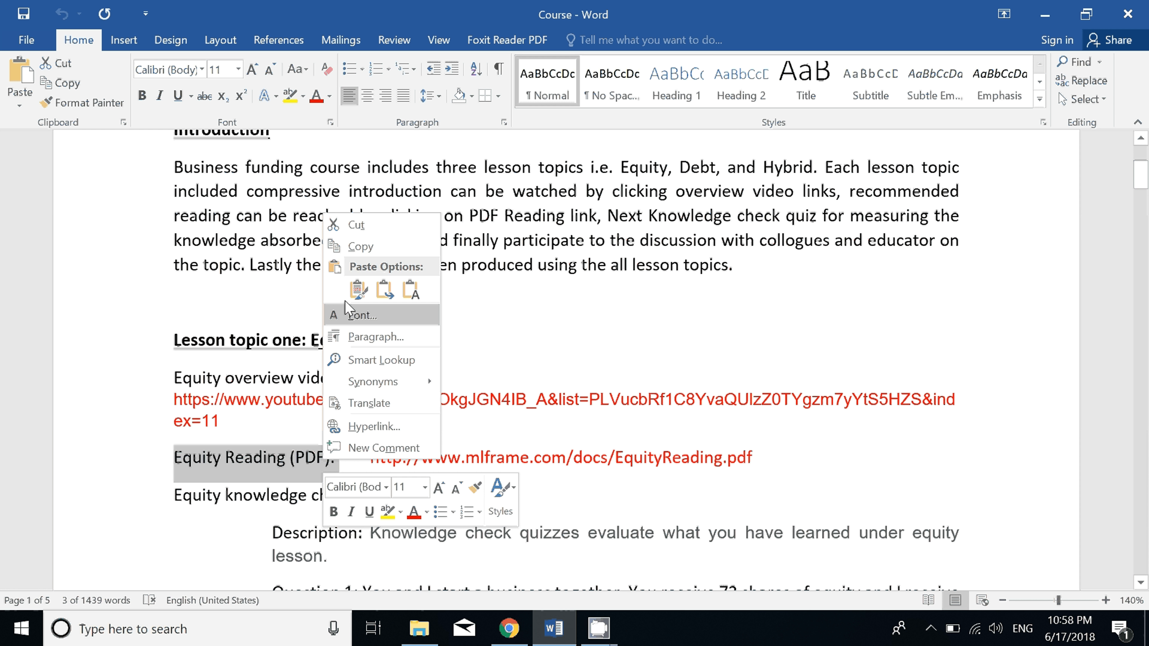
pyautogui.click(359, 246)
pyautogui.click(509, 629)
pyautogui.rightClick(517, 549)
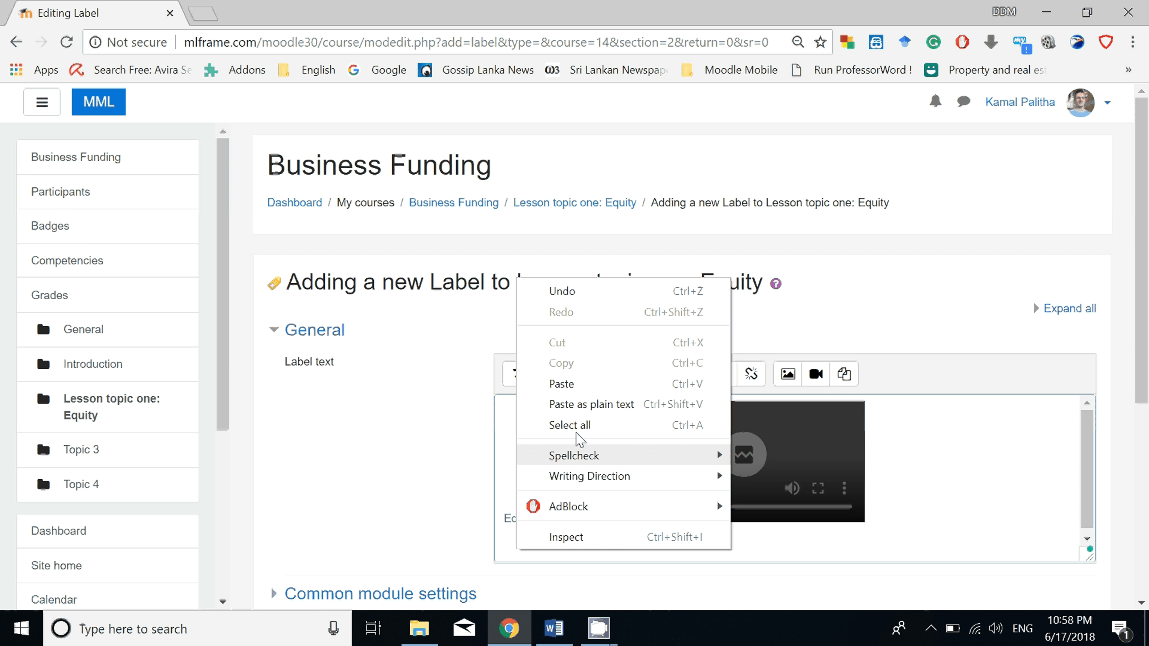
pyautogui.click(563, 384)
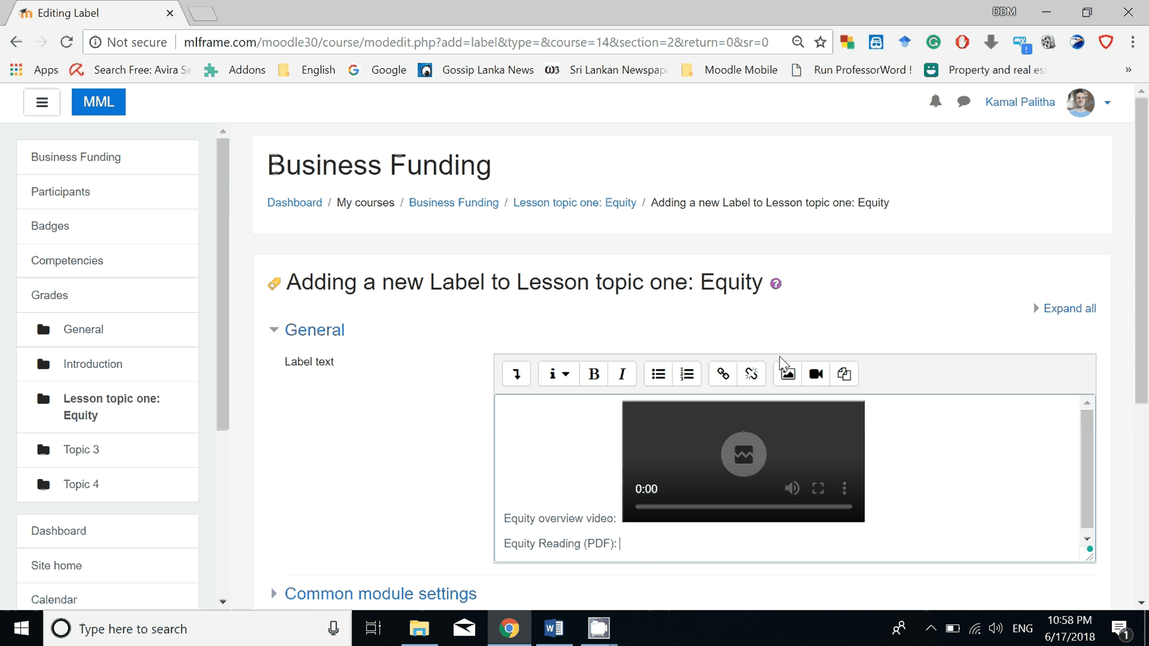
pyautogui.click(724, 379)
pyautogui.moveTo(556, 638)
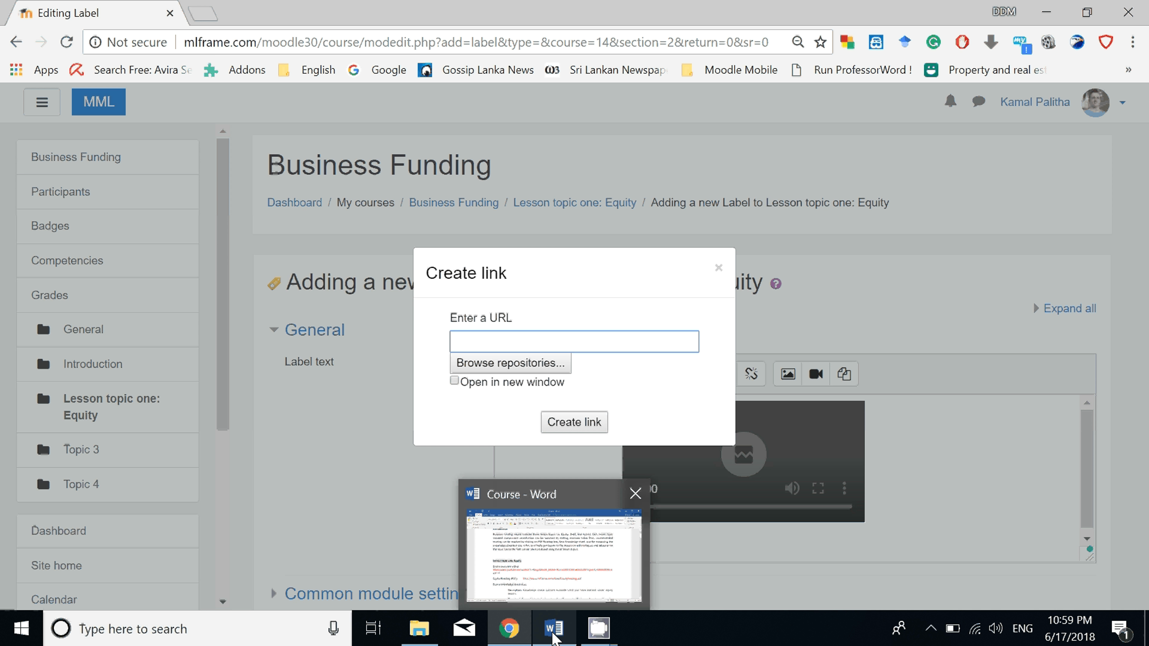
pyautogui.click(554, 634)
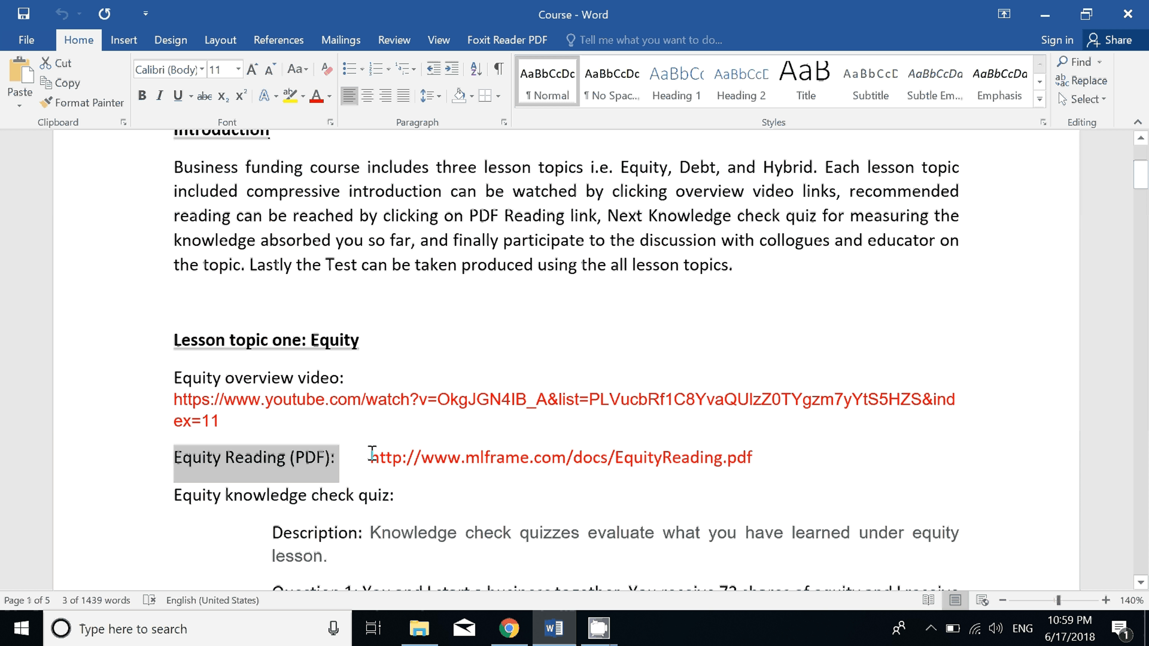
pyautogui.moveTo(372, 452); pyautogui.dragTo(751, 457)
pyautogui.rightClick(723, 464)
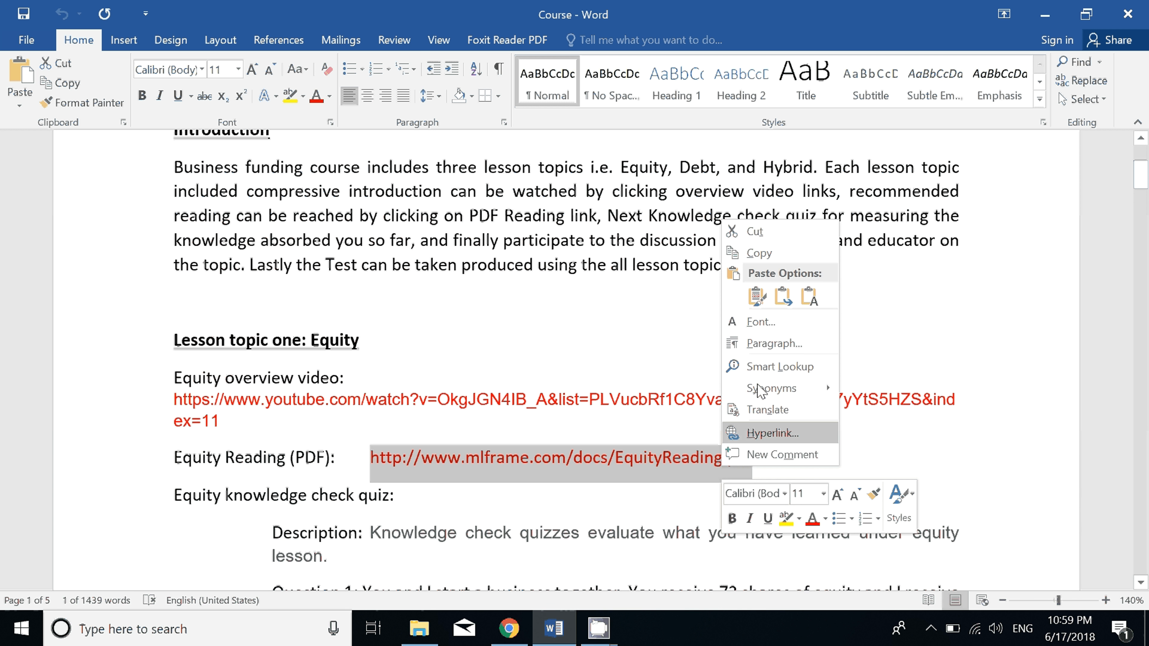
pyautogui.click(759, 253)
pyautogui.click(509, 629)
pyautogui.click(495, 337)
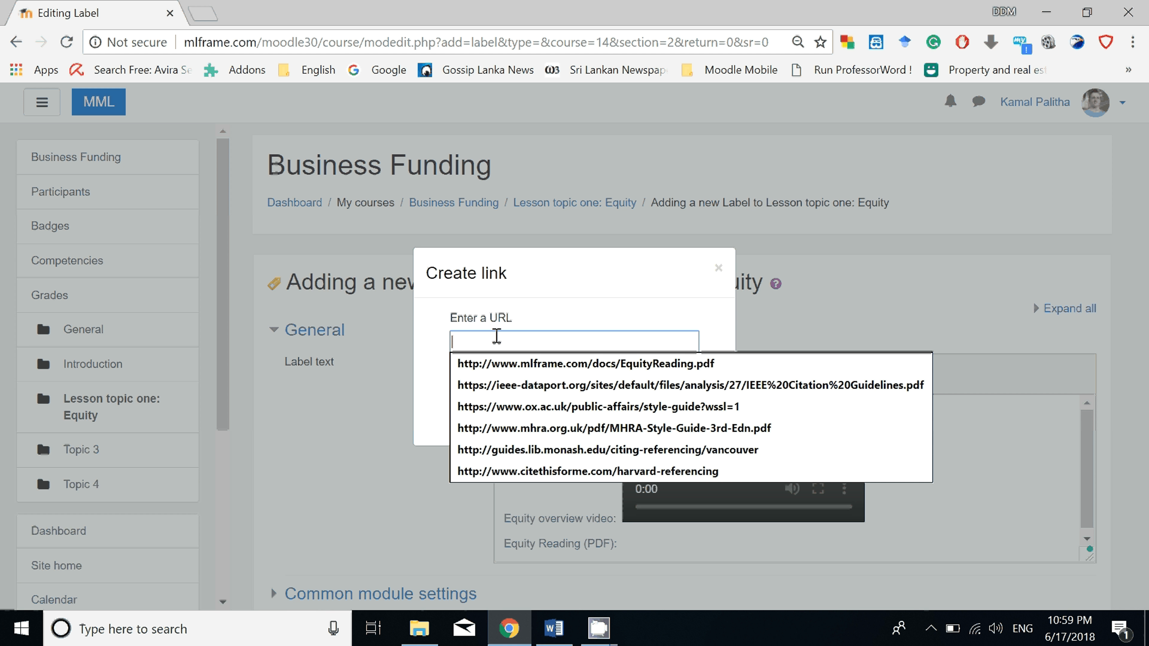
pyautogui.rightClick(496, 337)
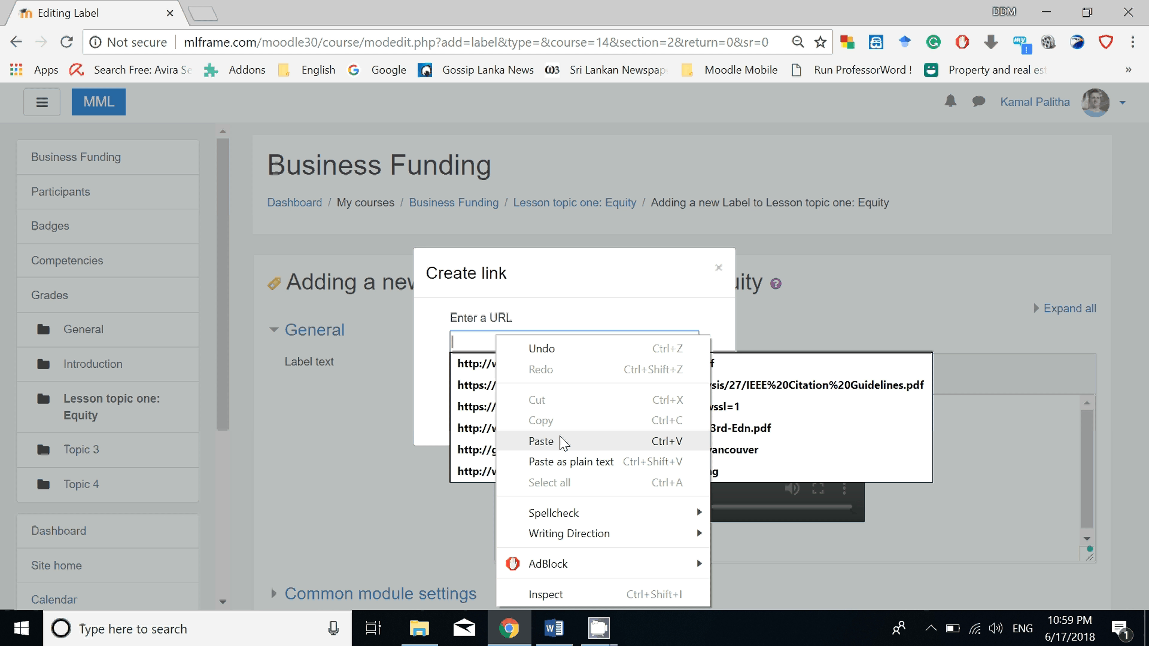
pyautogui.click(563, 442)
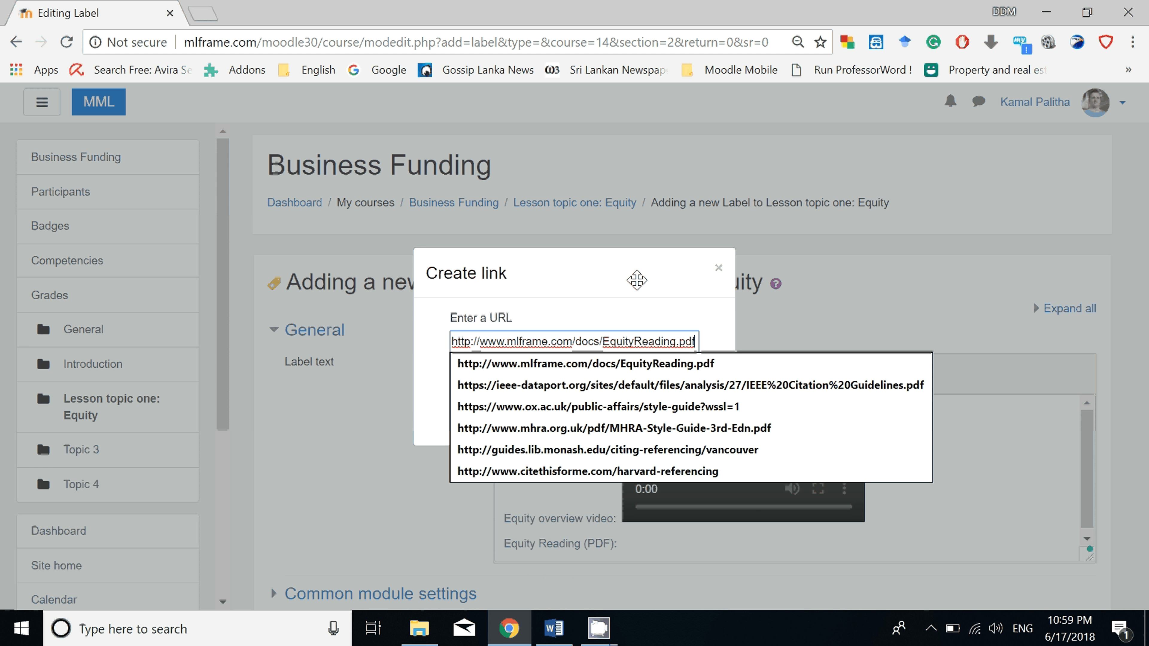
pyautogui.click(719, 334)
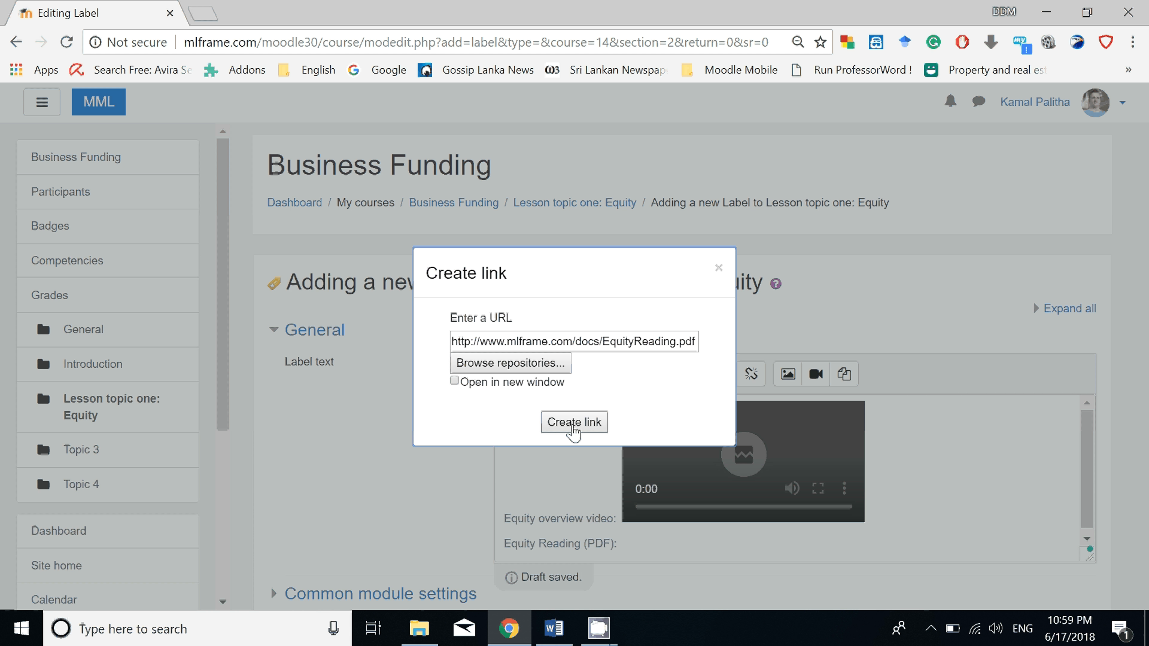
pyautogui.click(575, 422)
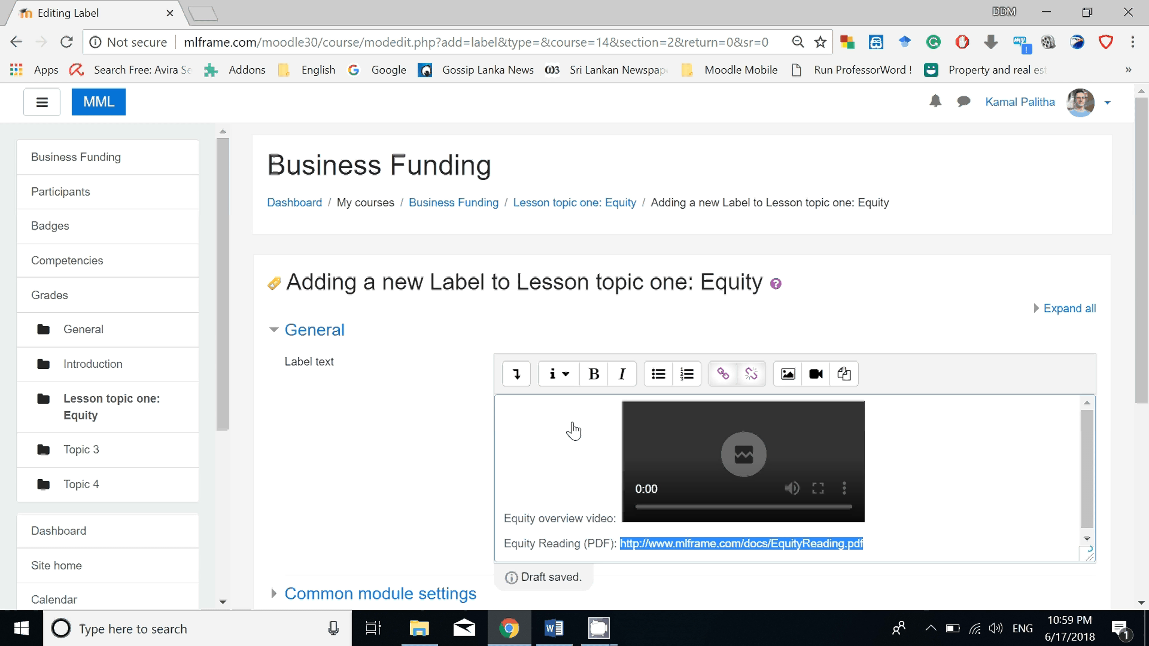
pyautogui.click(970, 543)
# Review the finished label text, then save the label and return to the course.
pyautogui.scroll(-5, 602, 337)
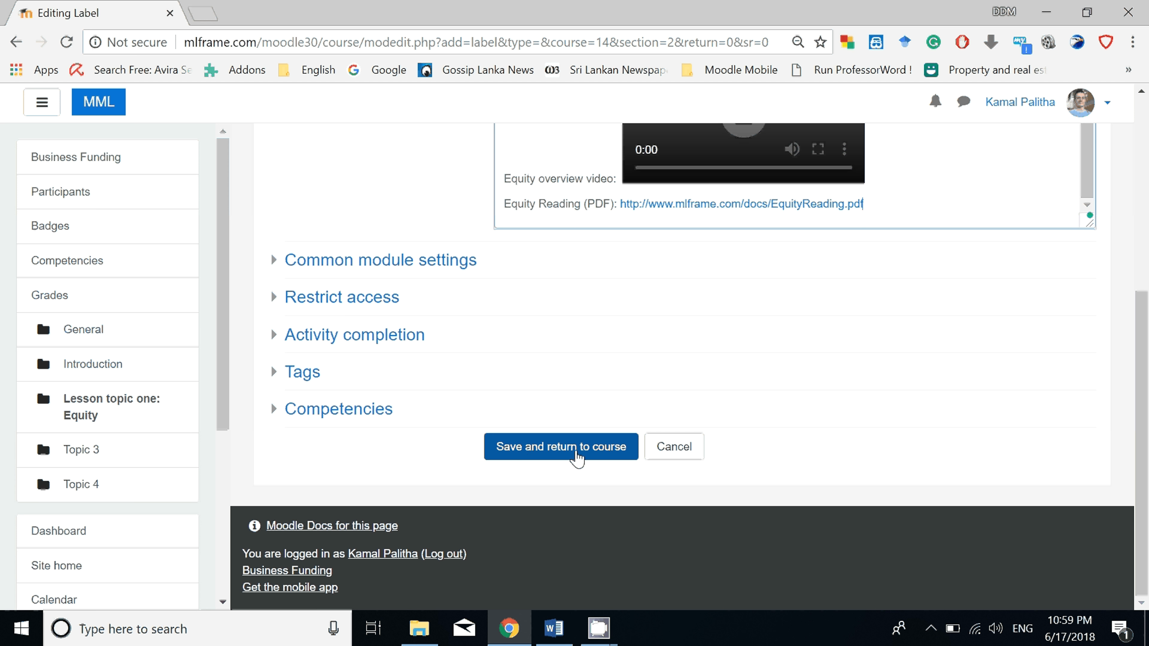
pyautogui.scroll(5, 600, 338)
pyautogui.scroll(-5, 601, 338)
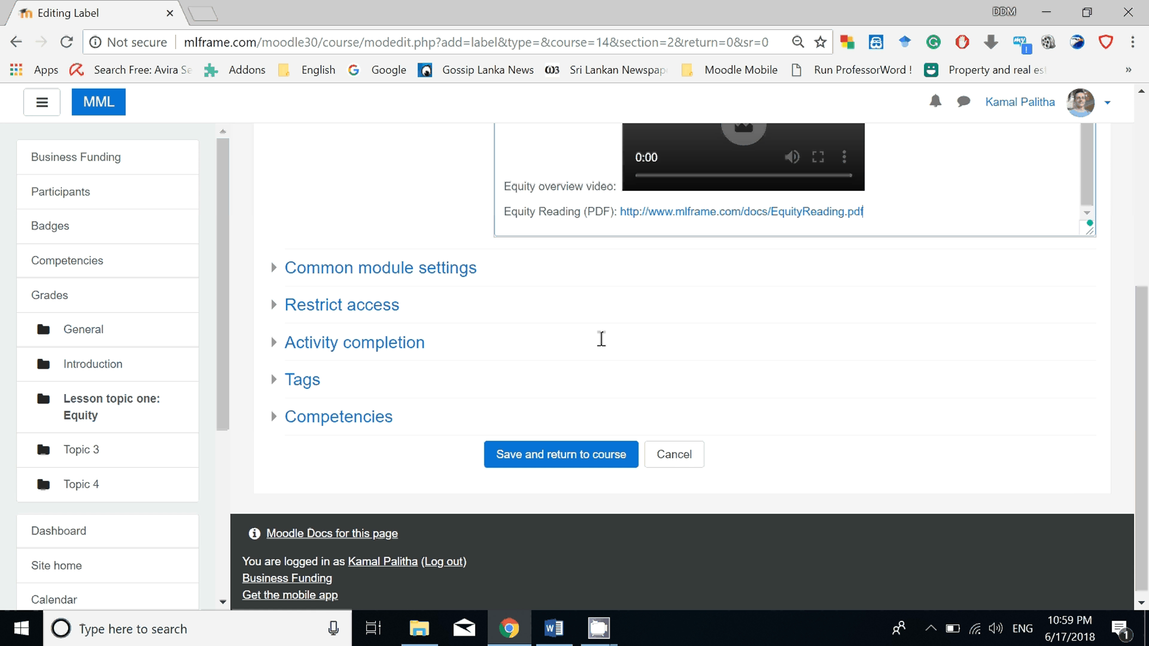
pyautogui.scroll(5, 601, 342)
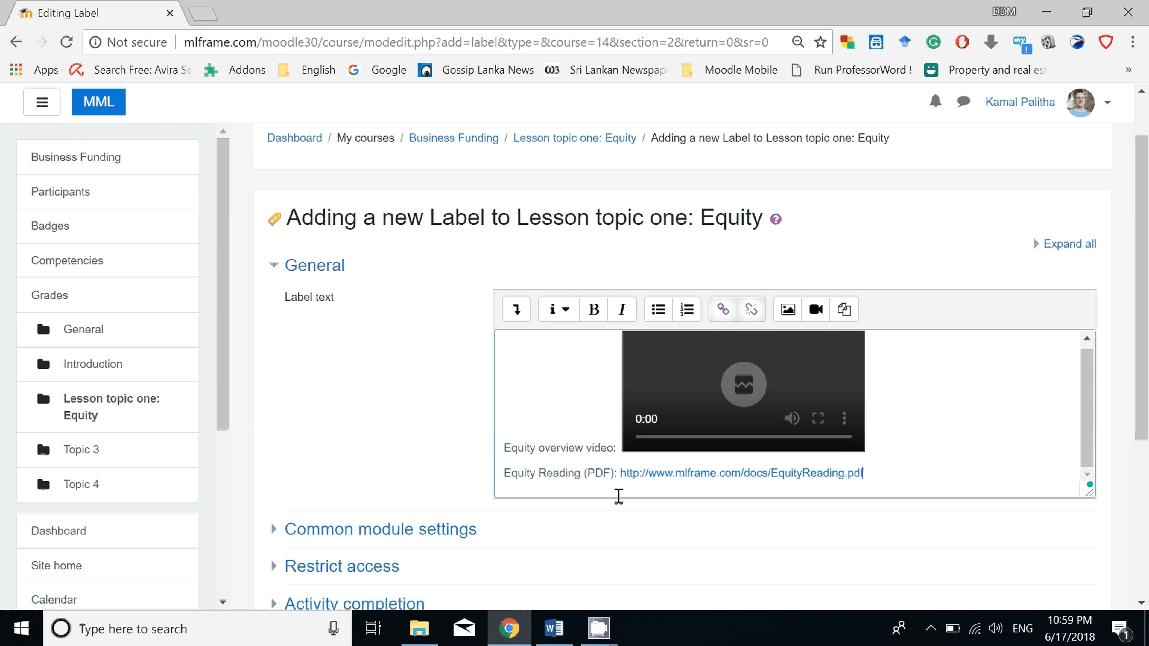
pyautogui.scroll(-4, 619, 497)
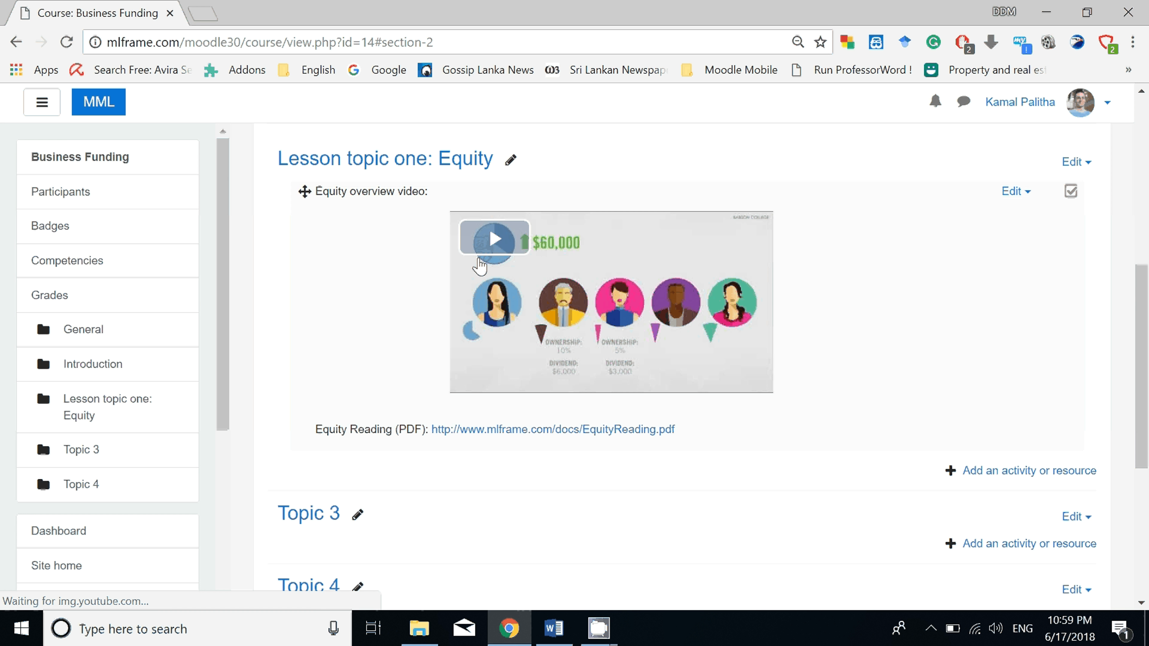
# Play the embedded Equity overview video on the course page and skip to about 1:03.
pyautogui.click(497, 236)
pyautogui.click(553, 381)
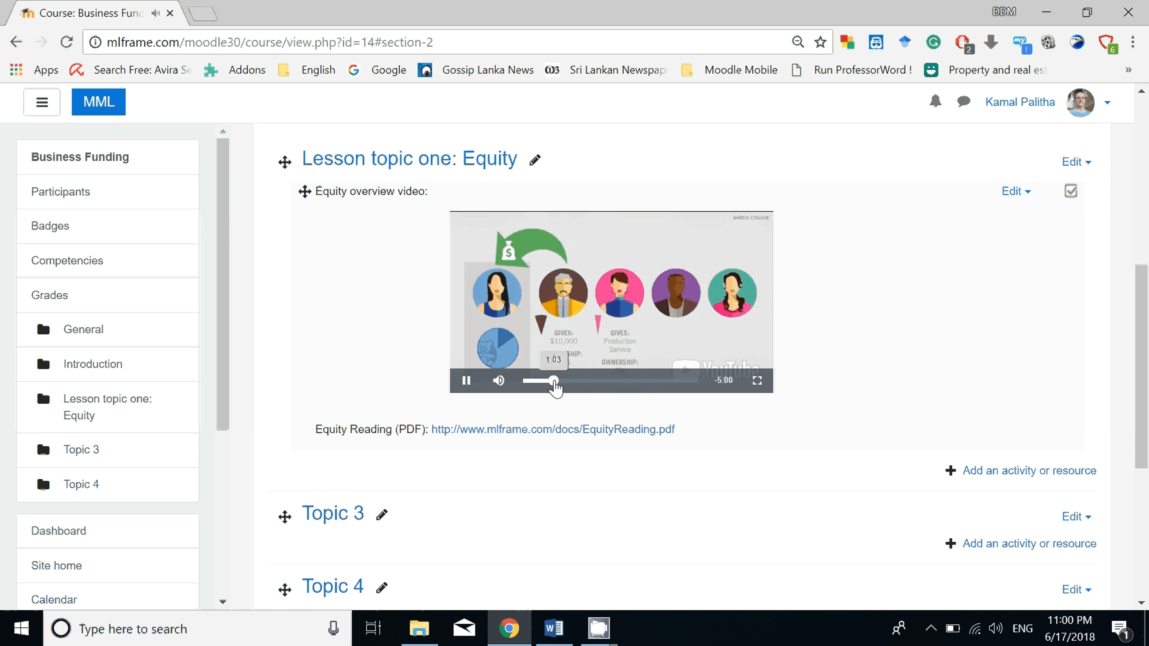
pyautogui.scroll(-2, 555, 387)
# Check the equity quiz details in the Word document, then add a Quiz activity to the section "Lesson topic one: Equity".
pyautogui.hotkey('alt', 'Tab')
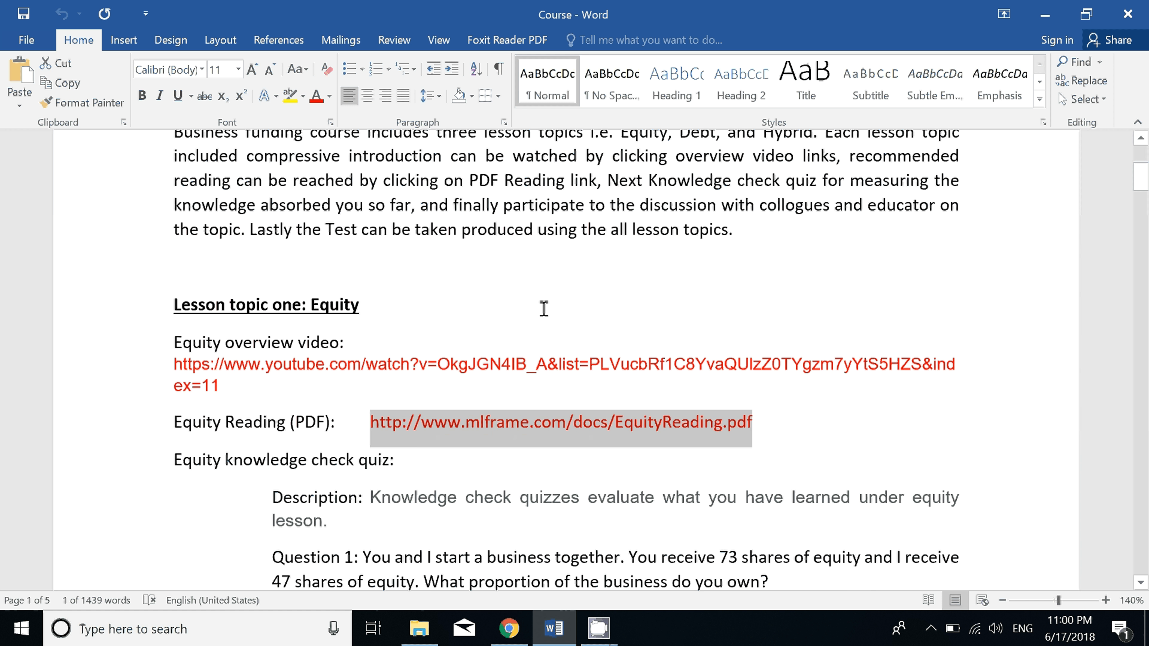
pyautogui.scroll(-3, 255, 294)
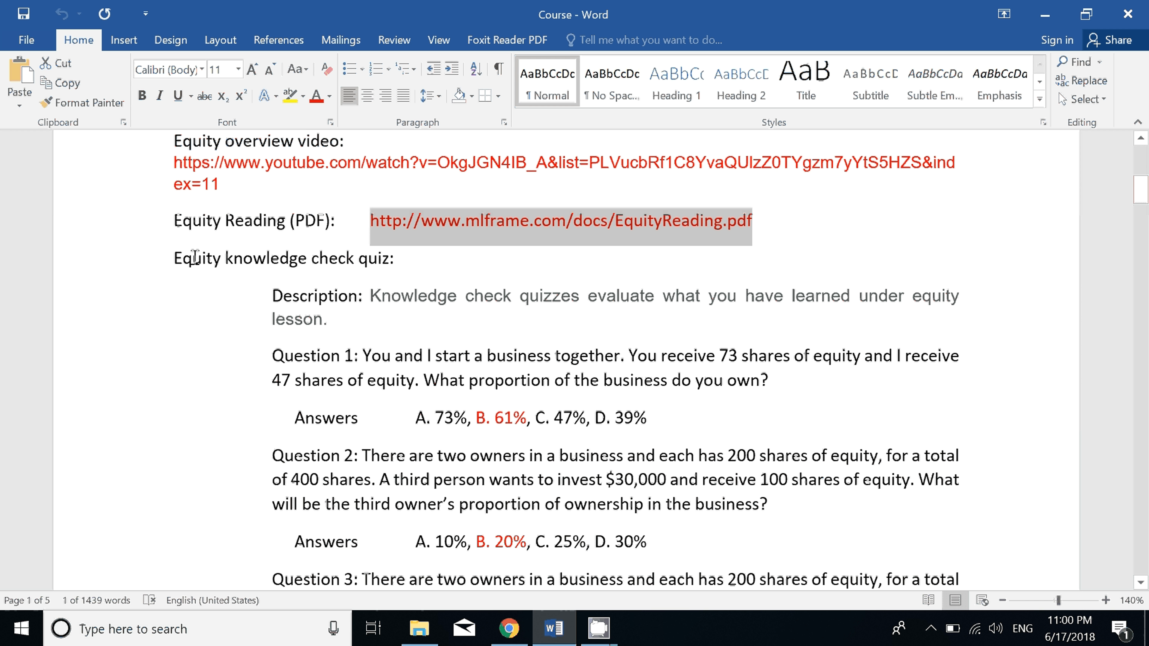
pyautogui.click(174, 258)
pyautogui.hotkey('alt', 'Tab')
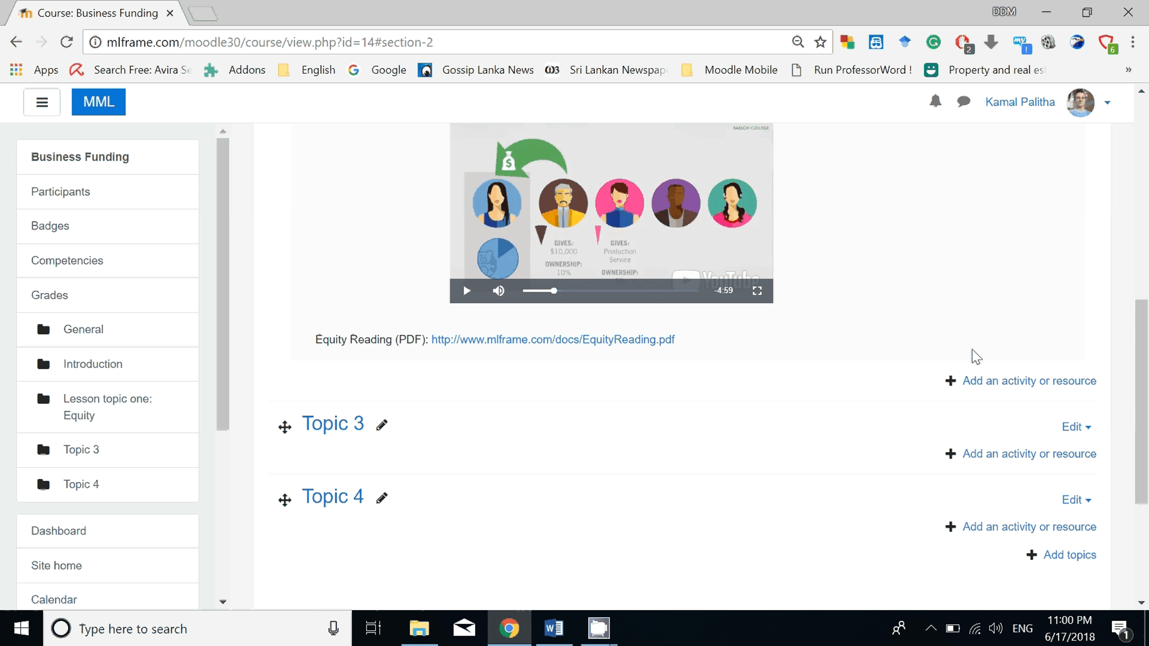
pyautogui.click(1011, 387)
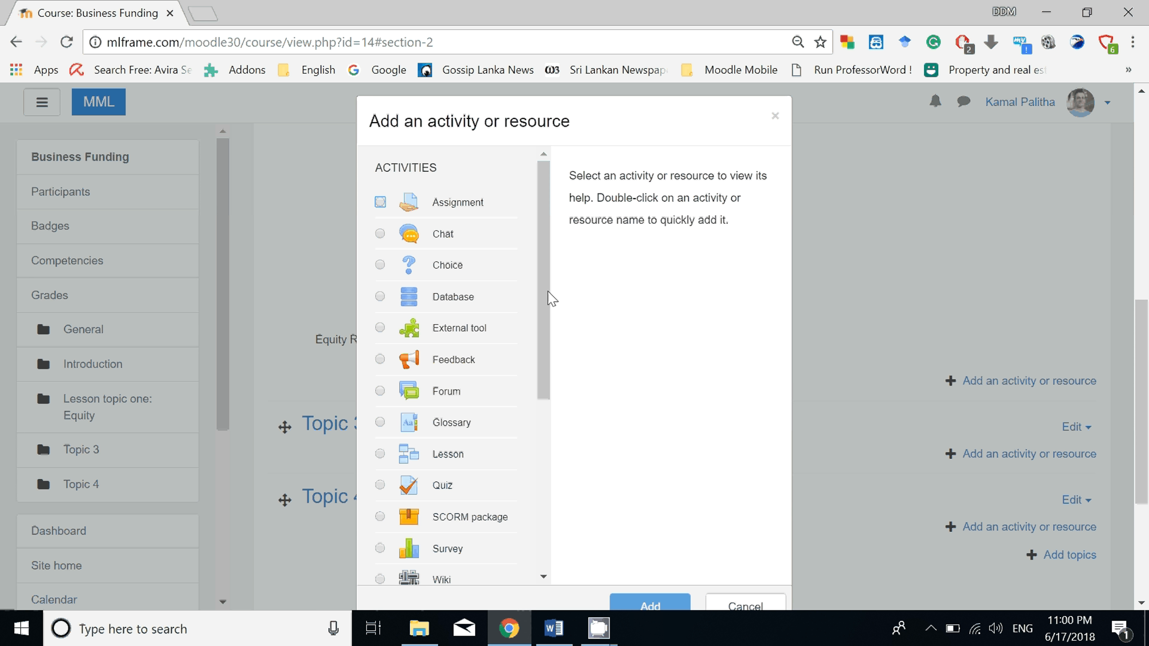
pyautogui.moveTo(549, 318); pyautogui.dragTo(561, 421)
pyautogui.click(442, 262)
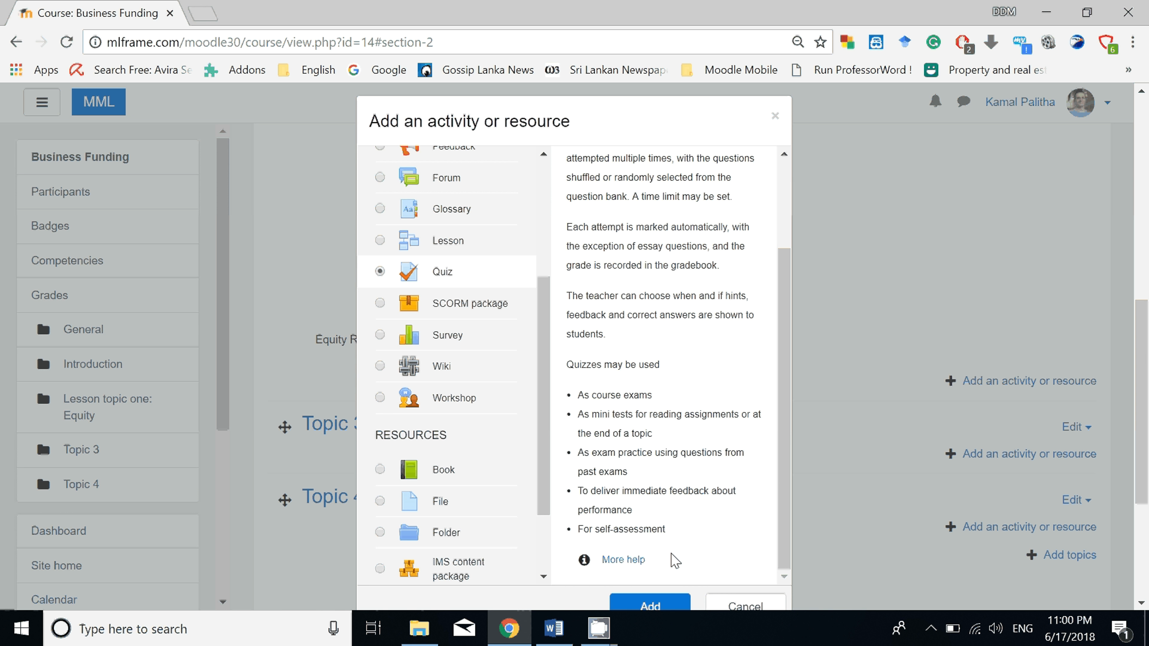
pyautogui.click(659, 608)
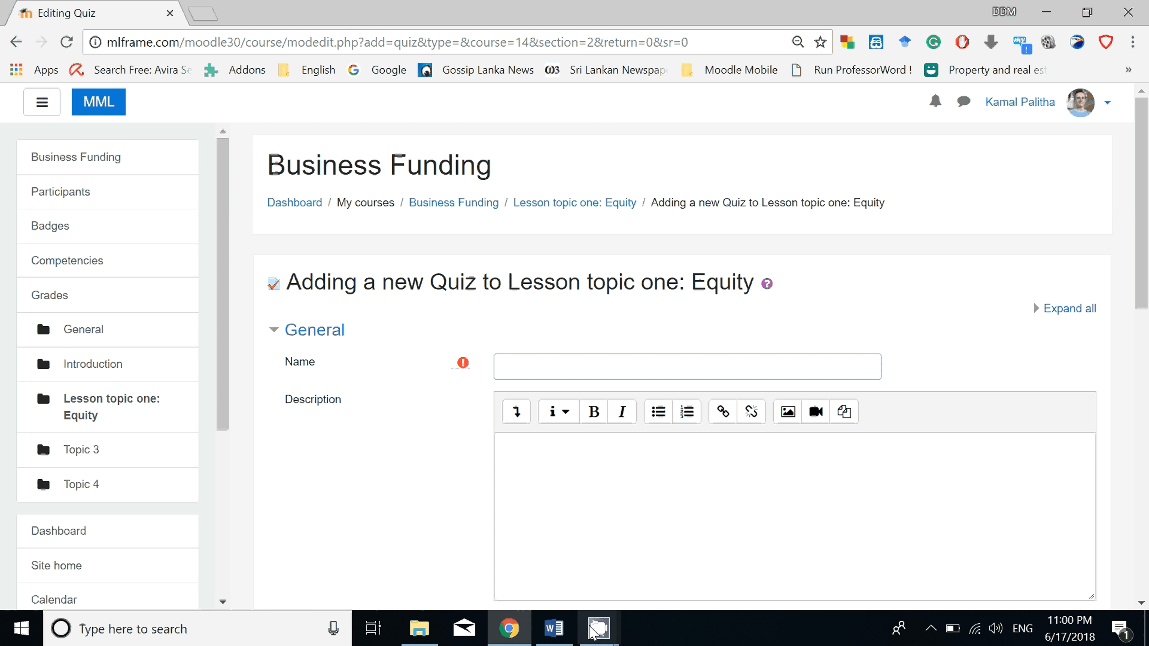
# Name the new quiz "Equity knowledge check quiz", copying the title from the Word document.
pyautogui.click(552, 629)
pyautogui.rightClick(376, 267)
pyautogui.click(414, 302)
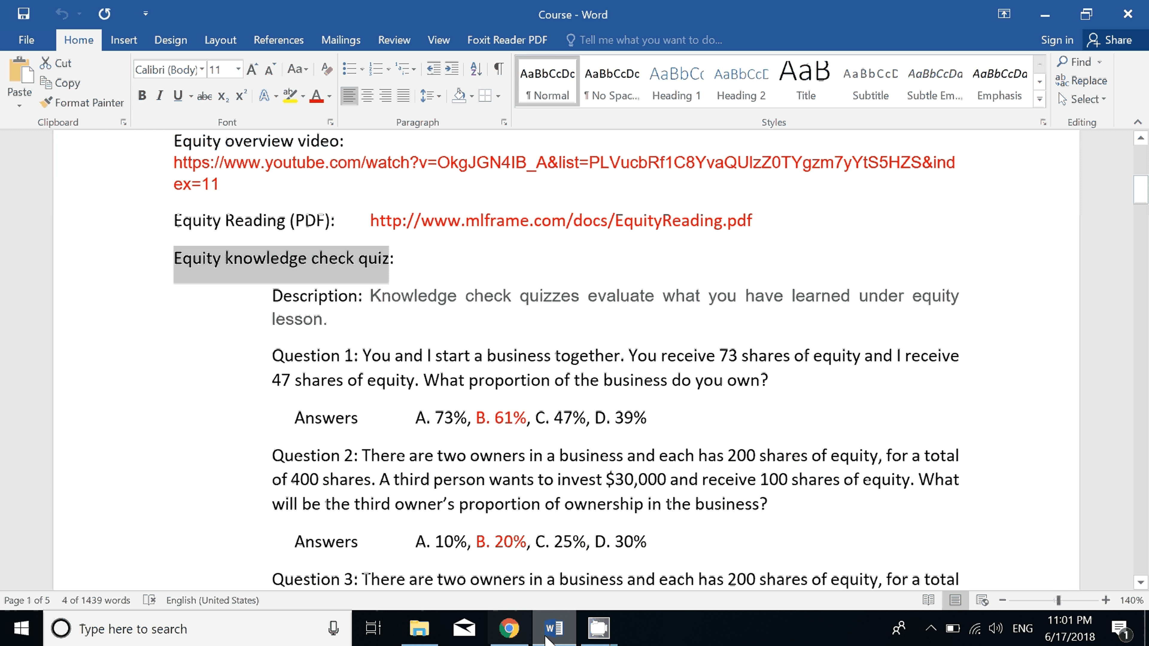
pyautogui.hotkey('alt', 'Tab')
pyautogui.hotkey('ctrl', 'v')
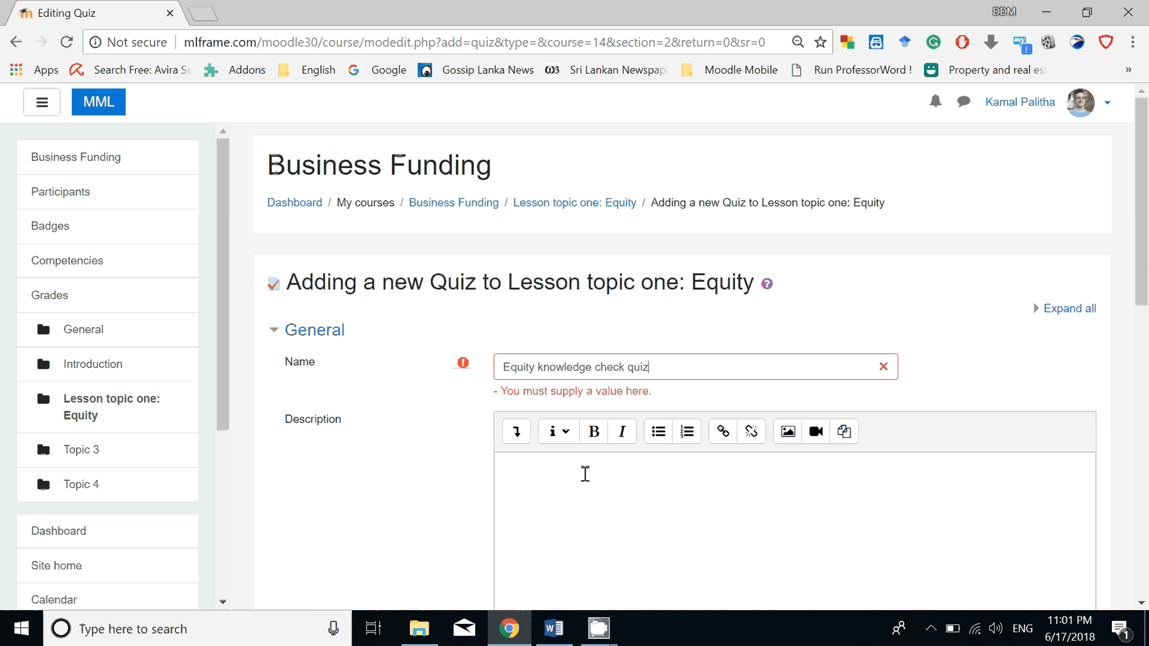
# Enter the quiz description "This quiz will evaluate learners for equity knowledge got from the lesson".
pyautogui.click(586, 473)
pyautogui.write('This quiz will evaluate learners for equity knowledge got from the lesson')
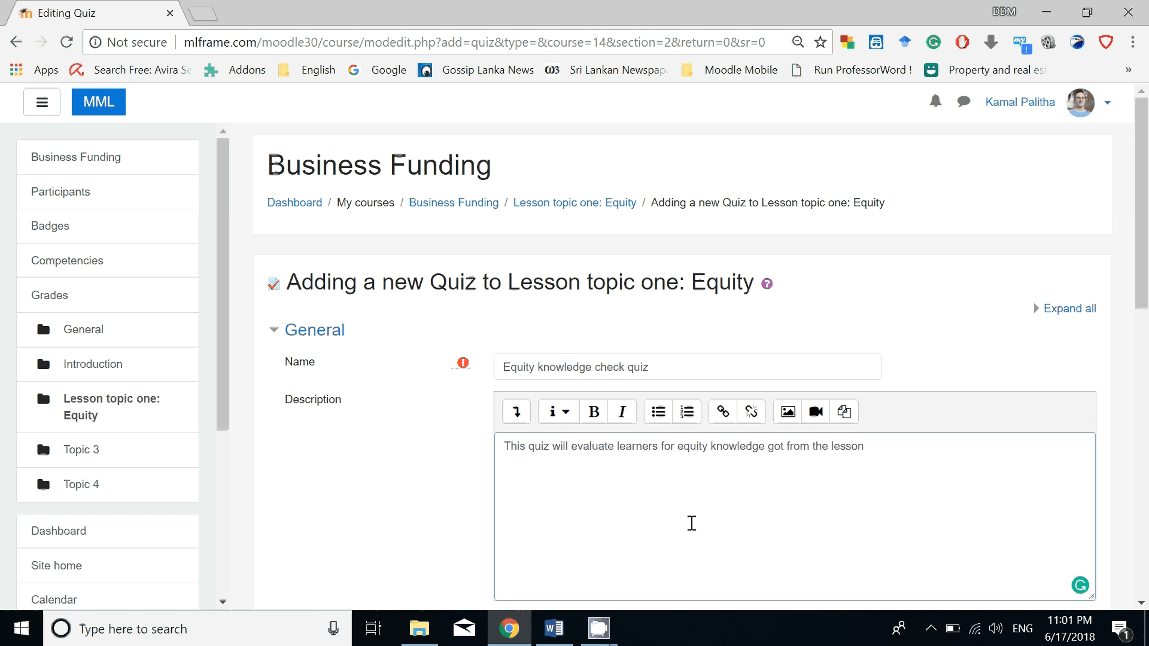
# Review the quiz's timing settings, then set the grade to pass to 20.
pyautogui.scroll(-2, 692, 523)
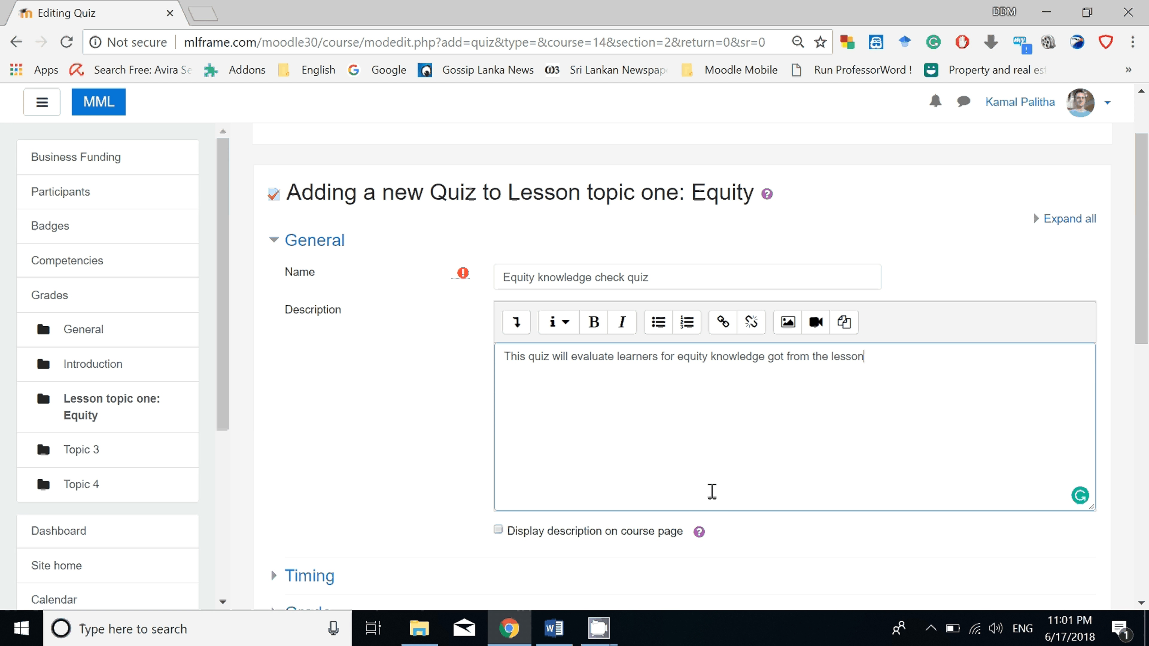
pyautogui.scroll(-6, 754, 456)
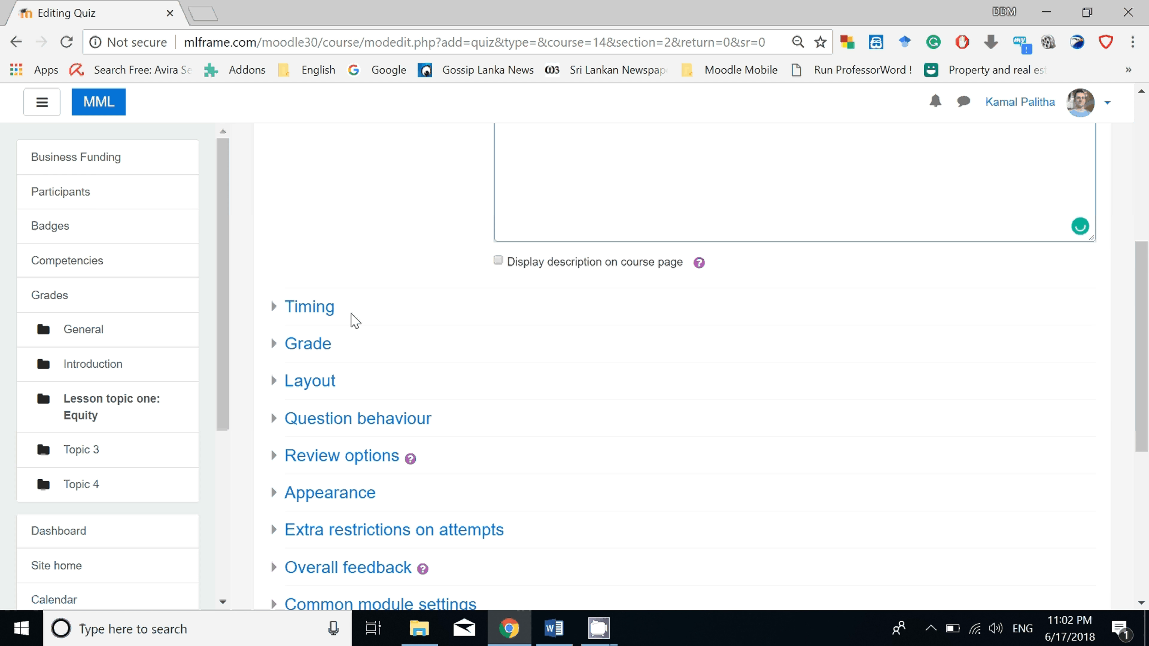
pyautogui.click(324, 308)
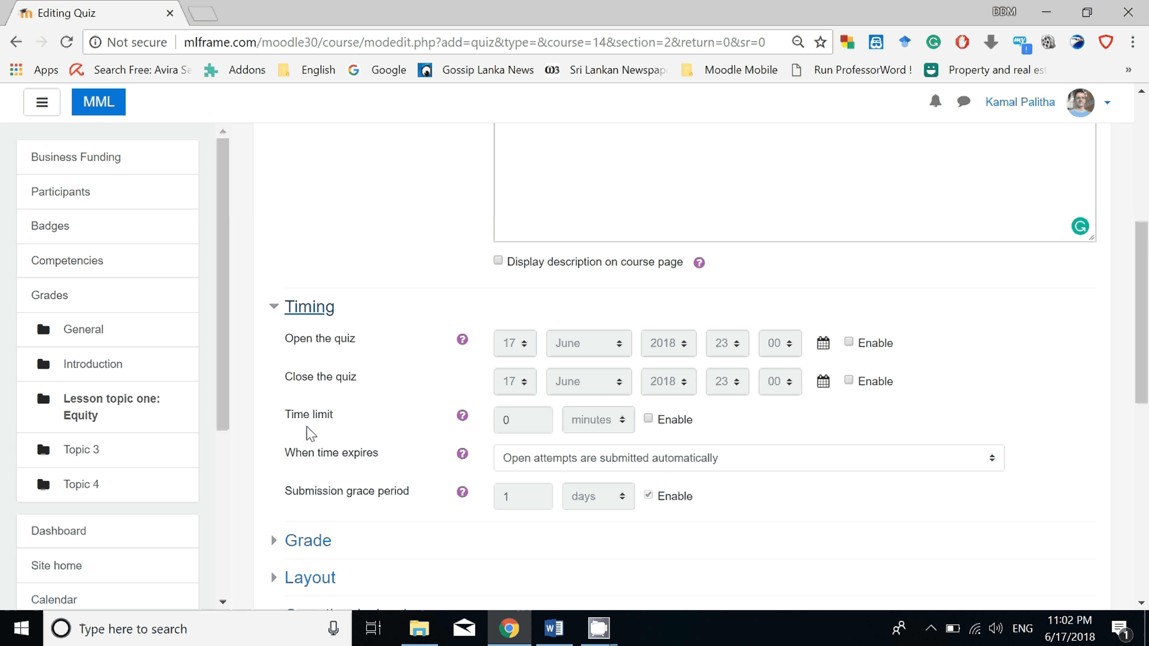
pyautogui.scroll(-2, 361, 410)
pyautogui.scroll(-2, 361, 410)
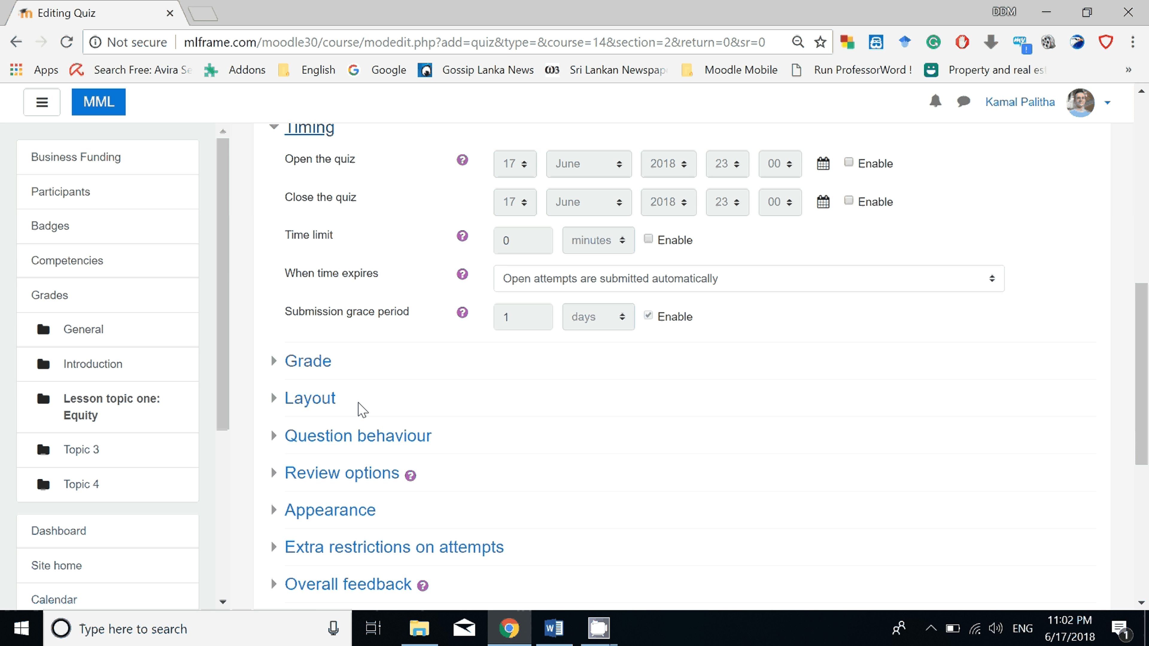
pyautogui.click(320, 367)
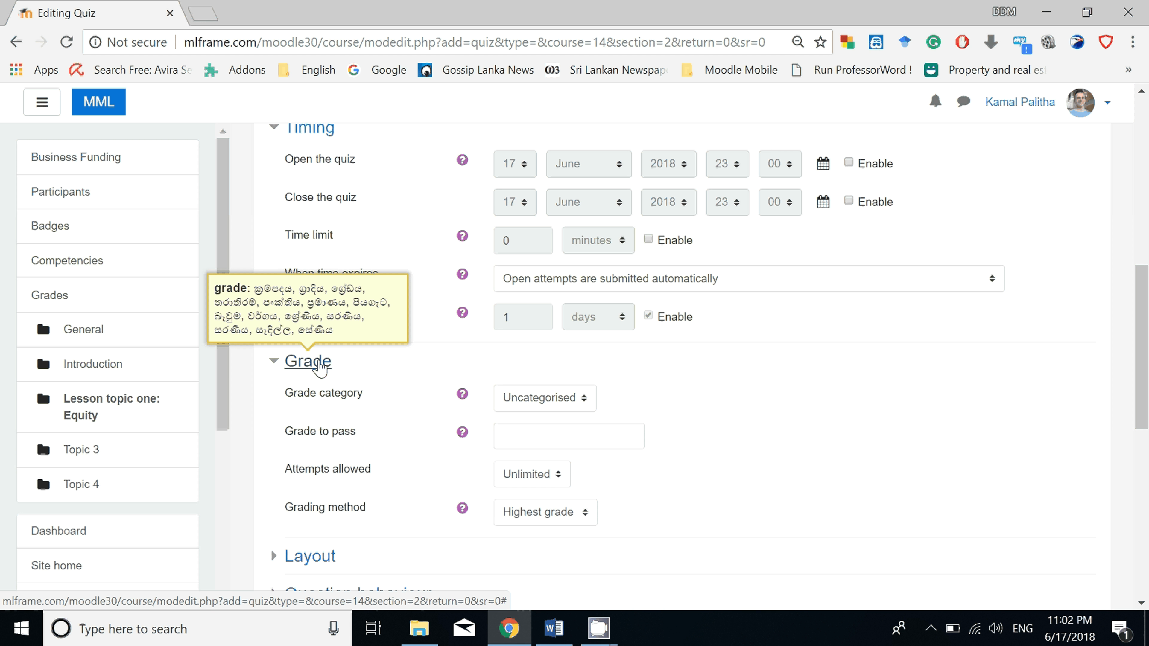
pyautogui.click(644, 437)
pyautogui.write('20')
# Review the quiz layout's New page choices, keep Every question, then save the quiz and display it.
pyautogui.scroll(-5, 310, 305)
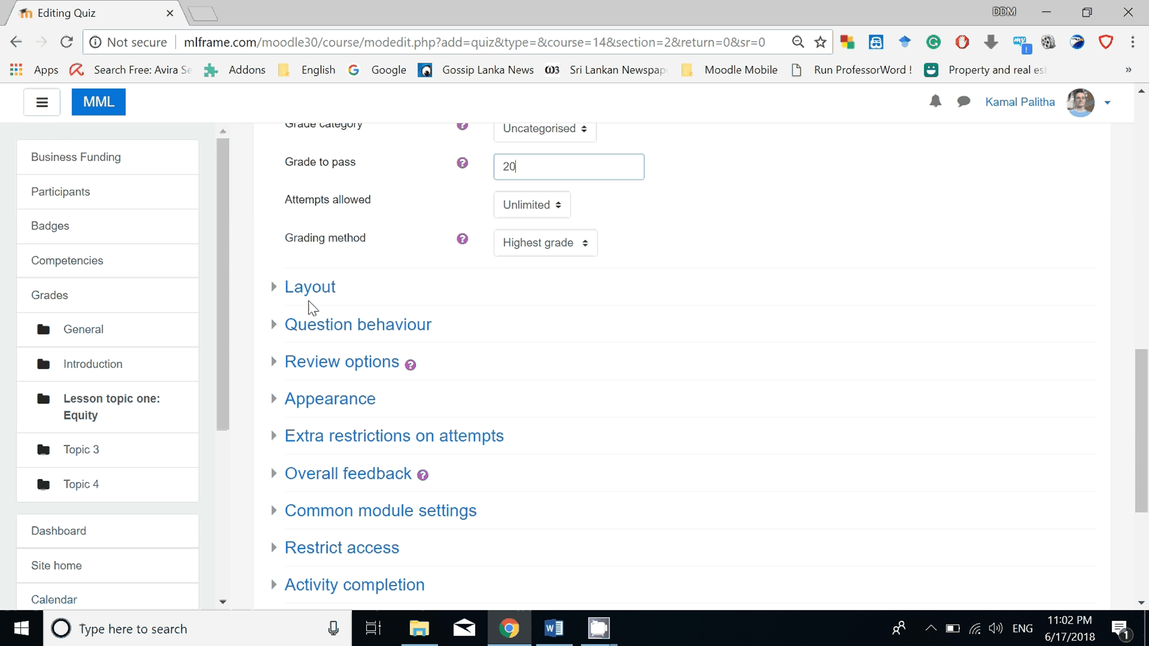
pyautogui.click(299, 294)
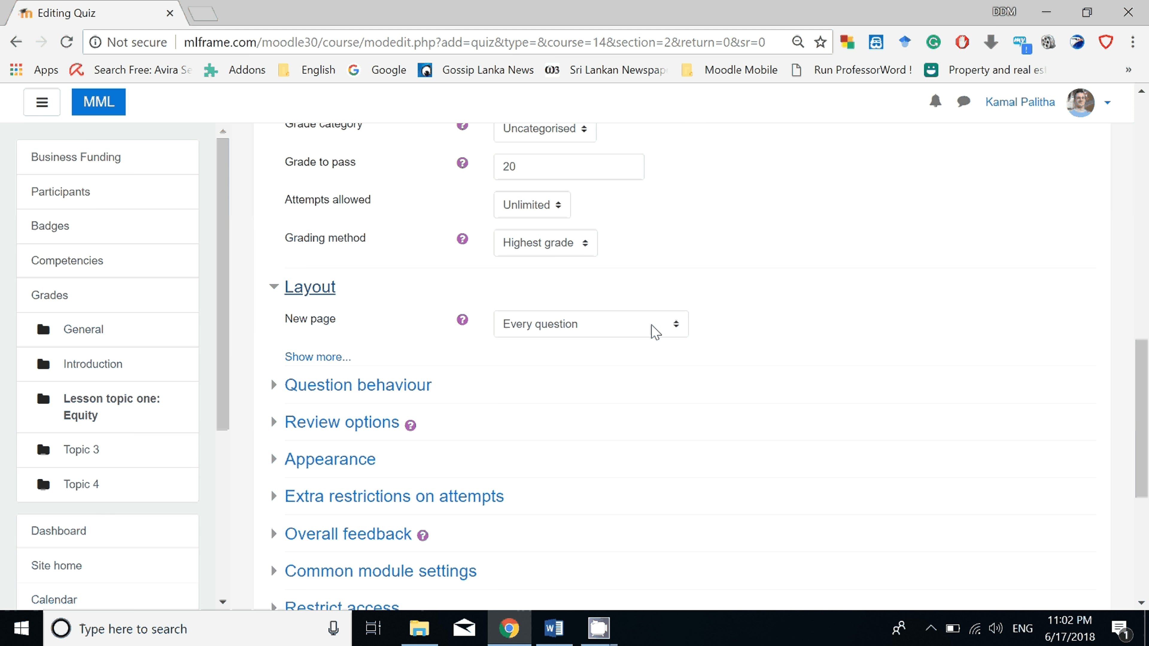
pyautogui.click(562, 332)
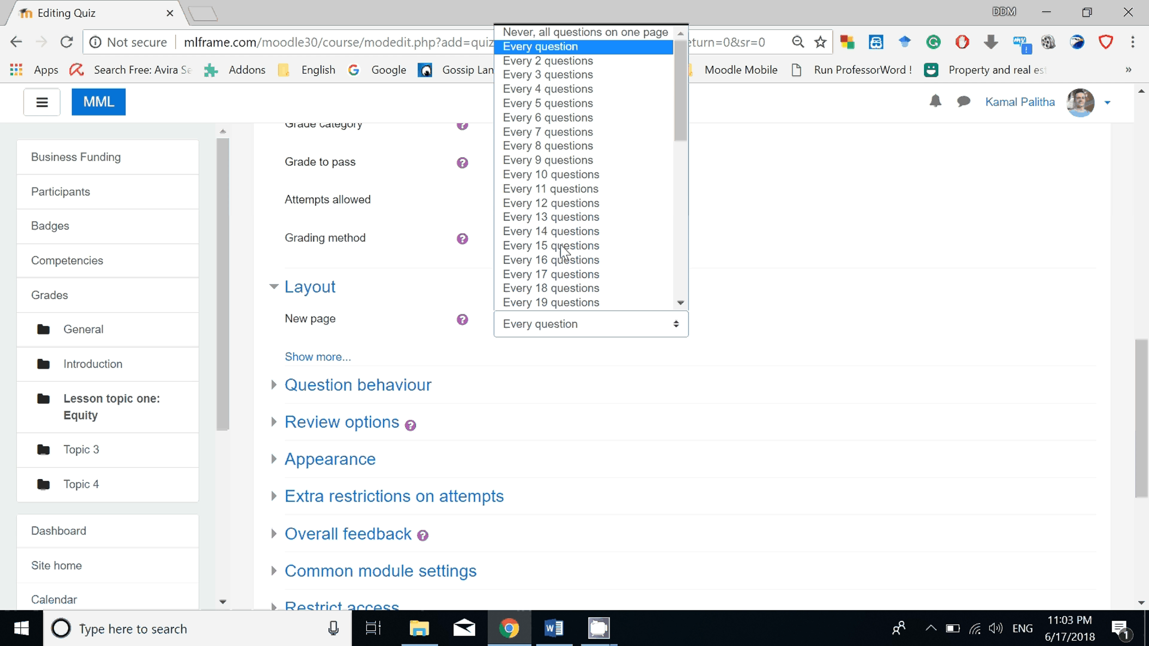
pyautogui.click(564, 35)
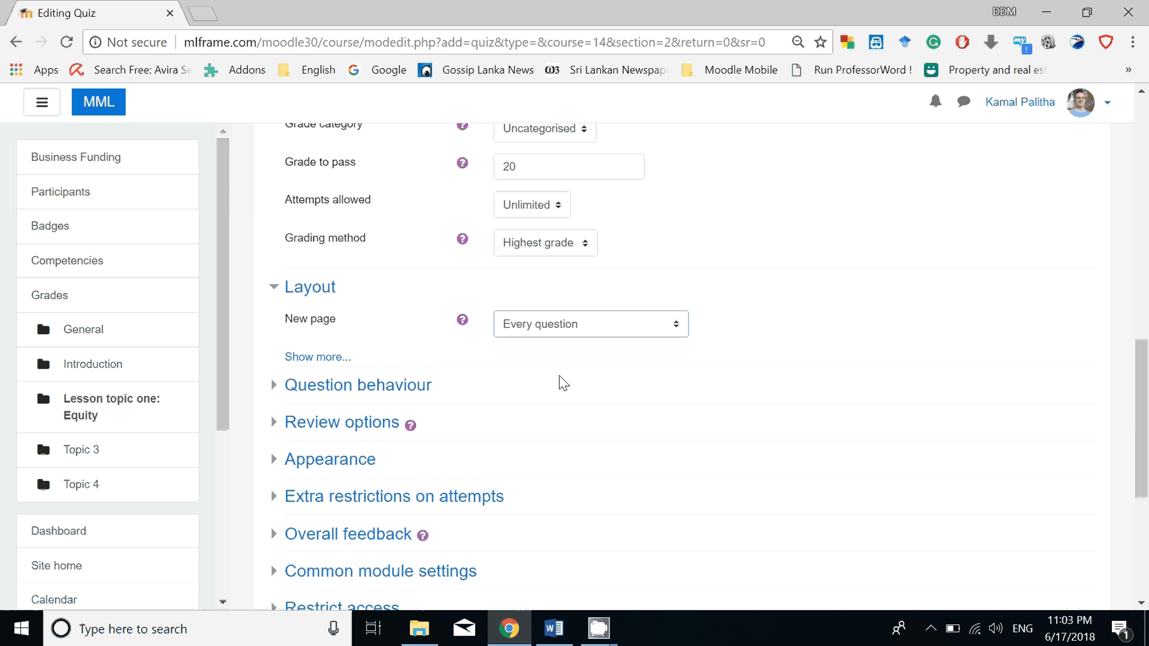
pyautogui.scroll(-2, 557, 385)
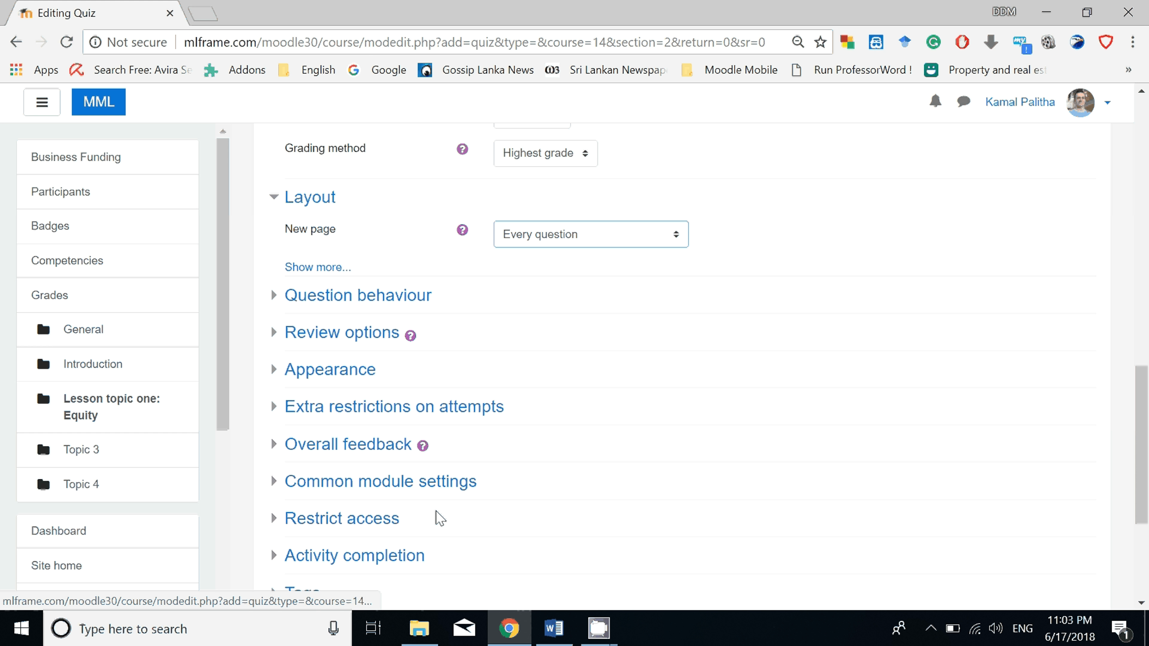
pyautogui.scroll(-4, 439, 518)
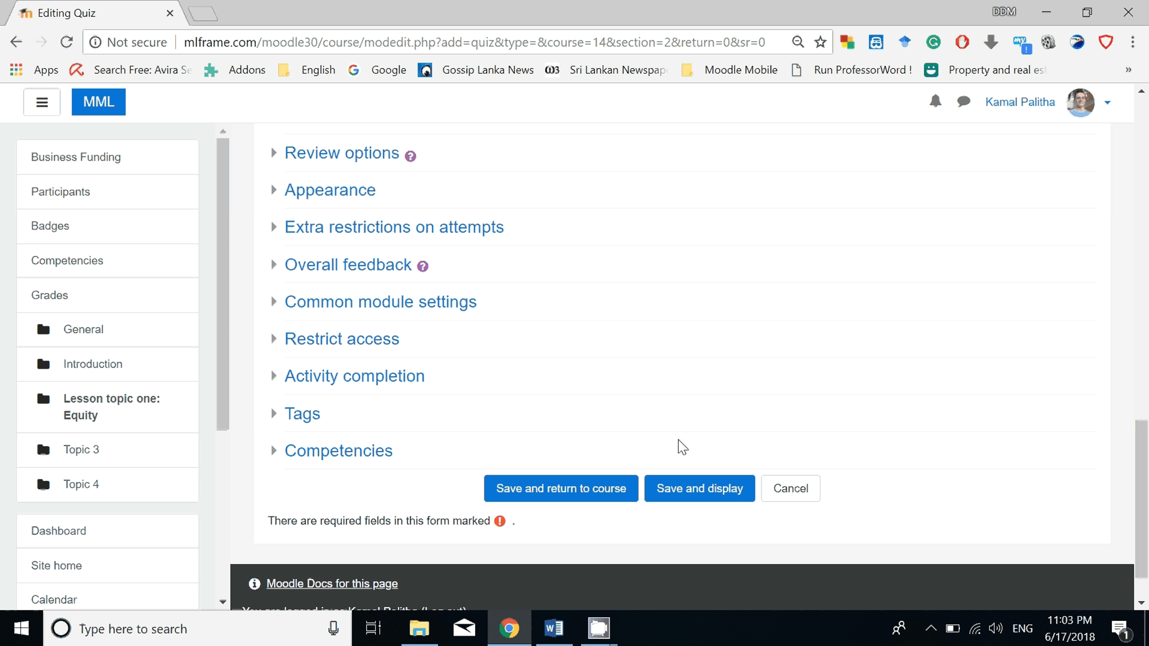
pyautogui.click(685, 489)
# Open the quiz for editing and add a new question of the Multiple choice type.
pyautogui.scroll(-2, 792, 310)
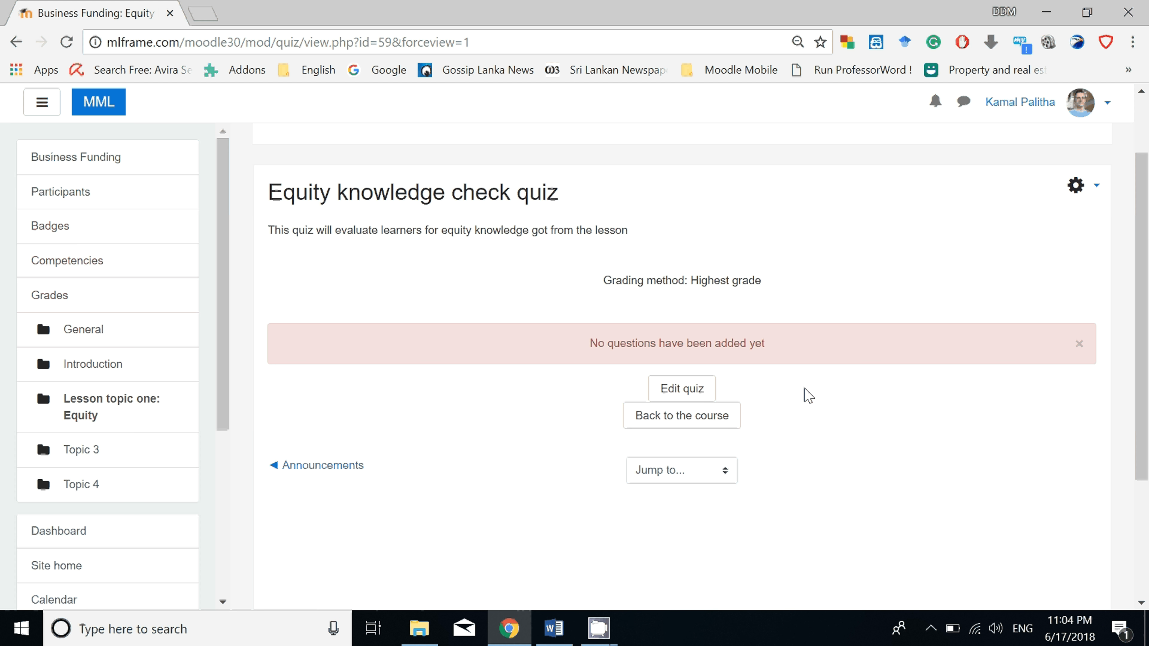
pyautogui.click(685, 396)
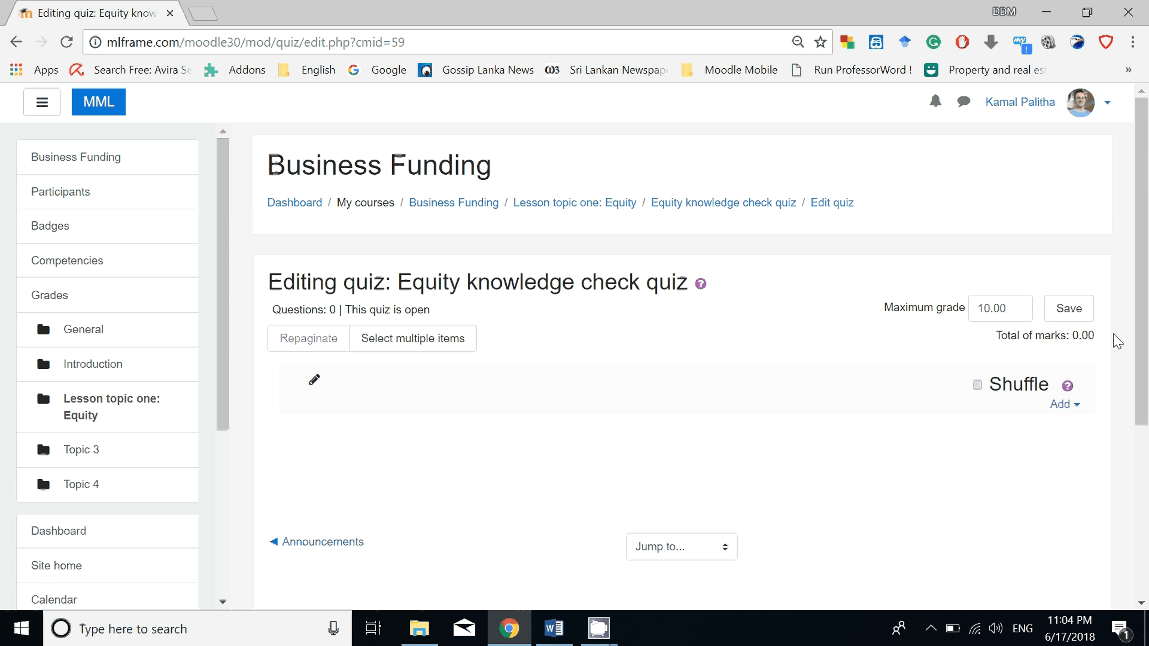
pyautogui.scroll(-4, 1114, 337)
pyautogui.click(1065, 224)
pyautogui.click(1005, 260)
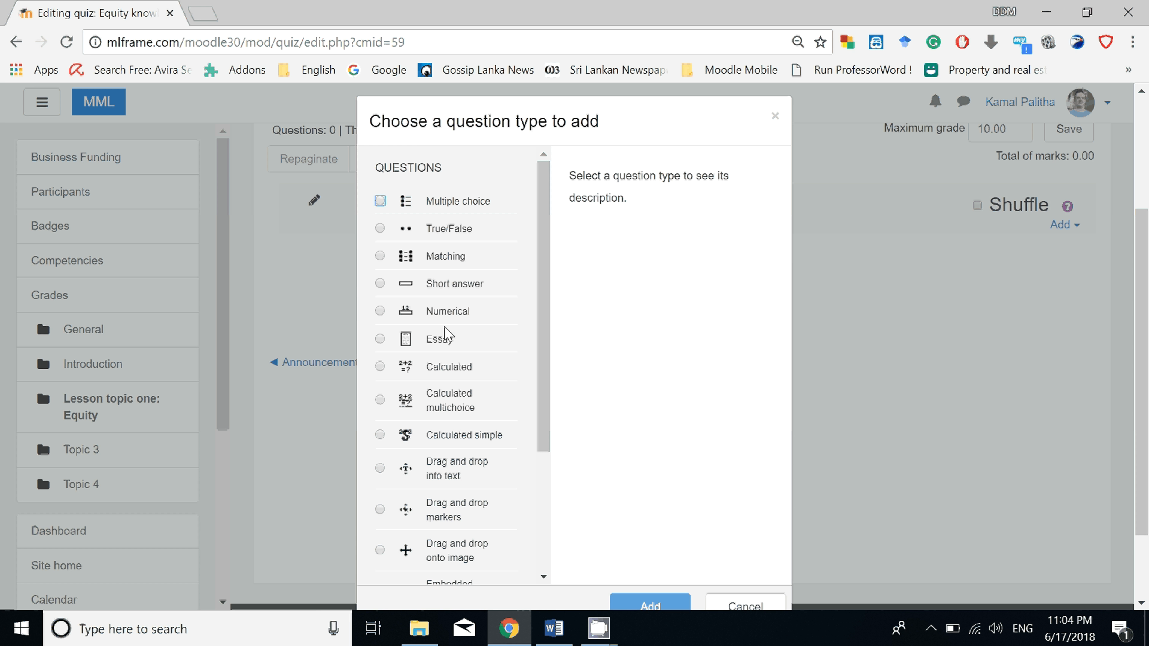
pyautogui.scroll(-4, 452, 308)
pyautogui.scroll(4, 456, 303)
pyautogui.scroll(2, 451, 303)
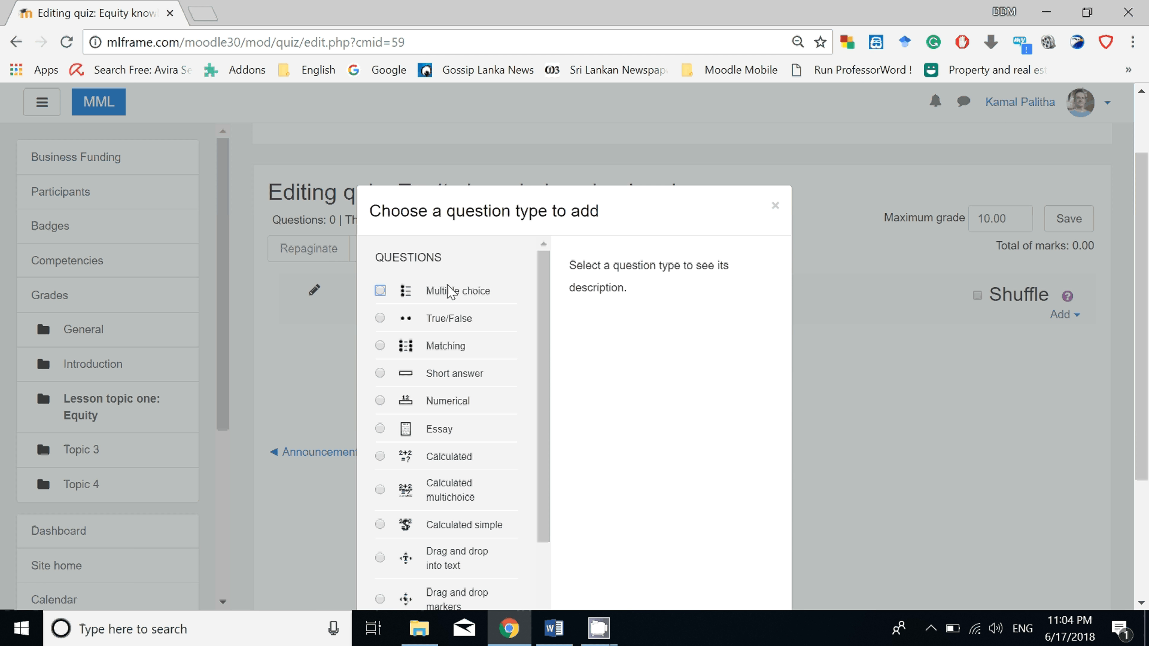
pyautogui.click(381, 291)
pyautogui.scroll(-4, 634, 453)
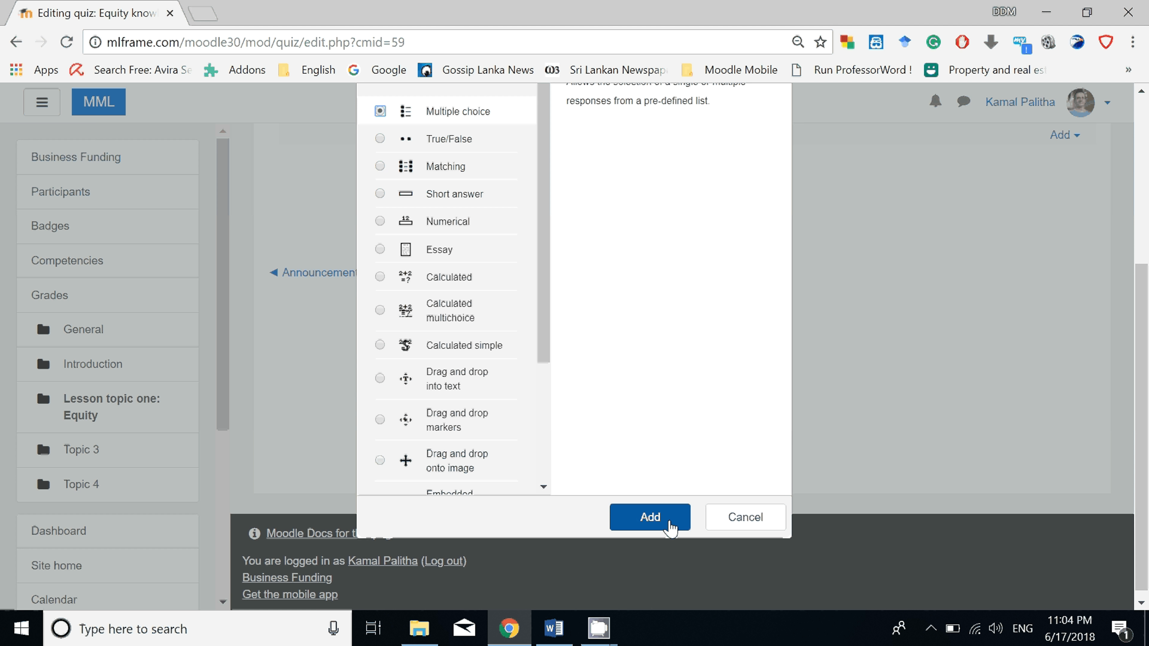
pyautogui.click(670, 528)
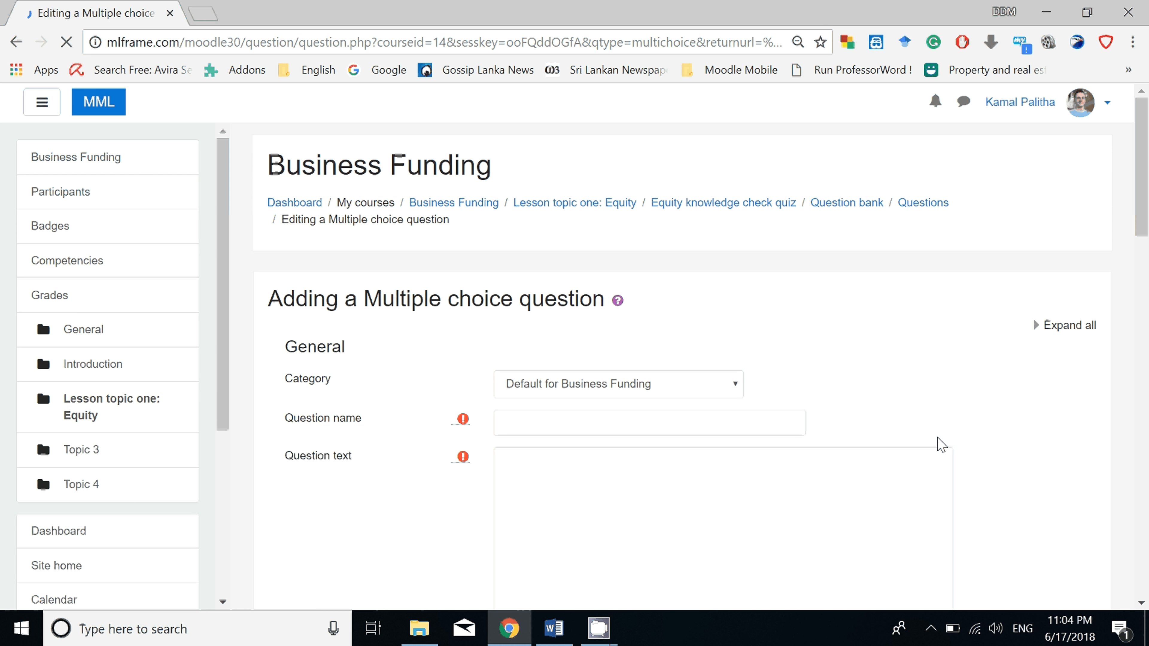
# Name the question "Equity question 01" and fill its question text with the wording of Question 1 copied from the Word document.
pyautogui.click(530, 421)
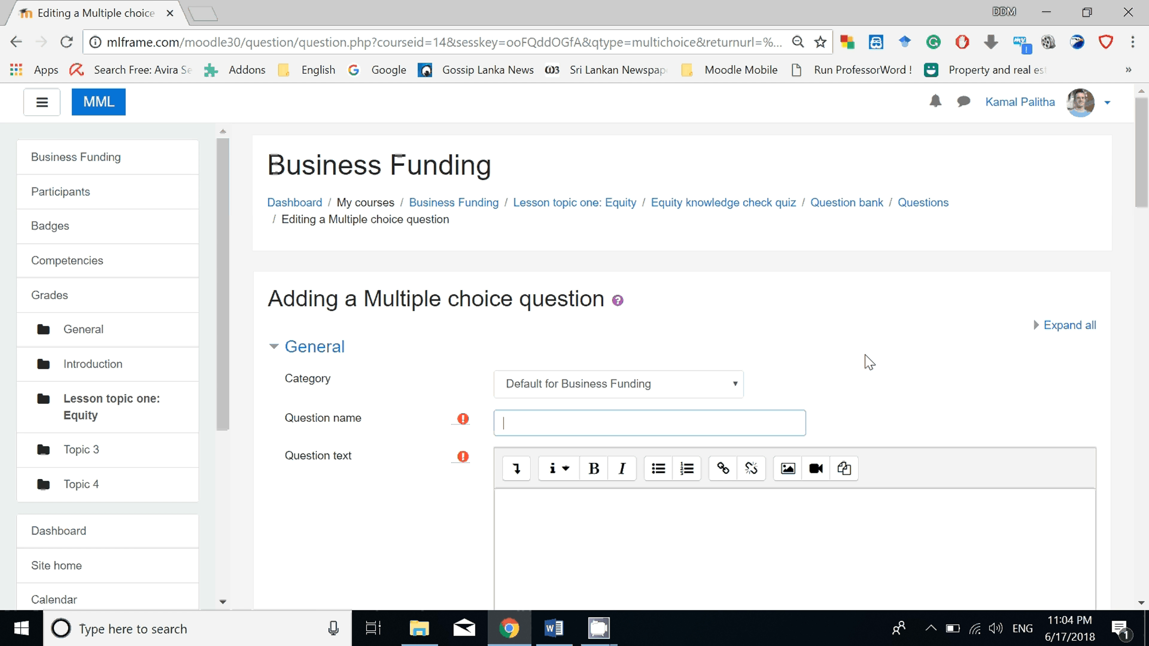
pyautogui.write('Equity question 01')
pyautogui.scroll(-3, 751, 497)
pyautogui.click(633, 383)
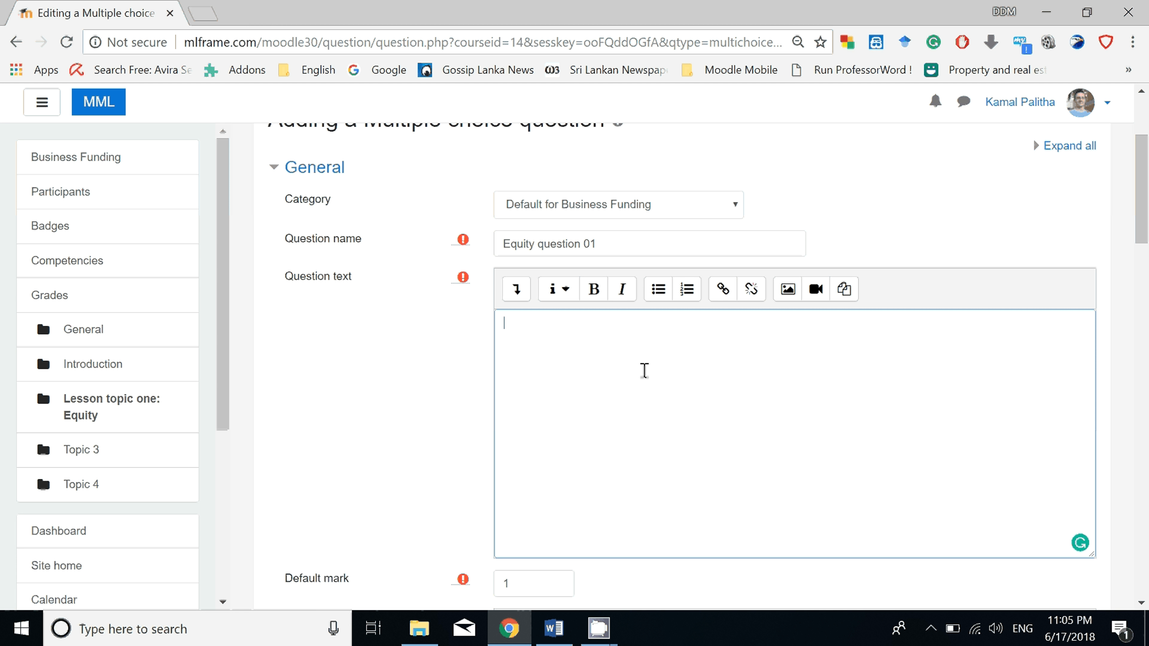
pyautogui.hotkey('alt', 'Tab')
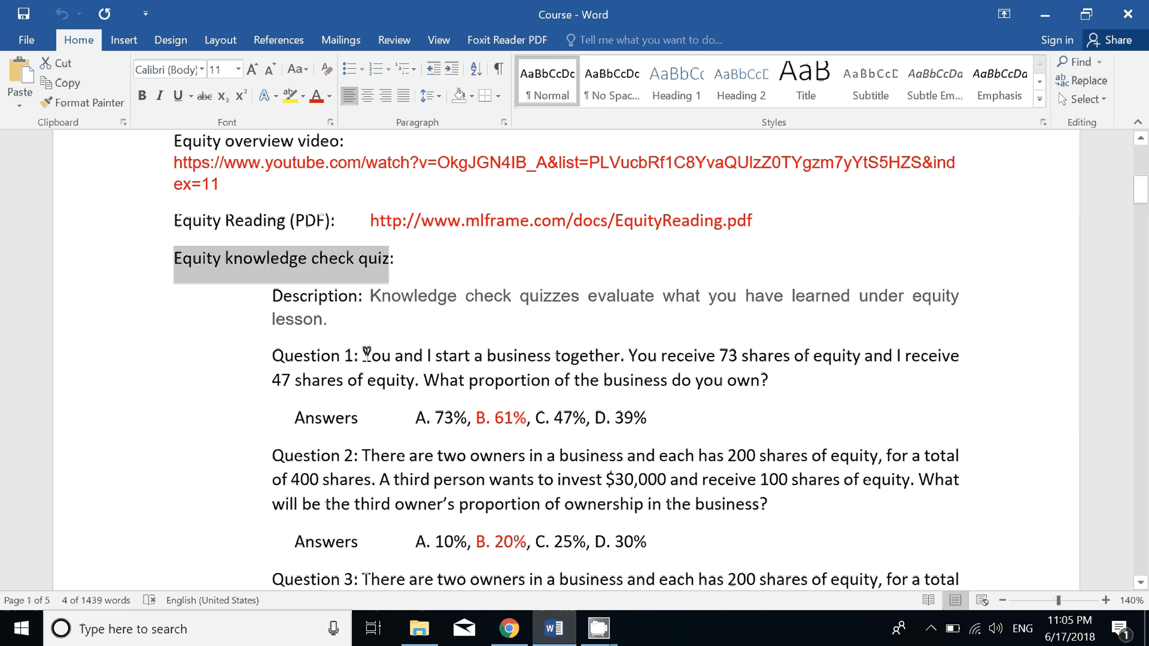
pyautogui.moveTo(366, 354); pyautogui.dragTo(768, 381)
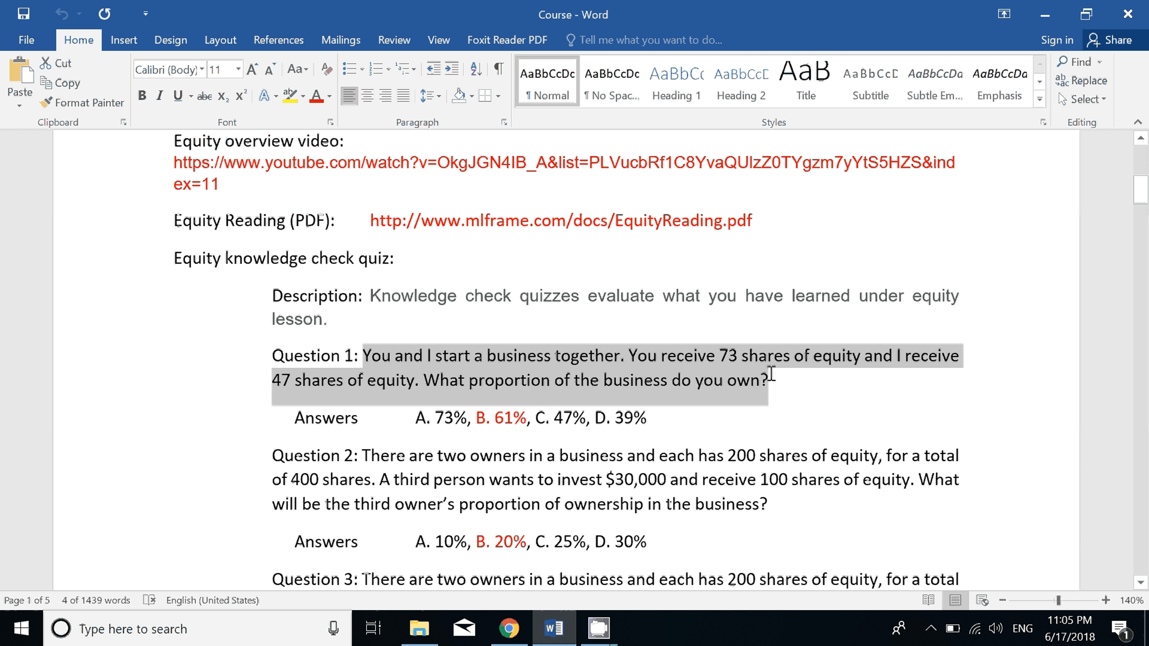
pyautogui.rightClick(691, 385)
pyautogui.click(726, 171)
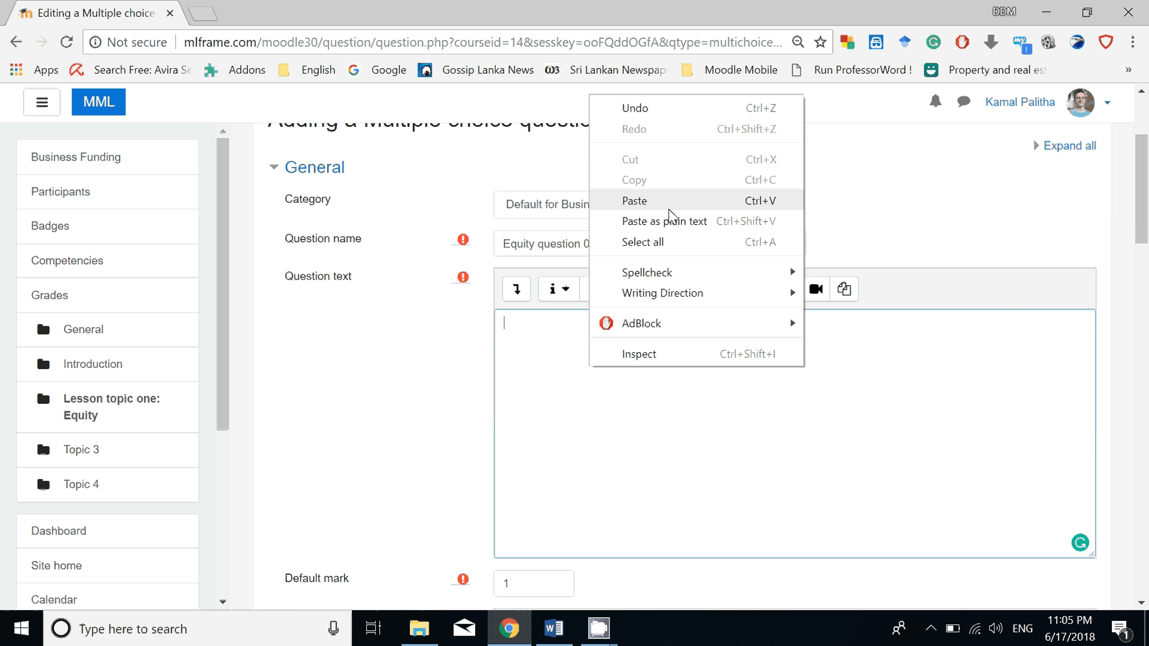
pyautogui.click(635, 200)
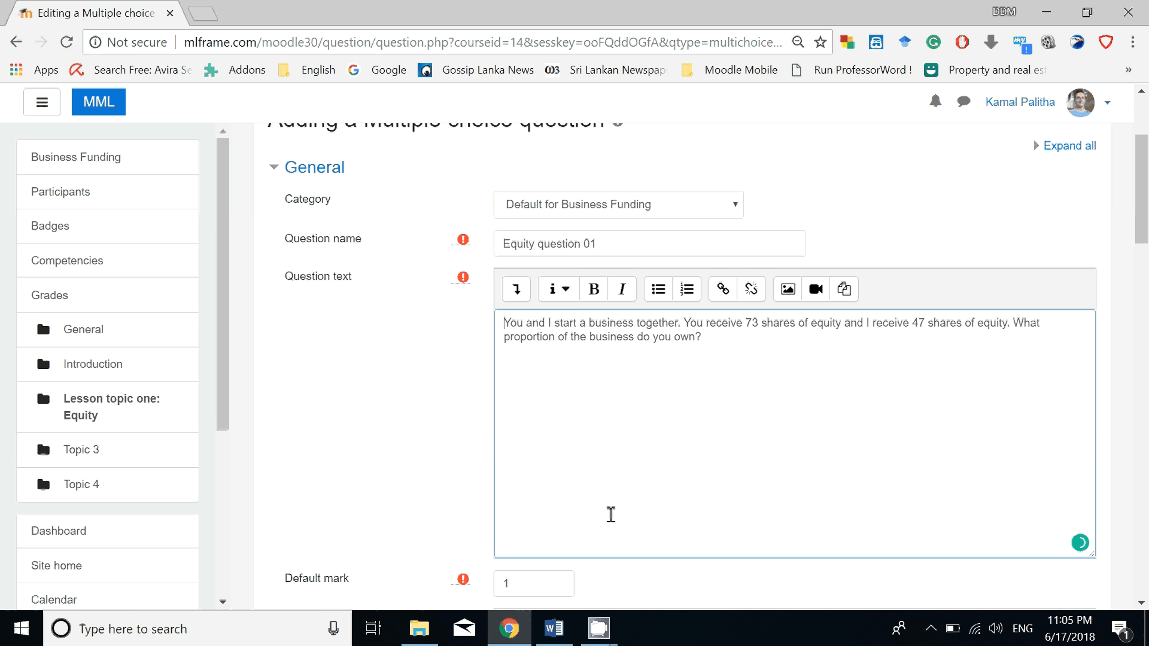
# Keep the default mark of 1 and One answer only, and set the choice numbering to A., B., C., ...
pyautogui.scroll(-3, 611, 515)
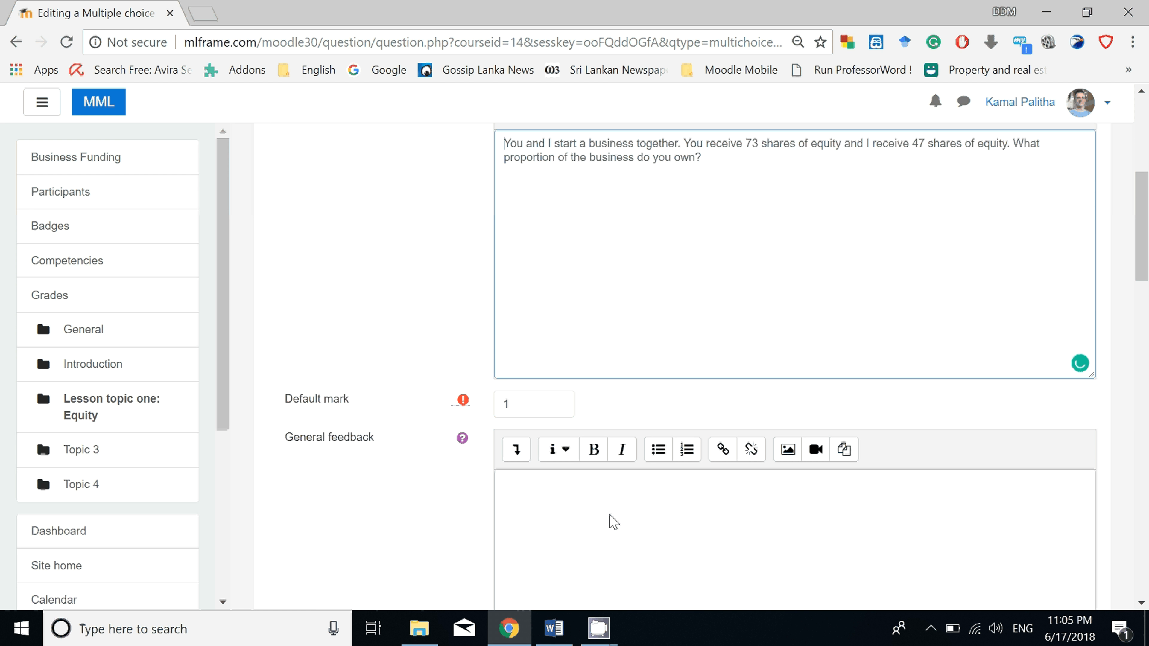
pyautogui.click(536, 404)
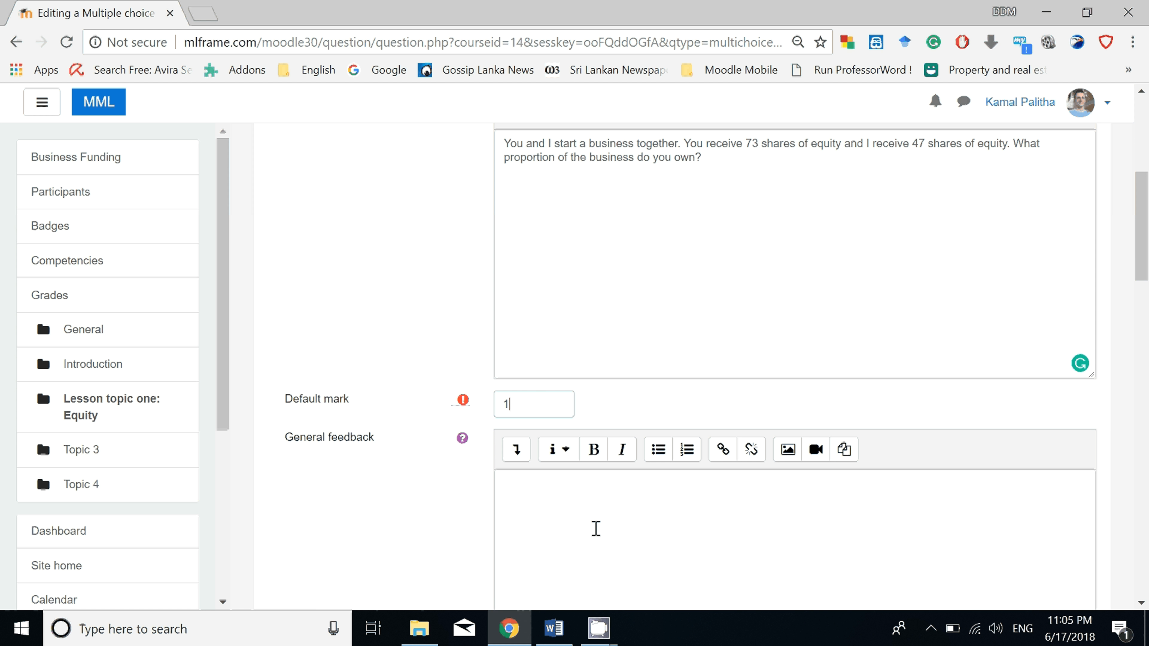
pyautogui.click(596, 528)
pyautogui.scroll(-3, 595, 526)
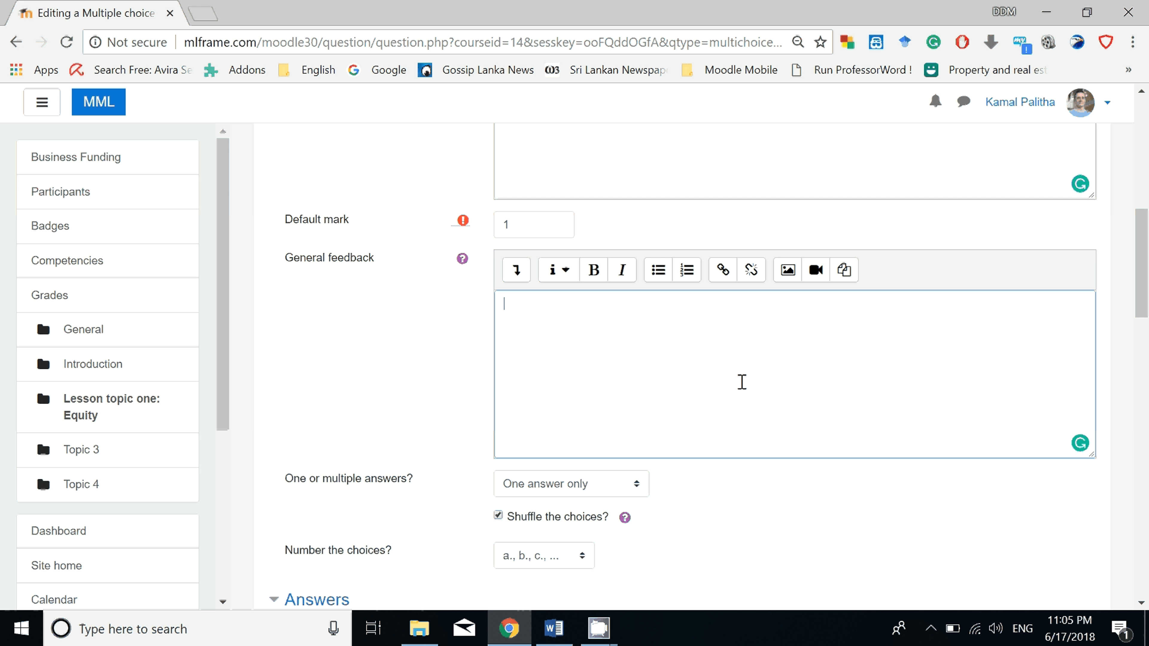
pyautogui.scroll(-2, 741, 366)
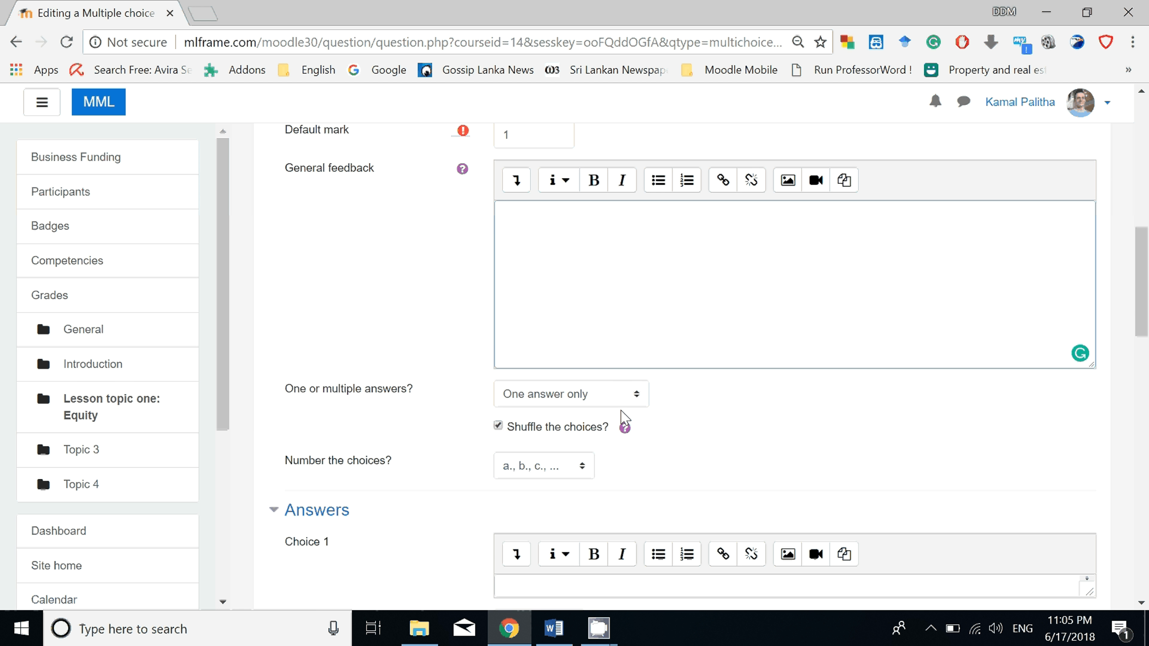
pyautogui.click(605, 397)
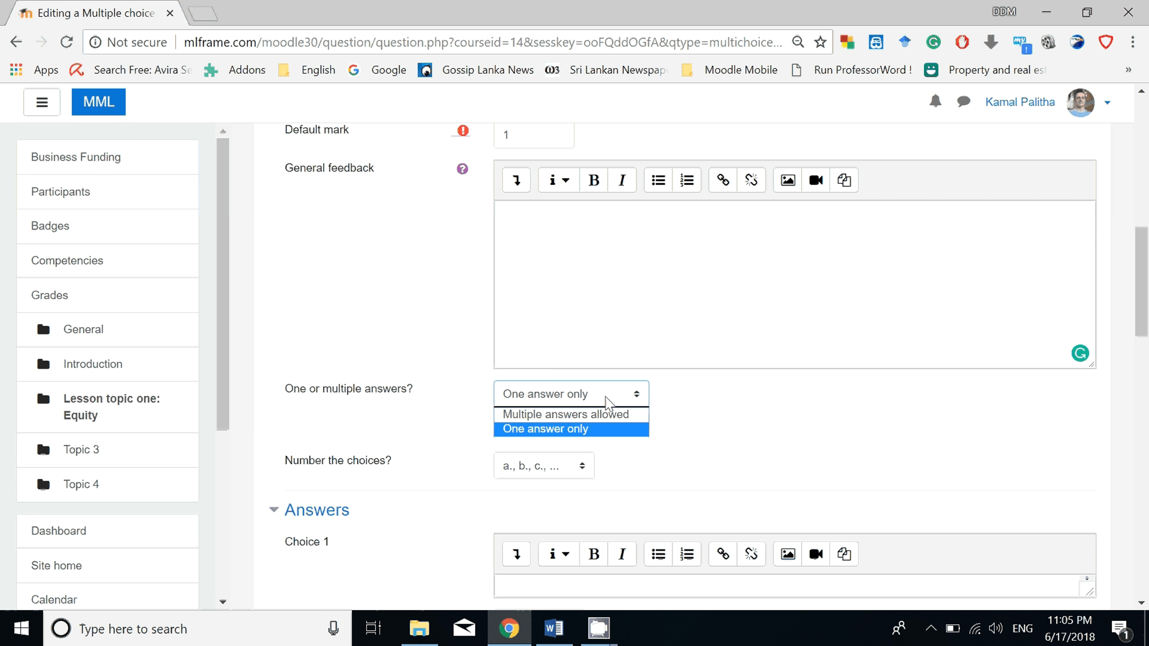
pyautogui.click(607, 430)
pyautogui.scroll(-2, 579, 378)
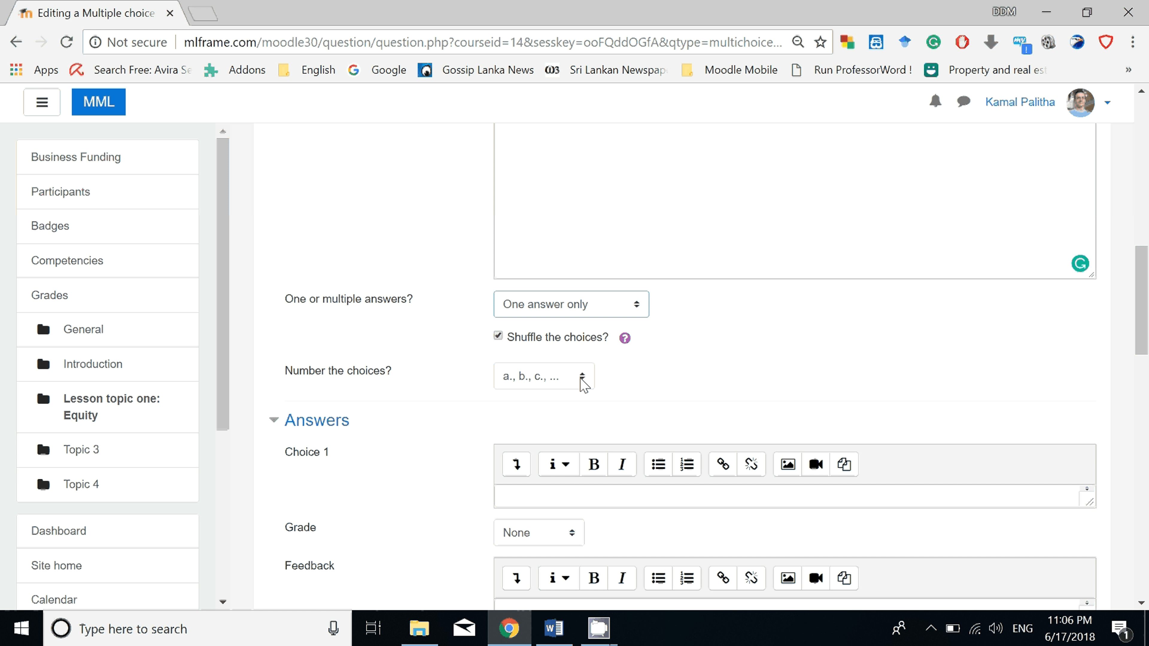
pyautogui.click(582, 379)
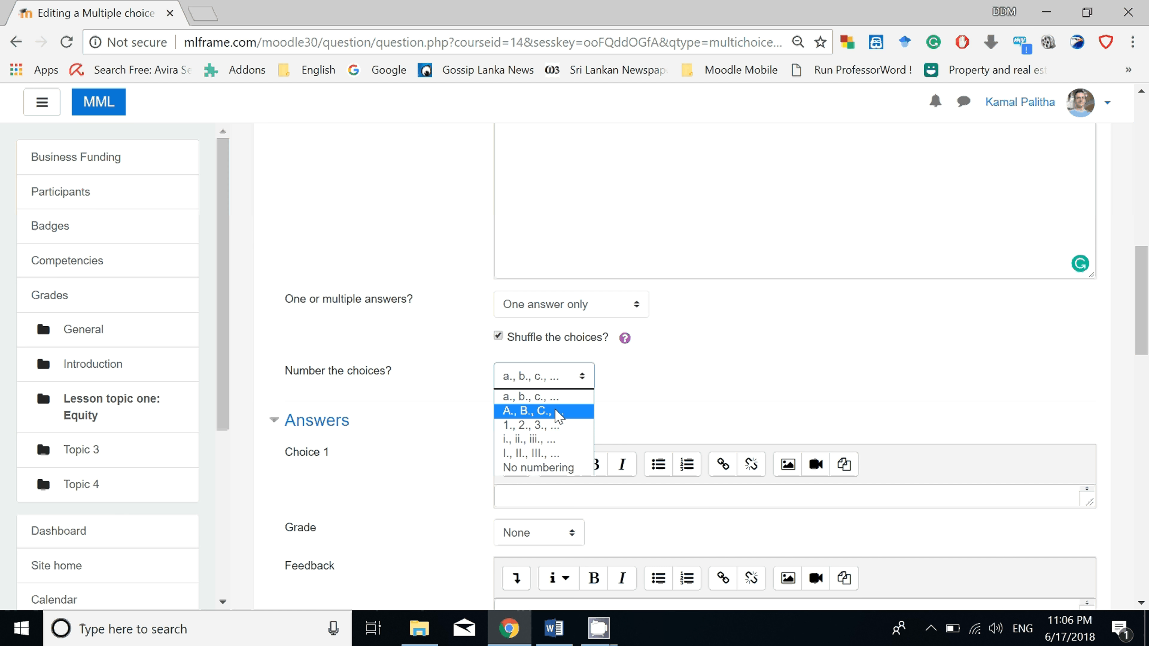
pyautogui.click(558, 415)
# Fill Choice 1 with the first answer of Question 1, 73%, copied from the Word document.
pyautogui.scroll(-4, 571, 362)
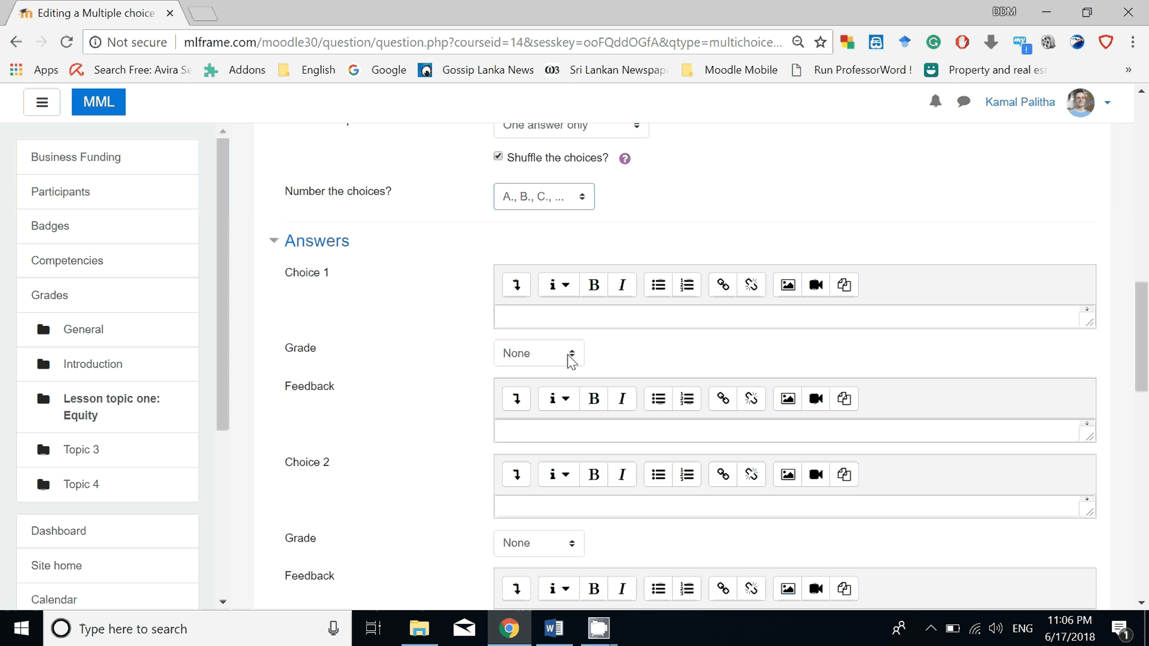
pyautogui.hotkey('alt', 'Tab')
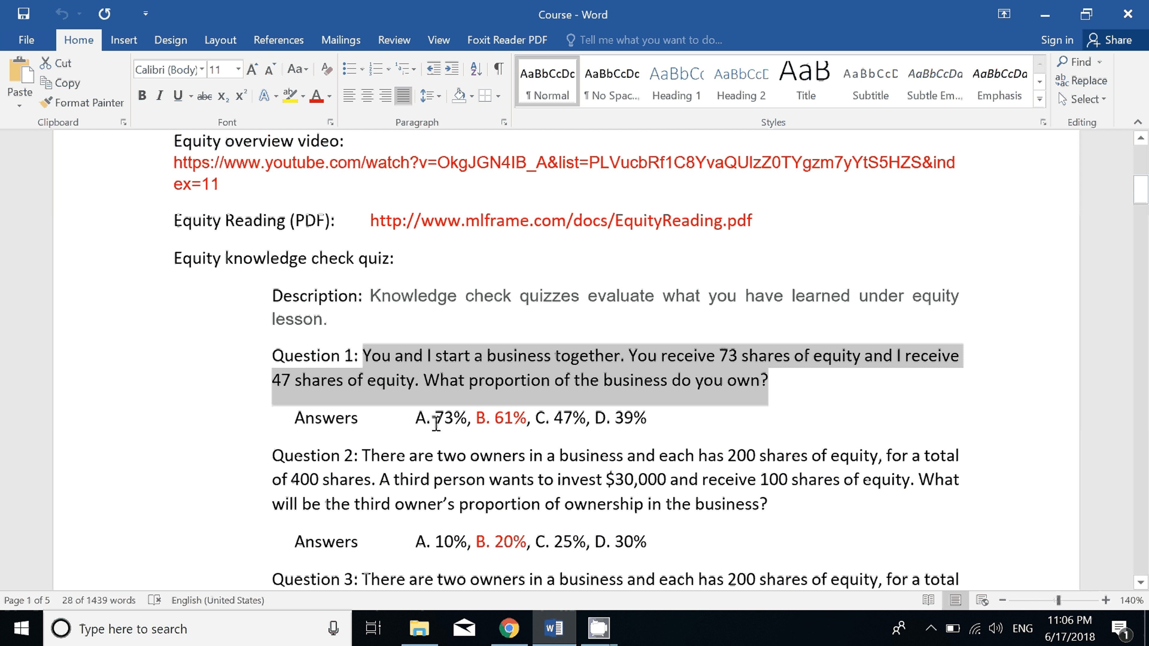
pyautogui.moveTo(436, 420); pyautogui.dragTo(469, 417)
pyautogui.rightClick(459, 423)
pyautogui.click(541, 206)
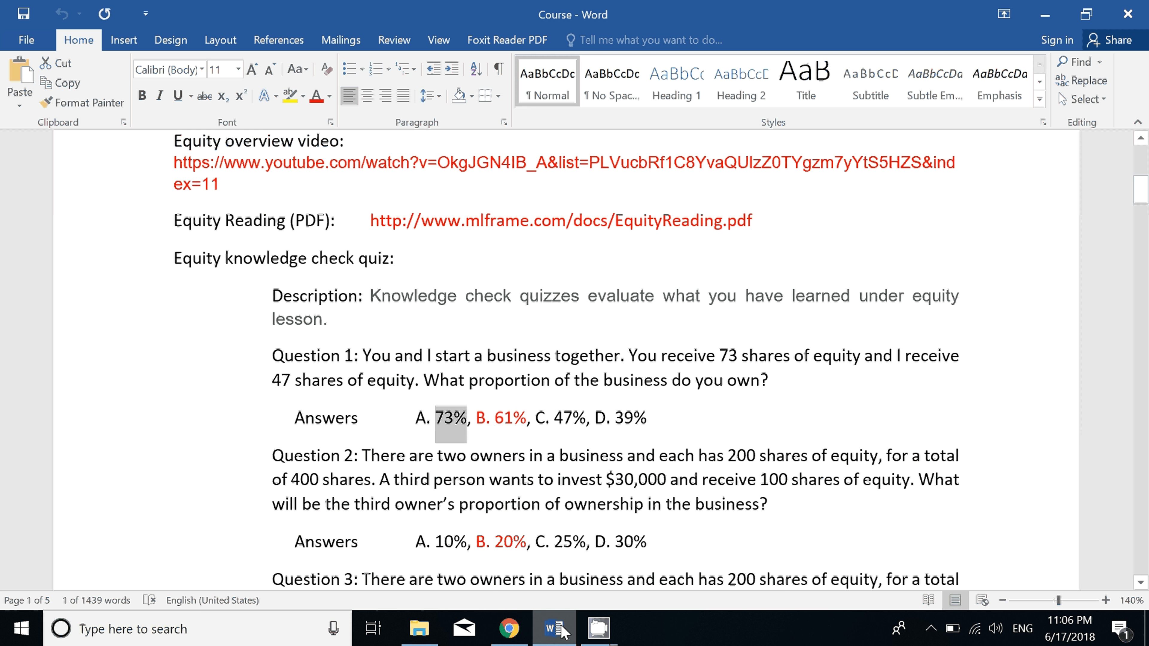
pyautogui.hotkey('alt', 'Tab')
pyautogui.rightClick(542, 318)
pyautogui.click(585, 426)
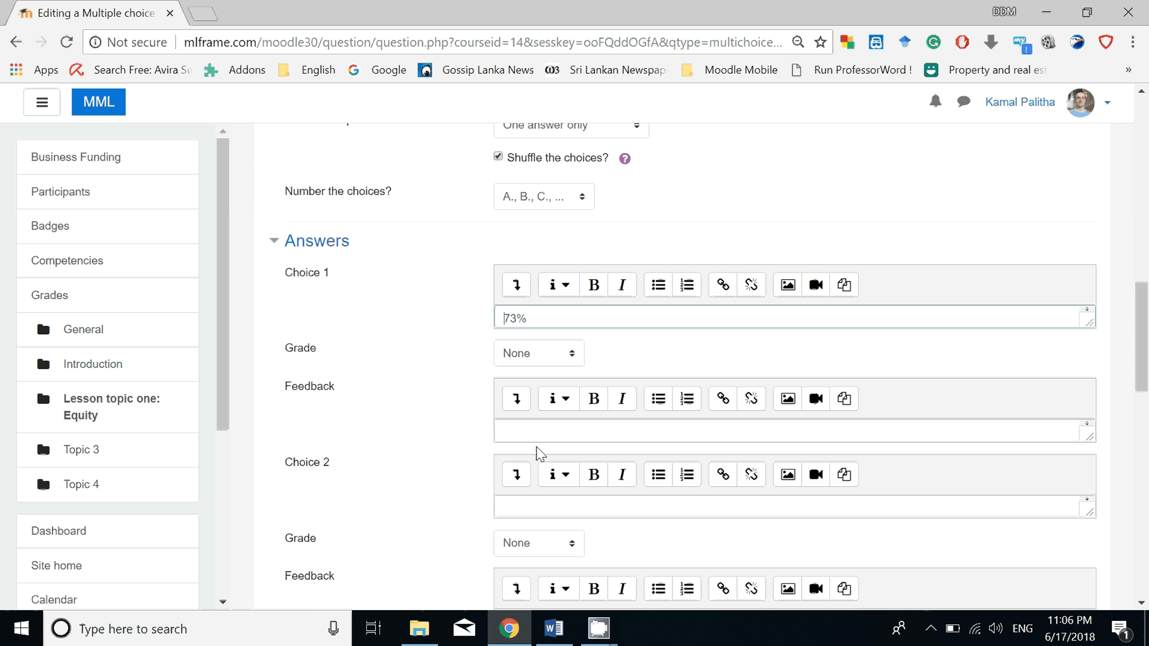
# Fill Choice 2 with the answer 61% copied from the Word document and set its grade to 100%.
pyautogui.click(554, 508)
pyautogui.hotkey('alt', 'Tab')
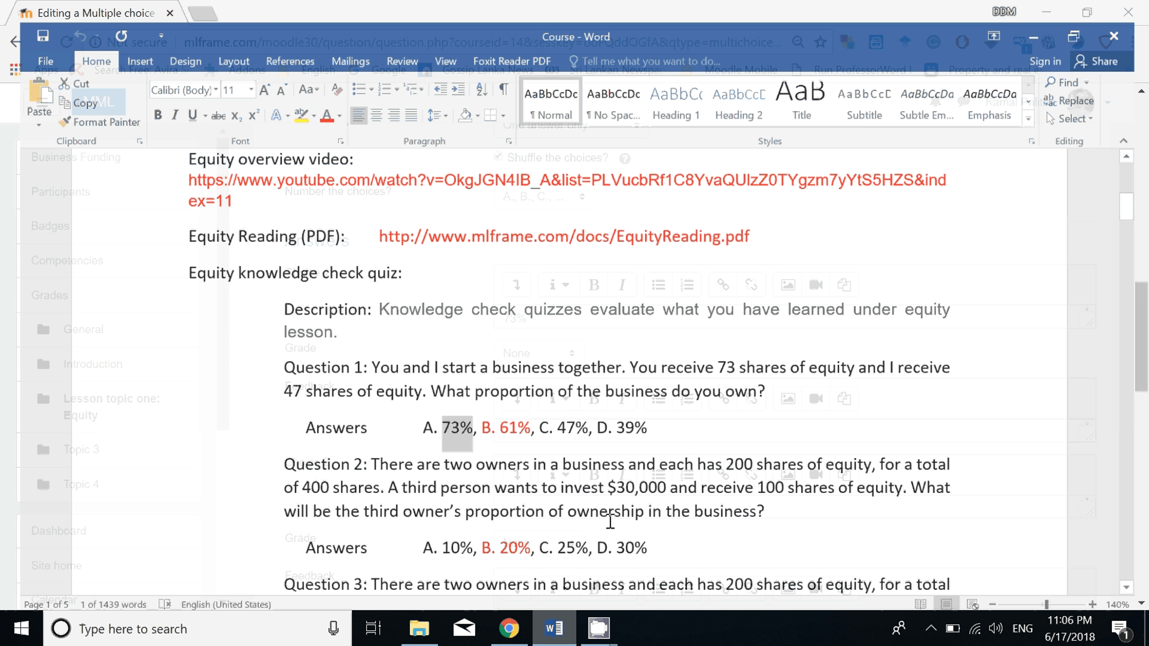
pyautogui.doubleClick(502, 418)
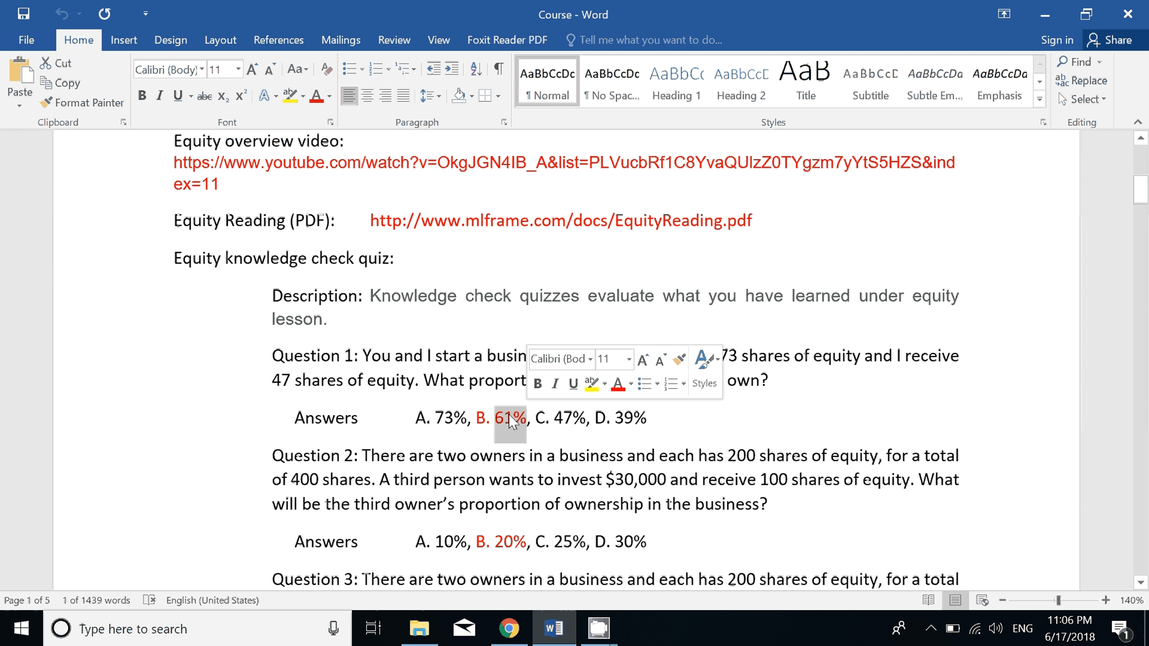
pyautogui.rightClick(510, 421)
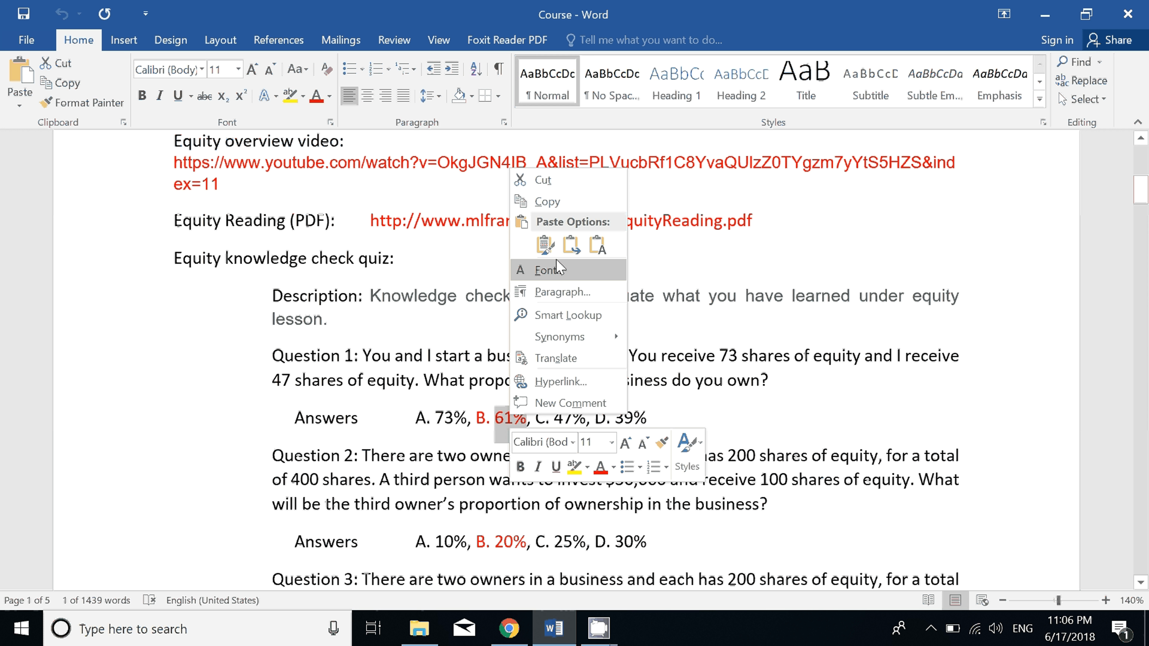
pyautogui.click(547, 201)
pyautogui.hotkey('alt', 'Tab')
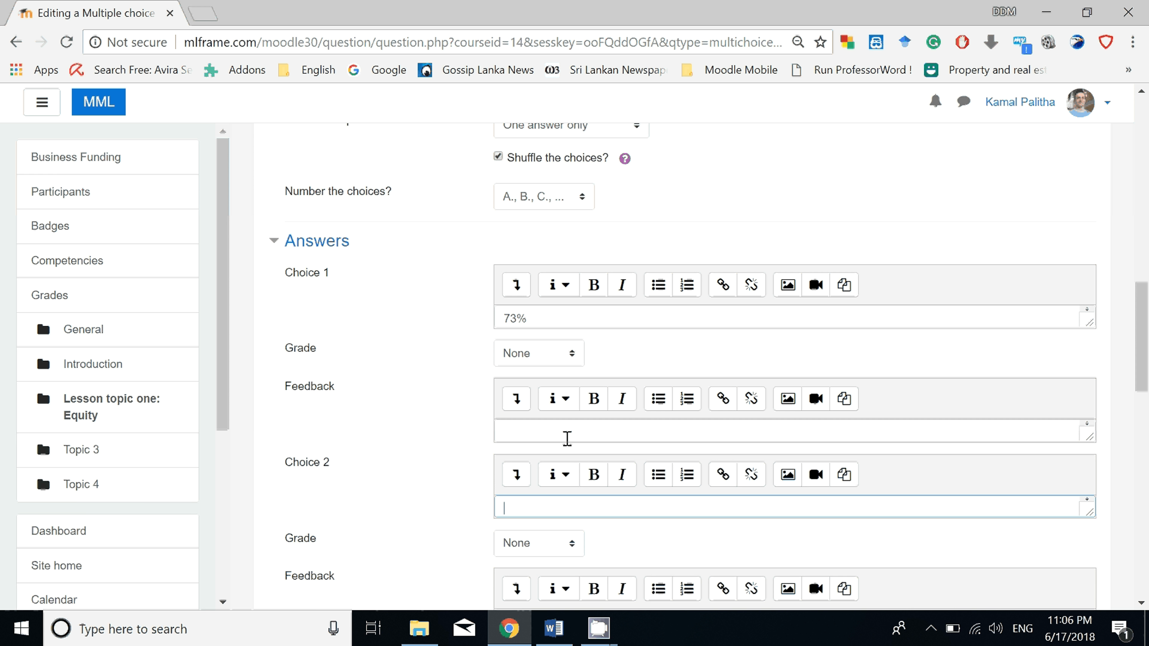
pyautogui.rightClick(552, 506)
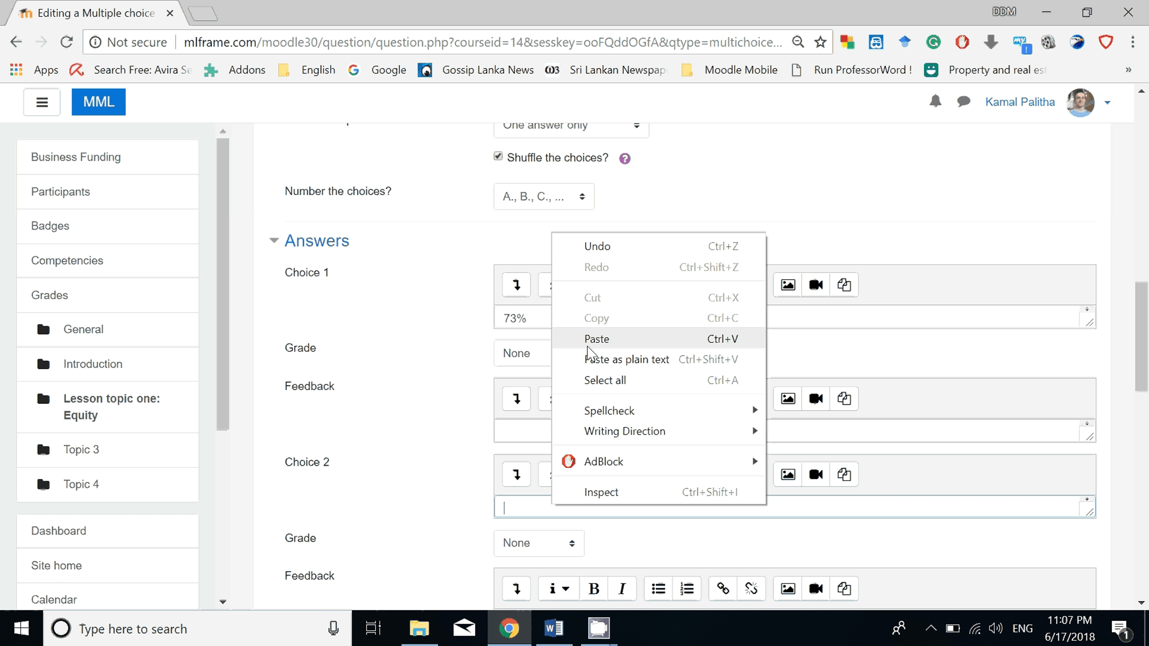
pyautogui.click(596, 339)
pyautogui.click(539, 543)
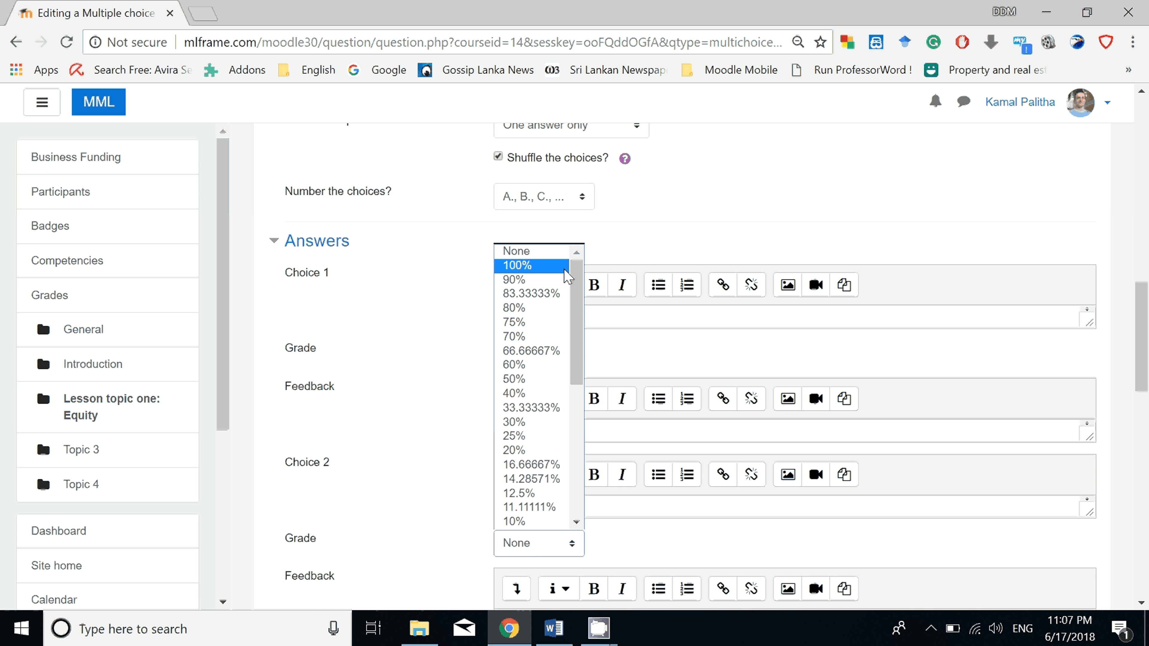
pyautogui.click(527, 265)
# Fill Choice 3 with the third answer of Question 1, 47%, copied from the Word document.
pyautogui.scroll(-4, 549, 335)
pyautogui.click(537, 357)
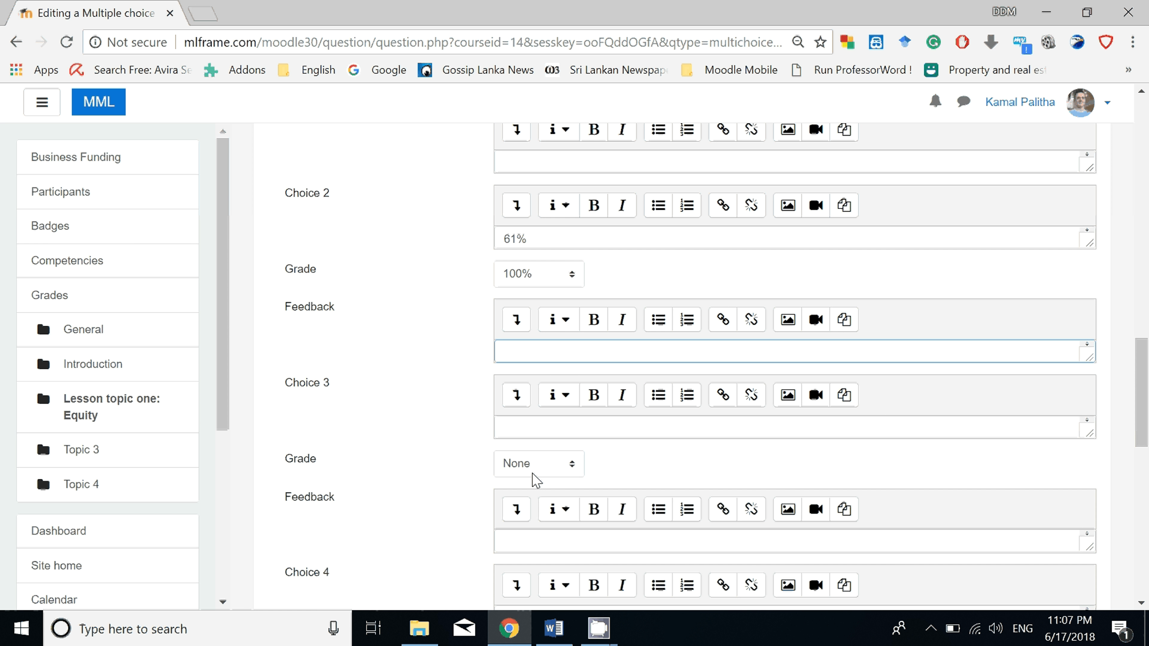
pyautogui.click(534, 428)
pyautogui.moveTo(616, 643)
pyautogui.click(553, 628)
pyautogui.moveTo(556, 300); pyautogui.dragTo(577, 305)
pyautogui.rightClick(580, 310)
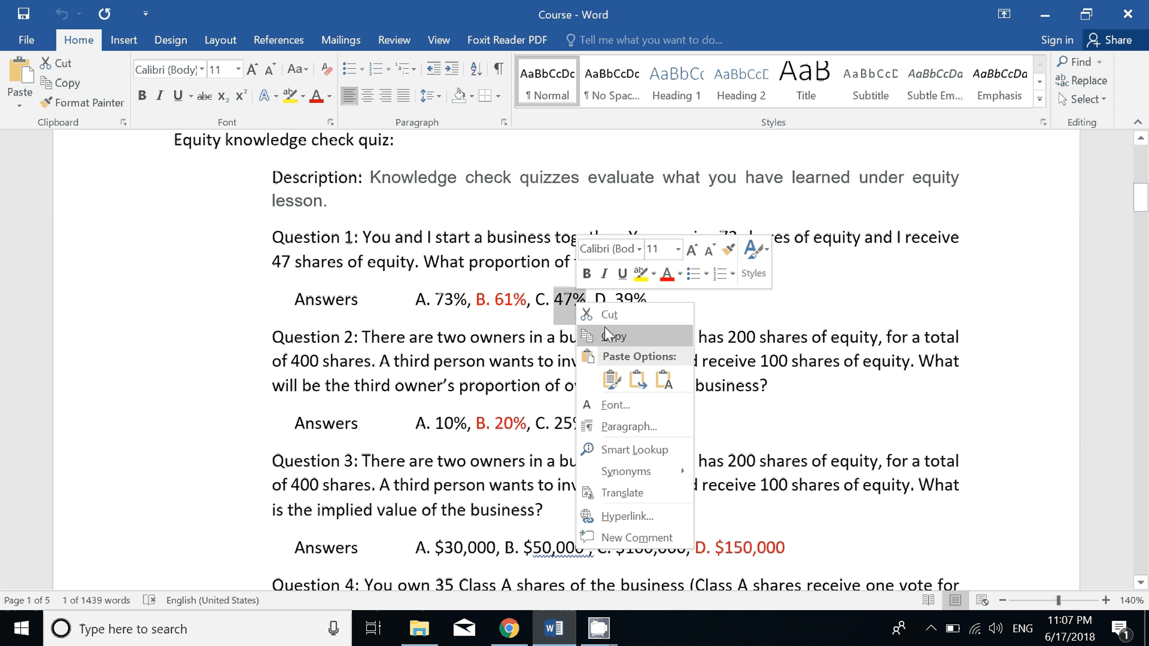
pyautogui.click(602, 337)
pyautogui.click(548, 617)
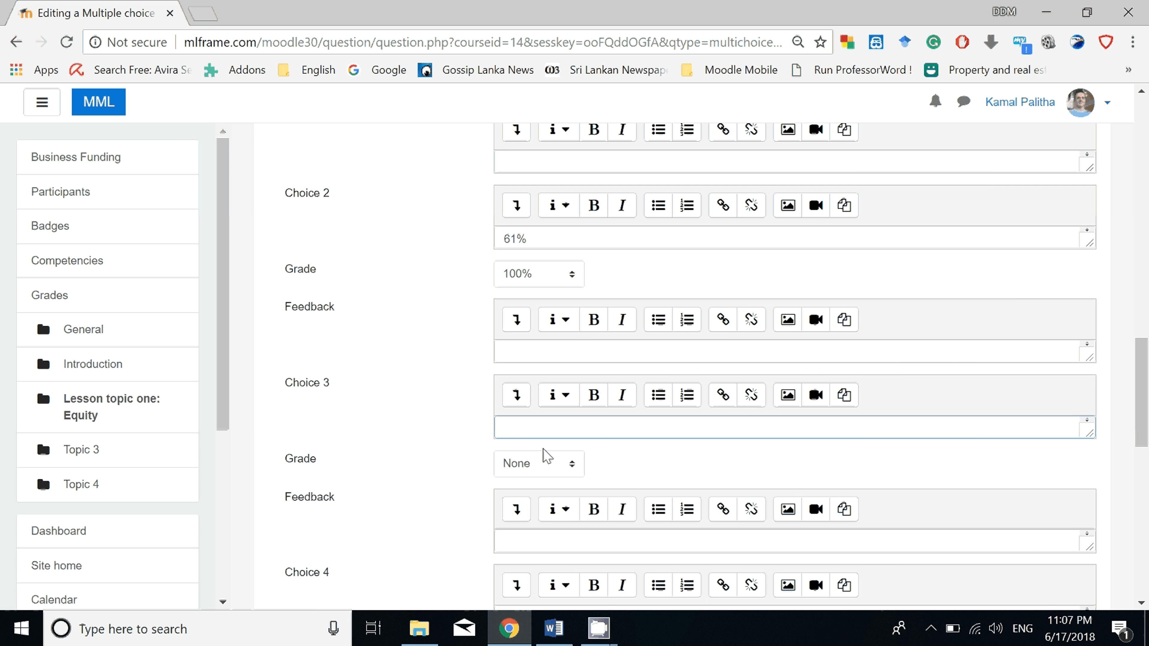
pyautogui.rightClick(544, 437)
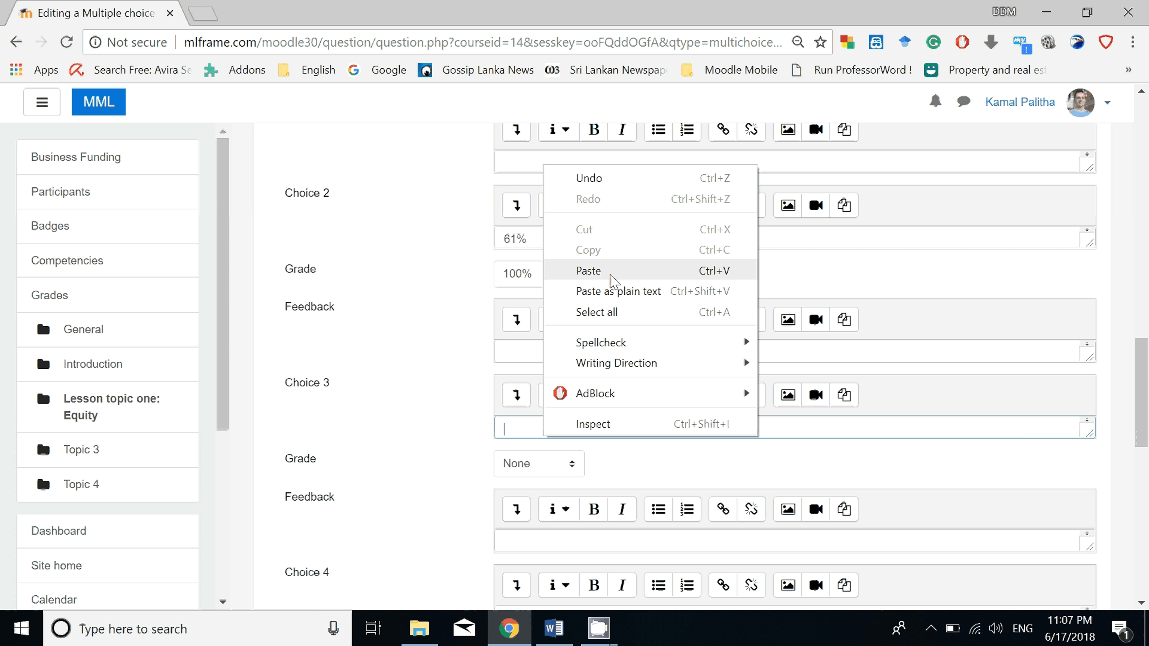
pyautogui.click(583, 267)
# Fill Choice 4 with the last answer of Question 1, 39%, copied from the Word document.
pyautogui.scroll(-2, 606, 525)
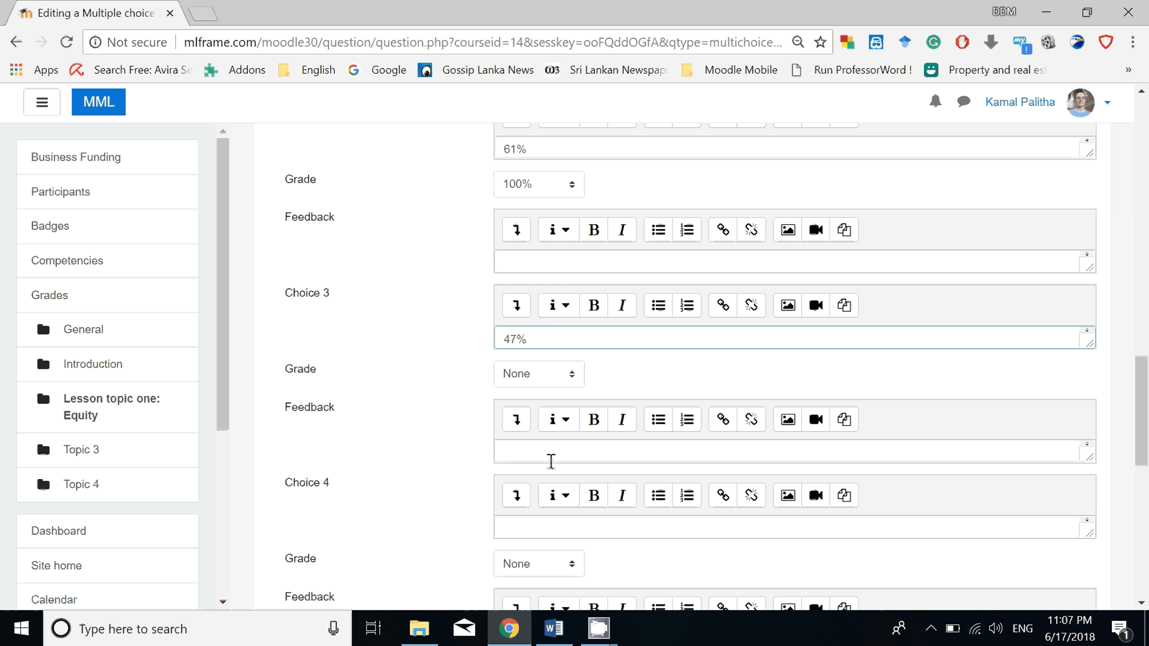
pyautogui.click(554, 628)
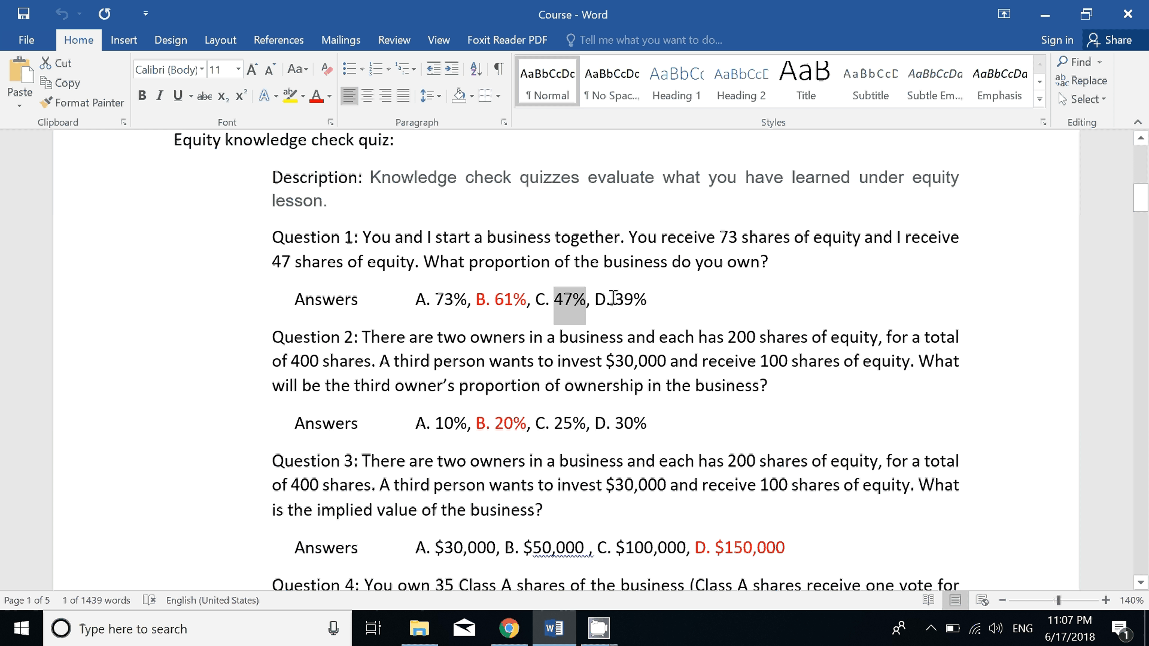
pyautogui.doubleClick(626, 298)
pyautogui.rightClick(641, 297)
pyautogui.click(678, 330)
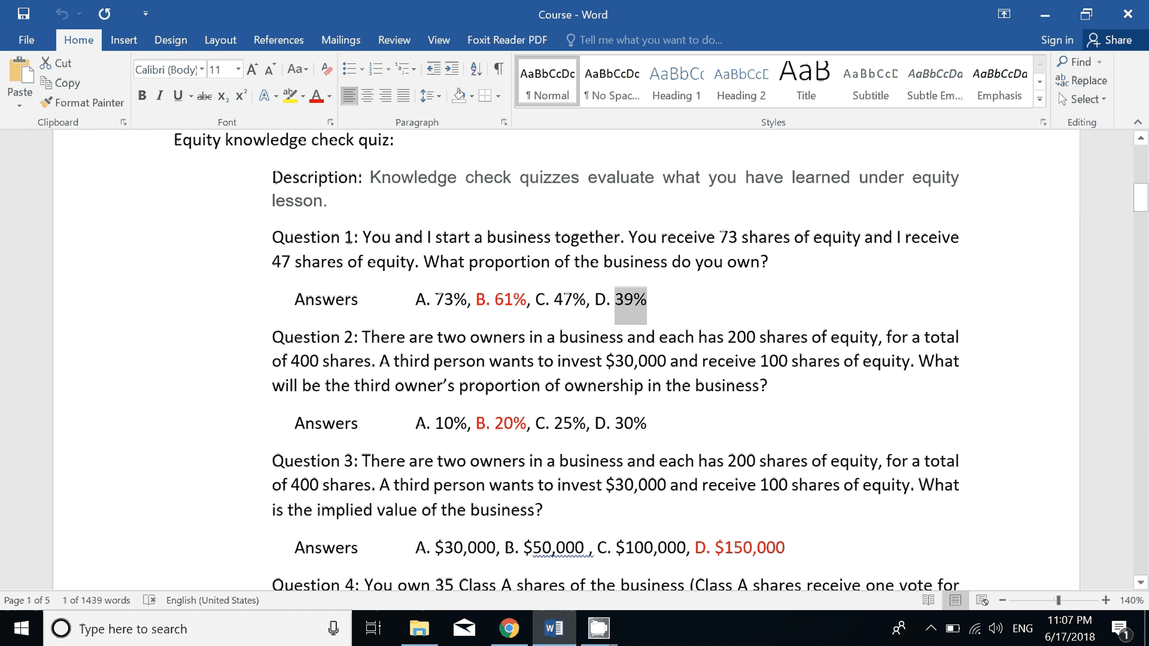
pyautogui.click(559, 626)
pyautogui.click(543, 526)
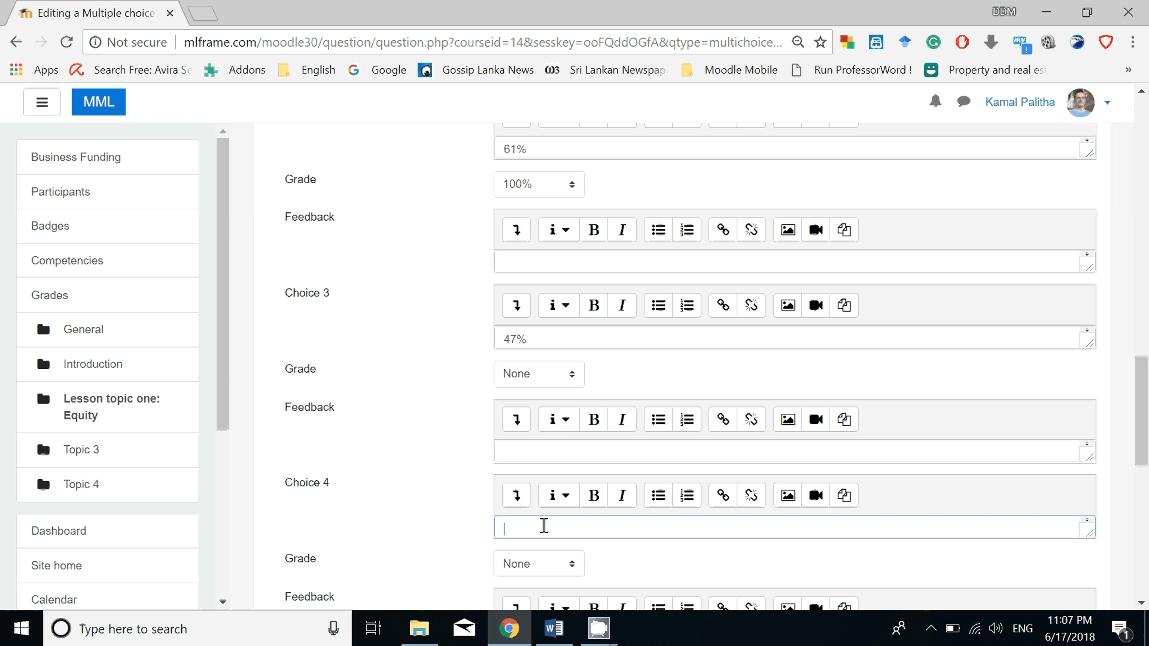
pyautogui.rightClick(544, 526)
pyautogui.click(561, 357)
# Check the remaining question settings below Choice 4, then save the question to the quiz.
pyautogui.scroll(-3, 587, 538)
pyautogui.scroll(2, 390, 580)
pyautogui.scroll(-4, 437, 561)
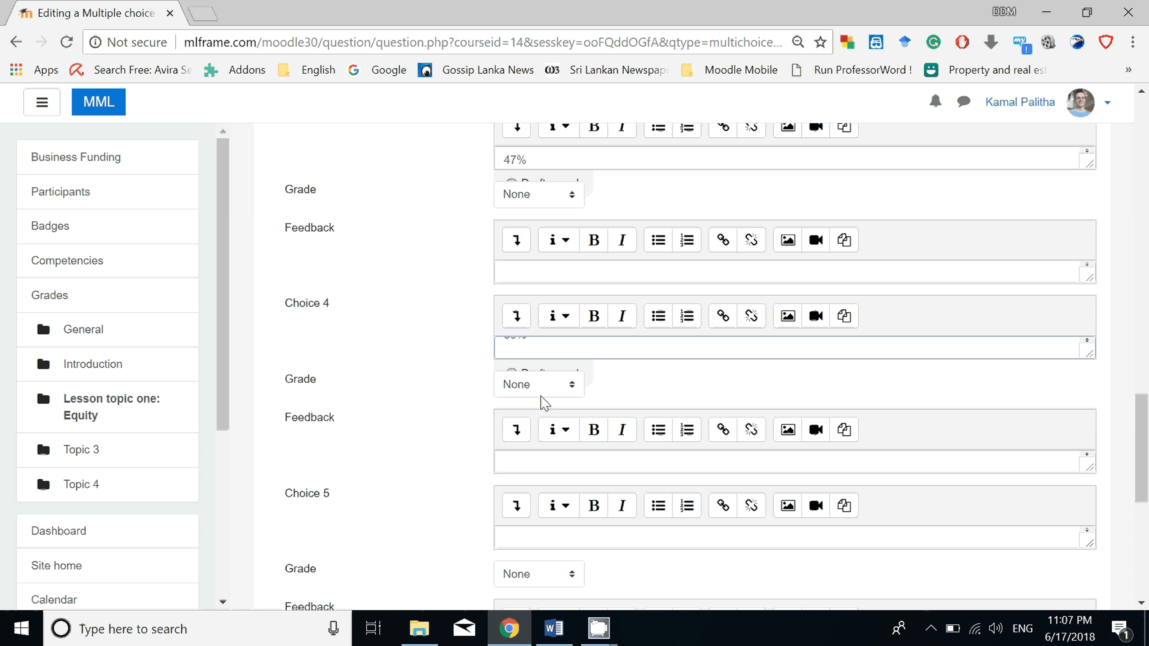
pyautogui.scroll(-8, 321, 421)
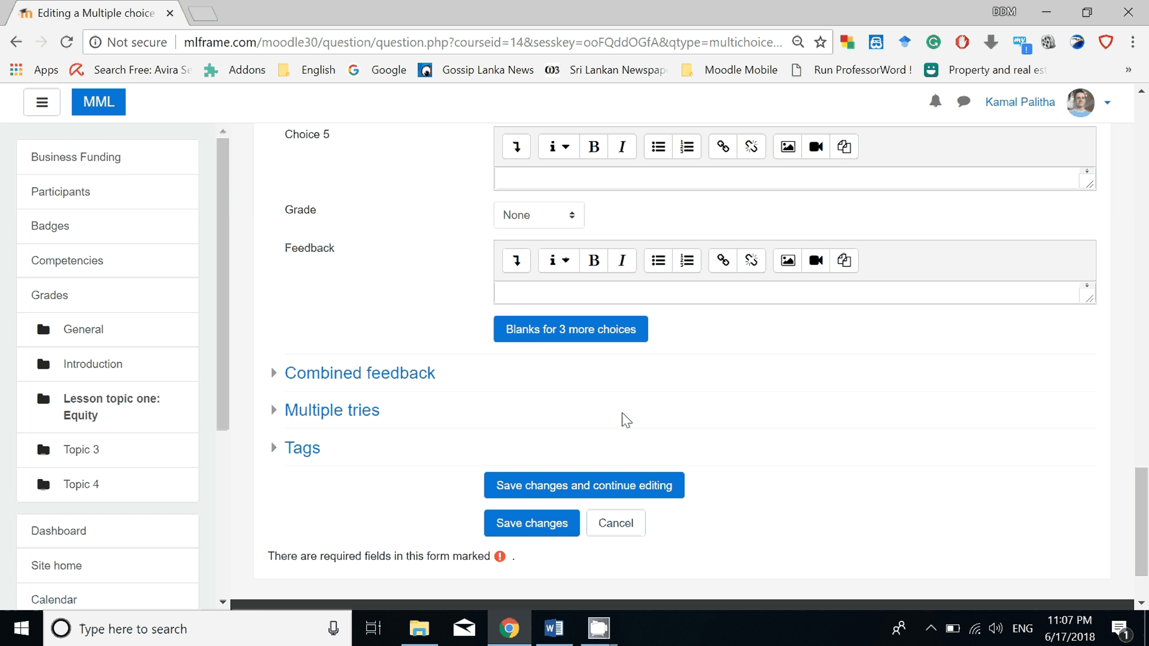
pyautogui.scroll(-2, 584, 428)
pyautogui.click(542, 437)
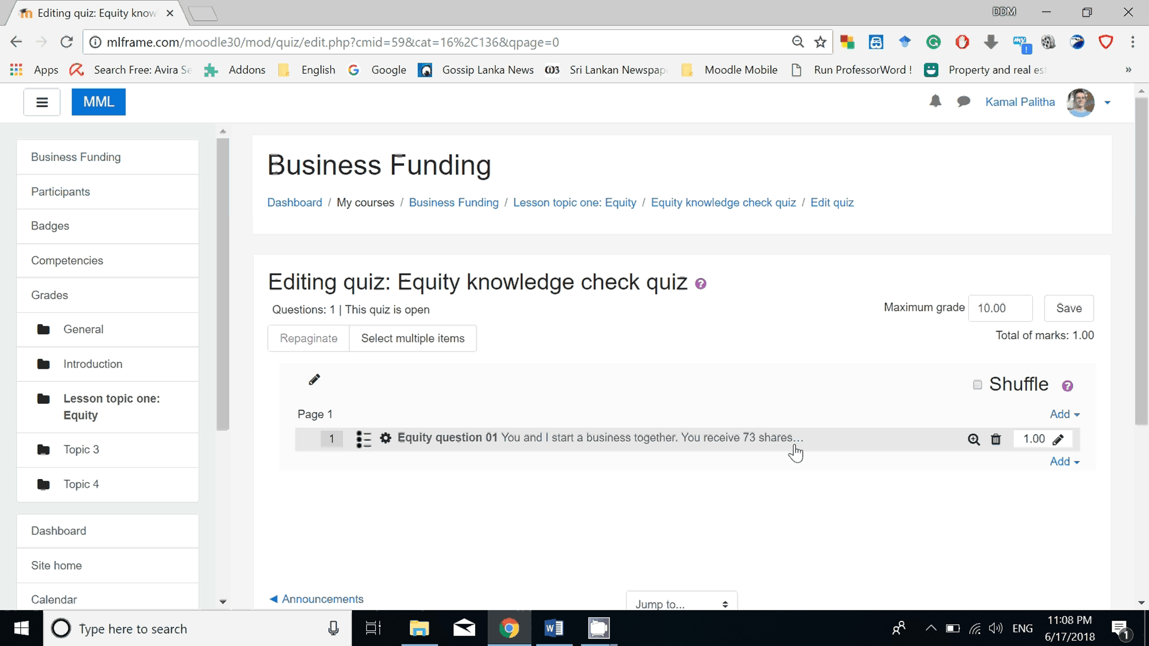
# Preview Equity question 01, review its answer choices and attempt options, then close the preview.
pyautogui.click(972, 440)
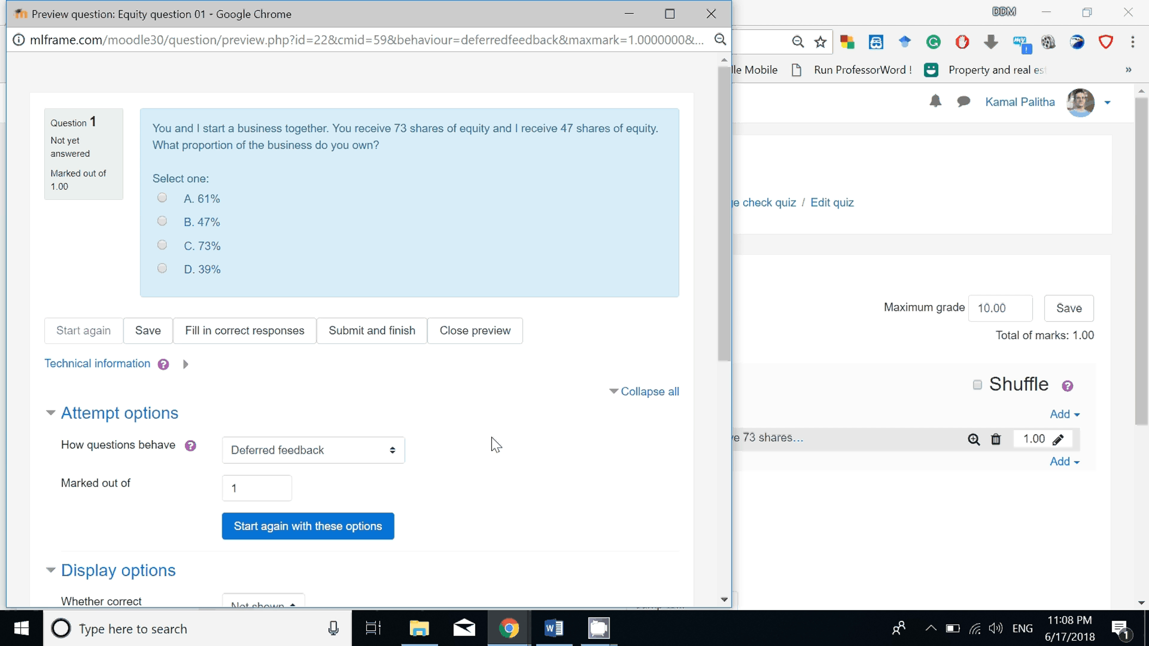
pyautogui.scroll(-4, 506, 459)
pyautogui.scroll(4, 506, 458)
pyautogui.scroll(-1, 503, 460)
pyautogui.scroll(1, 502, 460)
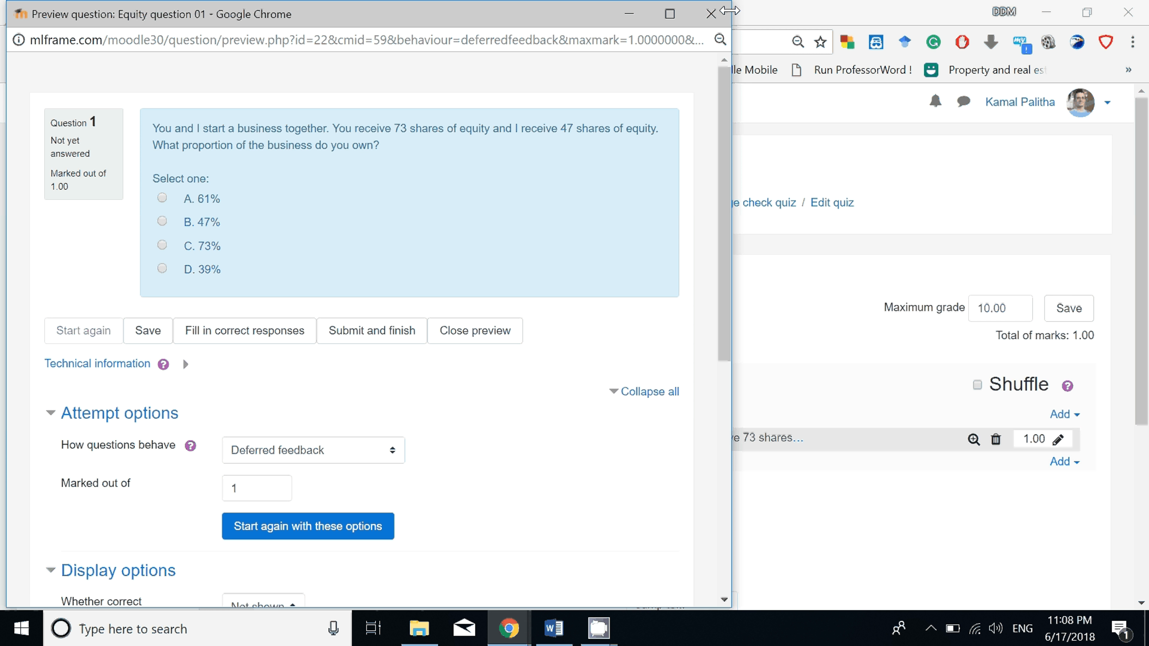
pyautogui.click(710, 15)
# Add a new Multiple choice question to the quiz after Equity question 01.
pyautogui.scroll(-2, 985, 530)
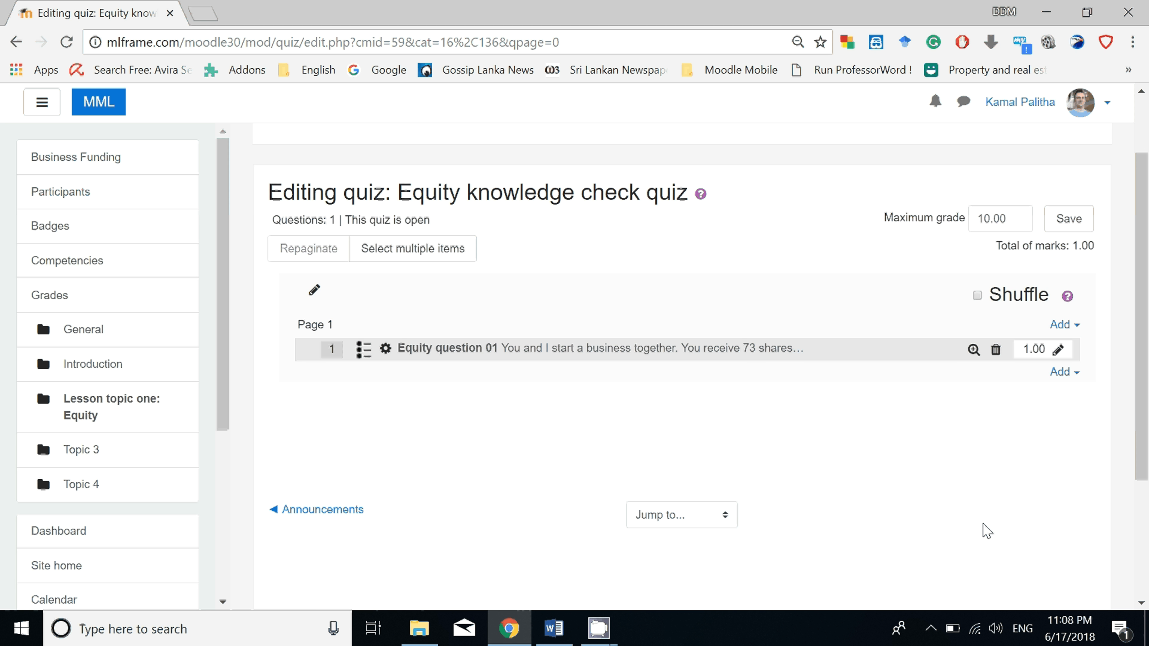
pyautogui.click(1078, 376)
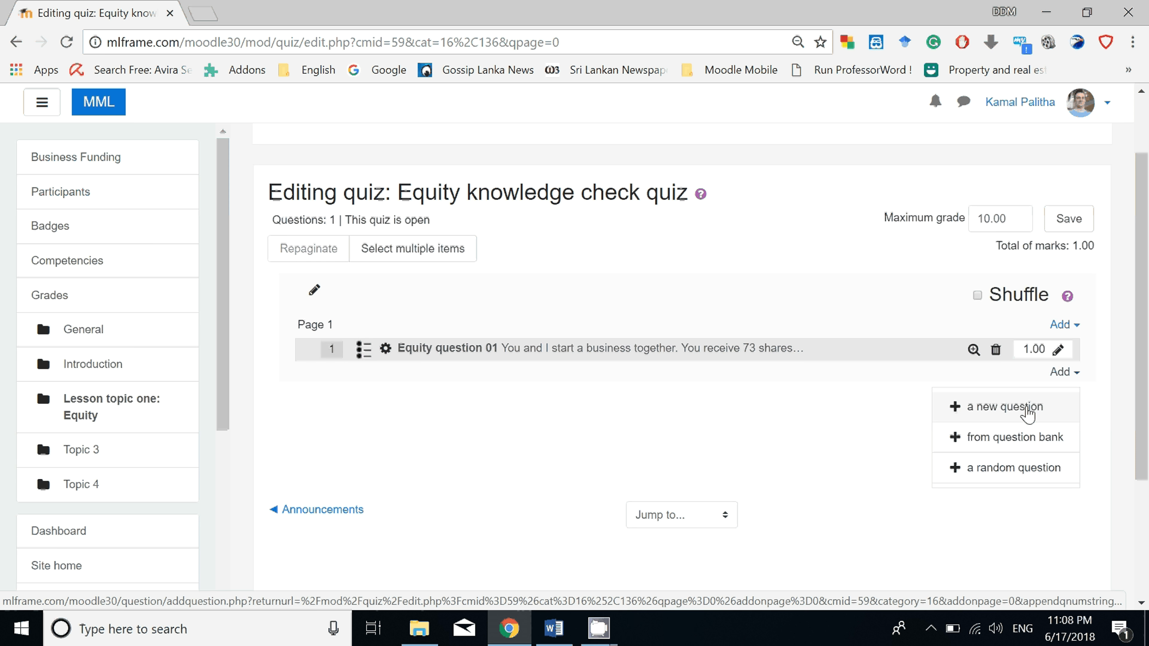
pyautogui.moveTo(1028, 413)
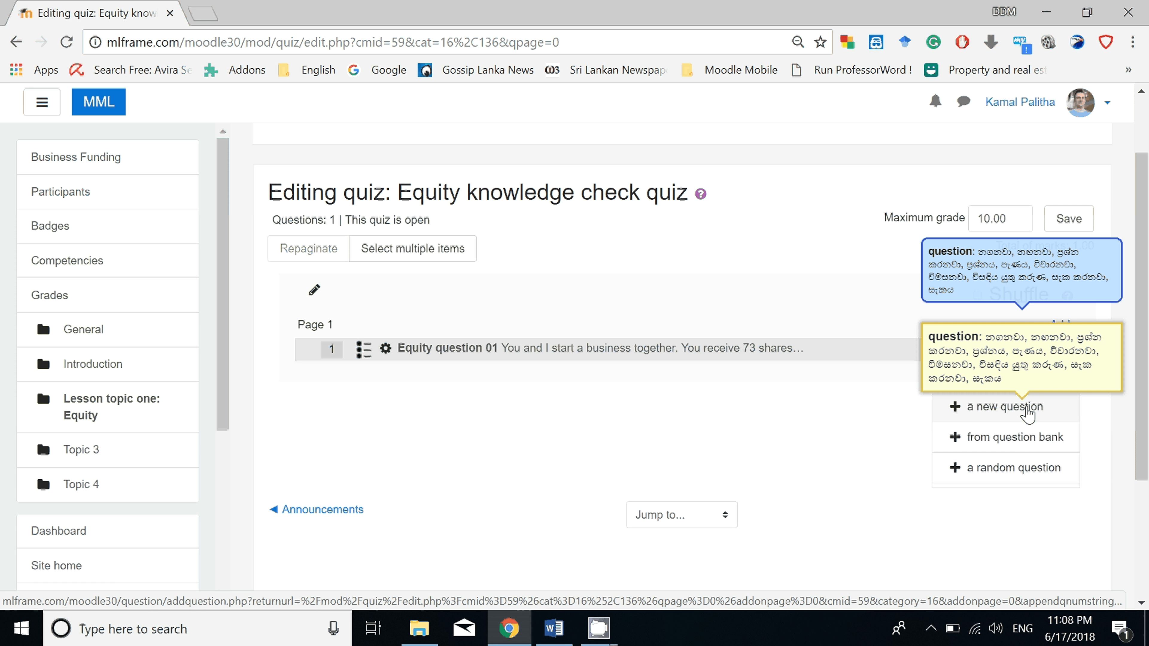
pyautogui.click(1028, 407)
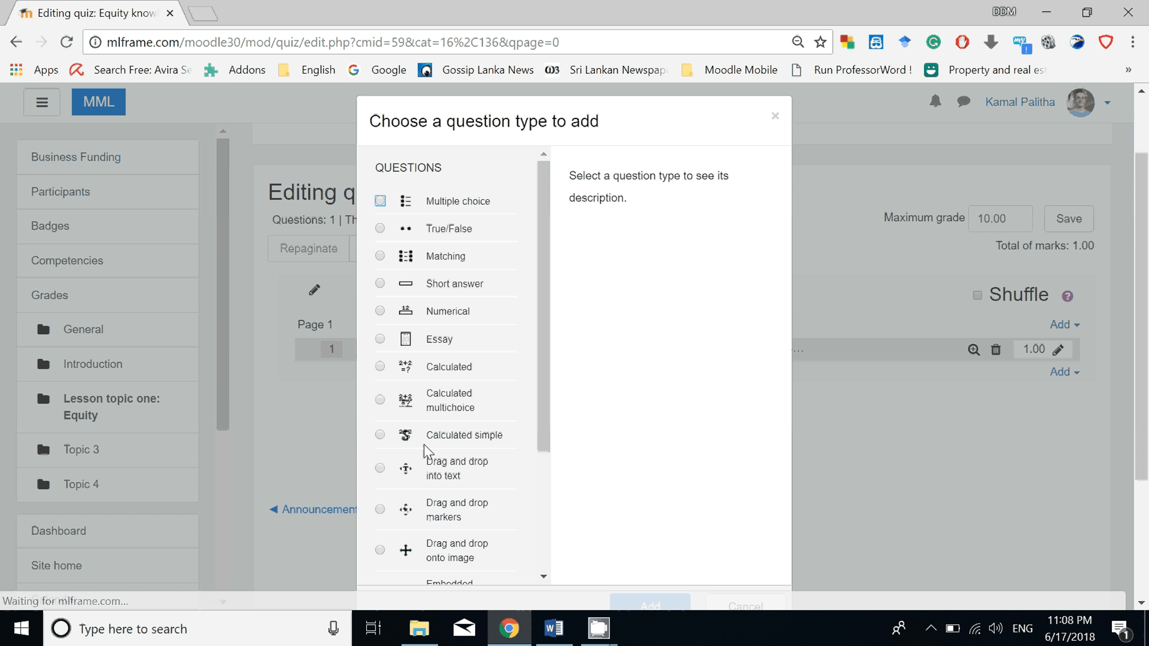
pyautogui.click(381, 201)
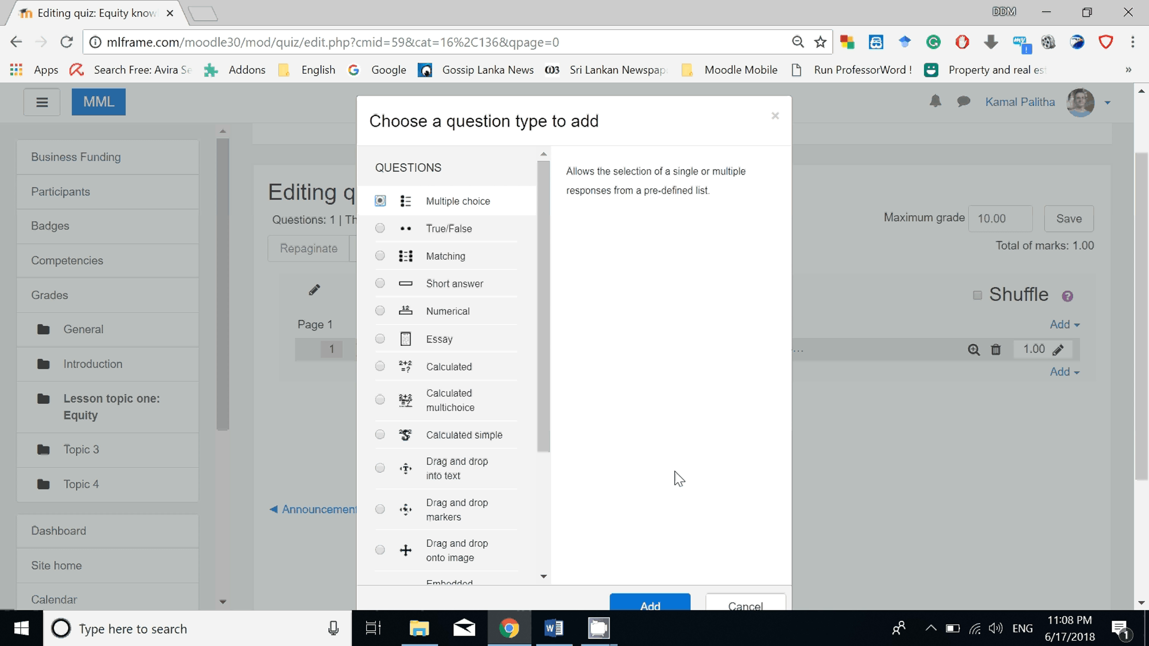
pyautogui.scroll(-4, 678, 479)
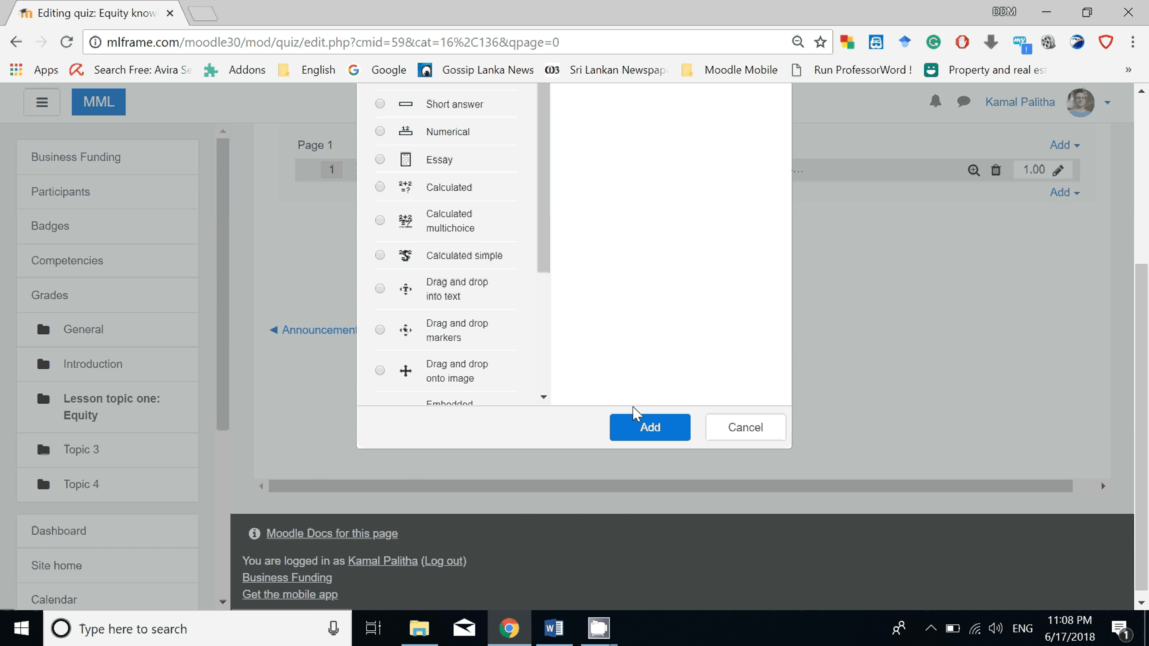
pyautogui.click(643, 423)
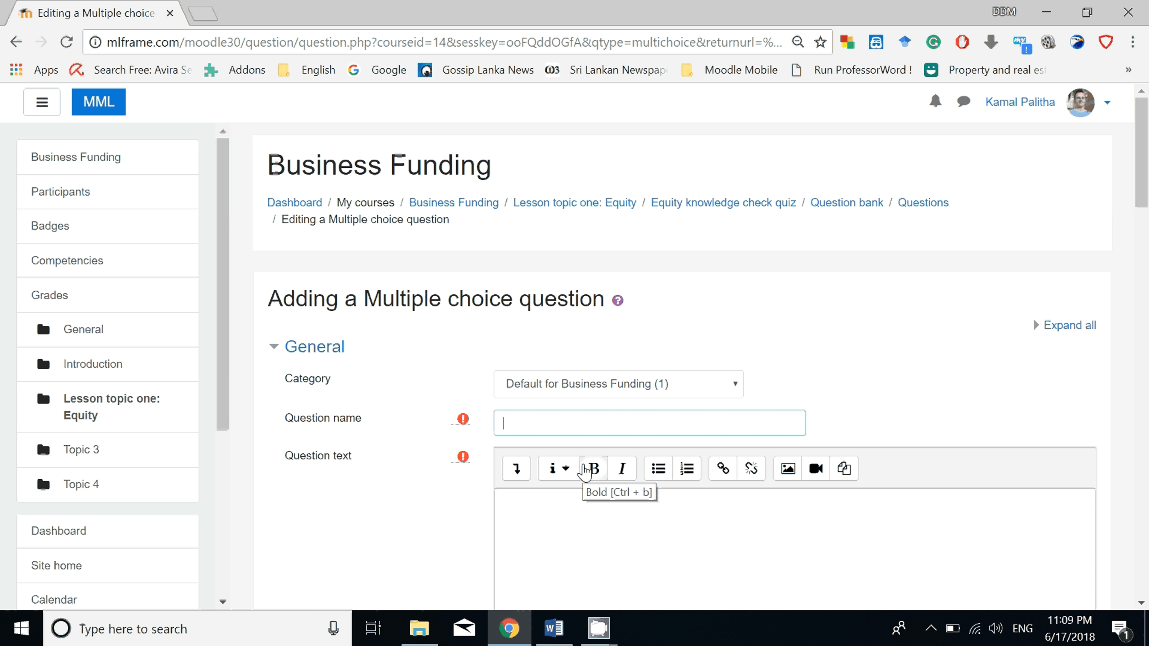
# Name the new multiple choice question Equity question 02.
pyautogui.write('Equity q')
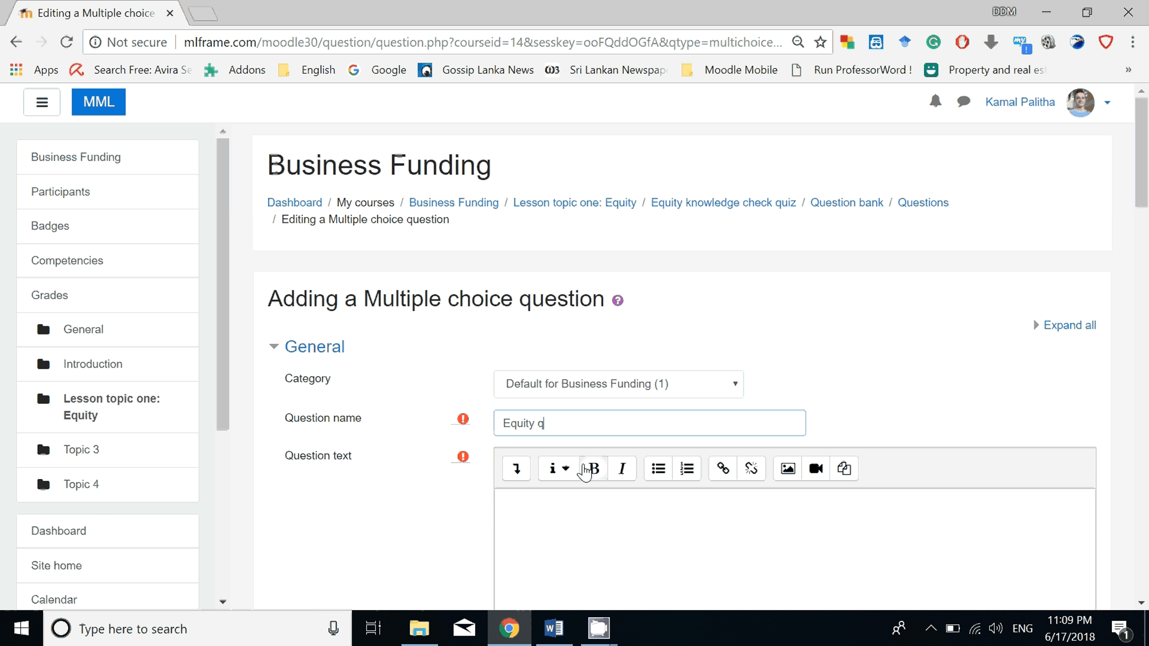
pyautogui.write('uestion ')
pyautogui.write('2')
# Copy the text of Question 2 about the third owner's proportion of ownership from the Word document into the question text.
pyautogui.hotkey('alt', 'Tab')
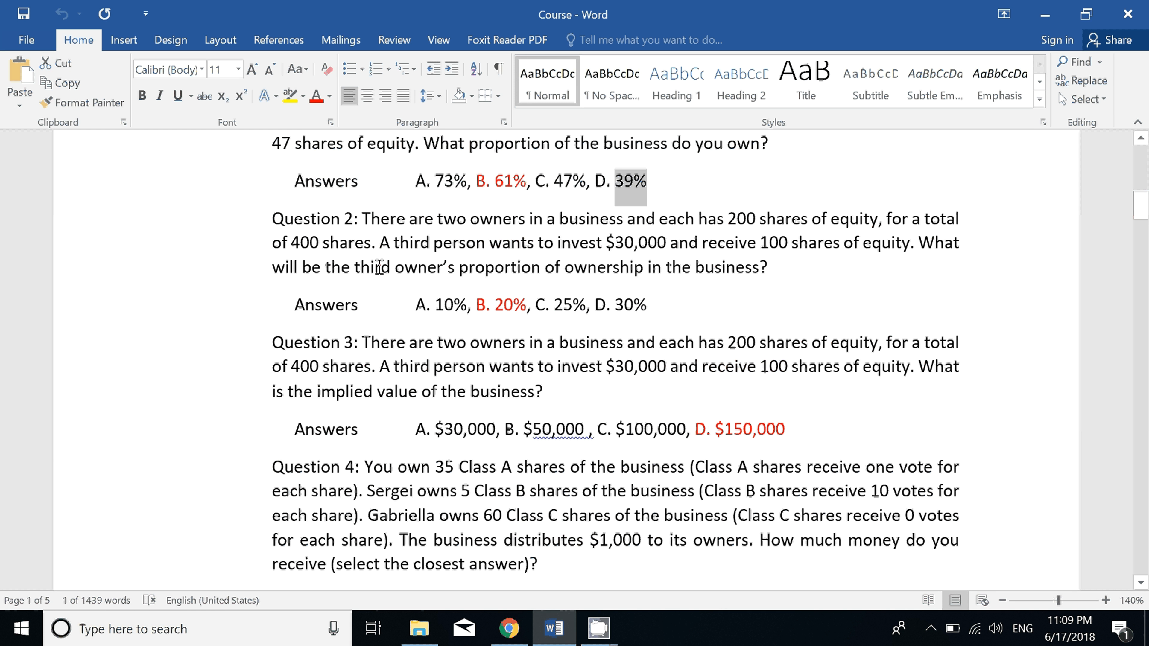
pyautogui.moveTo(364, 219); pyautogui.dragTo(770, 269)
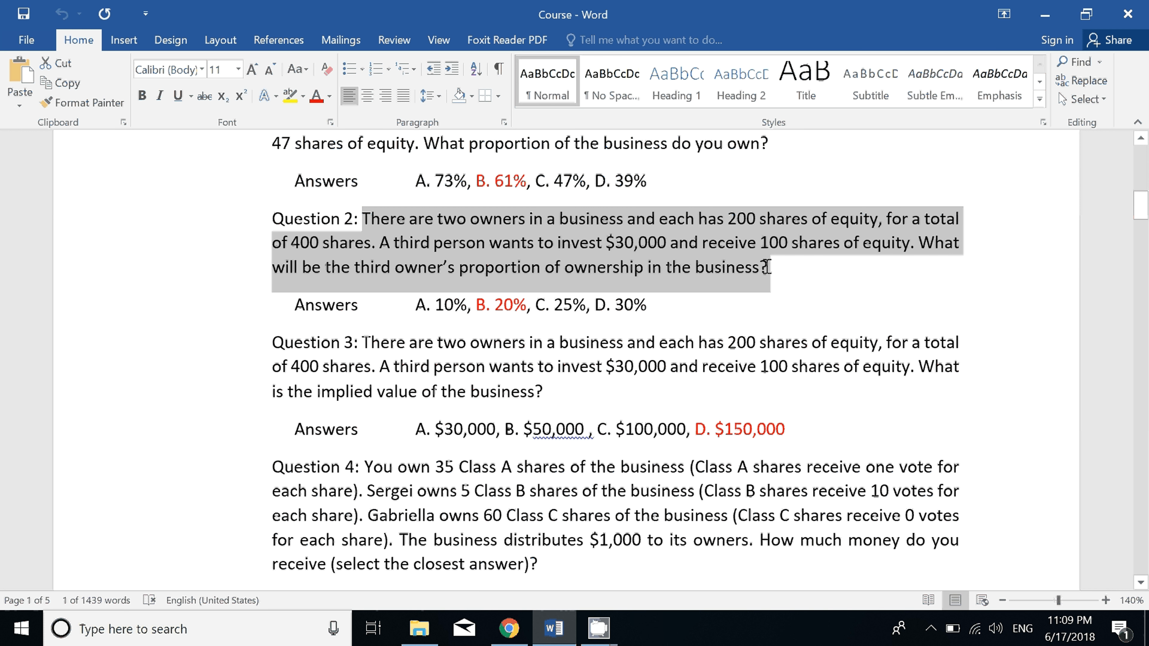
pyautogui.rightClick(736, 279)
pyautogui.click(772, 308)
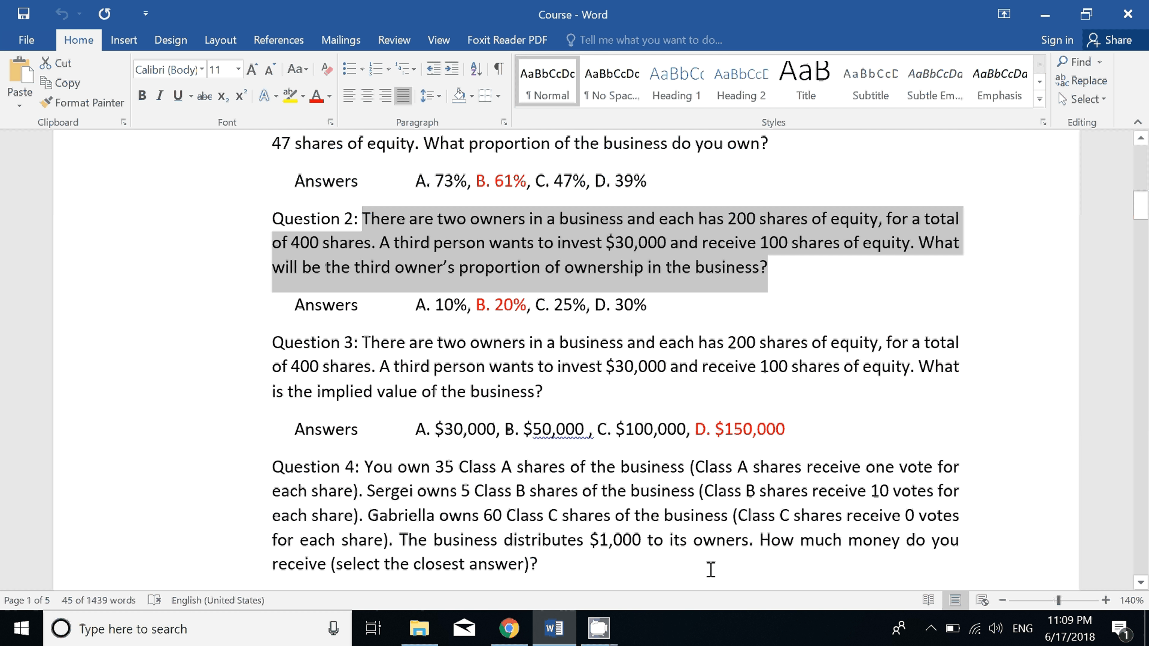
pyautogui.click(544, 638)
pyautogui.rightClick(547, 357)
pyautogui.click(592, 185)
# Set the question to one answer only and number its choices A., B., C.
pyautogui.scroll(-10, 599, 499)
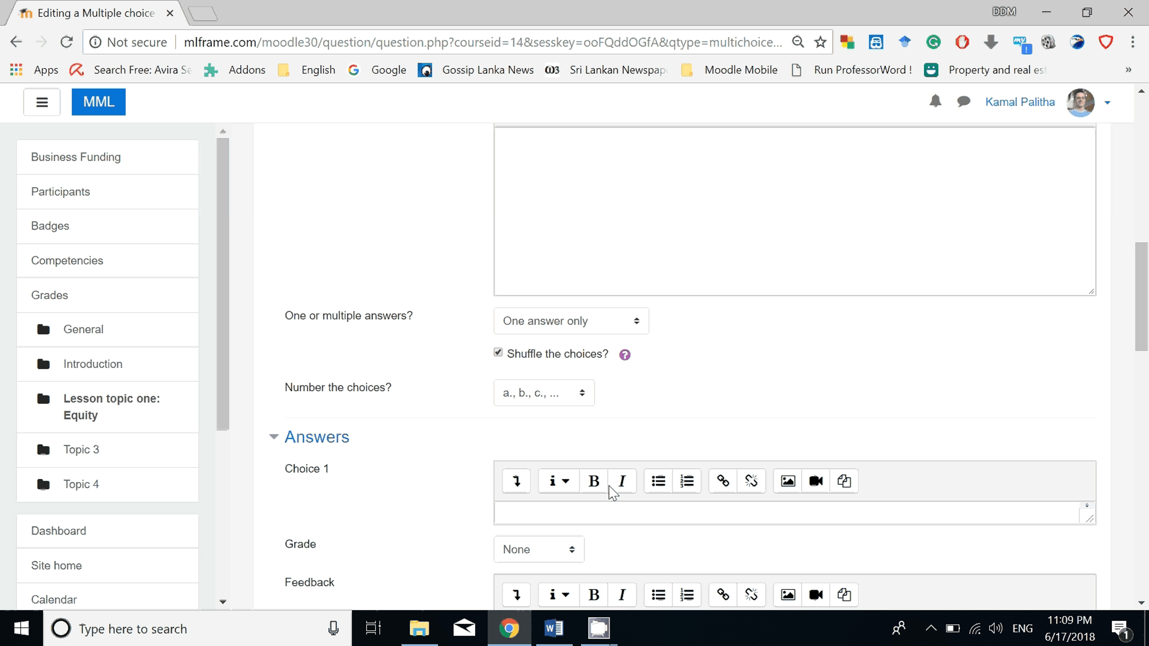
pyautogui.click(599, 311)
pyautogui.click(576, 338)
pyautogui.click(566, 381)
pyautogui.click(539, 410)
# Fill Choice 1 with the first answer of Question 2, 10%, copied from the Word document.
pyautogui.click(539, 498)
pyautogui.click(554, 628)
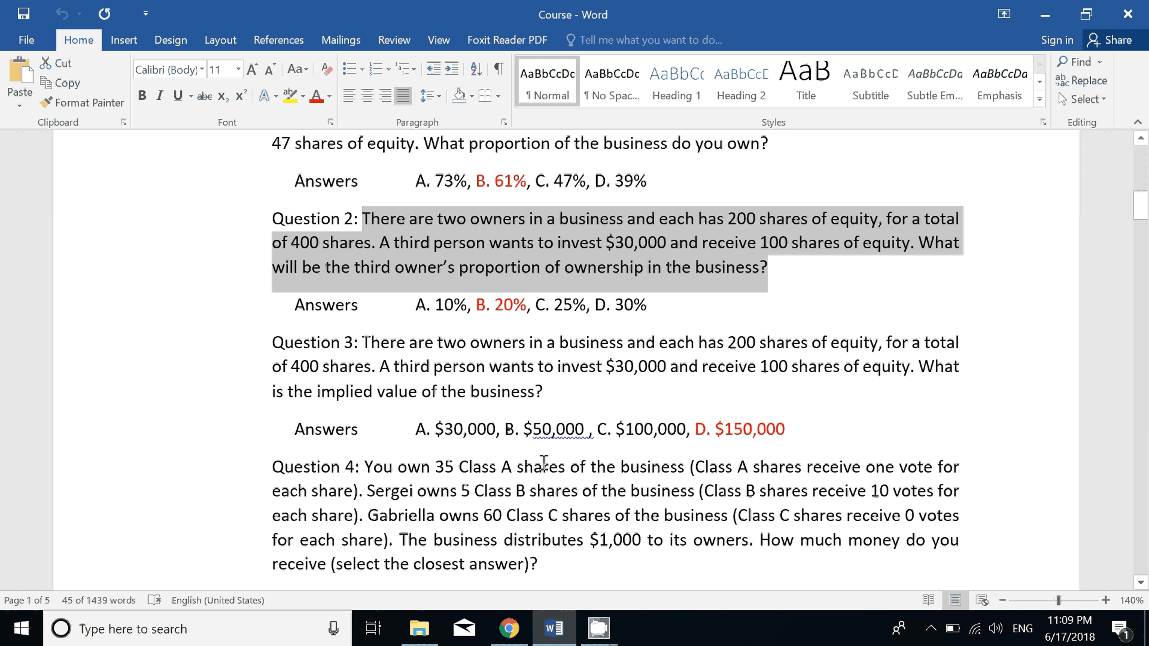
pyautogui.moveTo(435, 304); pyautogui.dragTo(470, 299)
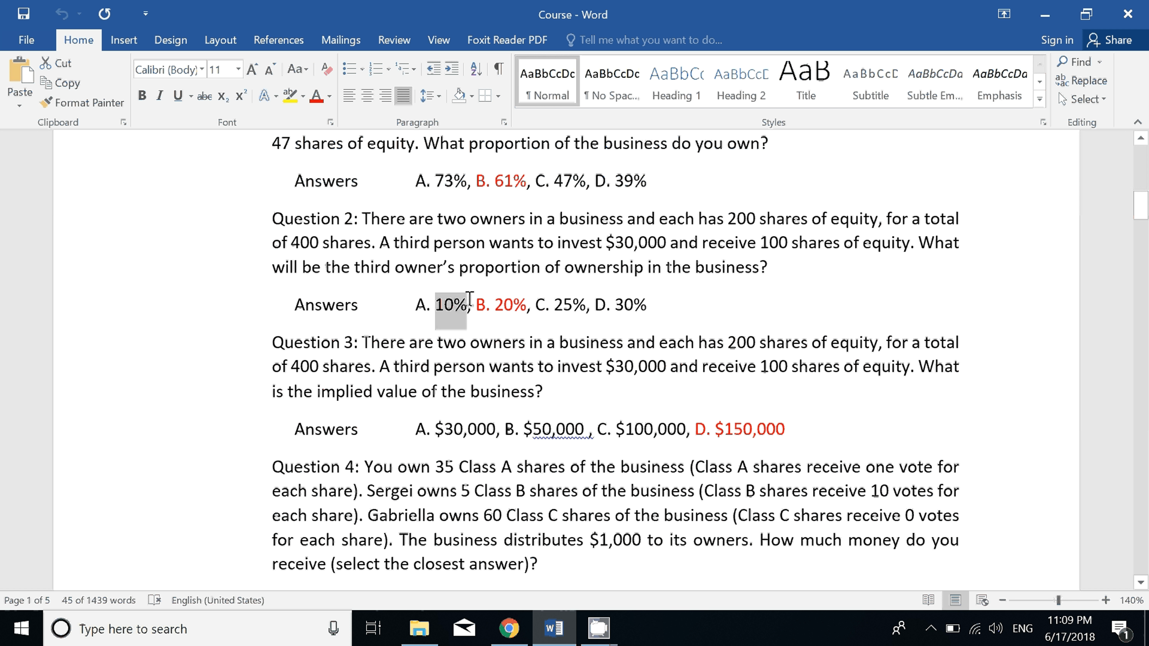
pyautogui.click(465, 307)
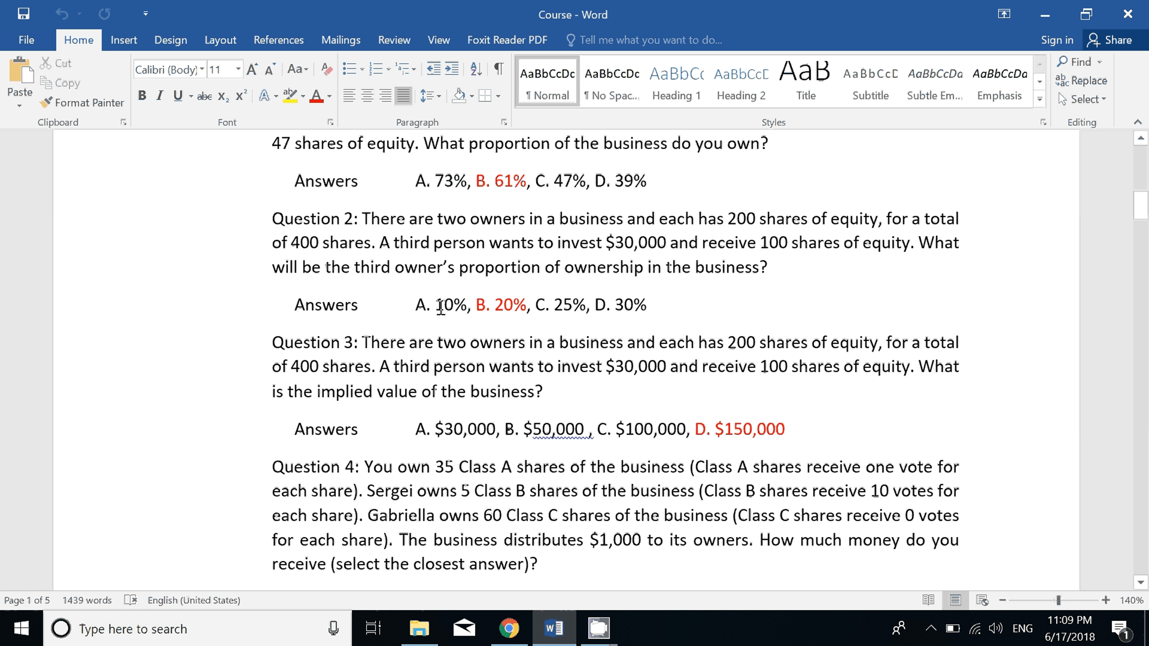
pyautogui.moveTo(465, 307); pyautogui.dragTo(466, 307)
pyautogui.rightClick(452, 301)
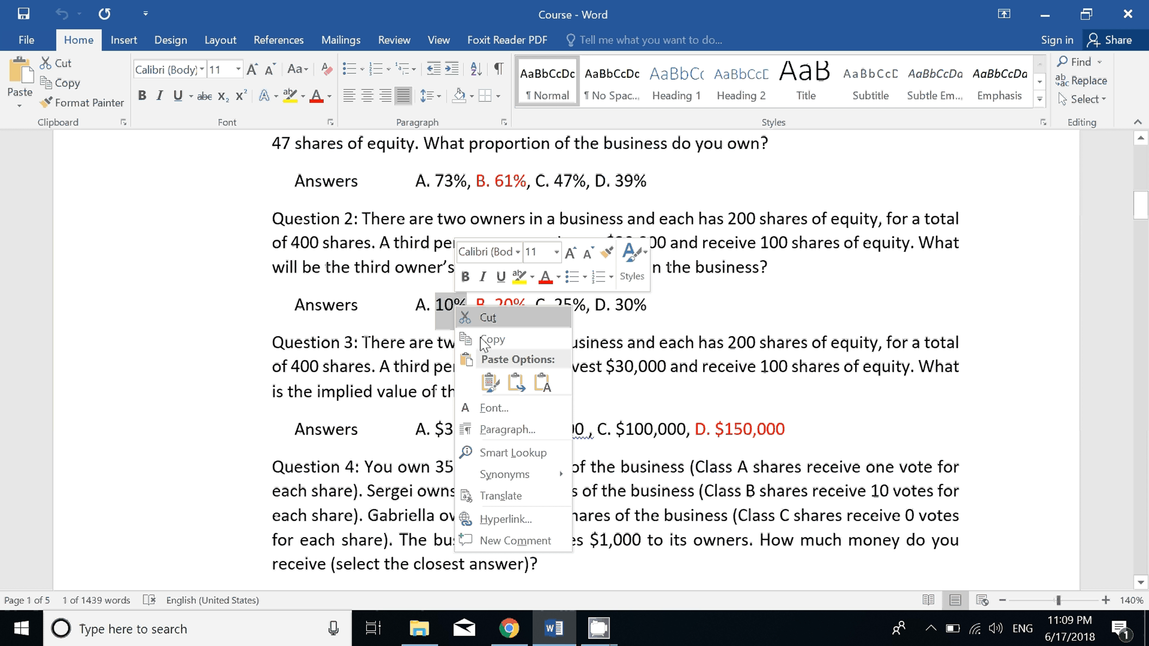
pyautogui.click(489, 340)
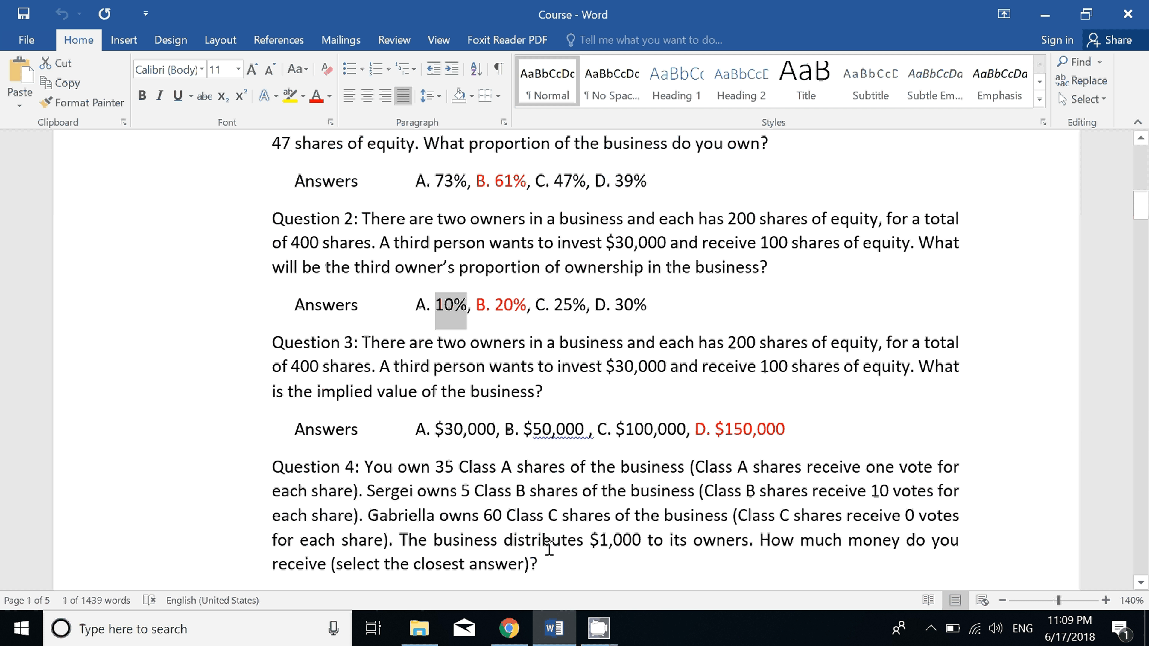
pyautogui.click(509, 629)
pyautogui.click(516, 503)
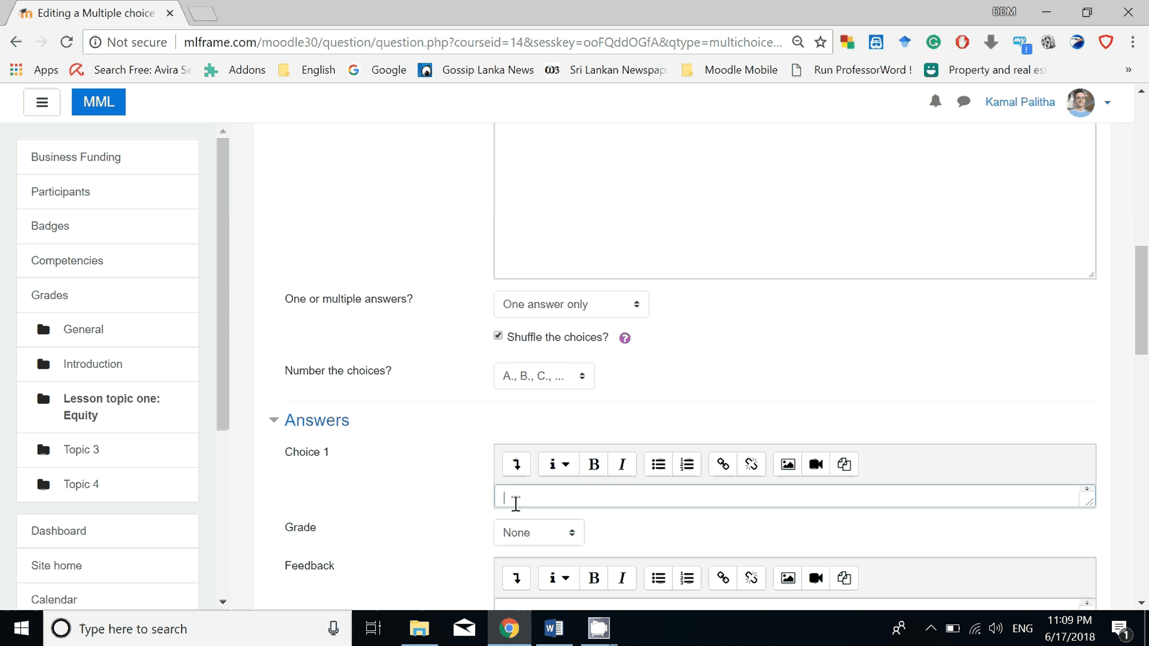
pyautogui.rightClick(516, 500)
pyautogui.click(570, 354)
# Fill Choice 2 with Question 2's correct answer, 20%, at a 100% grade, and Choice 3 with 25%, copied from the Word document.
pyautogui.scroll(-3, 594, 528)
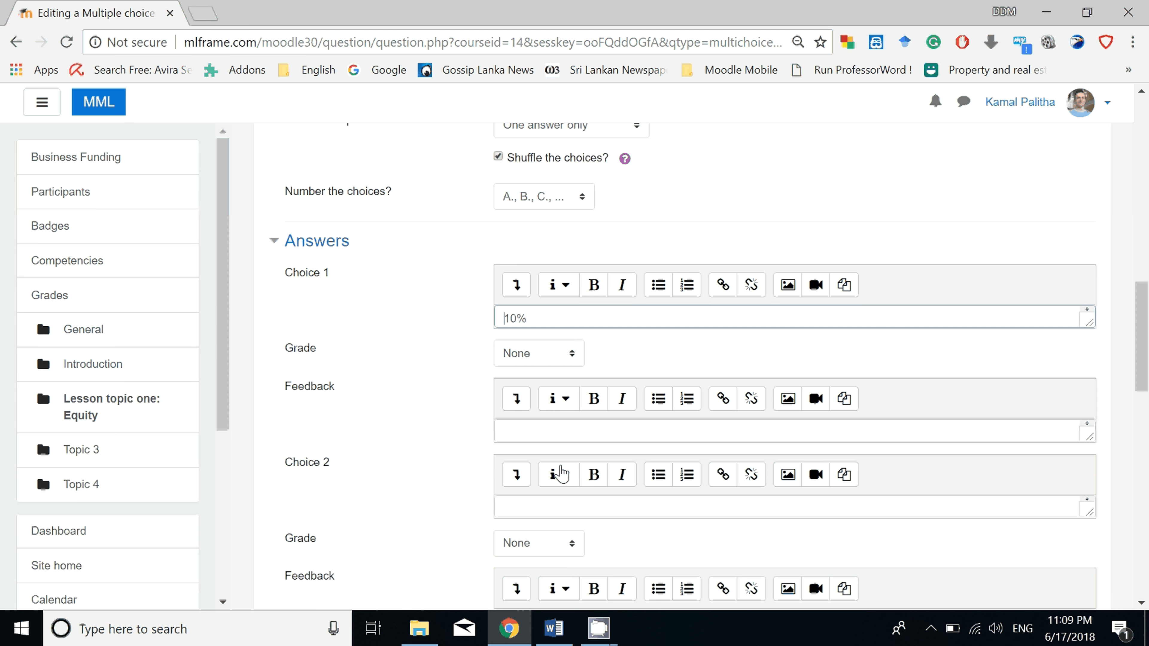
pyautogui.click(540, 511)
pyautogui.scroll(-2, 559, 559)
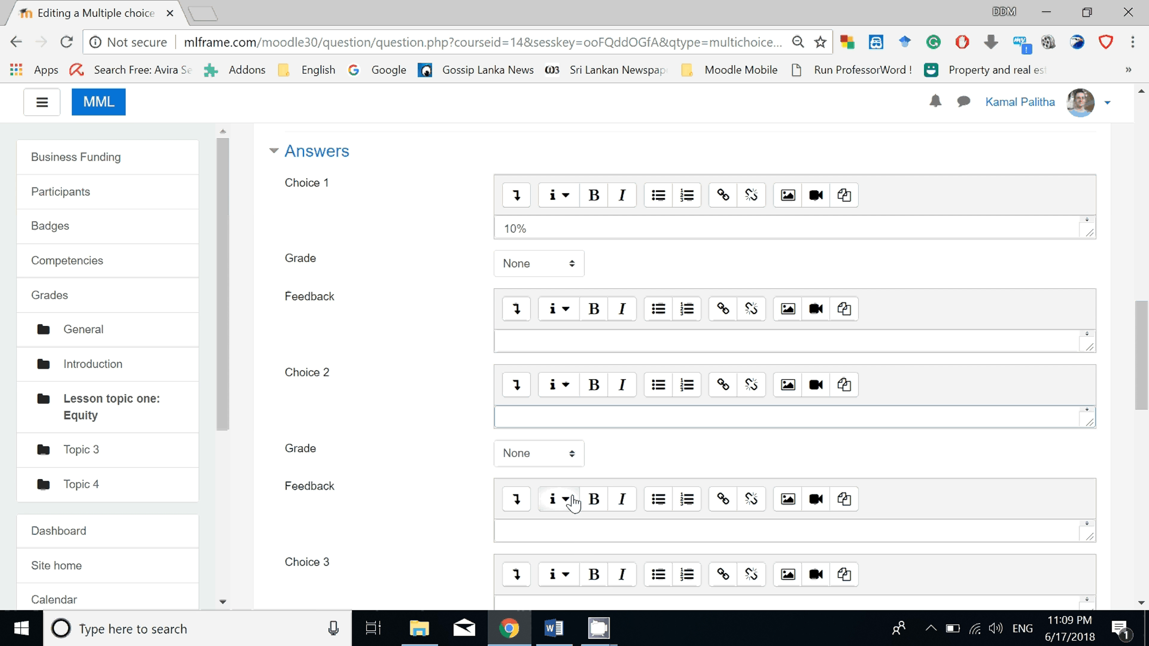
pyautogui.click(584, 535)
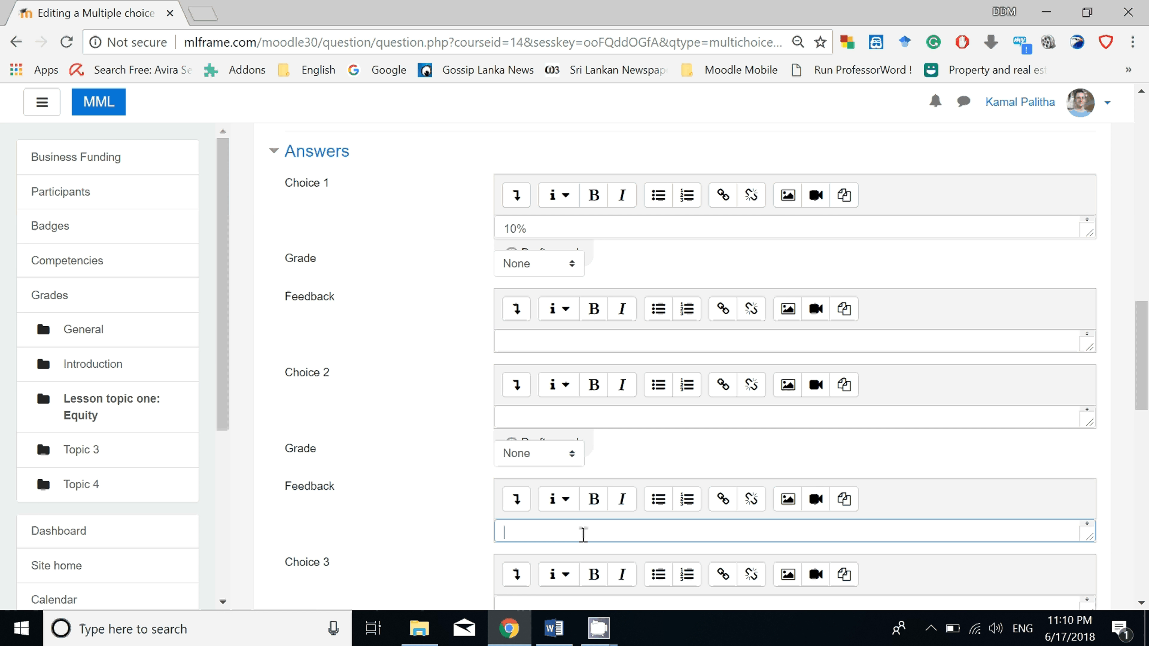
pyautogui.click(563, 410)
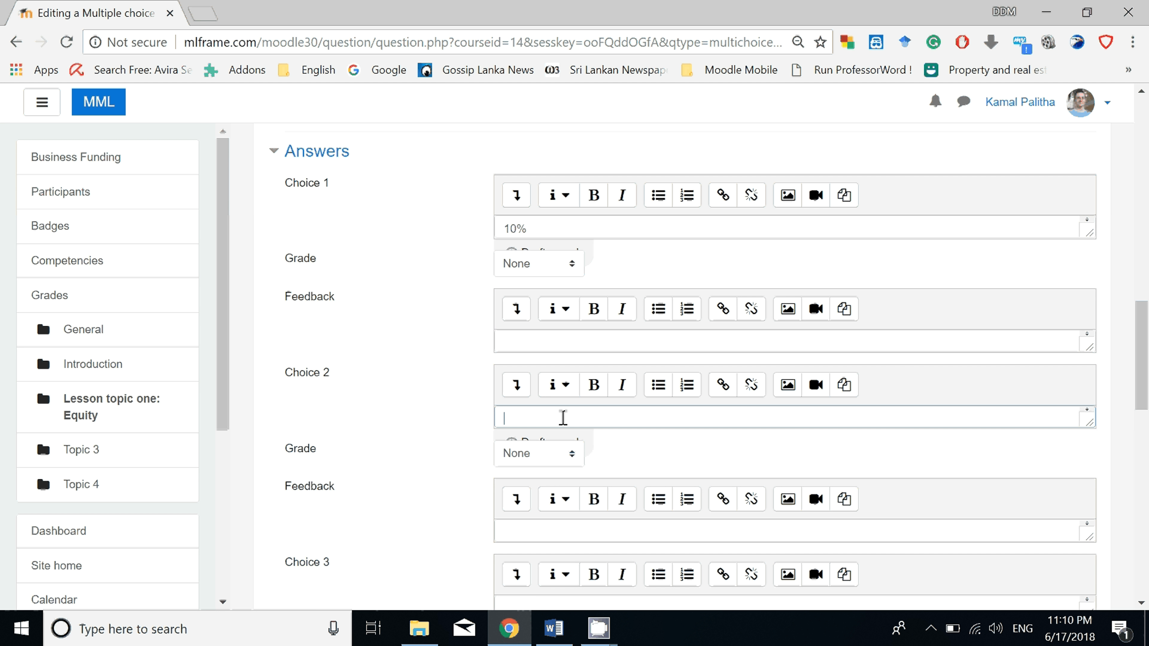
pyautogui.click(553, 629)
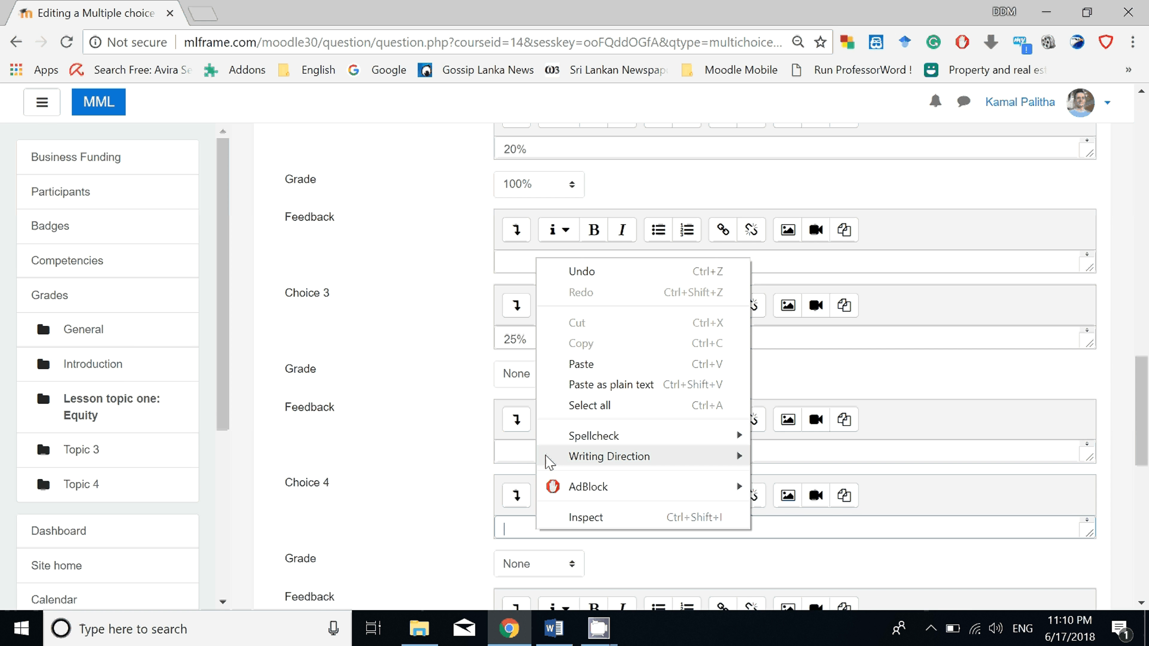
# Fill Choice 4 with the last answer of Question 2, 30%, and save the question to the quiz.
pyautogui.click(587, 386)
pyautogui.scroll(-6, 588, 453)
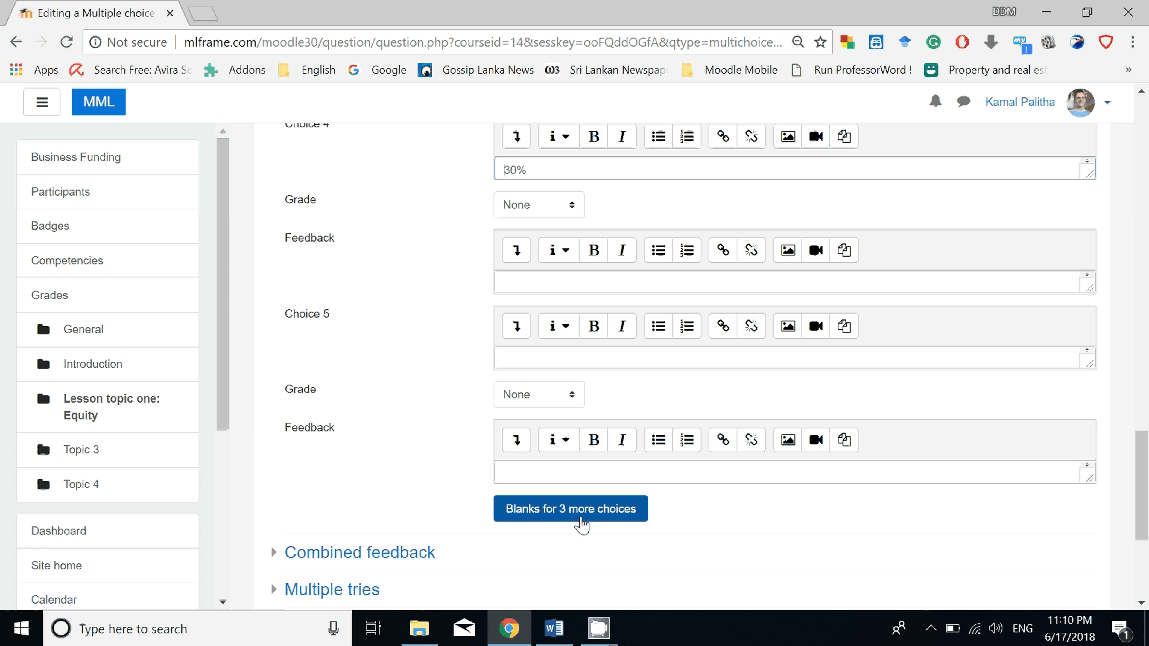
pyautogui.scroll(-4, 582, 525)
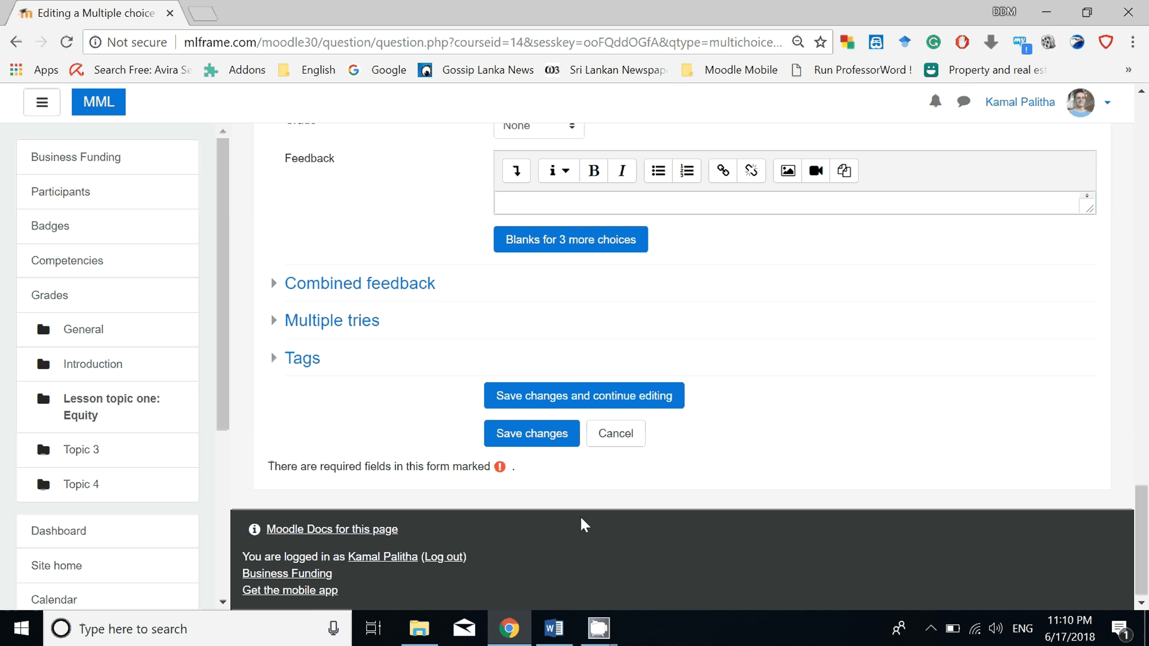
pyautogui.click(543, 440)
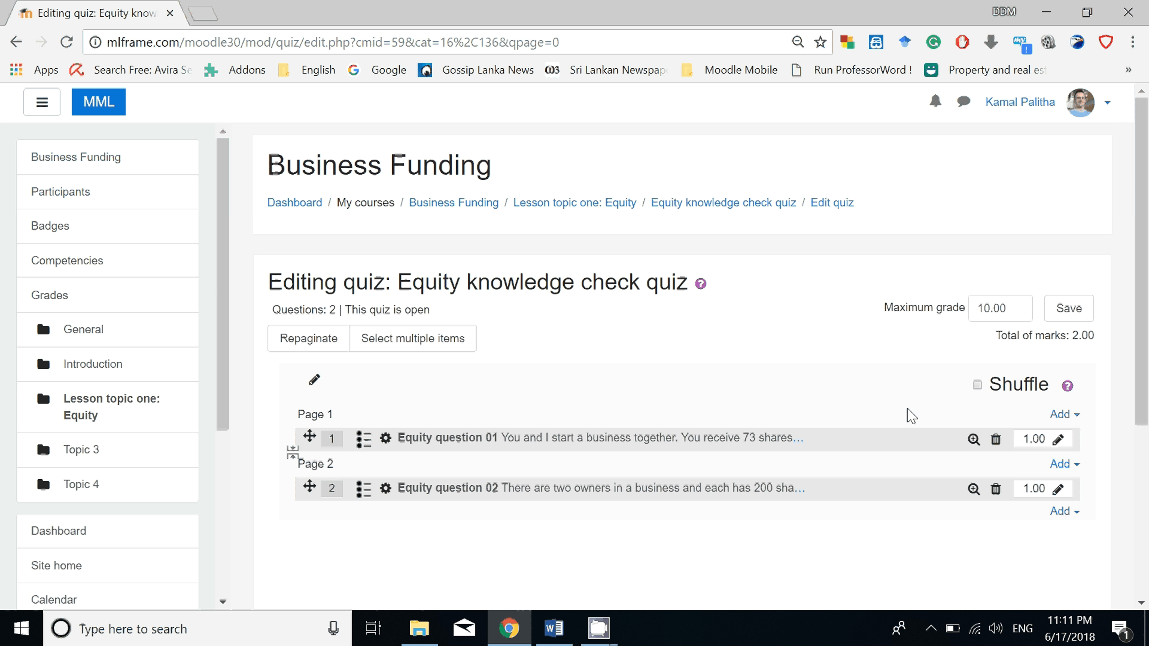
# Review the quiz's question list, and check the Word document for the Equity topic discussion that follows the quiz questions.
pyautogui.scroll(-2, 901, 403)
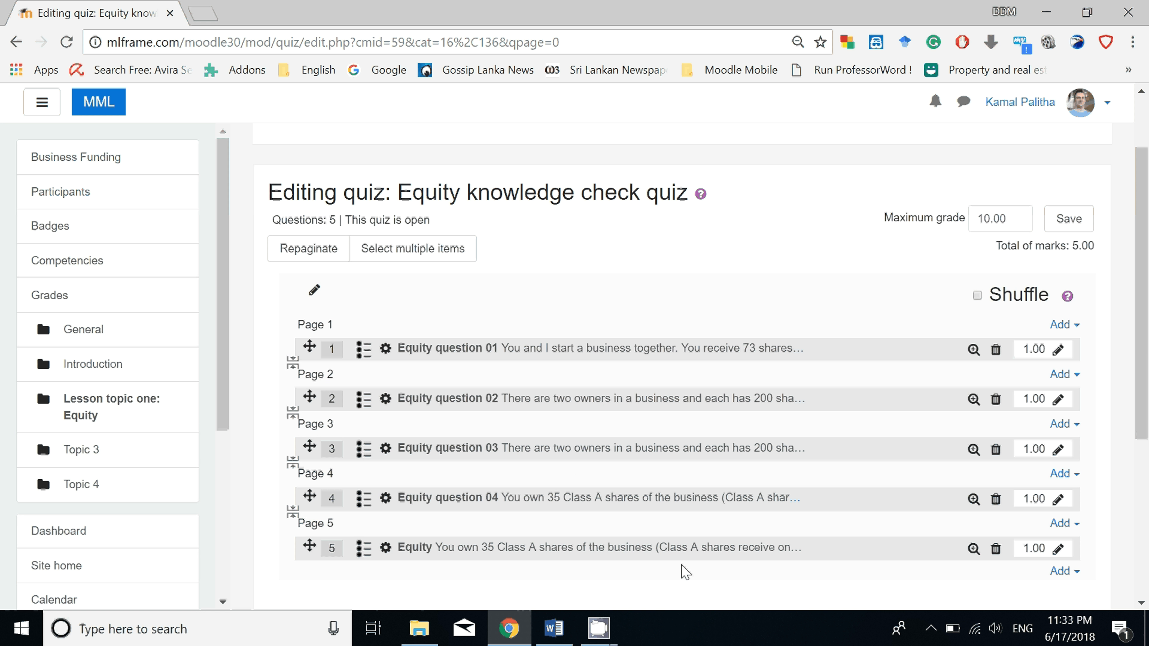
pyautogui.moveTo(650, 462)
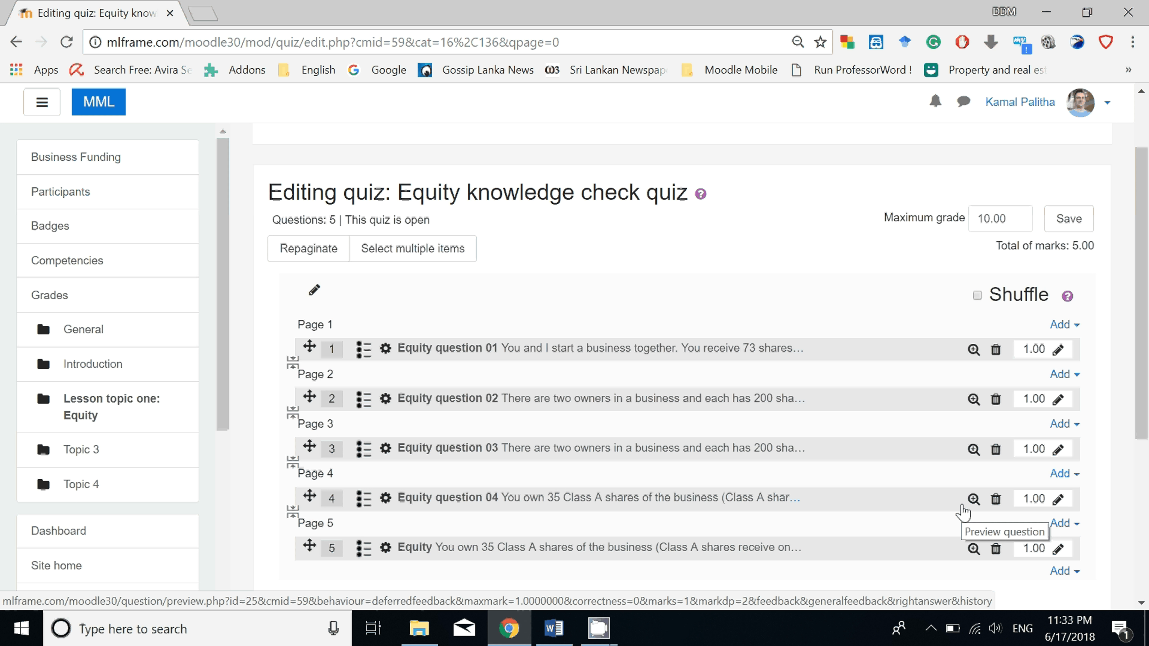
pyautogui.hotkey('alt', 'Tab')
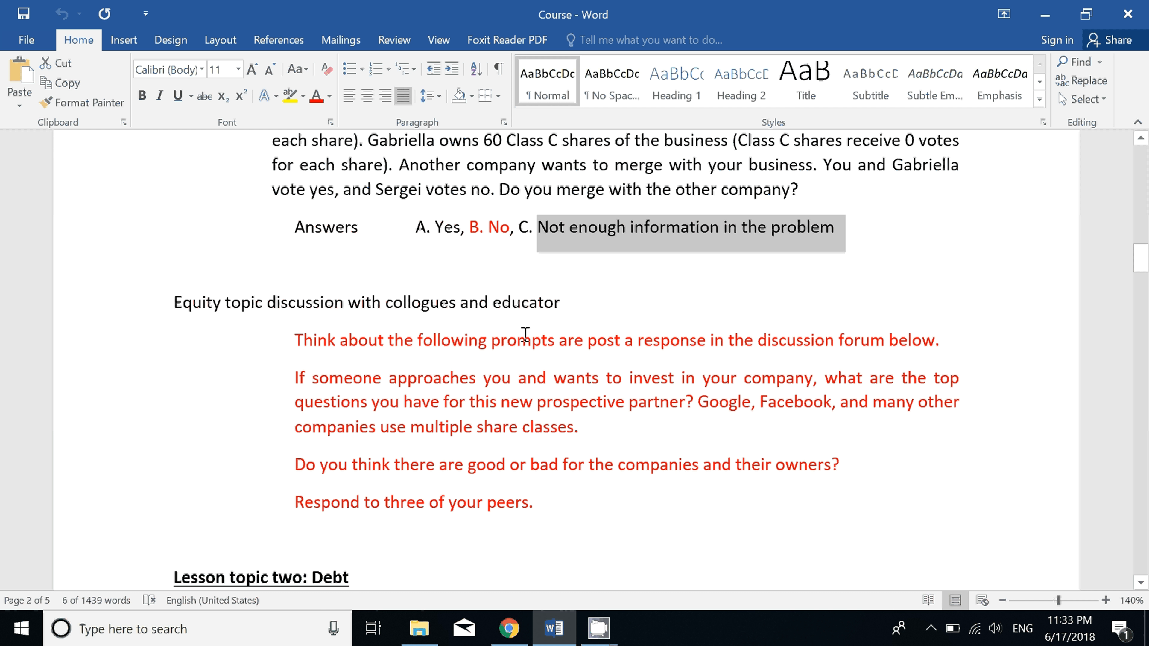
pyautogui.hotkey('alt', 'Tab')
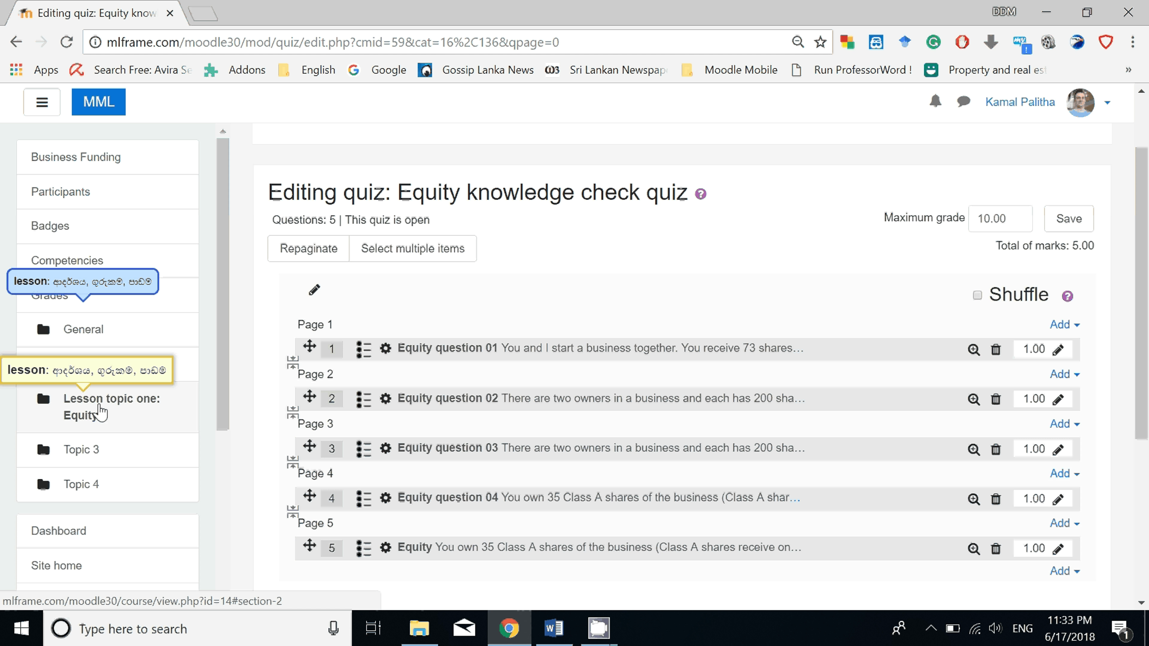
# Add a new Forum activity to the Lesson topic one: Equity section and start on its forum name.
pyautogui.click(100, 413)
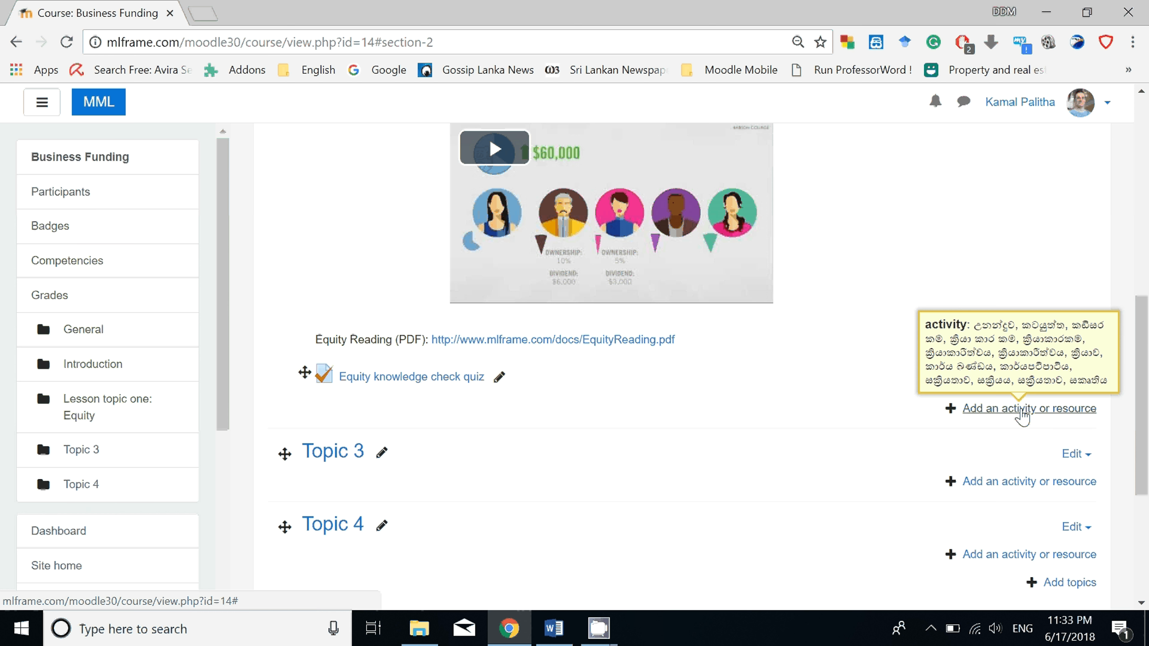
pyautogui.click(1021, 410)
pyautogui.scroll(-2, 546, 329)
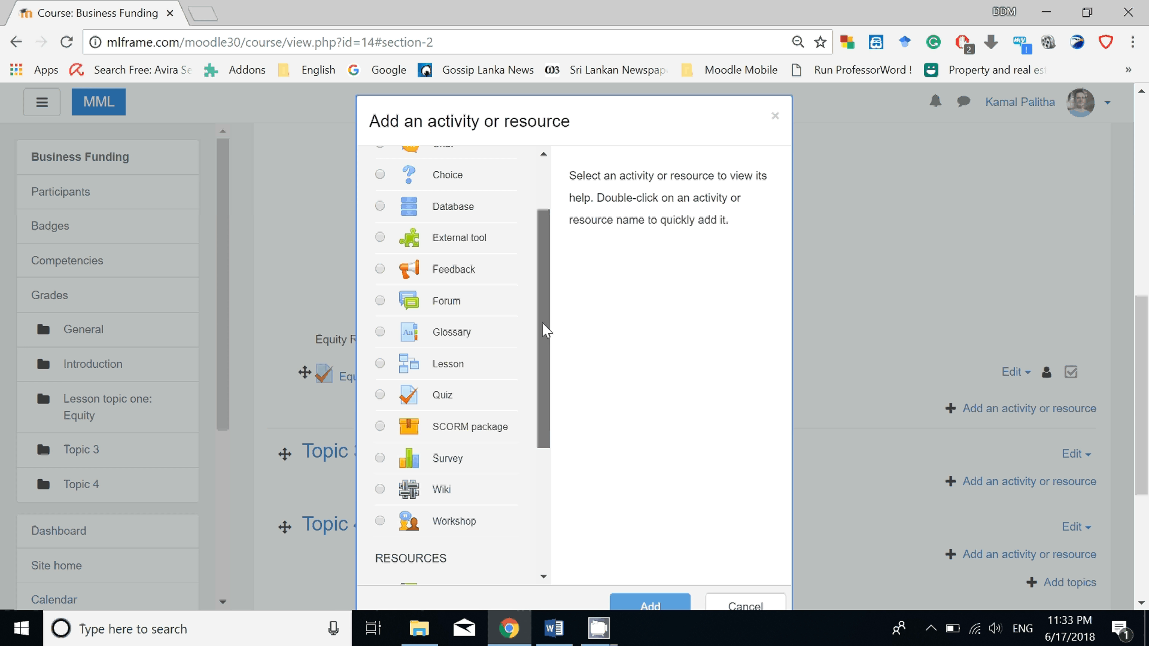
pyautogui.click(446, 301)
pyautogui.scroll(-2, 668, 507)
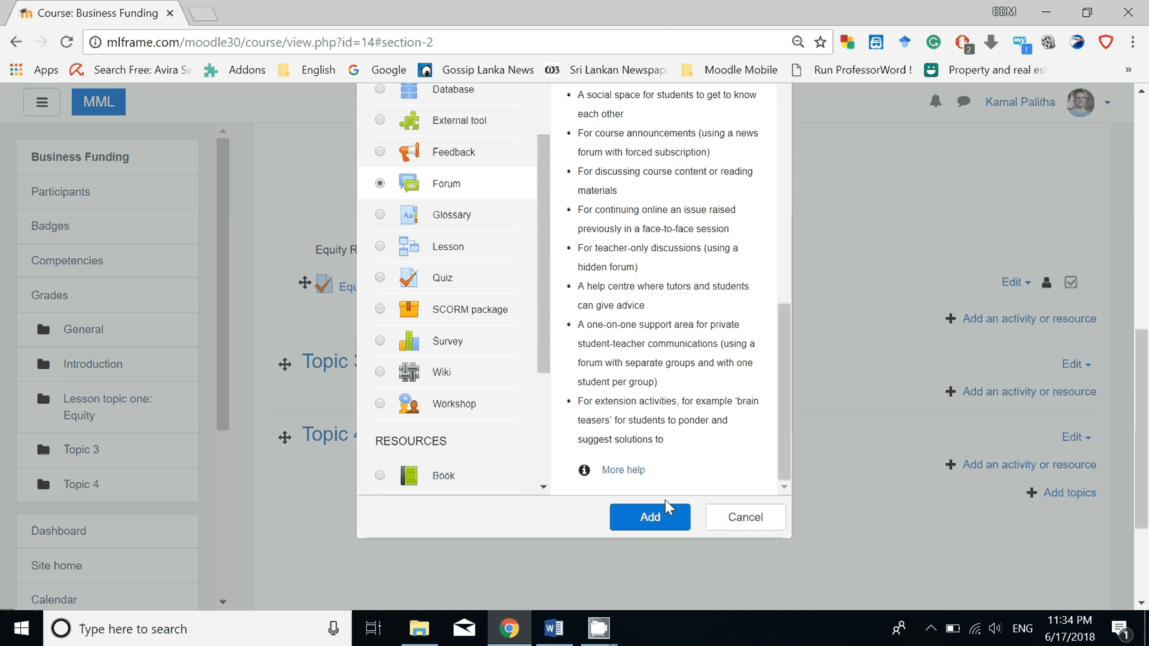
pyautogui.click(664, 519)
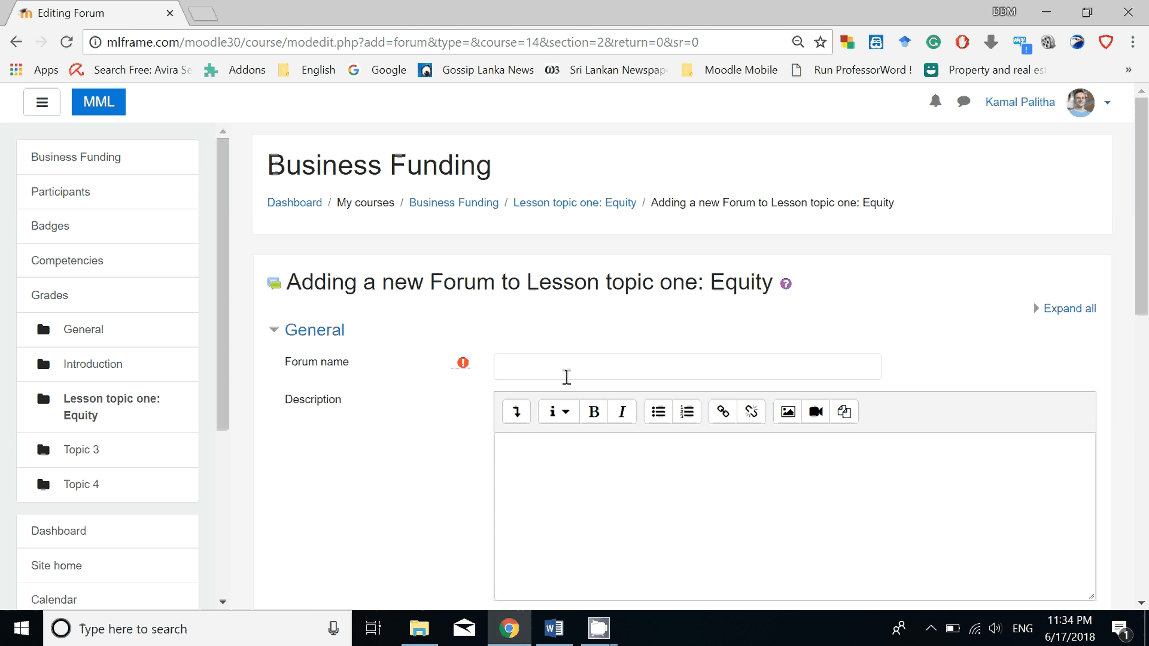
pyautogui.click(570, 371)
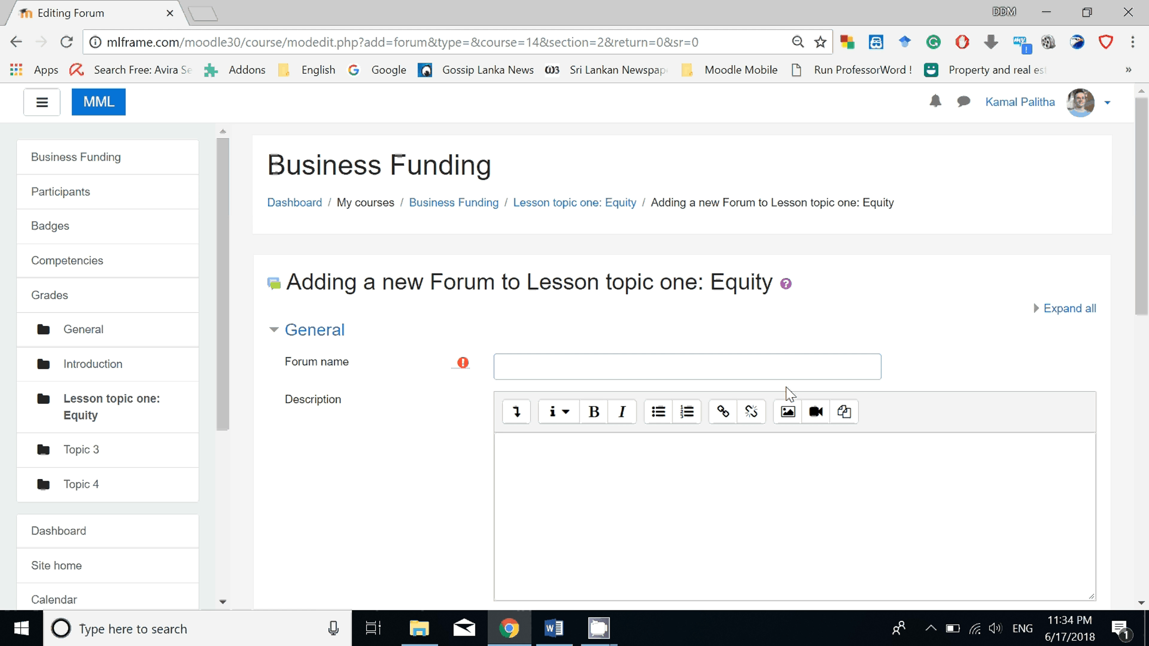
# Name the forum "Equity topic discussion with collogues and educator", copying the discussion heading from the Word document.
pyautogui.click(545, 628)
pyautogui.scroll(-1, 303, 333)
pyautogui.moveTo(174, 243); pyautogui.dragTo(562, 243)
pyautogui.rightClick(528, 242)
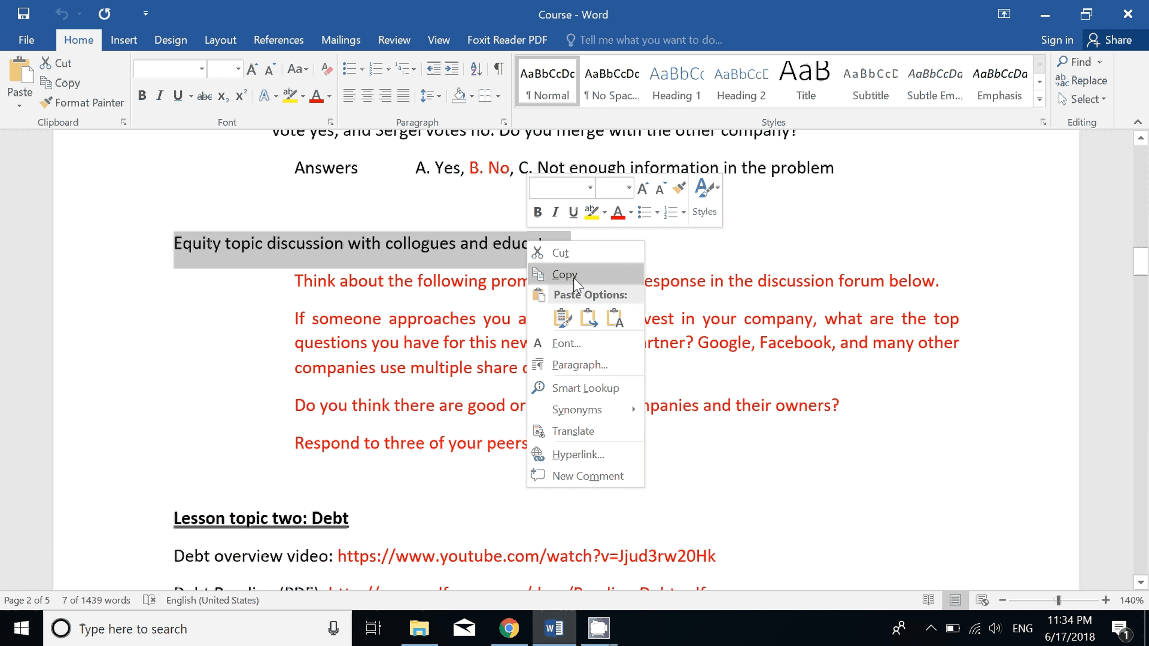
pyautogui.click(565, 275)
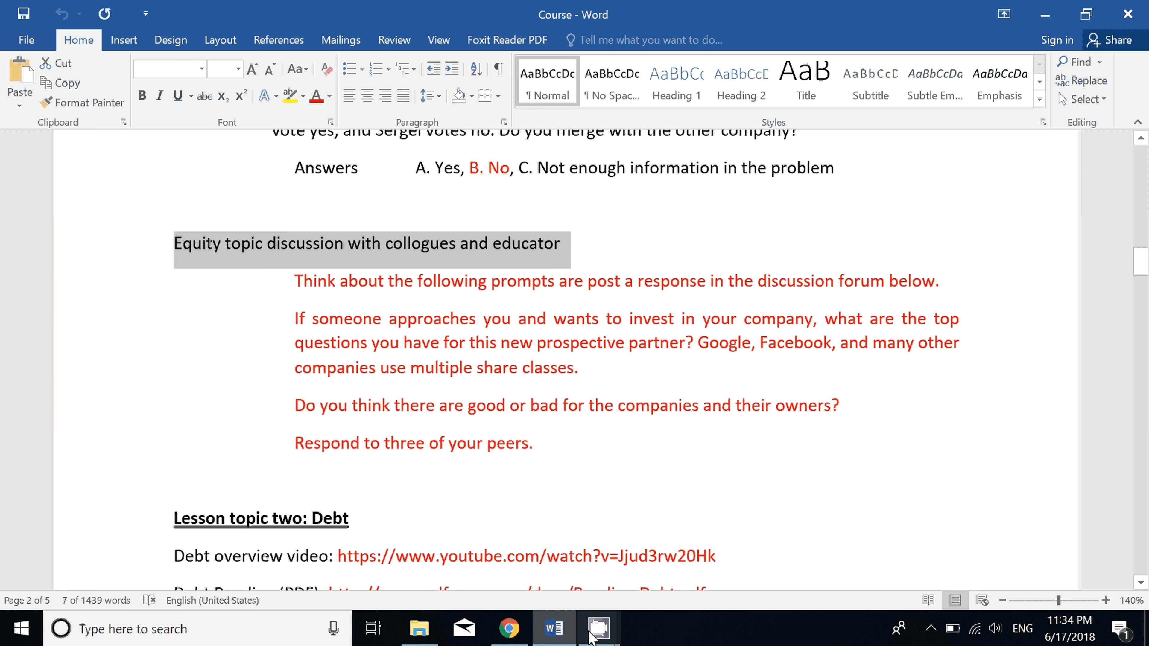
pyautogui.click(509, 629)
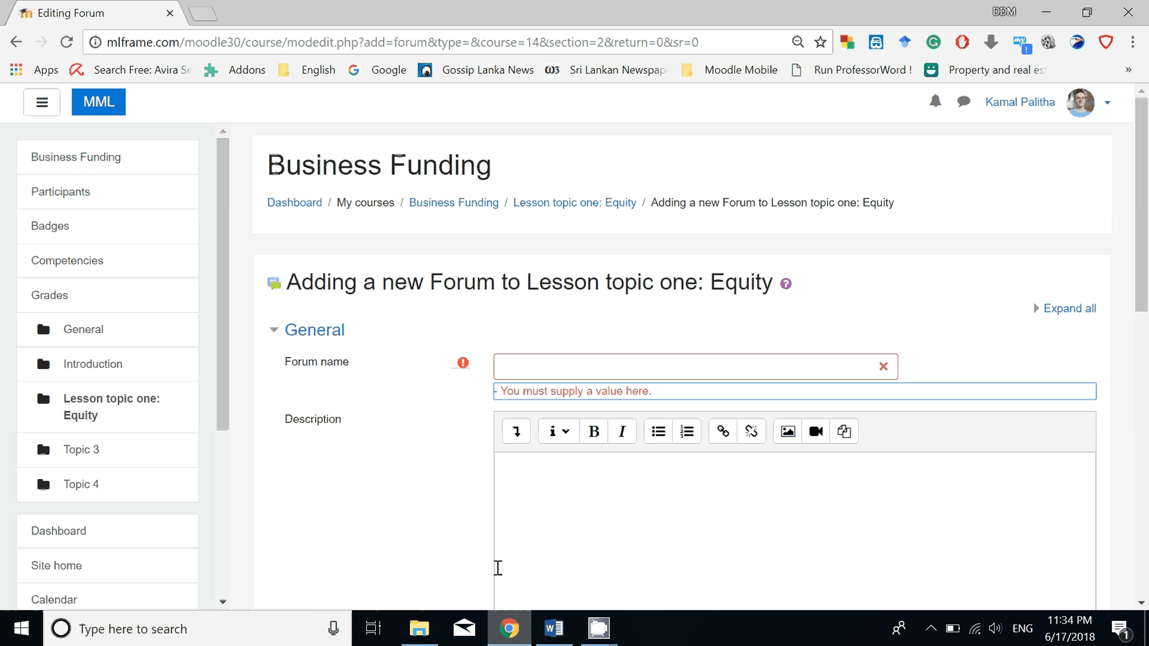
pyautogui.rightClick(525, 367)
pyautogui.click(531, 206)
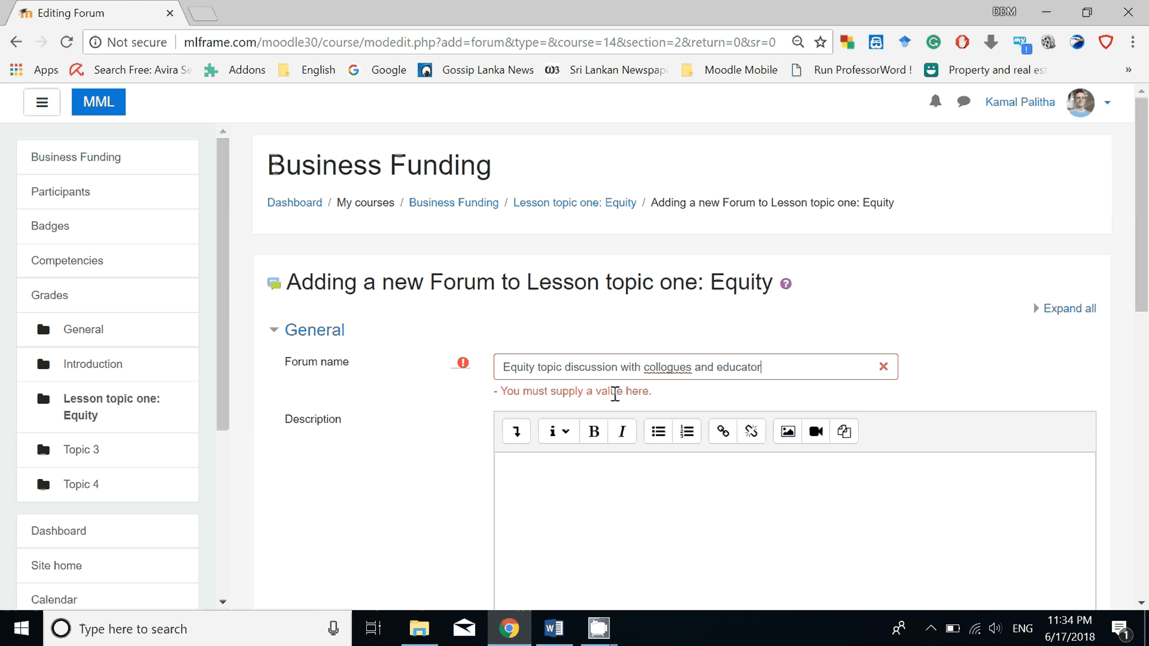
# Fill the forum description with the four discussion prompt paragraphs from the Word document, from "Think about the following prompts" to "Respond to three of your peers.".
pyautogui.click(608, 482)
pyautogui.scroll(-1, 620, 475)
pyautogui.scroll(-5, 621, 475)
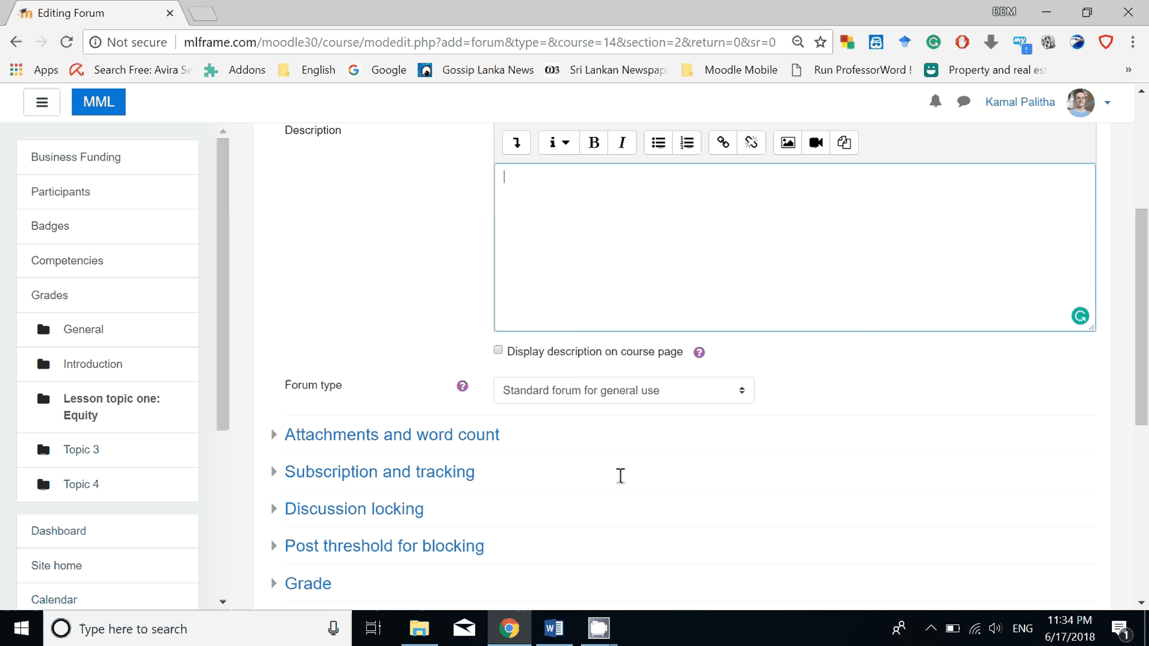
pyautogui.hotkey('alt', 'Tab')
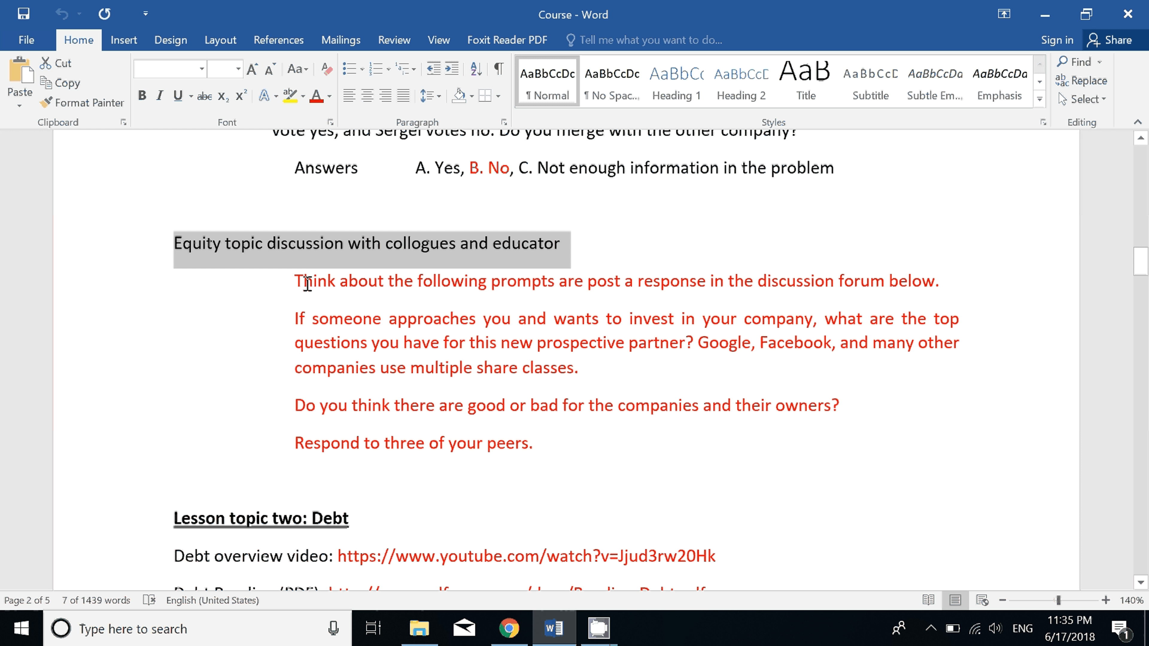
pyautogui.moveTo(297, 281); pyautogui.dragTo(944, 290)
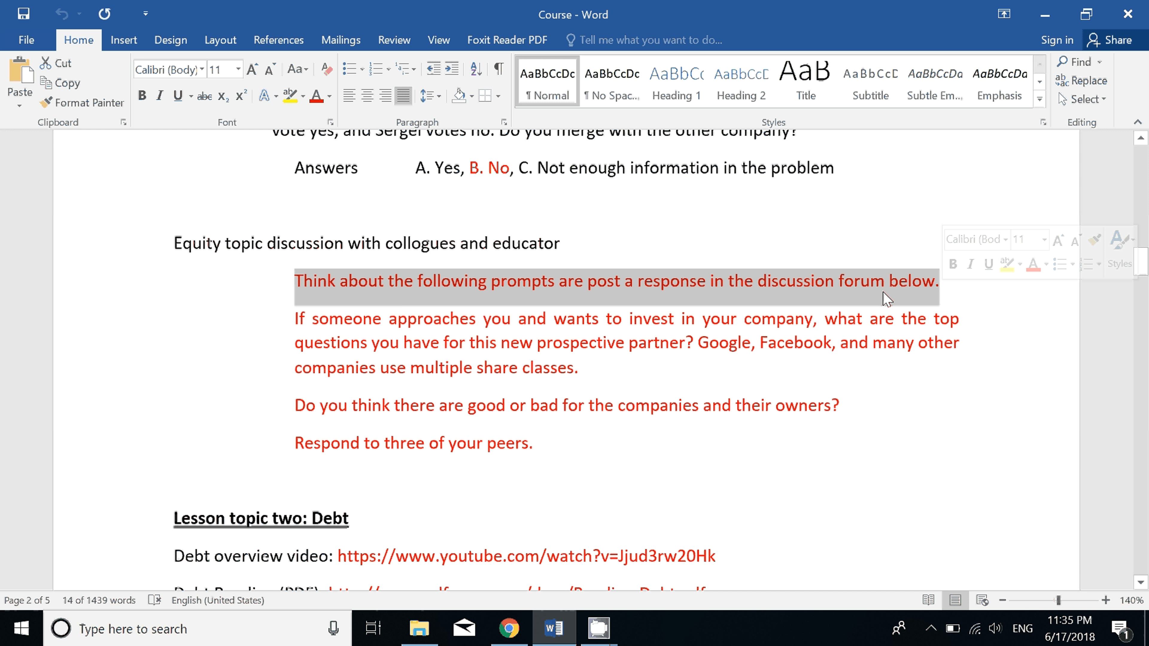
pyautogui.keyDown('shift'); pyautogui.click(535, 444); pyautogui.keyUp('shift')
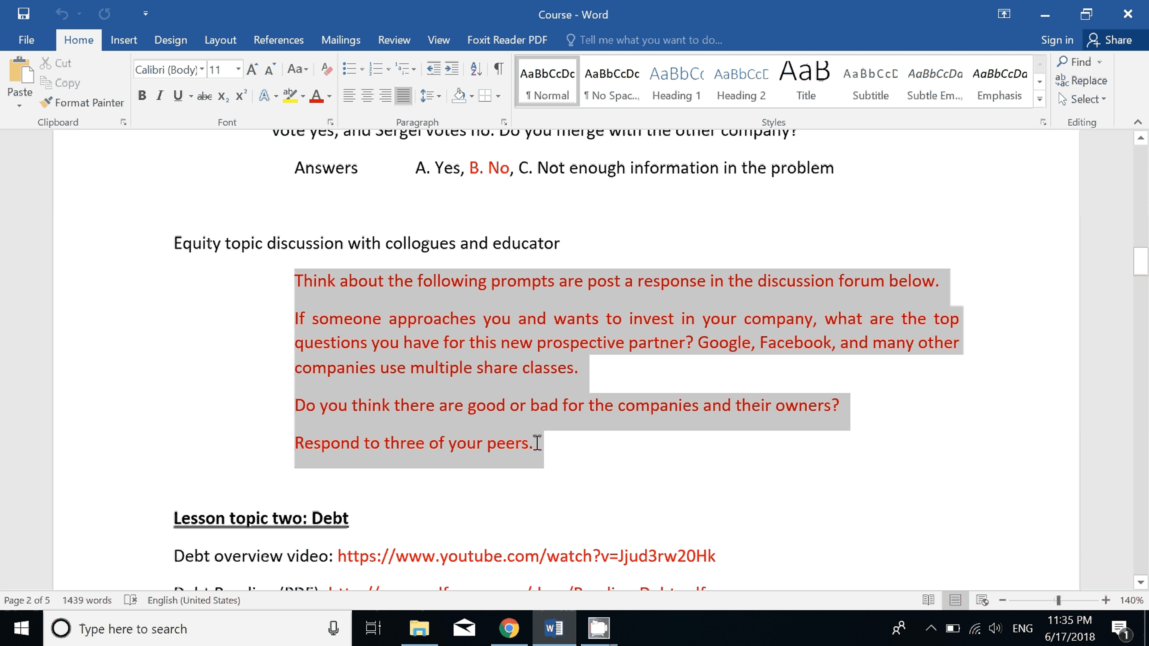
pyautogui.rightClick(485, 359)
pyautogui.click(521, 392)
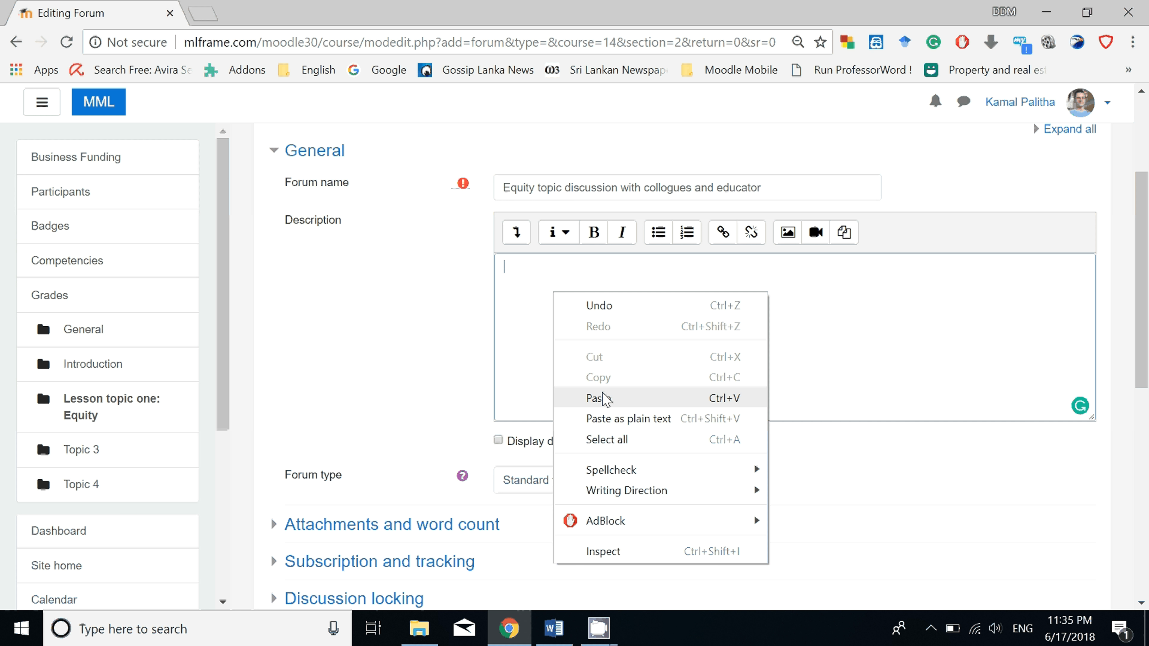
pyautogui.click(593, 398)
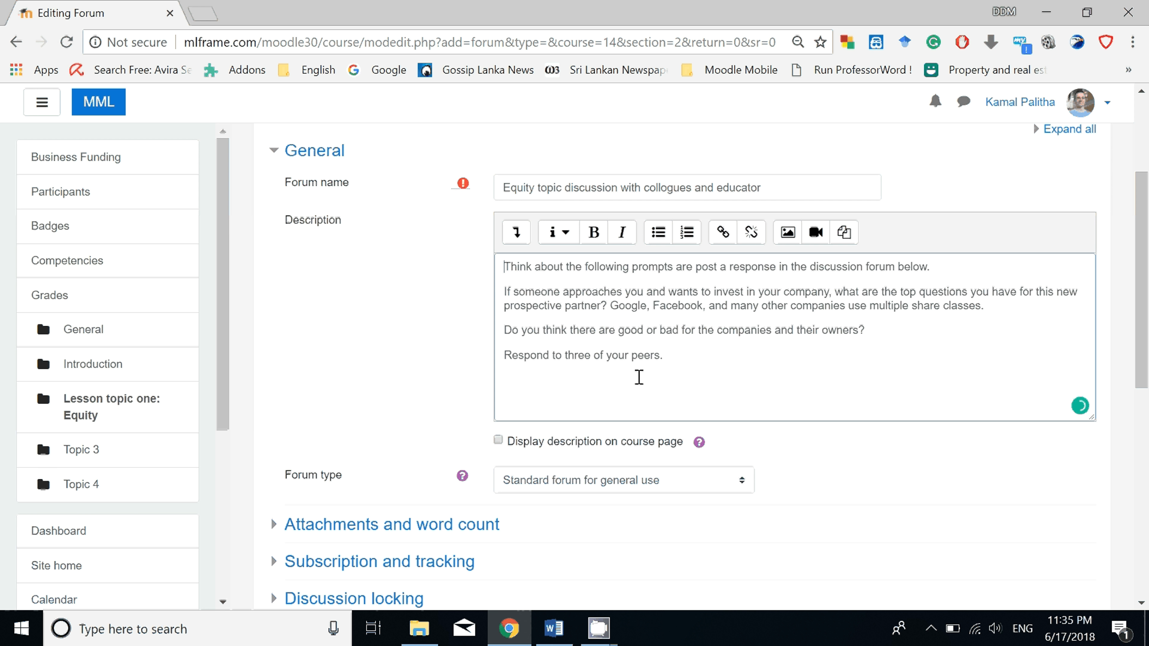
# Save the Equity discussion forum with the remaining settings at their defaults and display it.
pyautogui.scroll(-3, 654, 372)
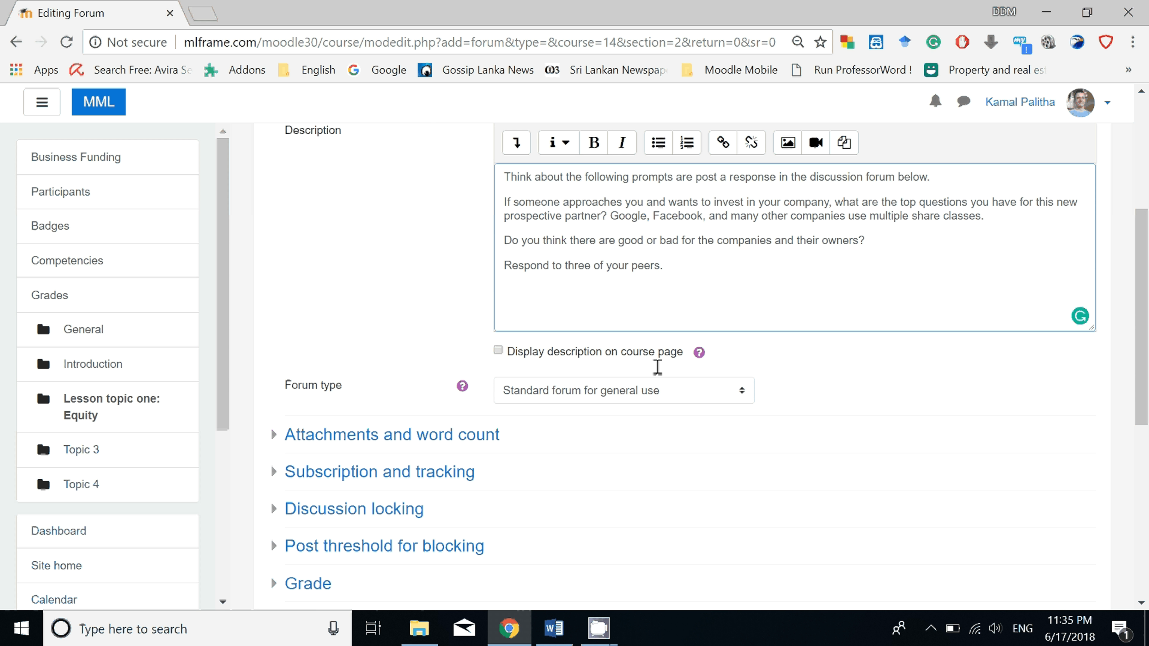
pyautogui.scroll(-5, 657, 367)
pyautogui.scroll(-1, 659, 378)
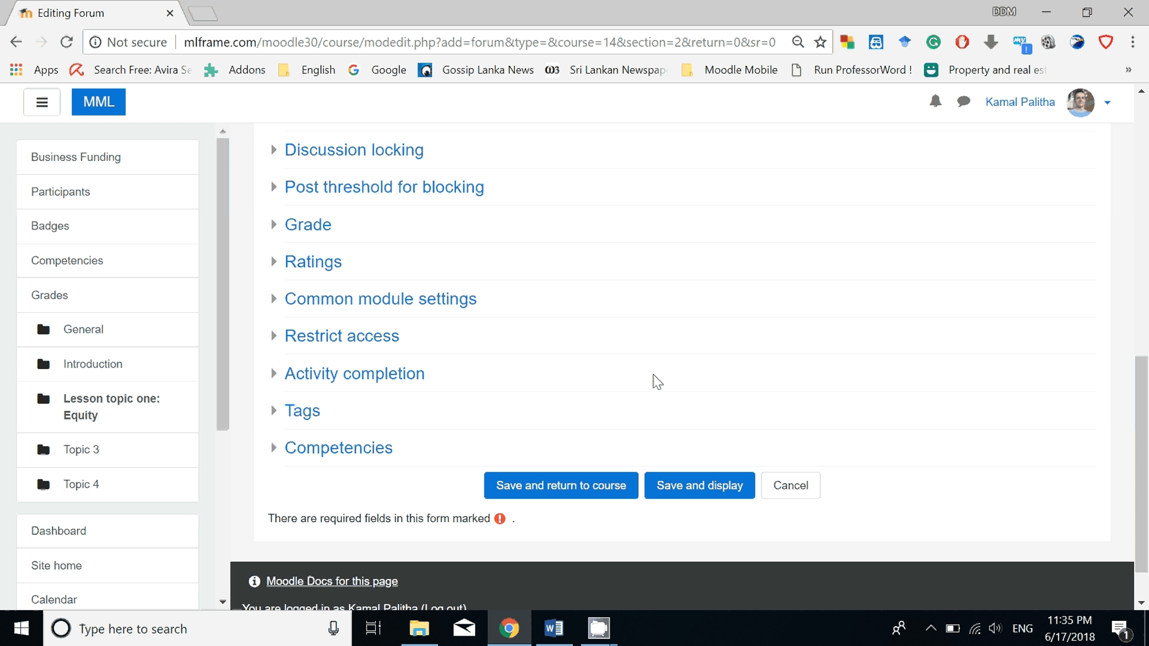
pyautogui.click(694, 488)
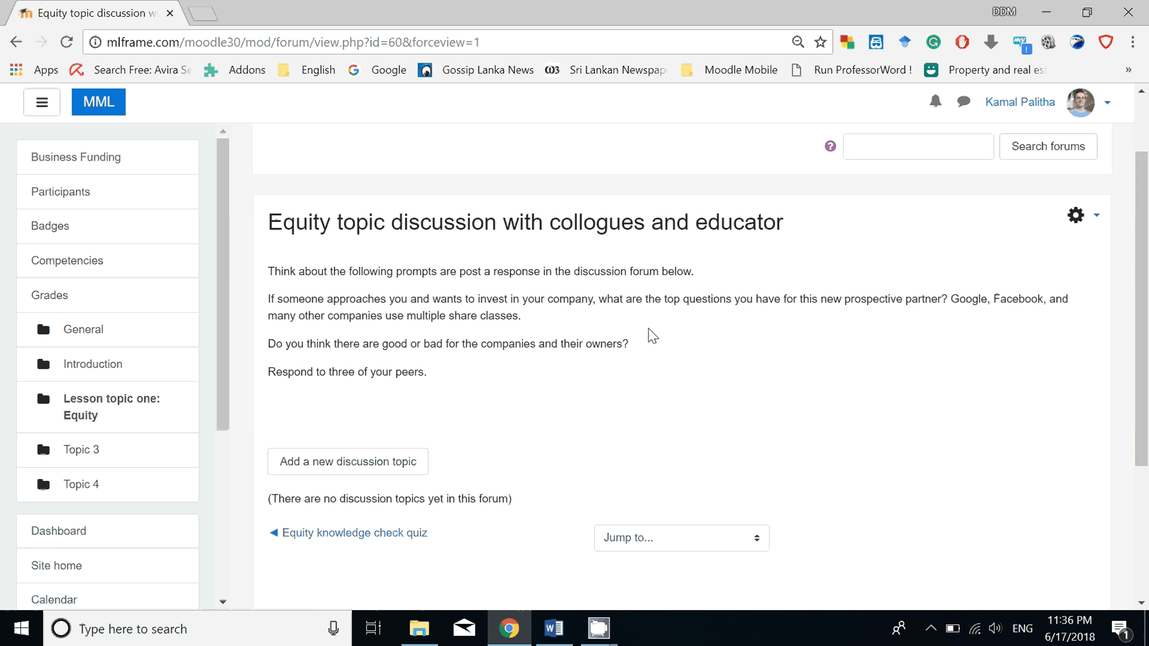
# Check the Word document for the Lesson topic two: Debt content that follows the Equity discussion.
pyautogui.hotkey('alt', 'Tab')
pyautogui.scroll(-3, 514, 329)
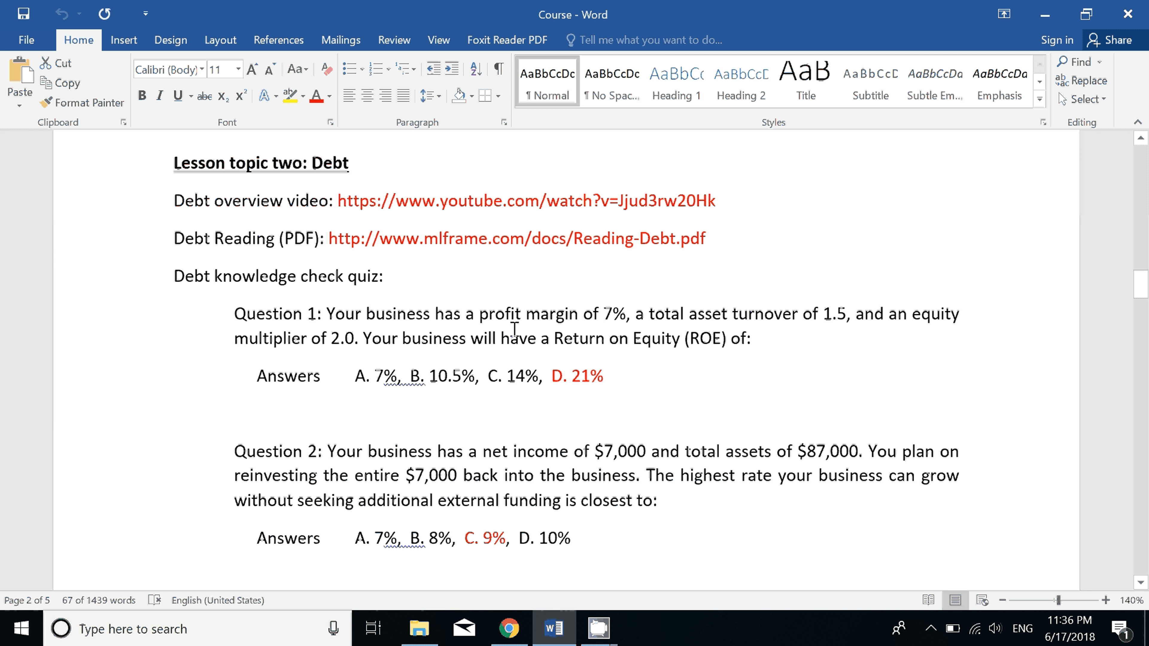
pyautogui.scroll(-10, 515, 329)
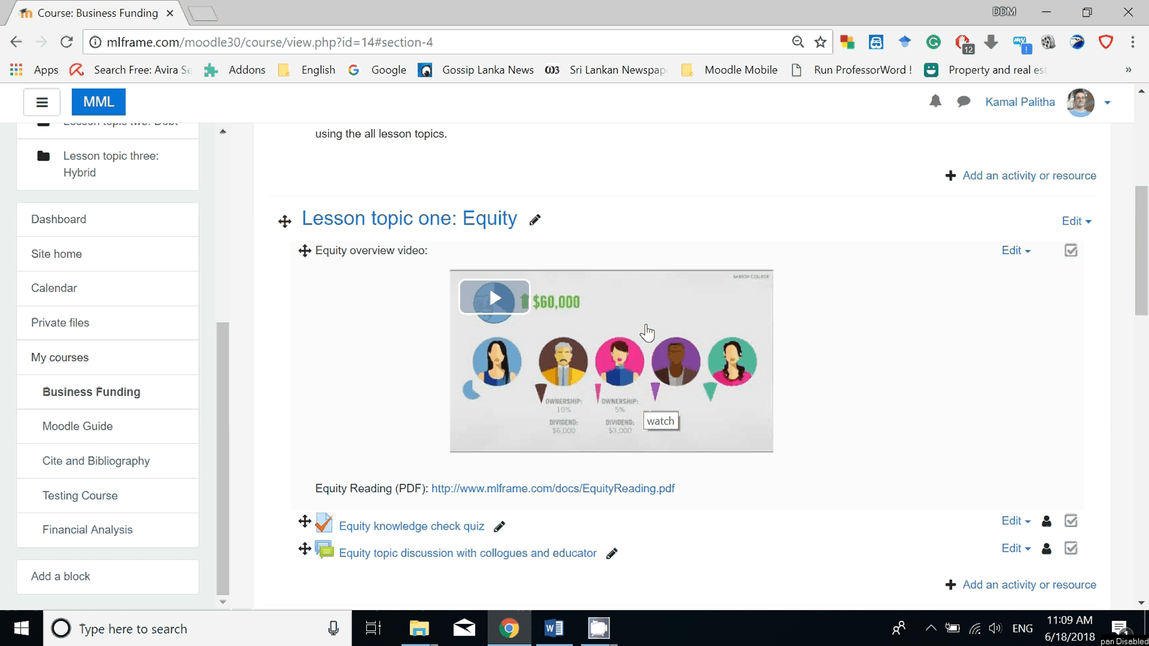
# Review the Business Funding course page from the Introduction through the Equity, Debt and Hybrid lesson topics with their videos, readings, quizzes and forums.
pyautogui.scroll(-15, 643, 284)
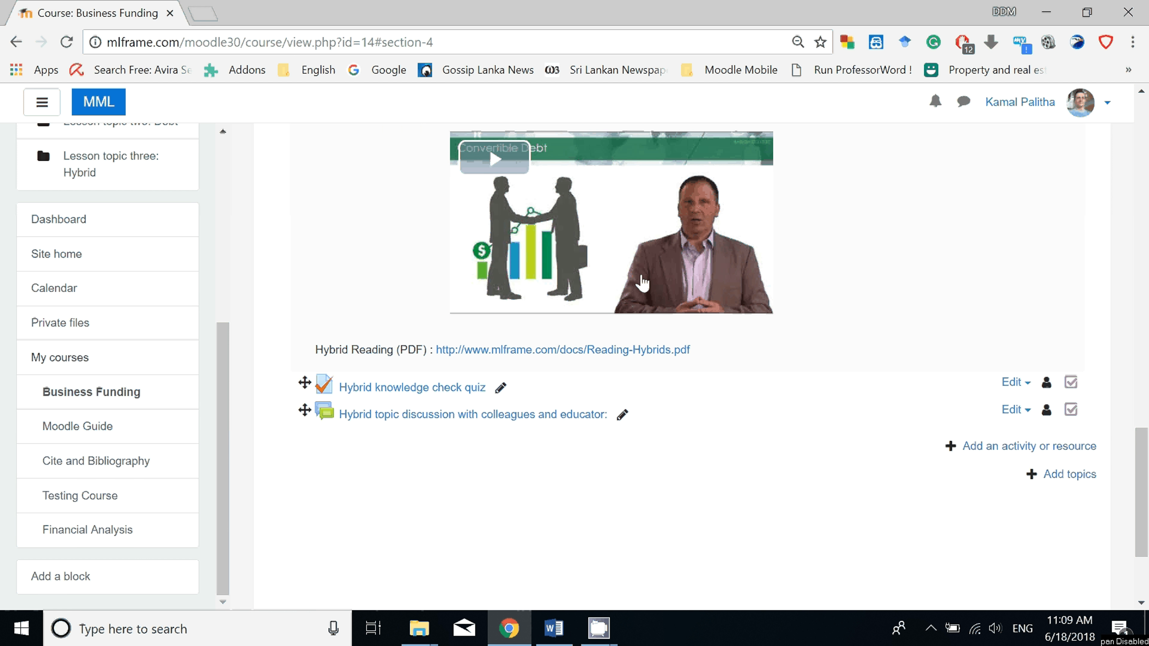
pyautogui.scroll(20, 642, 284)
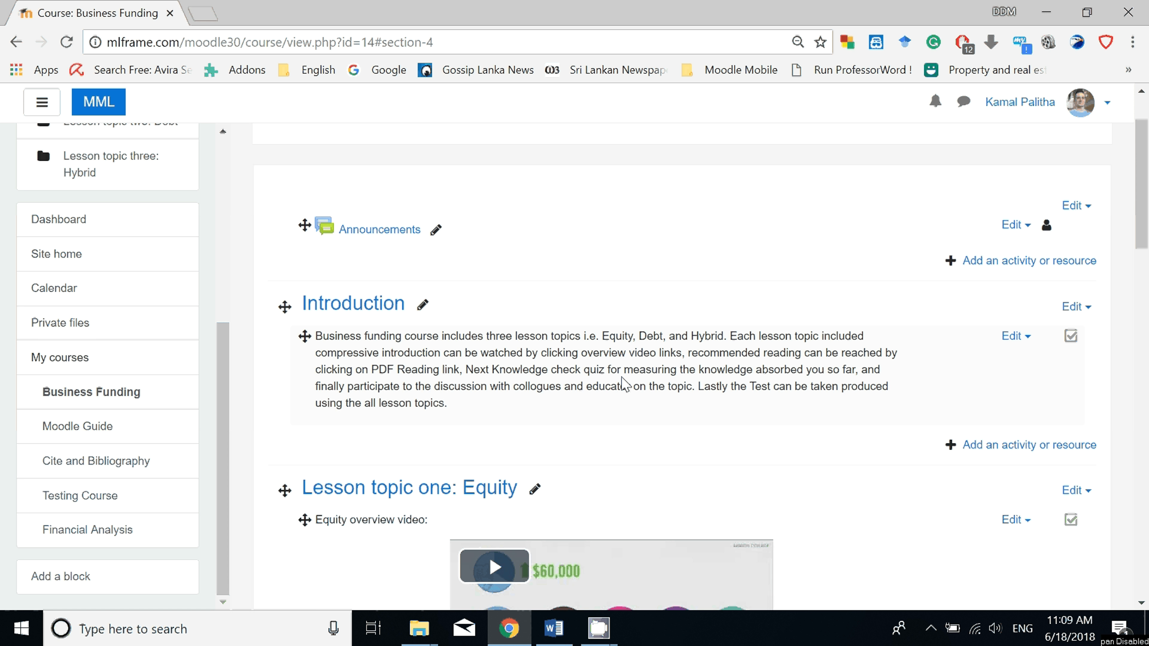
pyautogui.scroll(-8, 625, 348)
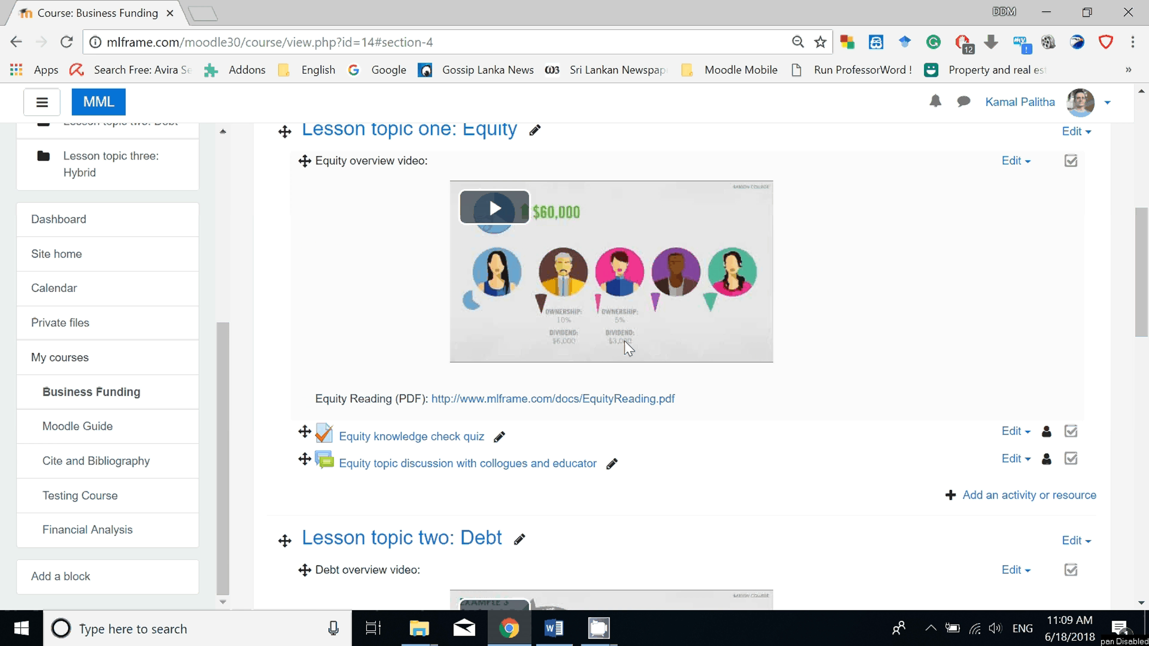
pyautogui.scroll(-15, 627, 348)
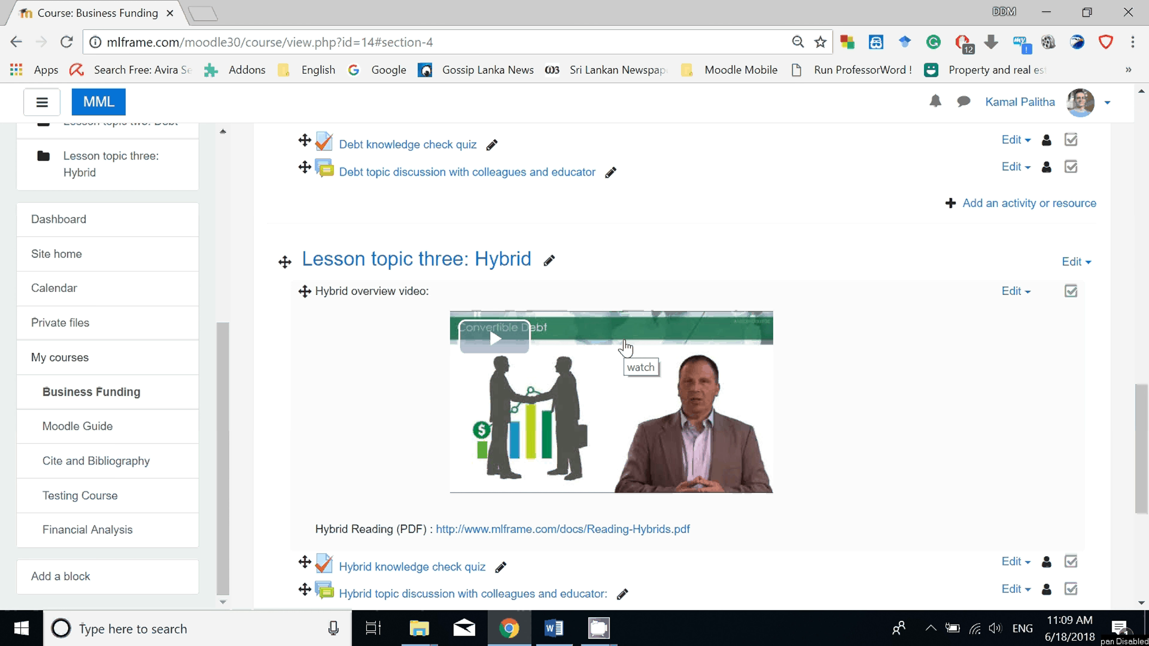
pyautogui.scroll(-6, 627, 349)
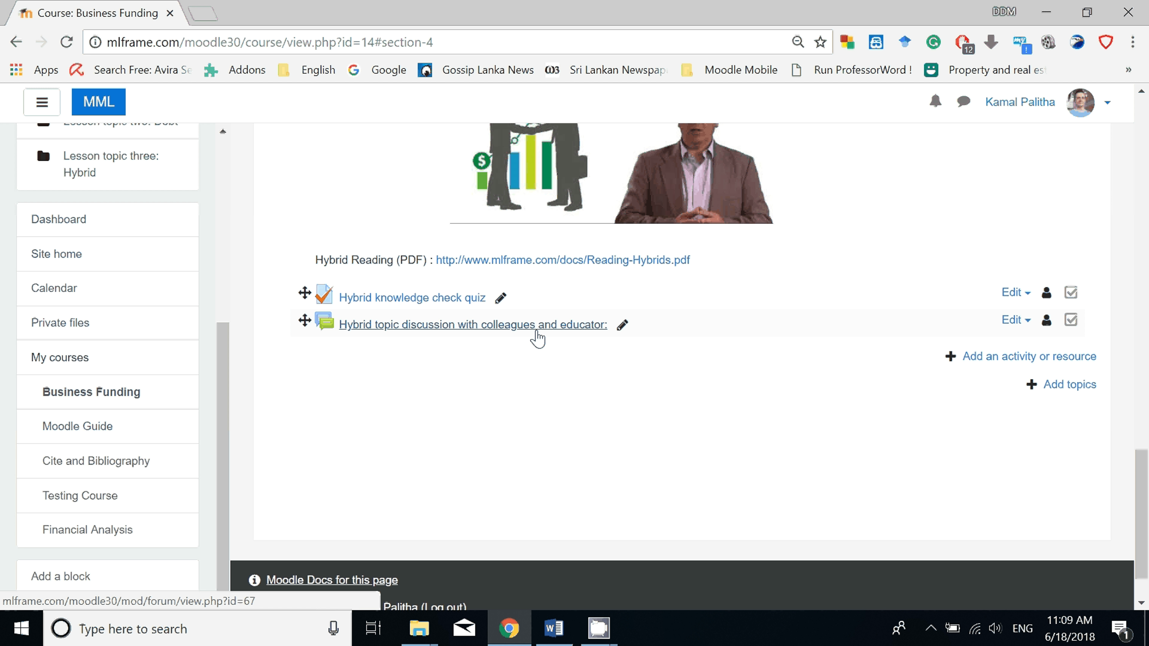
pyautogui.scroll(5, 898, 300)
pyautogui.scroll(15, 899, 300)
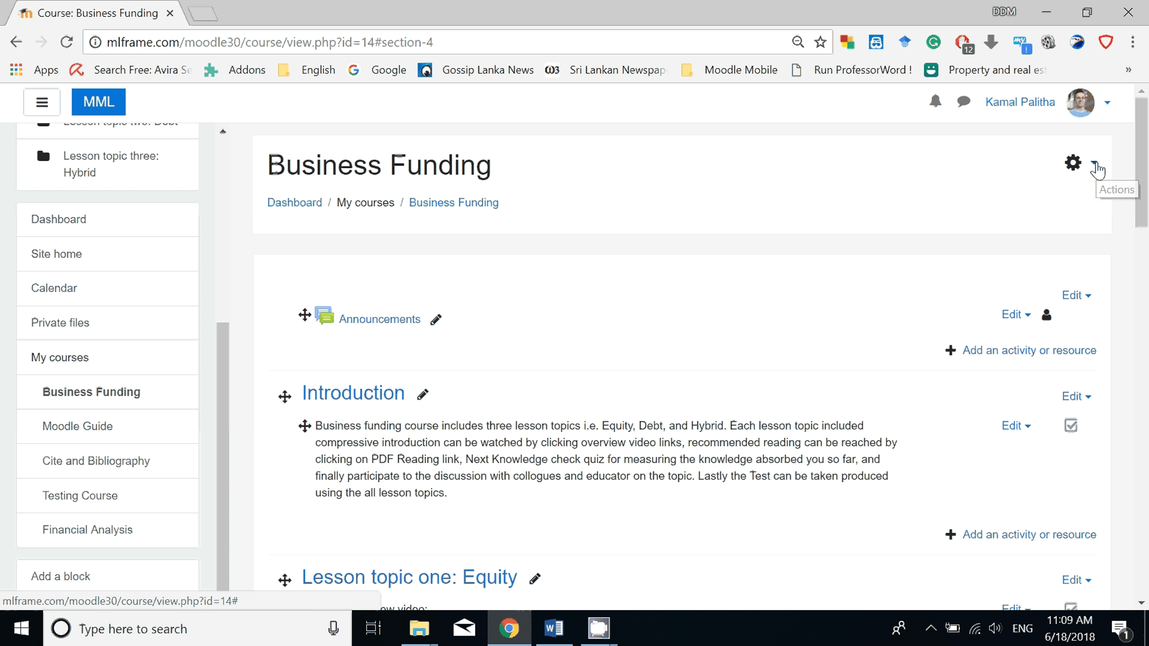
# Turn editing off for the Business Funding course and look through its lesson topics down to Hybrid.
pyautogui.click(1096, 165)
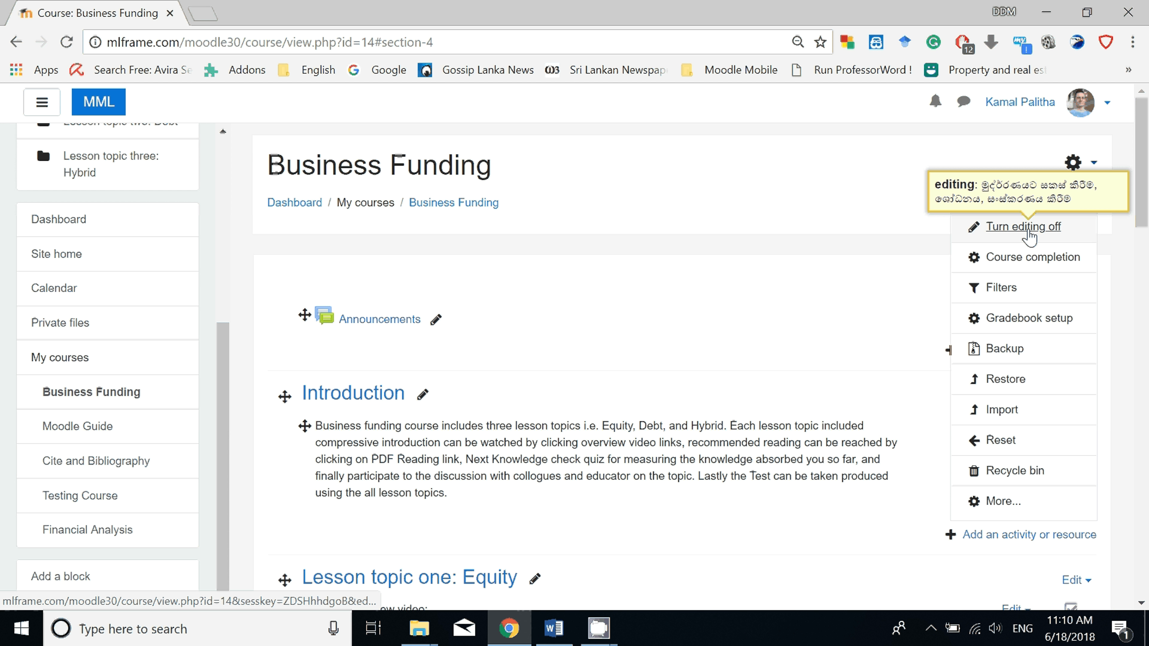
pyautogui.click(1029, 234)
pyautogui.scroll(-8, 625, 360)
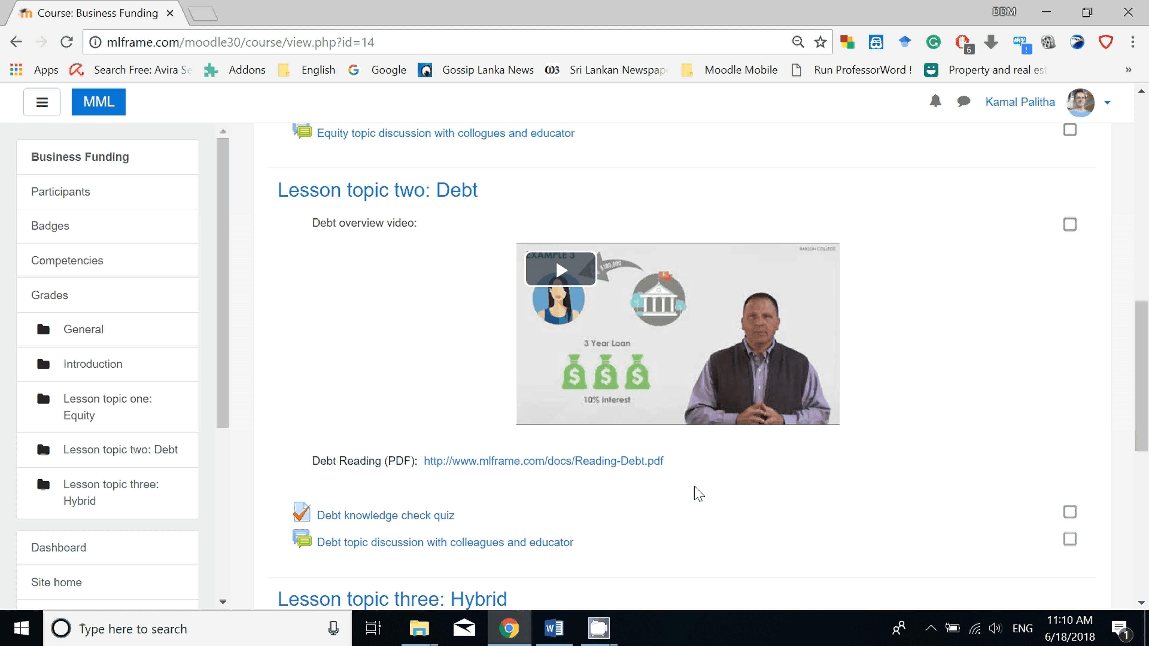
pyautogui.scroll(-5, 696, 493)
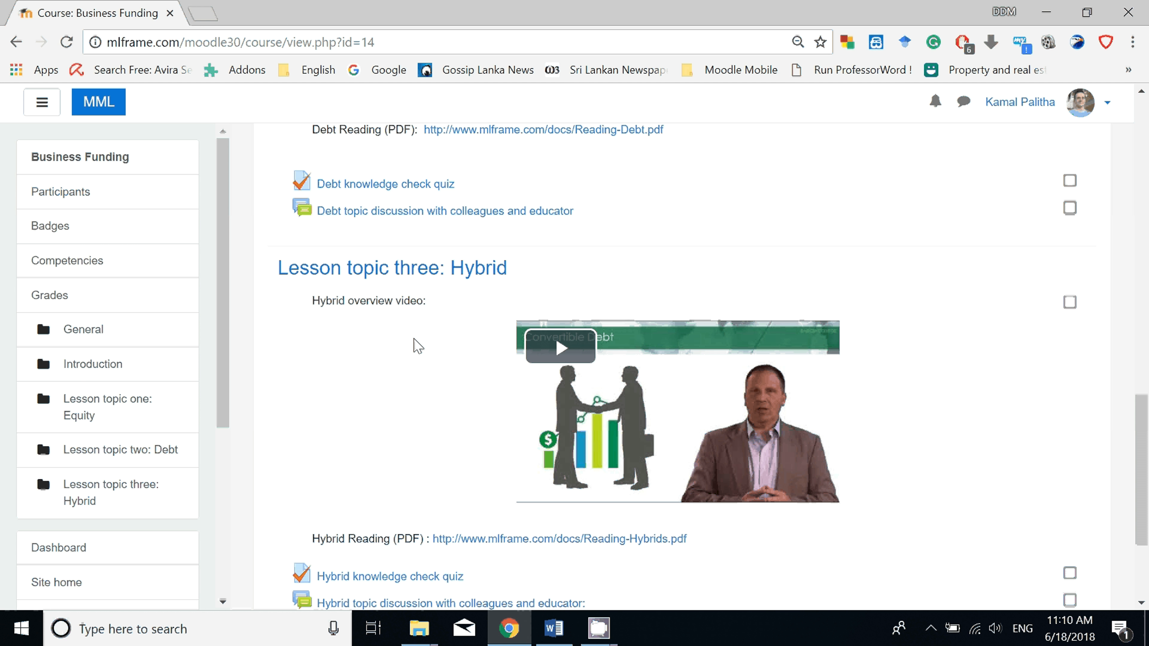
pyautogui.scroll(-2, 449, 318)
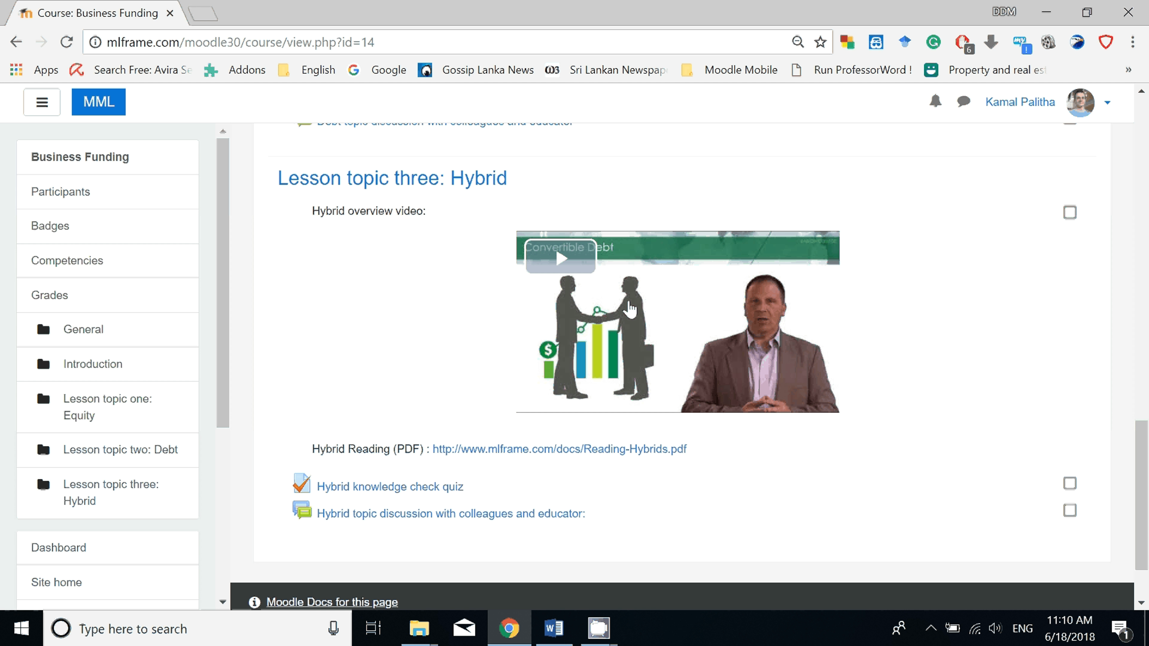
# Play the Hybrid overview video, skip ahead to 1:00 and pause it.
pyautogui.click(584, 290)
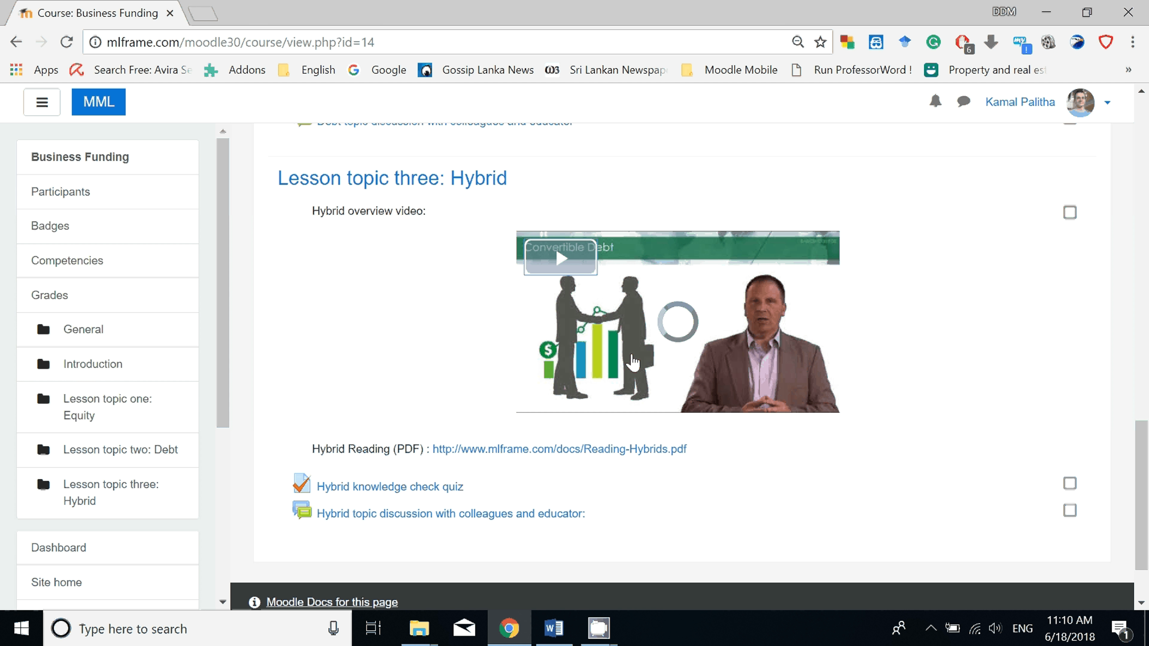
pyautogui.click(614, 401)
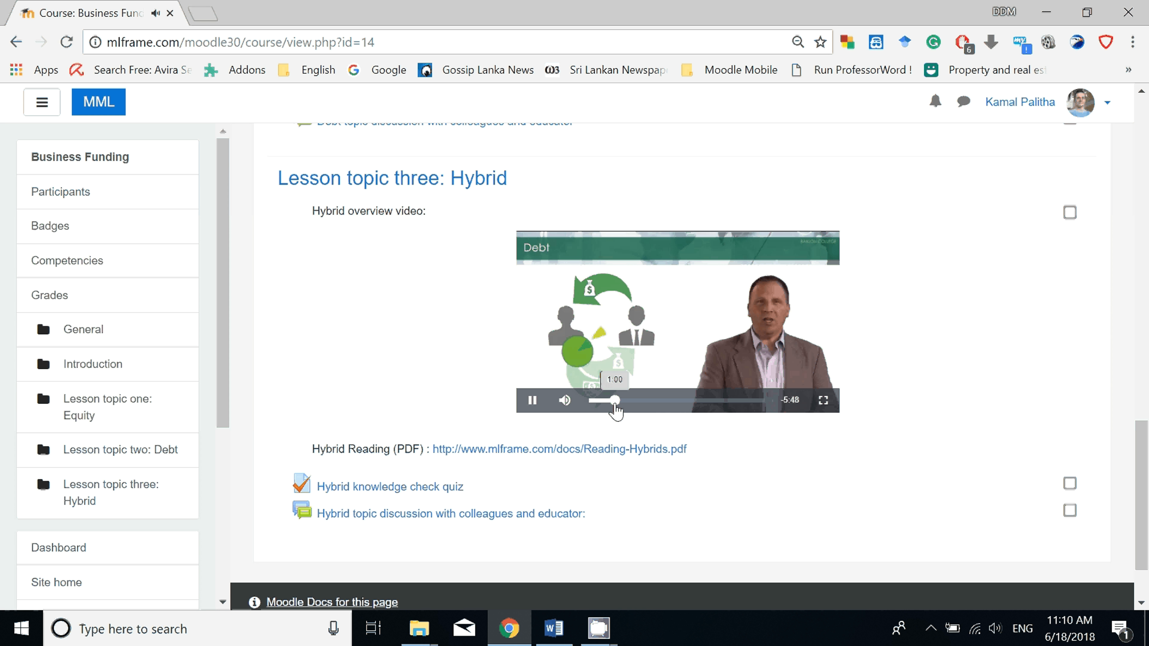
pyautogui.click(539, 301)
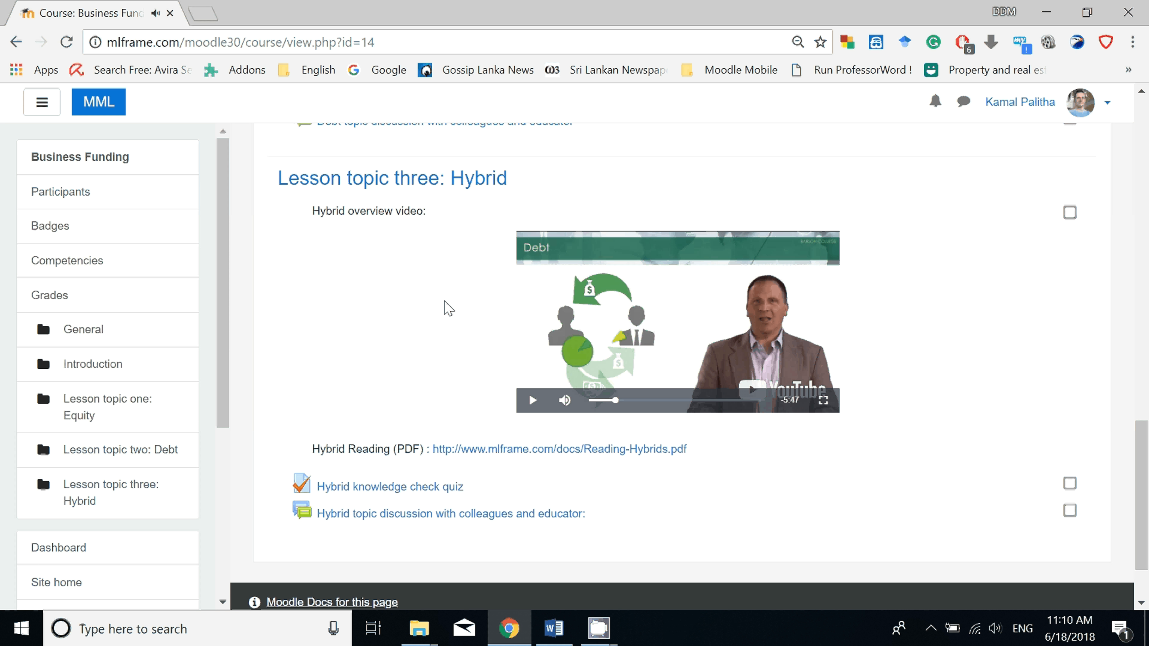
# Open the Hybrid Reading (PDF) link and accept the file's download.
pyautogui.scroll(-2, 447, 308)
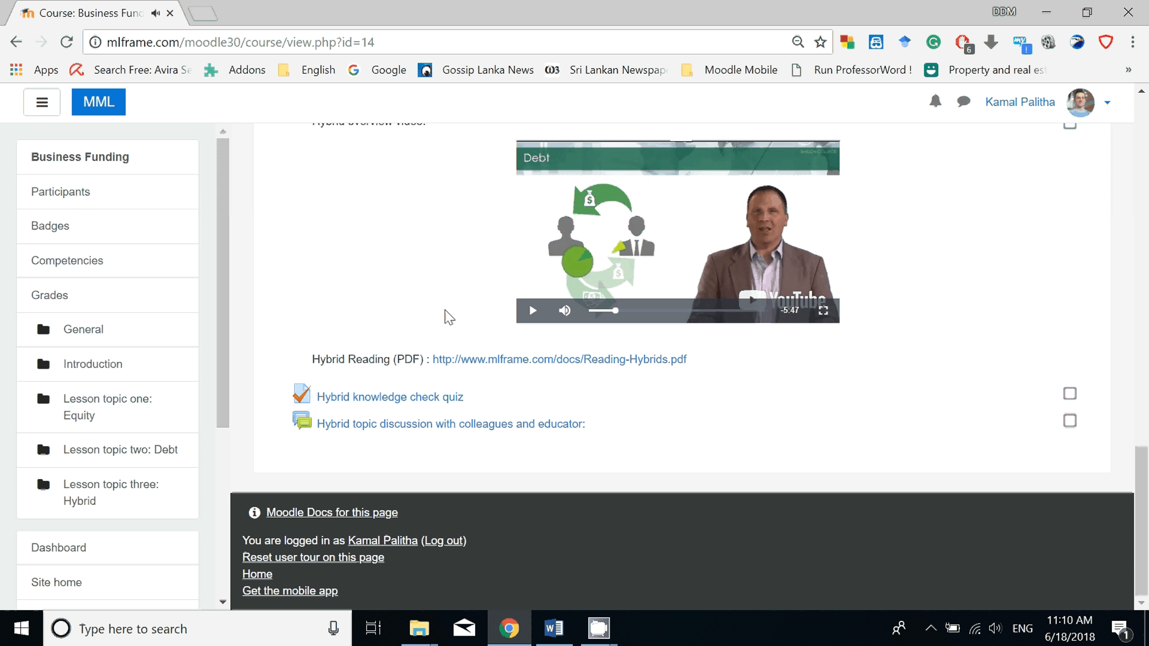
pyautogui.click(518, 360)
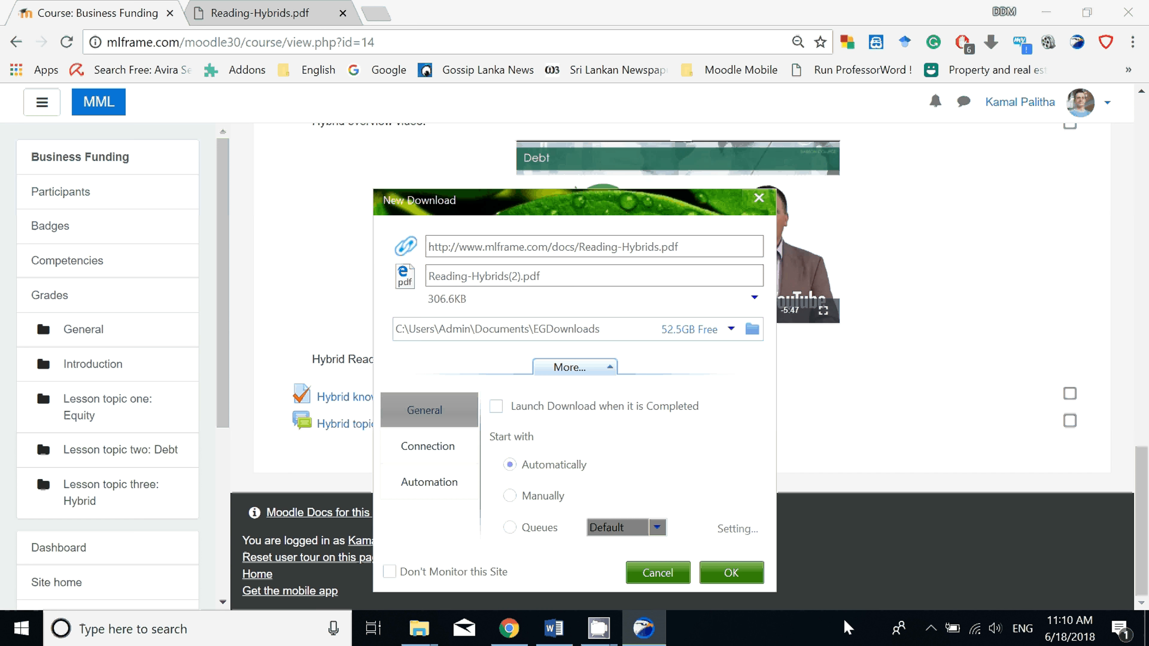
pyautogui.click(733, 570)
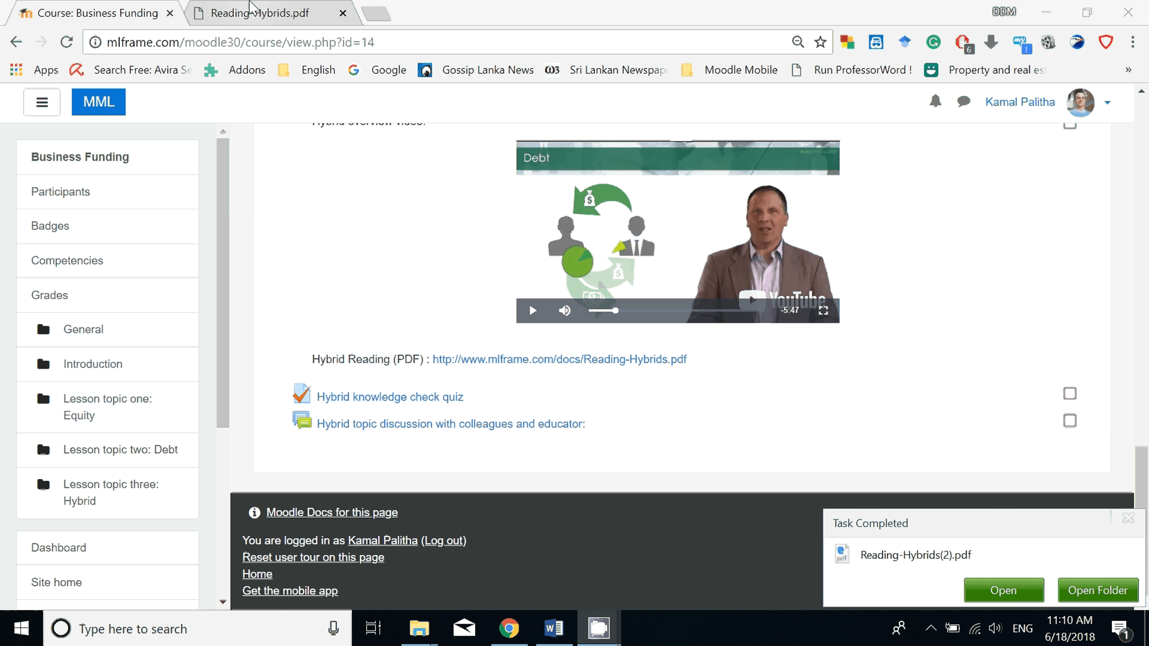
# Look through the pages of Reading-Hybrids.pdf in the browser and close the document.
pyautogui.click(254, 14)
pyautogui.scroll(-6, 468, 565)
pyautogui.scroll(-5, 468, 565)
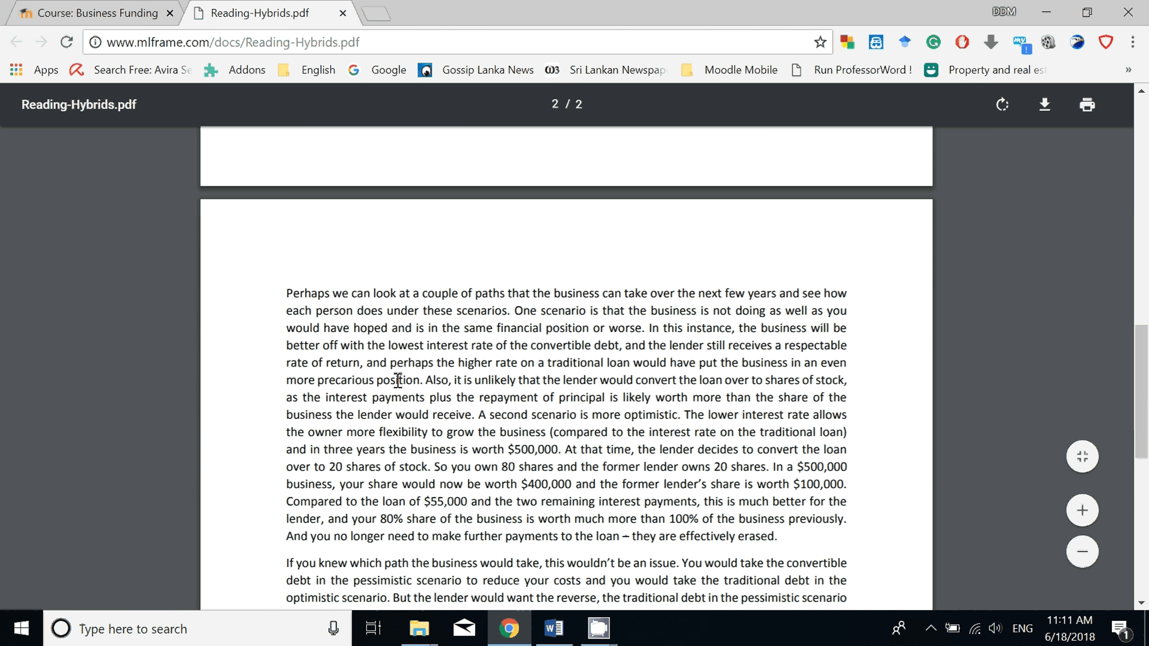
pyautogui.hotkey('ctrl', 'w')
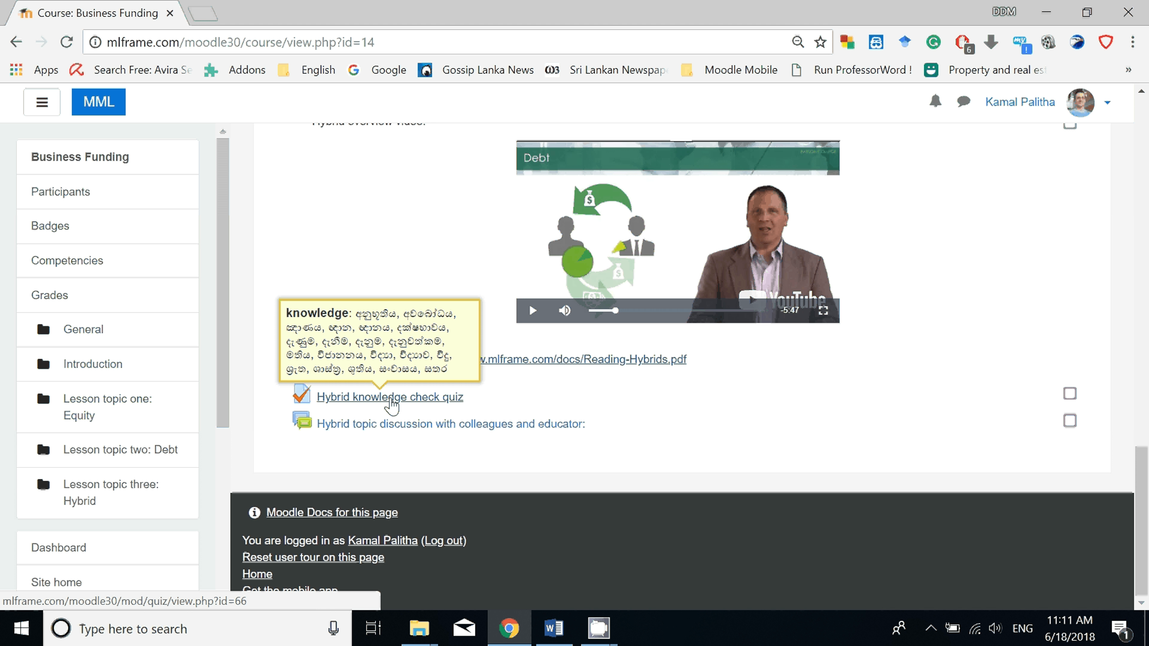
# Preview the Hybrid knowledge check quiz and view question 3 with its answer choices.
pyautogui.click(392, 407)
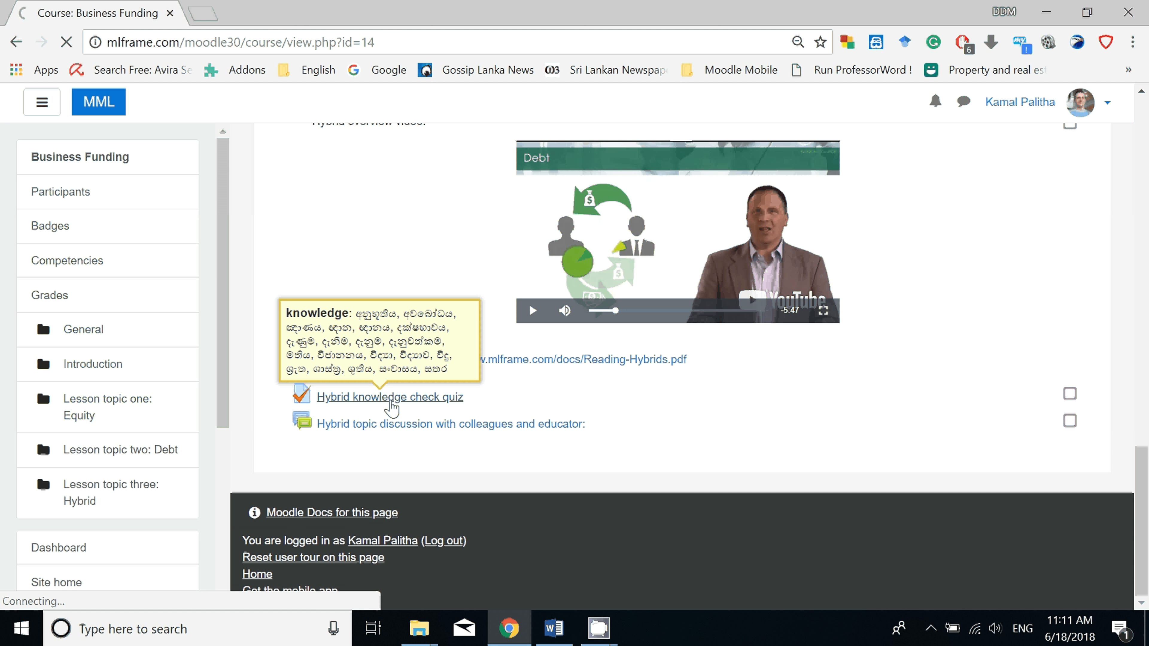
pyautogui.click(694, 357)
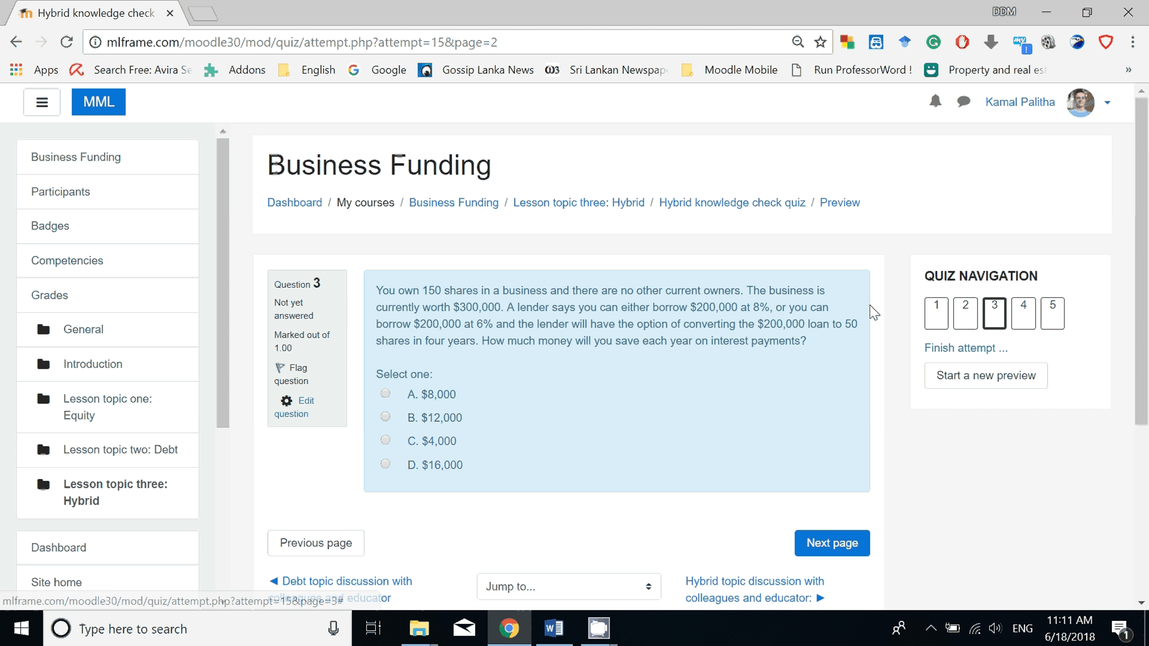
pyautogui.scroll(-2, 973, 271)
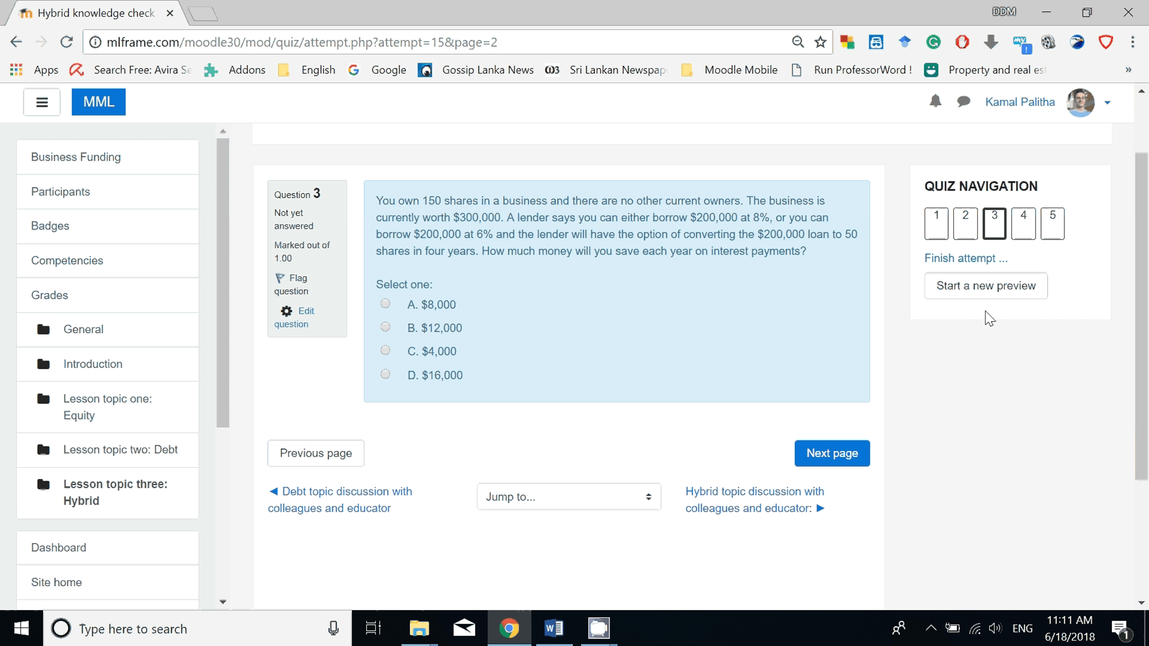
# View questions 4 and 5 of the Hybrid quiz preview, selecting No for question 5, and return to the course's Hybrid topic.
pyautogui.click(844, 463)
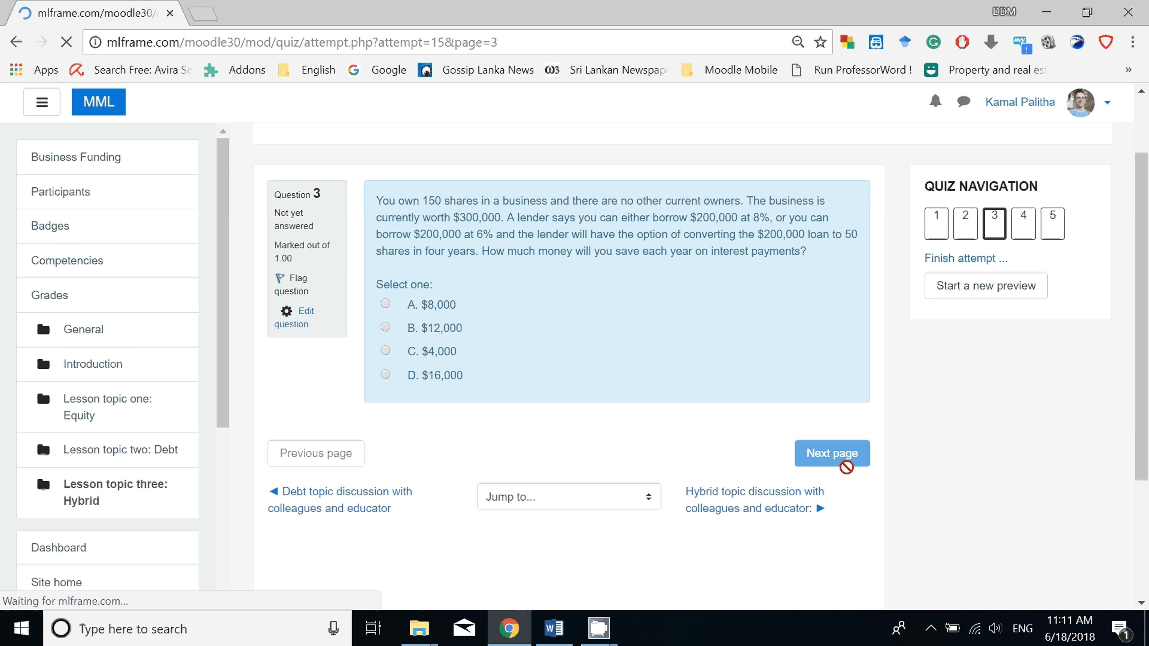
pyautogui.scroll(-3, 846, 467)
pyautogui.click(833, 358)
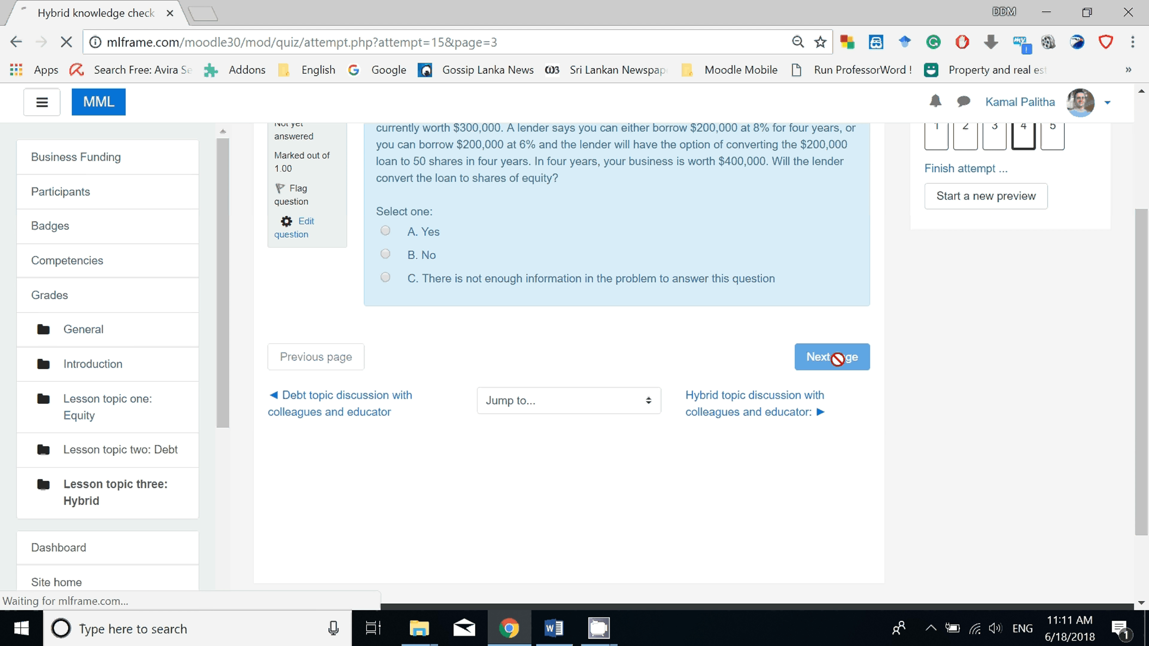
pyautogui.scroll(-2, 467, 445)
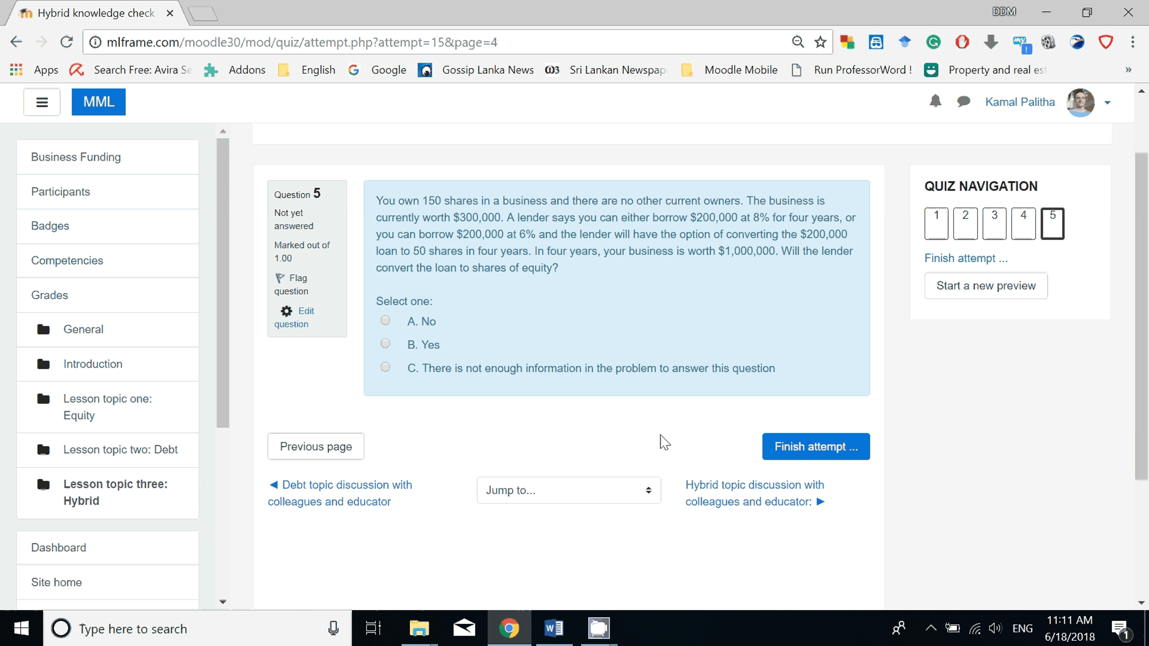
pyautogui.click(386, 321)
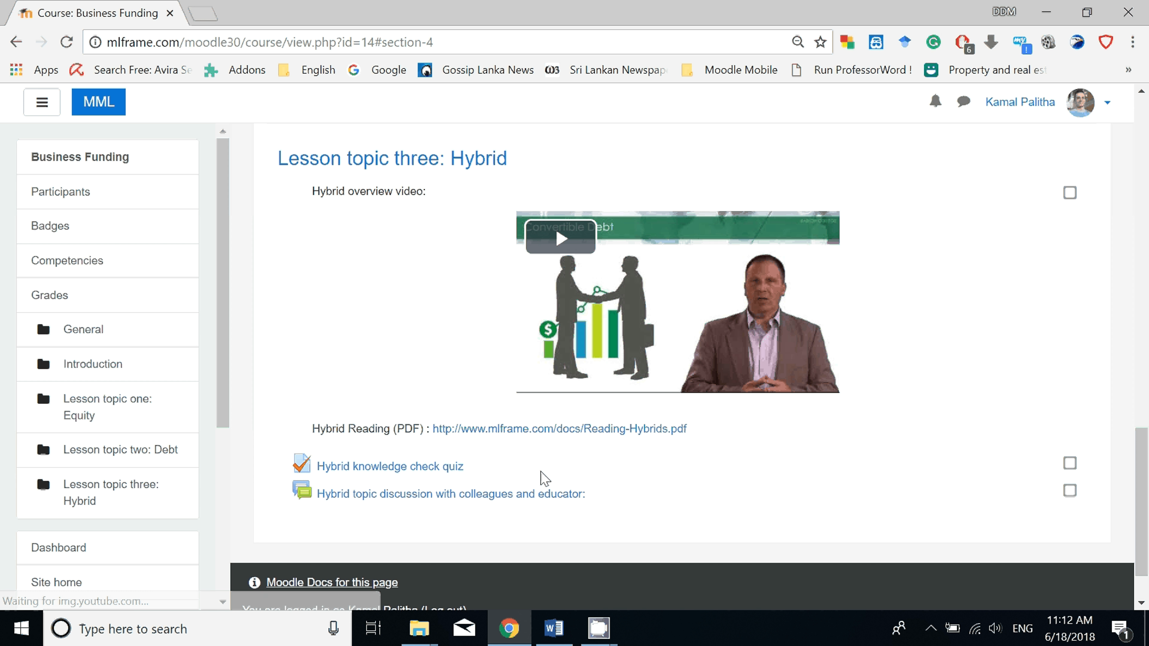
pyautogui.scroll(-1, 521, 453)
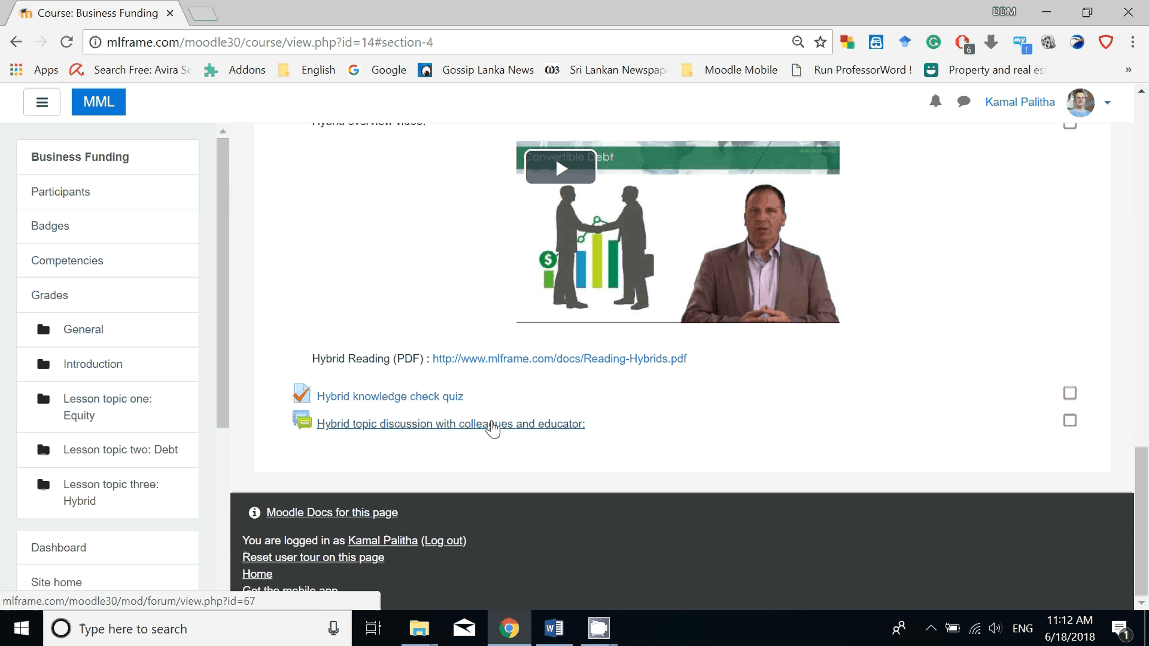
# Open the Hybrid topic discussion forum and its Hybrid discussion thread.
pyautogui.moveTo(496, 427)
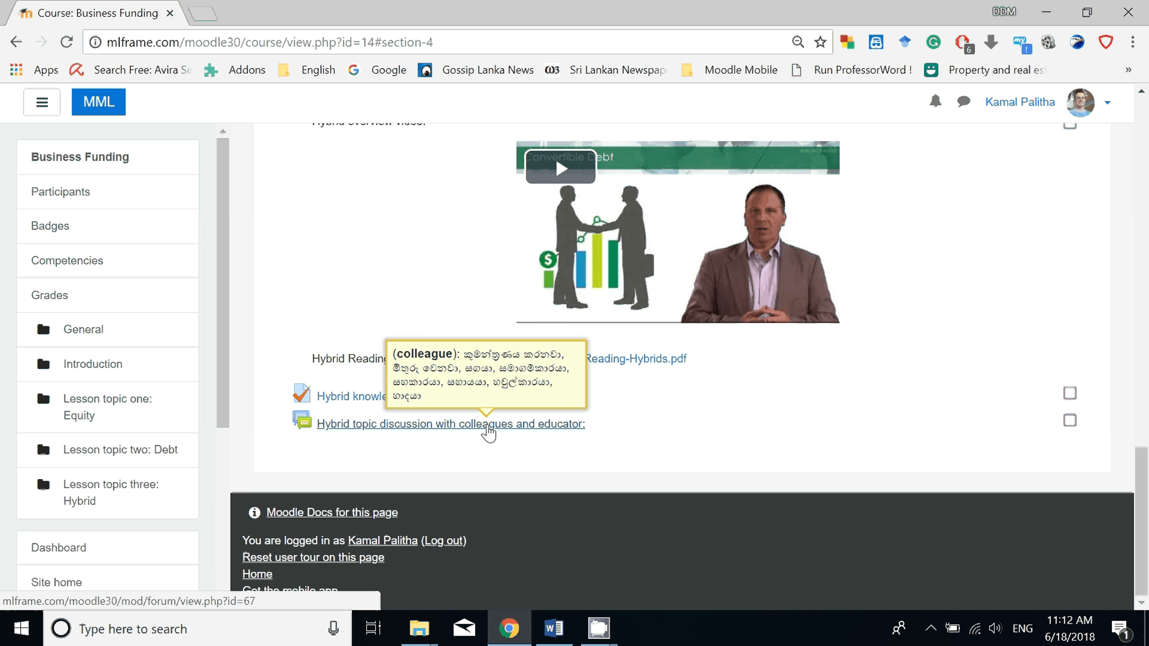
pyautogui.click(487, 425)
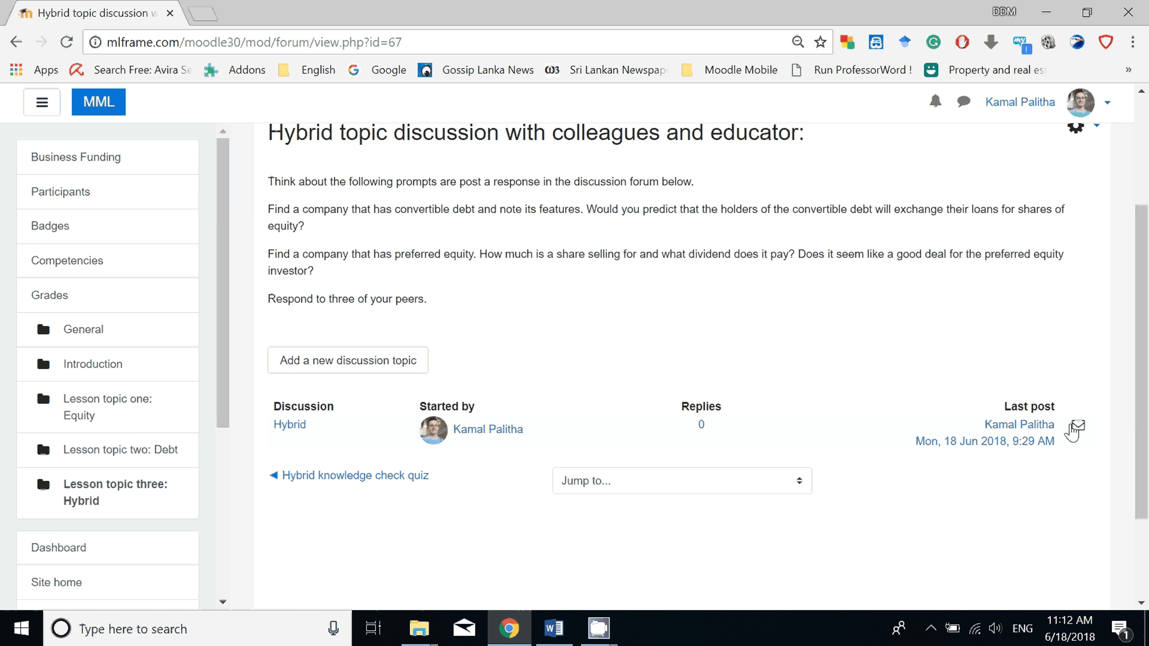
pyautogui.click(290, 425)
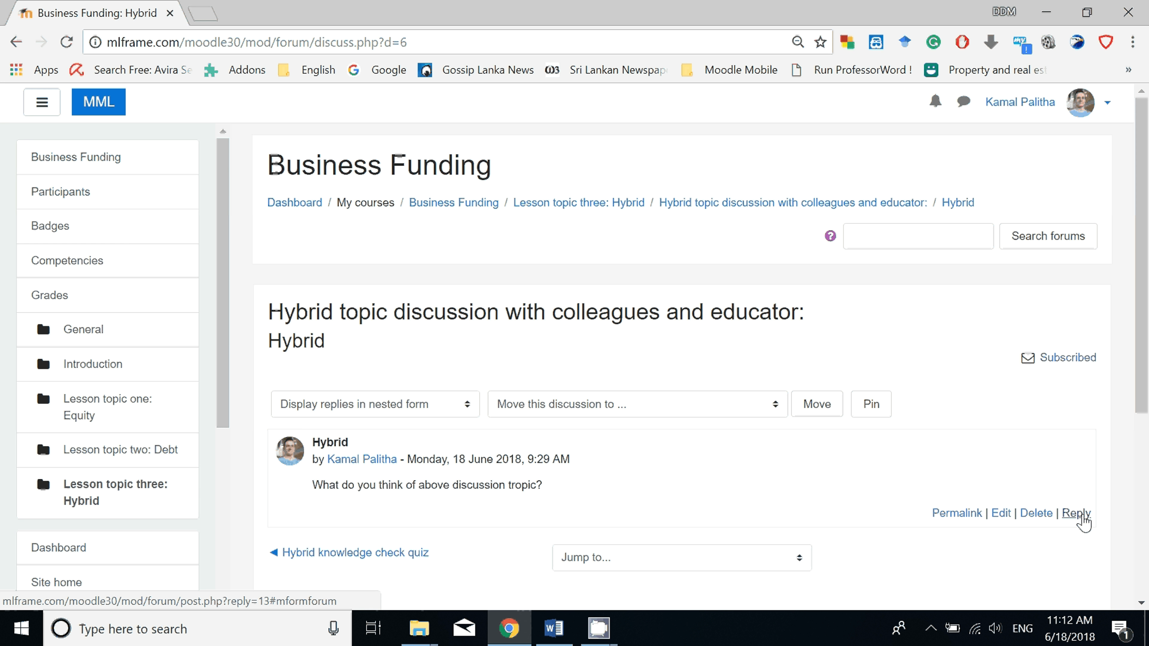
# Reply to the Hybrid discussion with the message "ok its good" and post it to the forum.
pyautogui.moveTo(1084, 521)
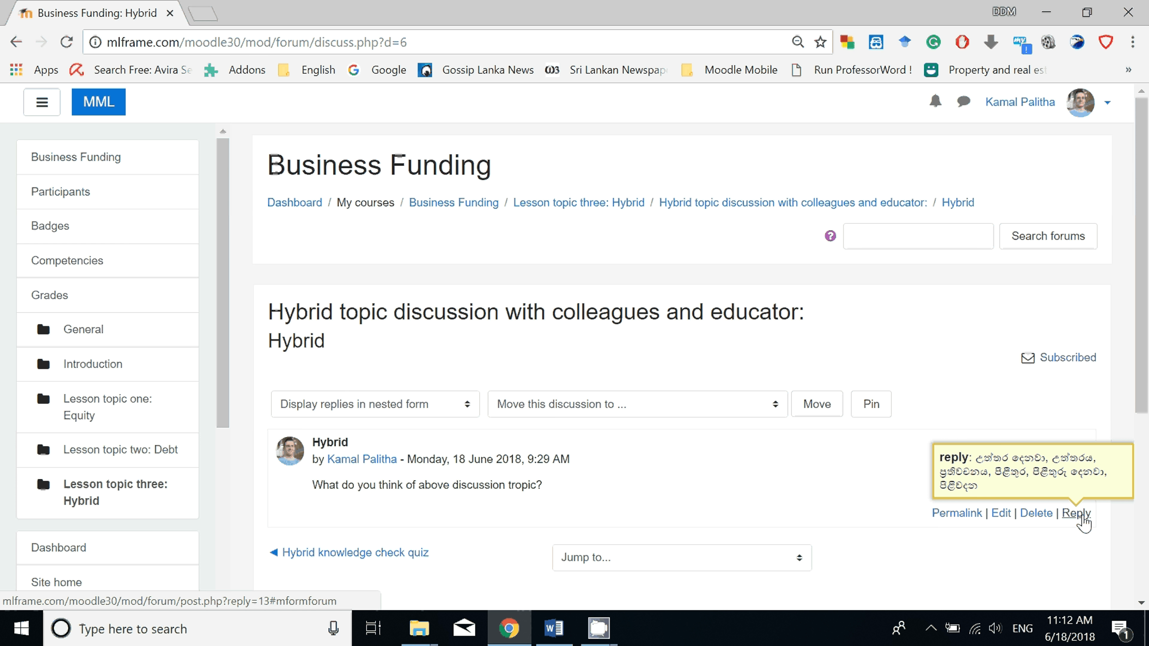
pyautogui.click(1082, 515)
pyautogui.click(734, 516)
pyautogui.write('ok its good')
pyautogui.scroll(-8, 602, 498)
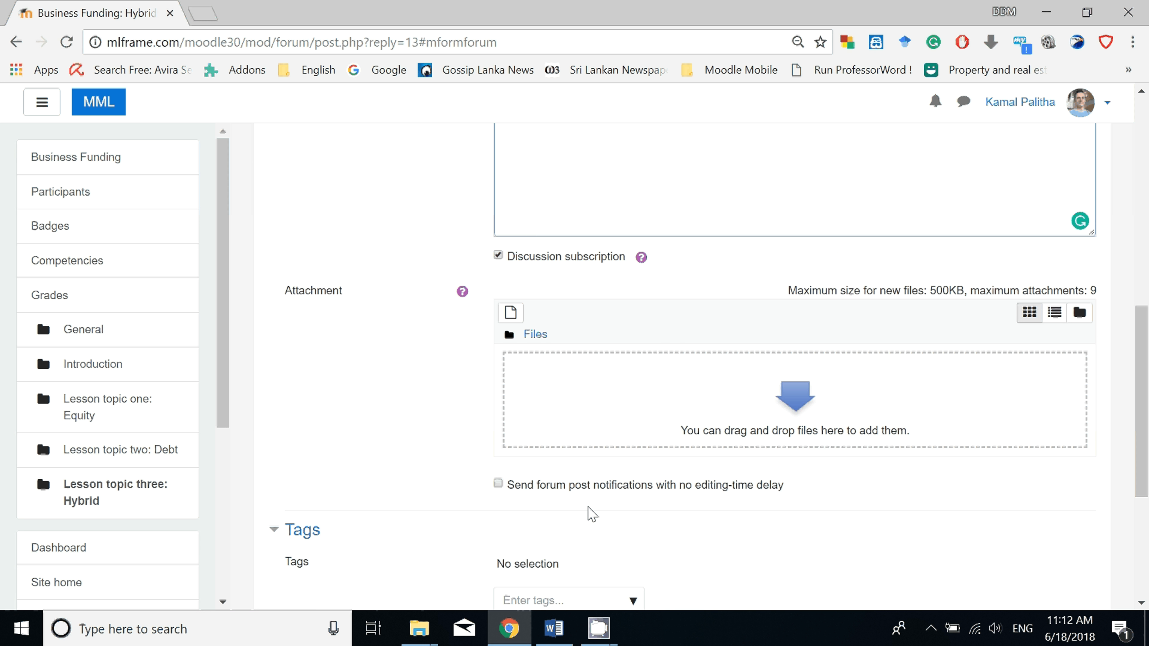
pyautogui.scroll(-3, 592, 515)
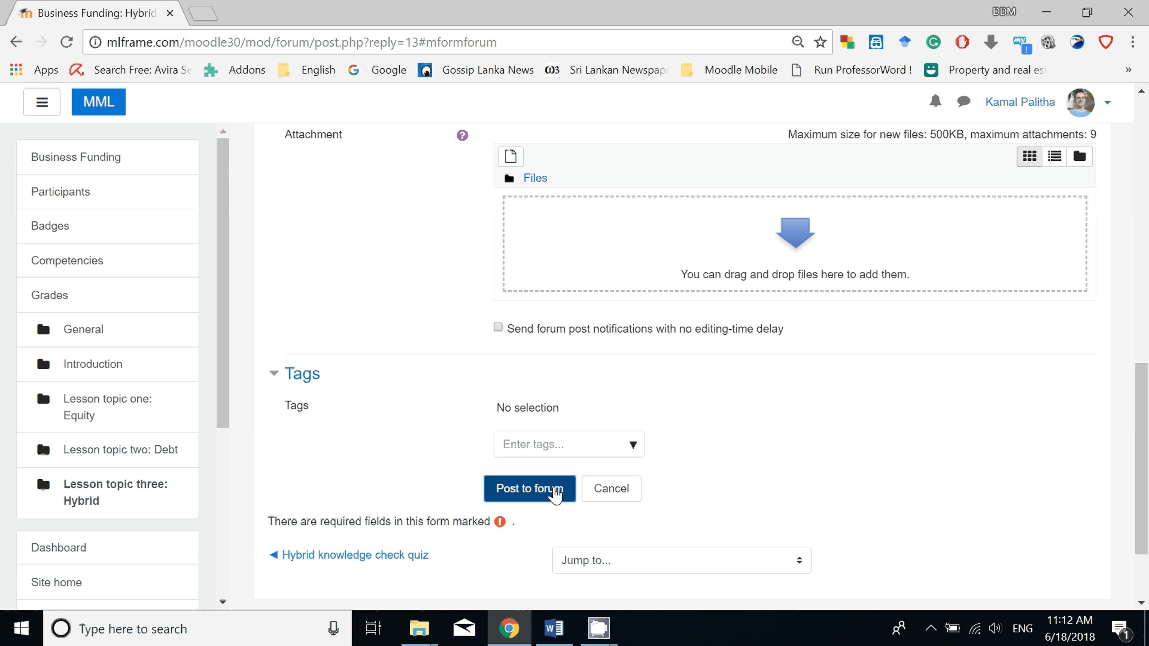
pyautogui.click(548, 493)
pyautogui.scroll(-2, 582, 448)
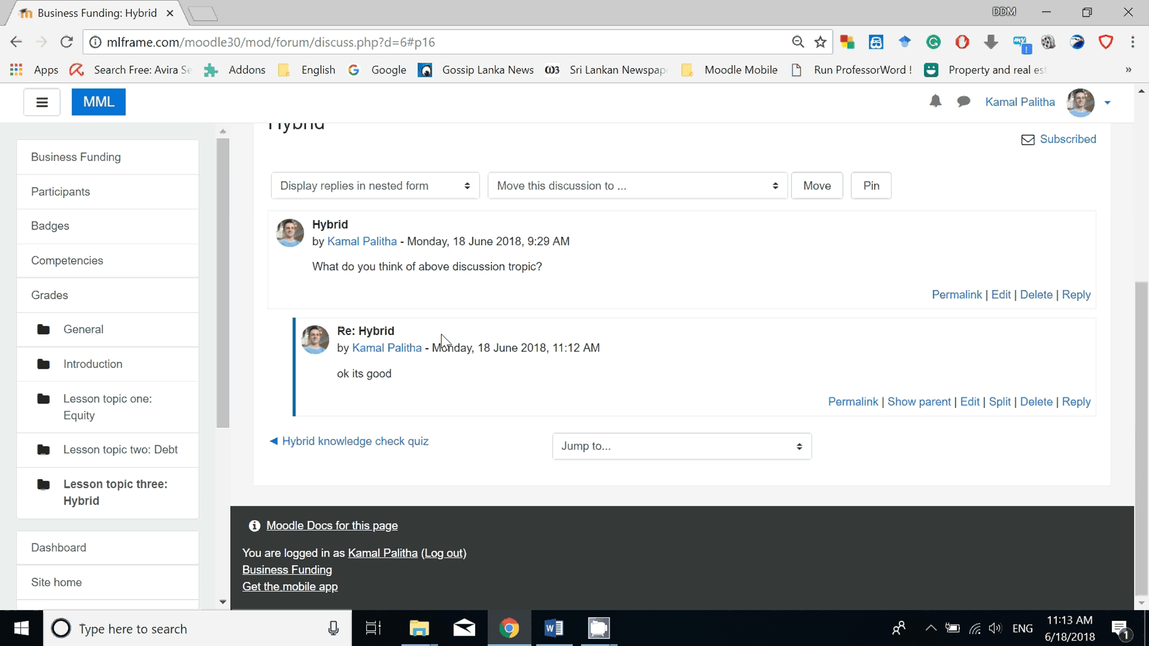
# Return to the Business Funding course page and look back over the Hybrid and Debt topics.
pyautogui.scroll(2, 407, 362)
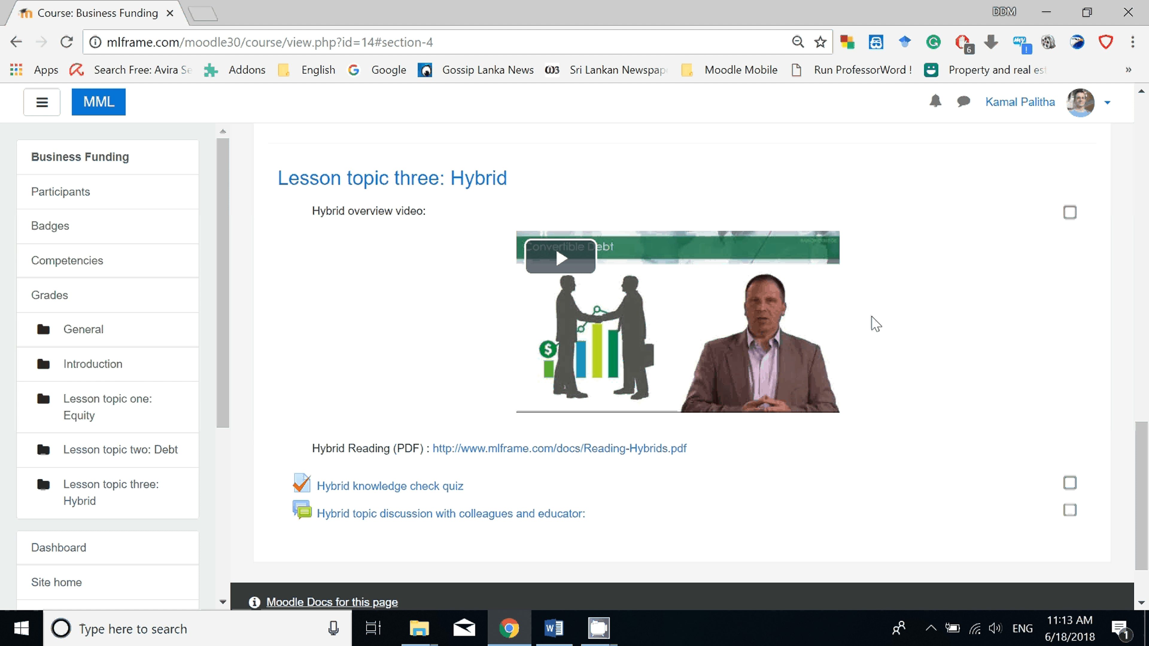
pyautogui.scroll(4, 876, 324)
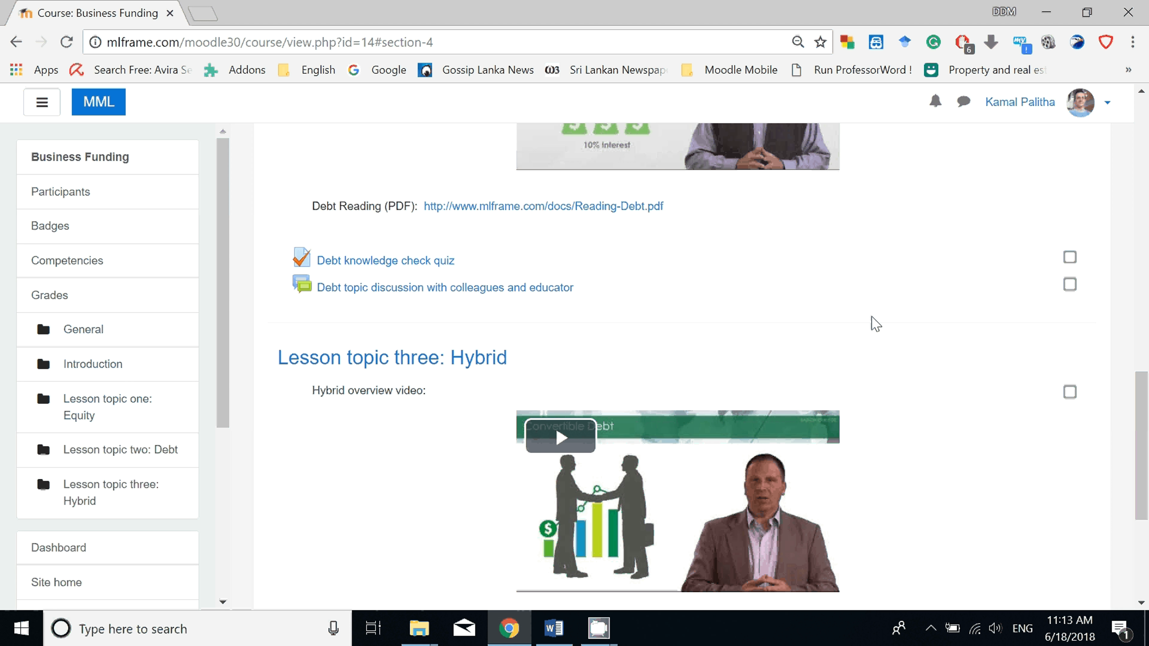